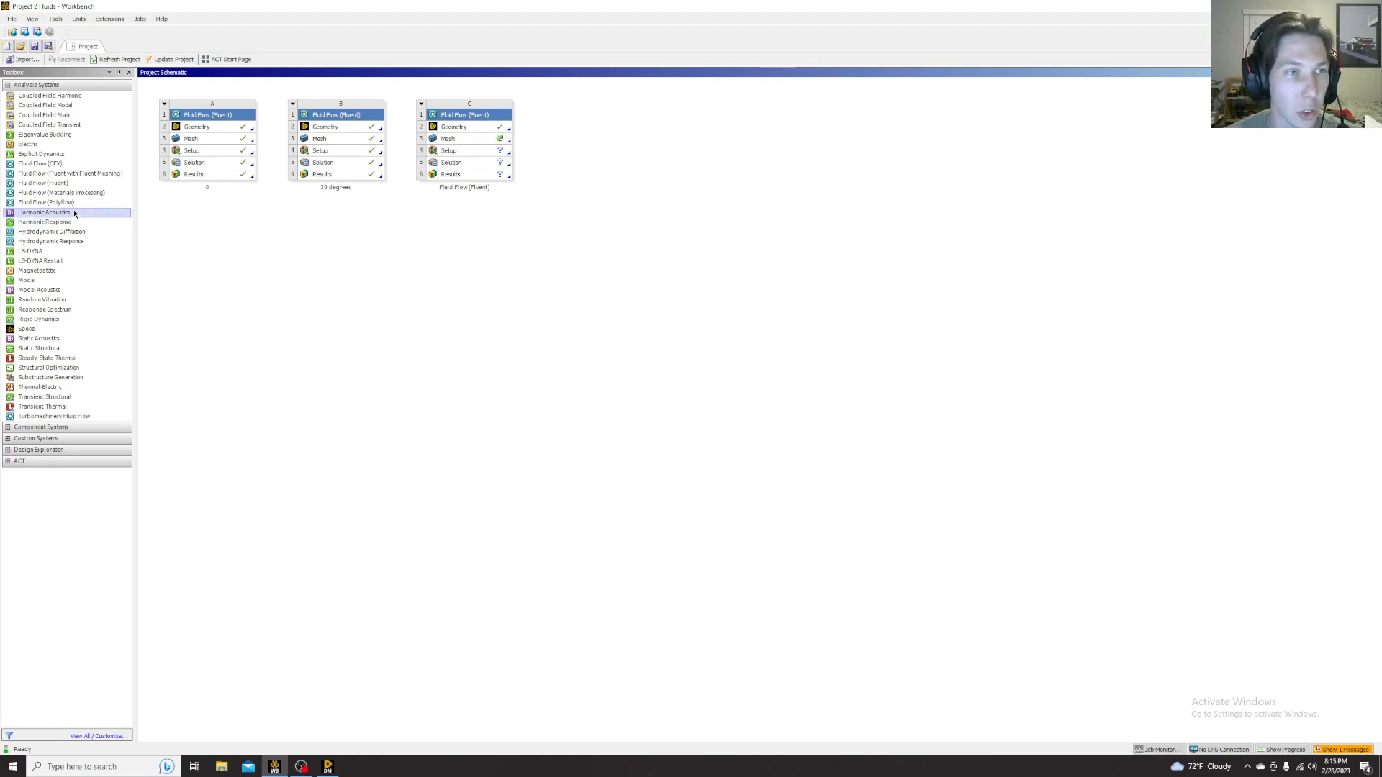
# - Open the geometry of the third Fluid Flow (Fluent) system, C, in DesignModeler
pyautogui.rightClick(447, 127)
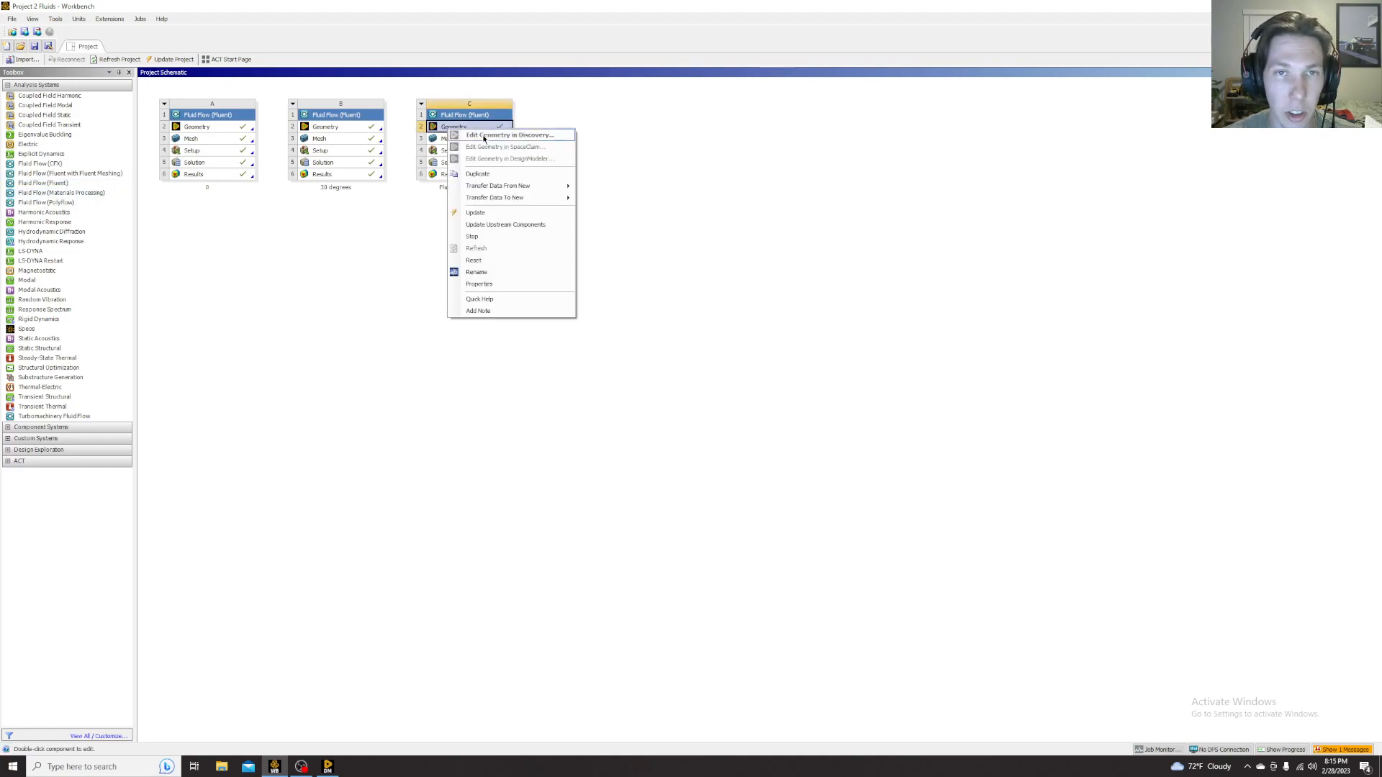
pyautogui.click(417, 198)
pyautogui.click(455, 126)
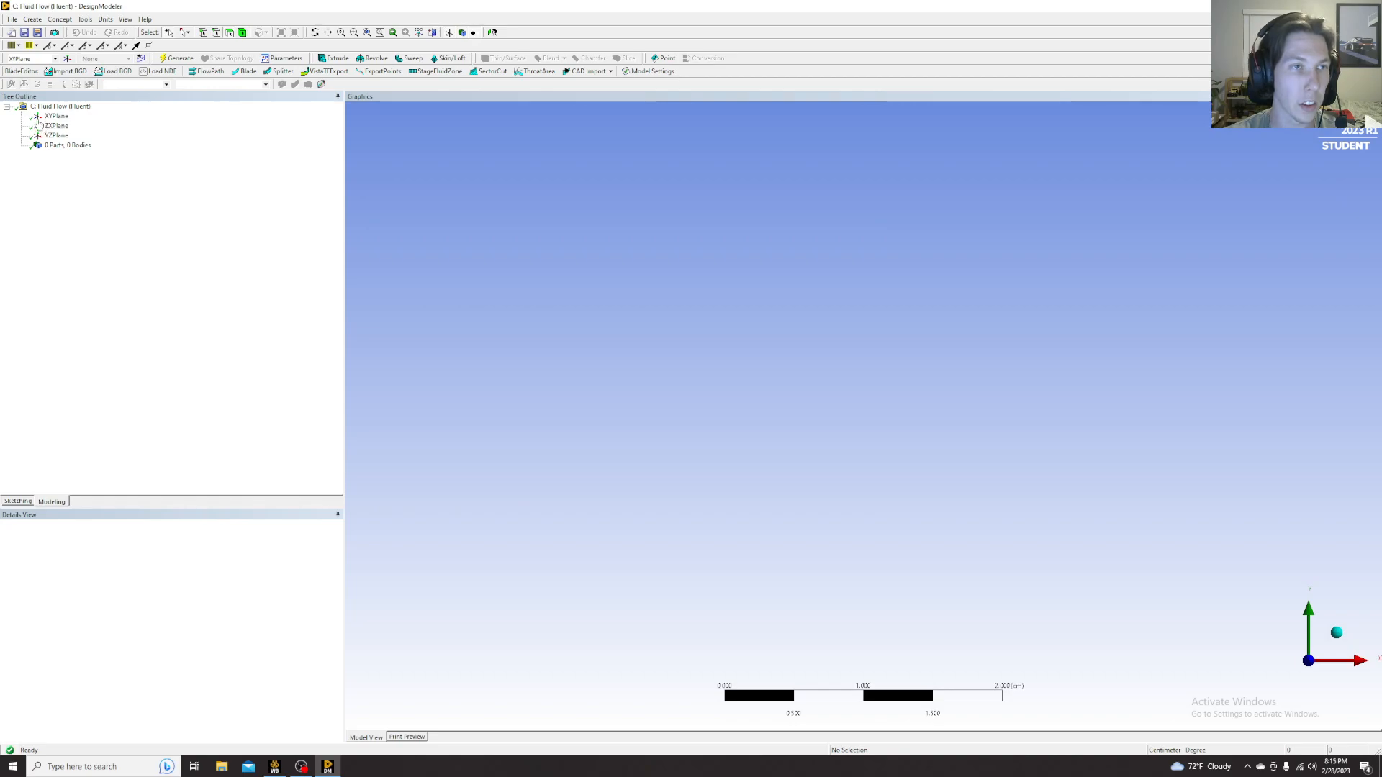
# - Enter sketching mode with the Rectangle by 3 Points tool, face the XY plane, and set the length unit to centimetres
pyautogui.click(18, 501)
pyautogui.scroll(-2, 826, 472)
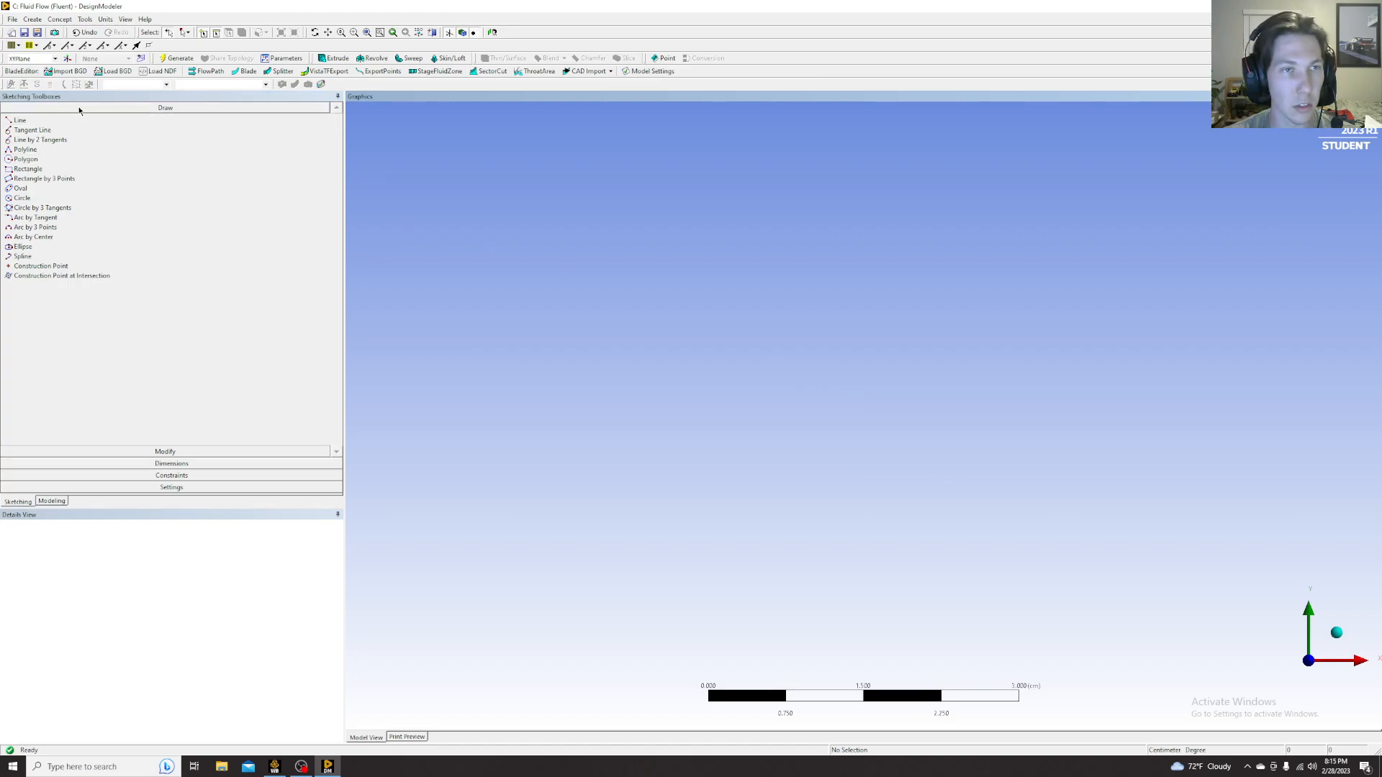
pyautogui.click(170, 463)
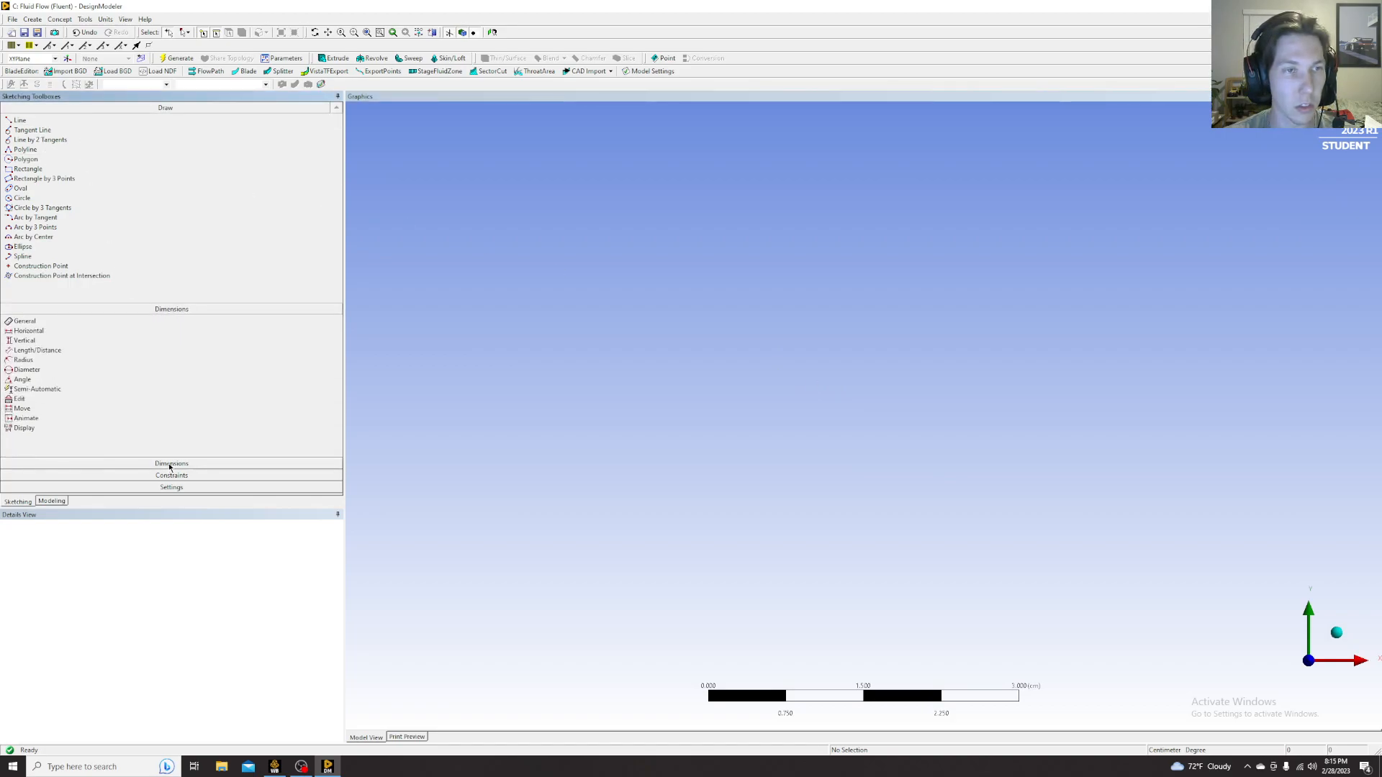
pyautogui.click(61, 117)
pyautogui.click(60, 107)
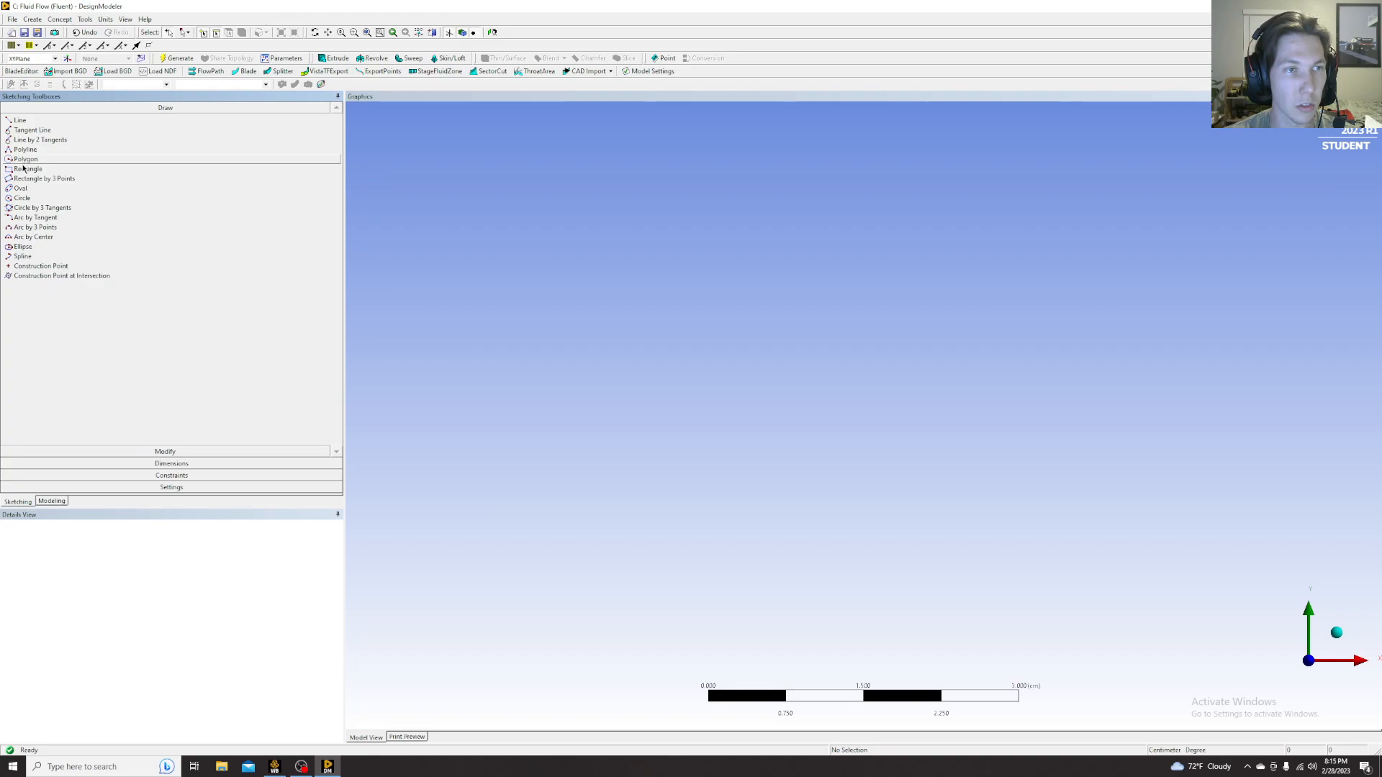
pyautogui.click(23, 179)
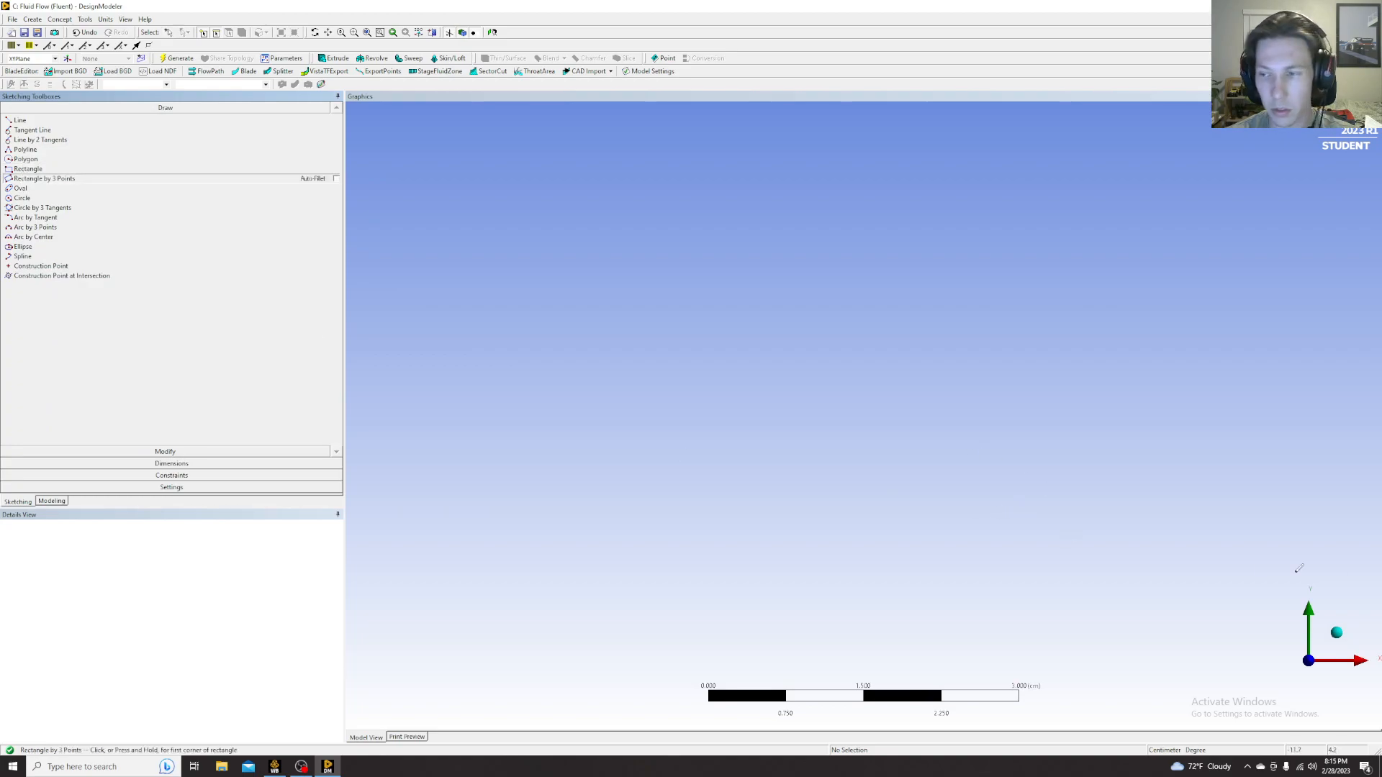
pyautogui.click(1337, 633)
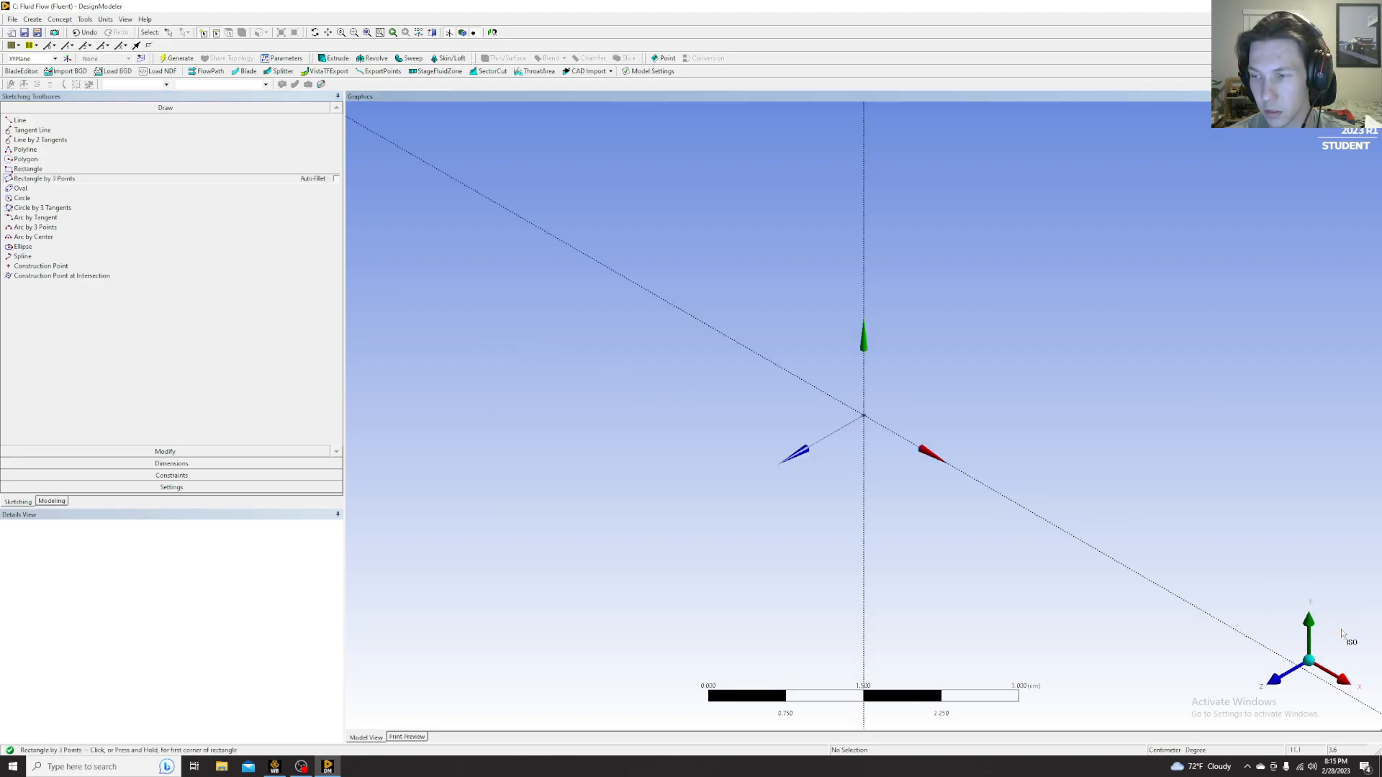
pyautogui.click(1278, 680)
pyautogui.scroll(3, 864, 414)
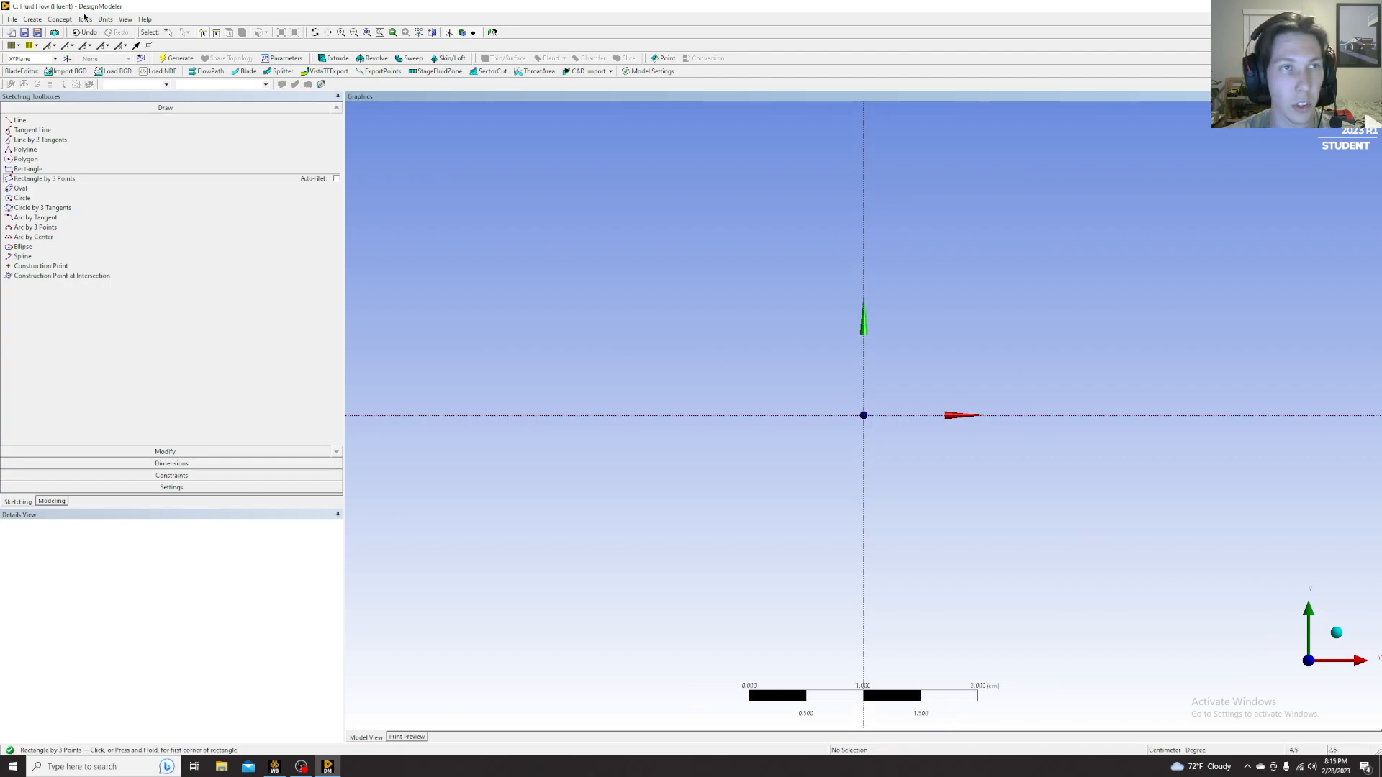
pyautogui.click(105, 20)
pyautogui.click(123, 44)
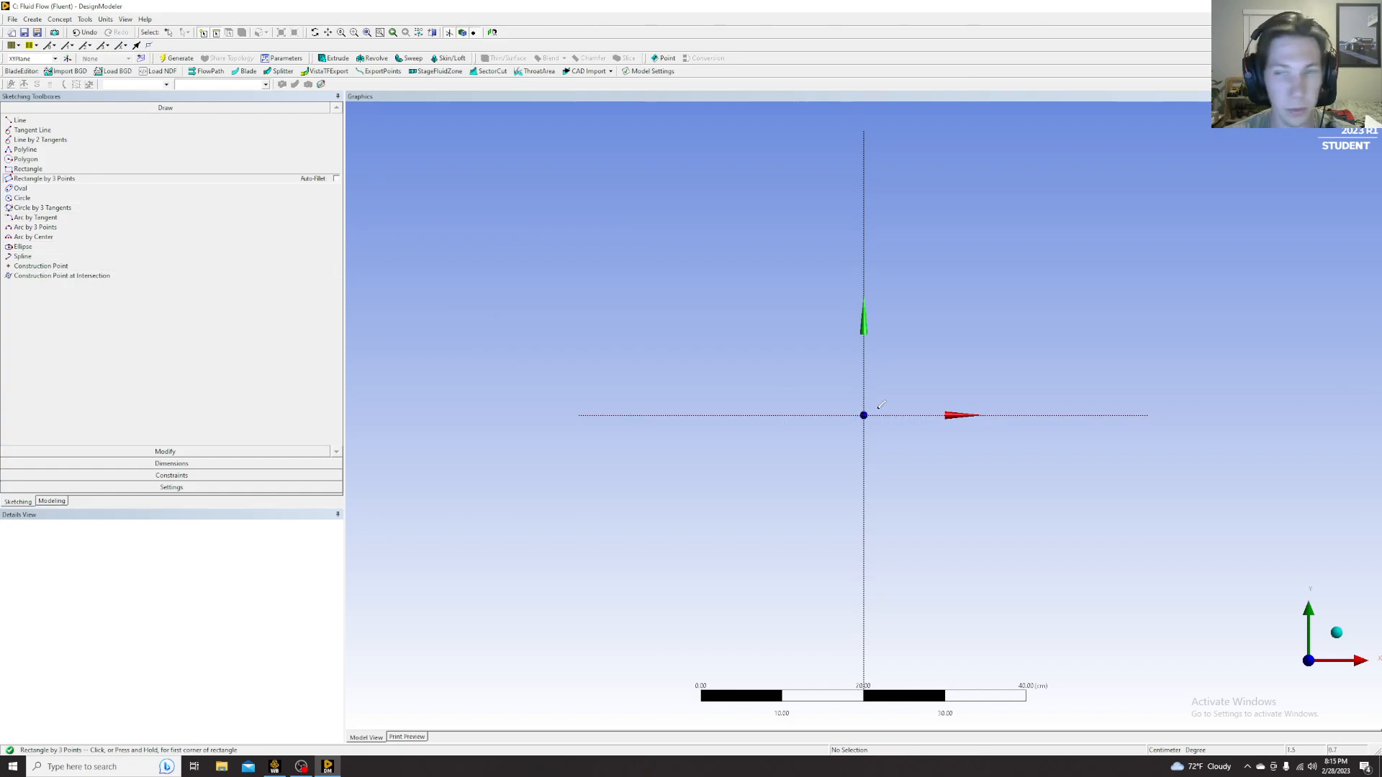
# - Sketch a thin rectangle from the origin sloping down along positive X, about 41 cm long and 2.7 cm thick
pyautogui.click(864, 415)
pyautogui.click(1183, 496)
pyautogui.click(1132, 501)
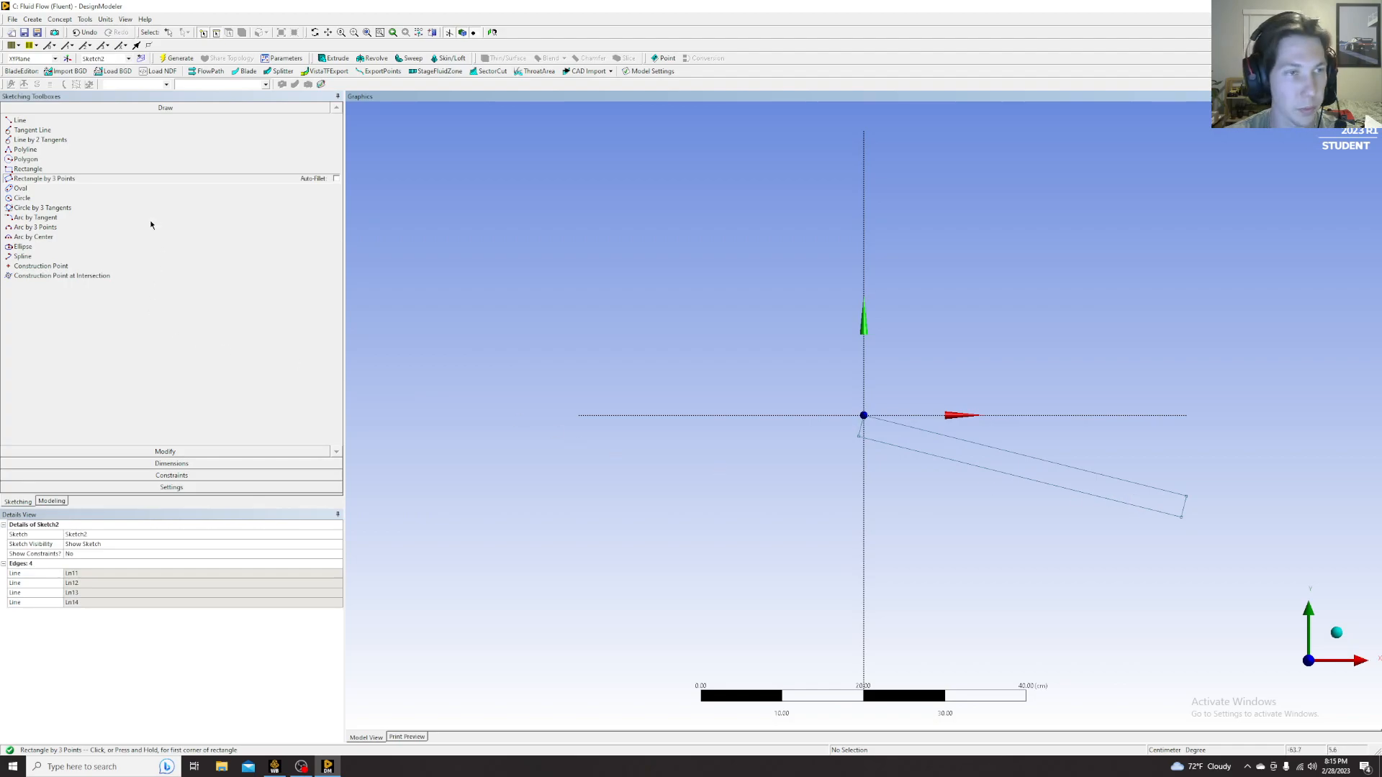
# - Dimension the thin rectangle's long edge and its short edge
pyautogui.click(170, 462)
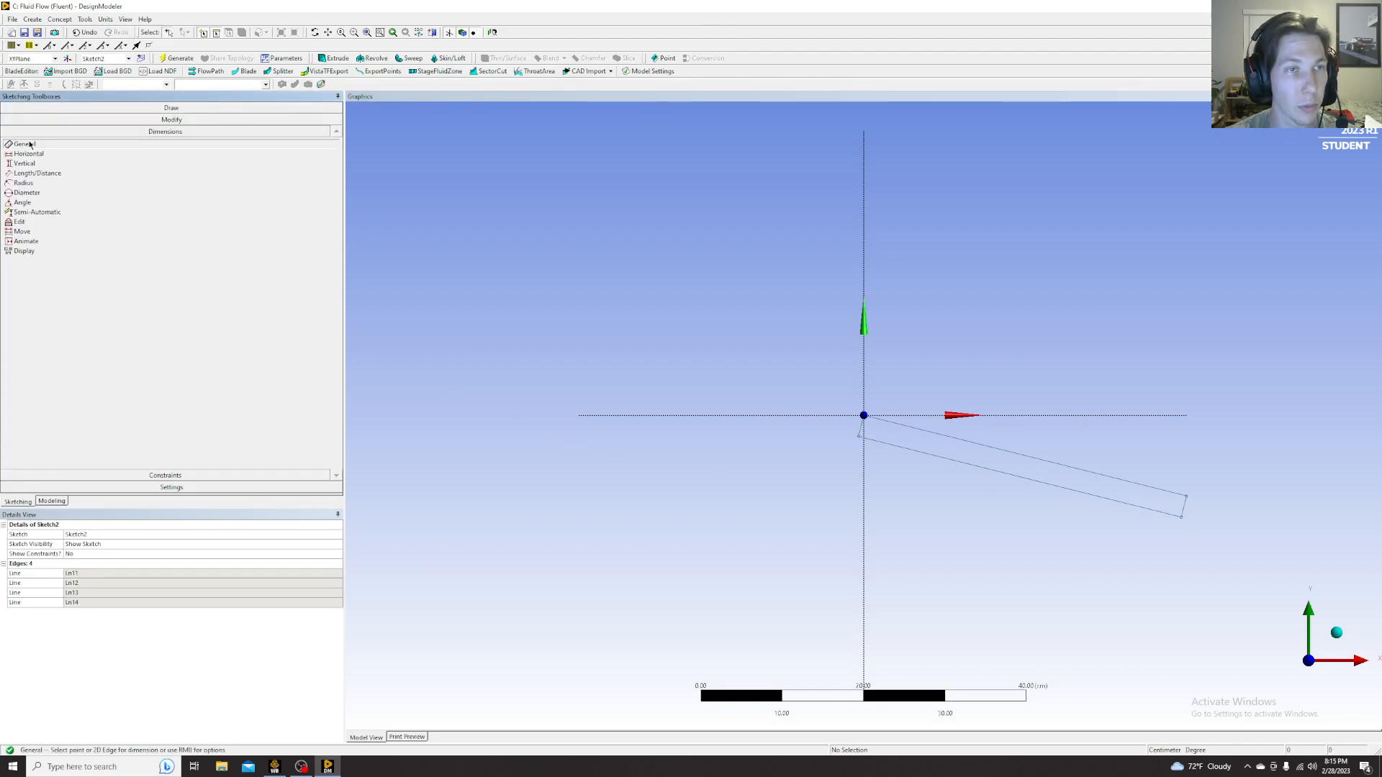
pyautogui.click(1021, 459)
pyautogui.click(999, 466)
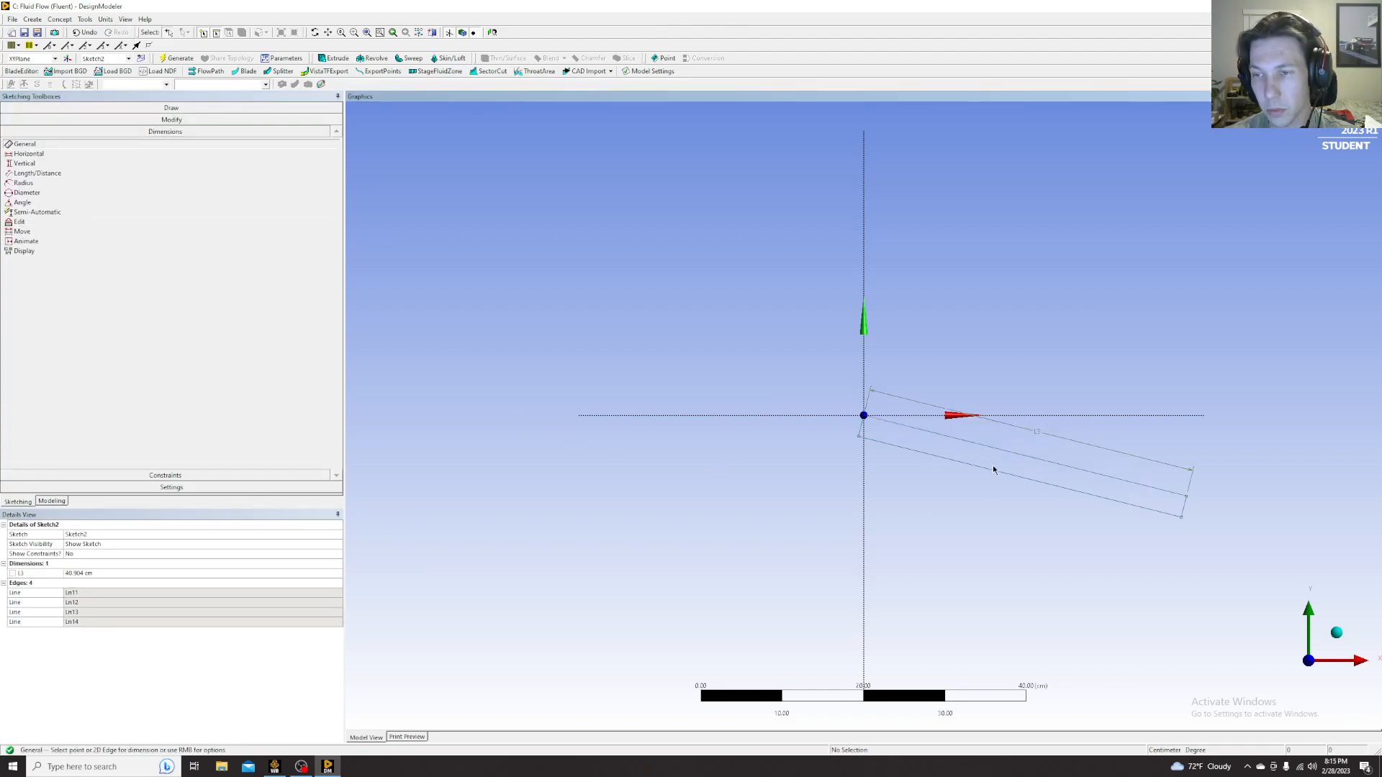
pyautogui.click(863, 431)
pyautogui.click(814, 414)
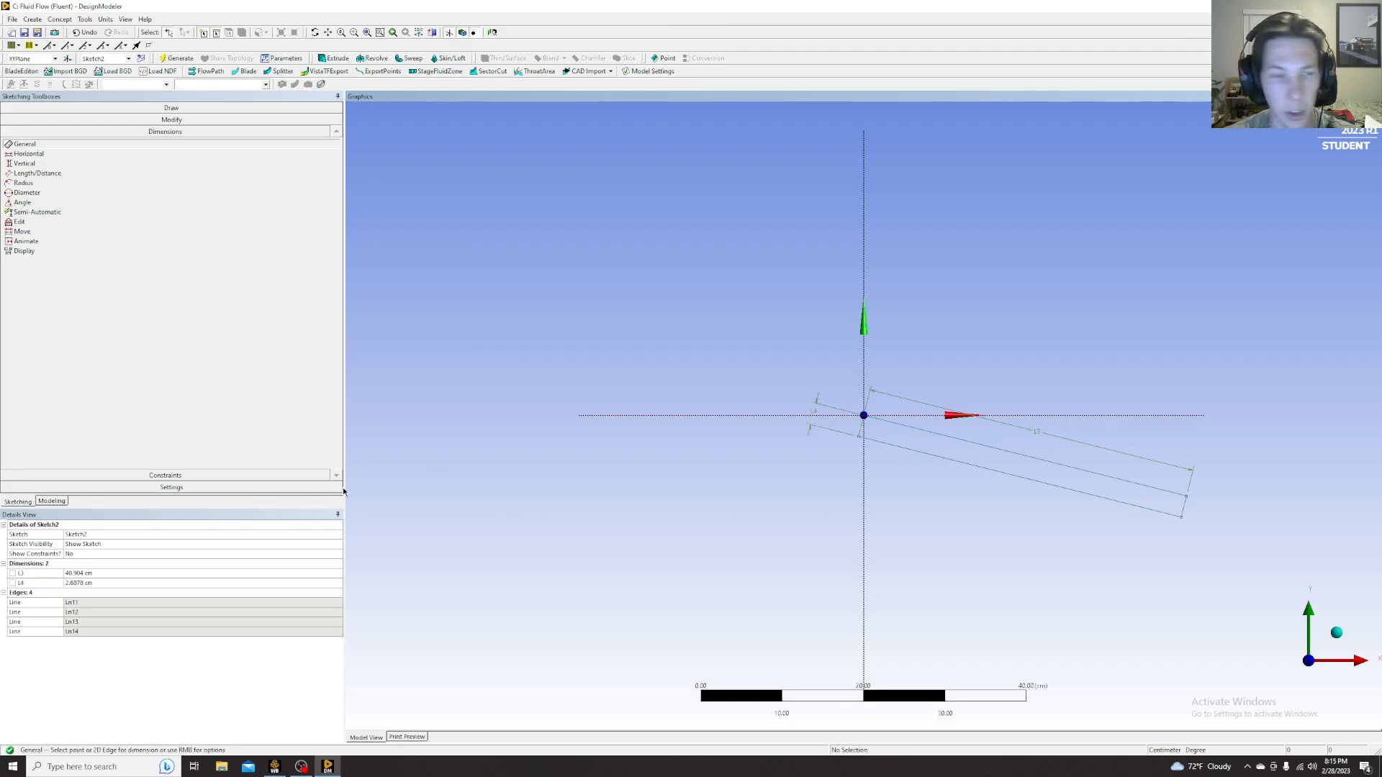
# - Add an angle dimension between the thin rectangle's long edge and the X axis
pyautogui.click(23, 202)
pyautogui.click(886, 448)
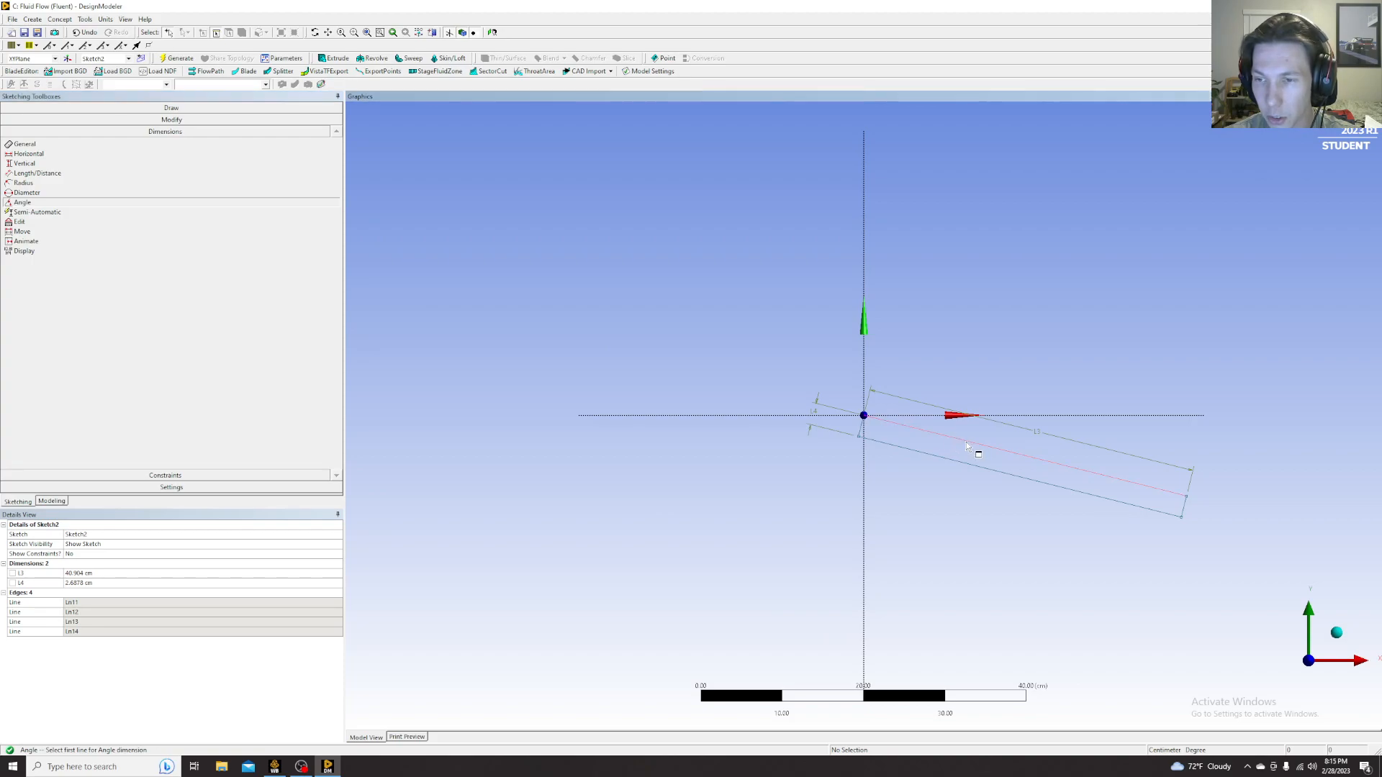
pyautogui.click(1064, 418)
pyautogui.click(961, 433)
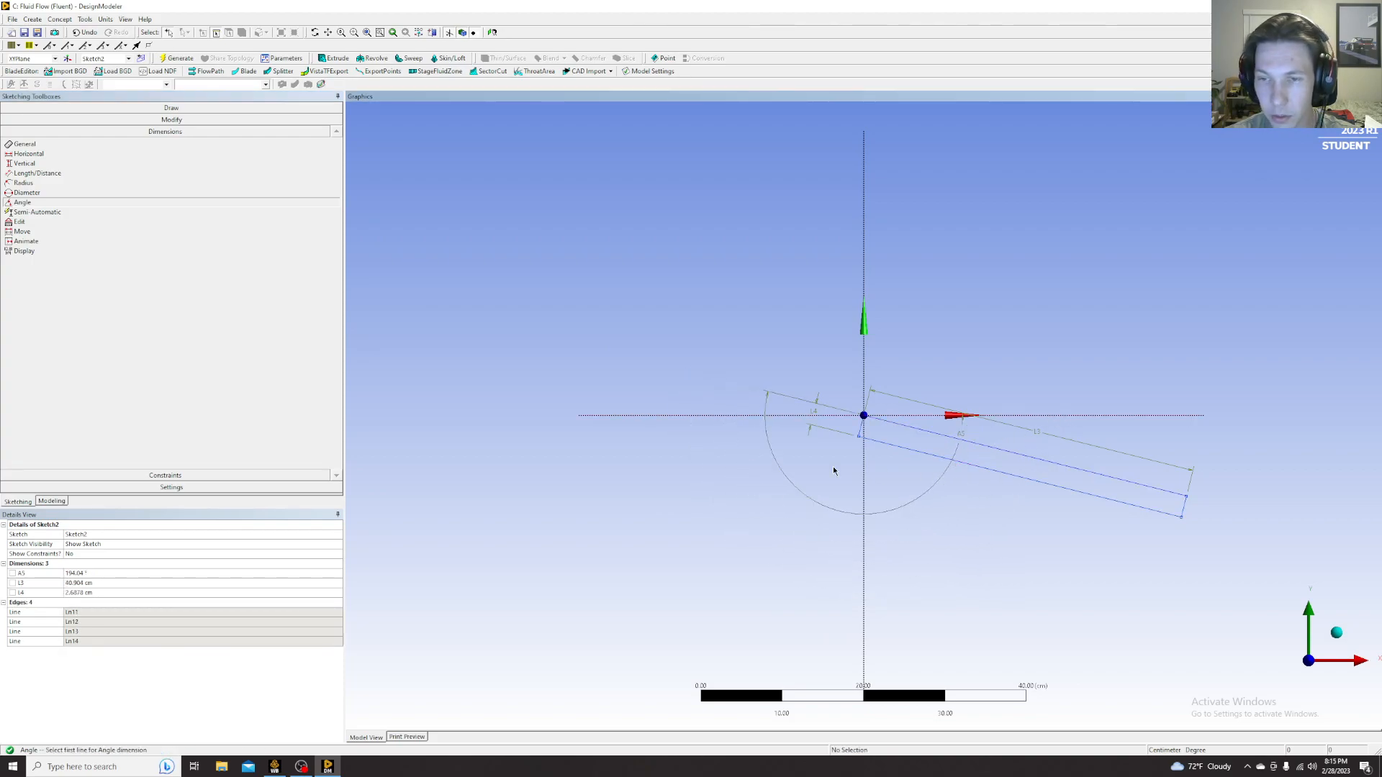
# - Set the thin rectangle's length to 30 cm and its thickness to 0.1 cm
pyautogui.click(88, 583)
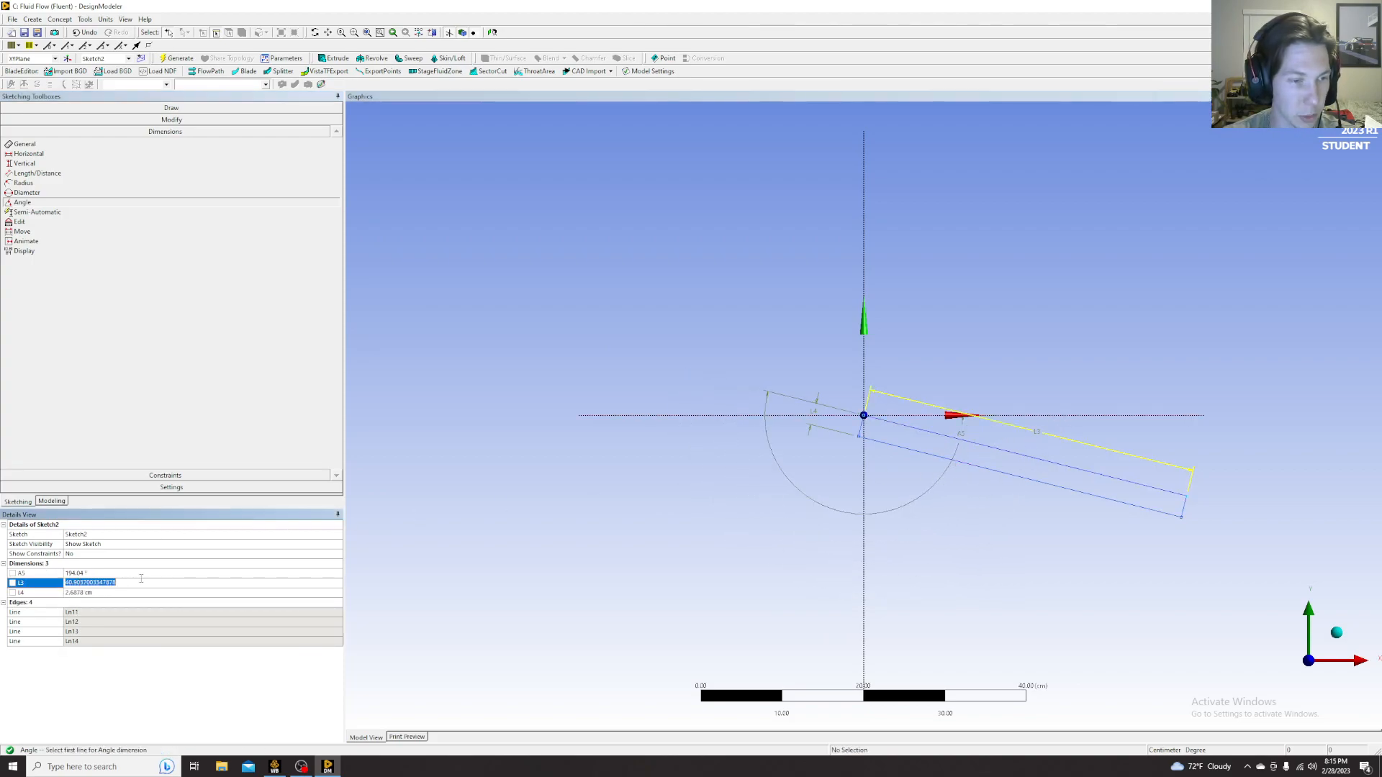
pyautogui.write('30')
pyautogui.press('Return')
pyautogui.click(97, 593)
pyautogui.write('0.1')
pyautogui.press('Return')
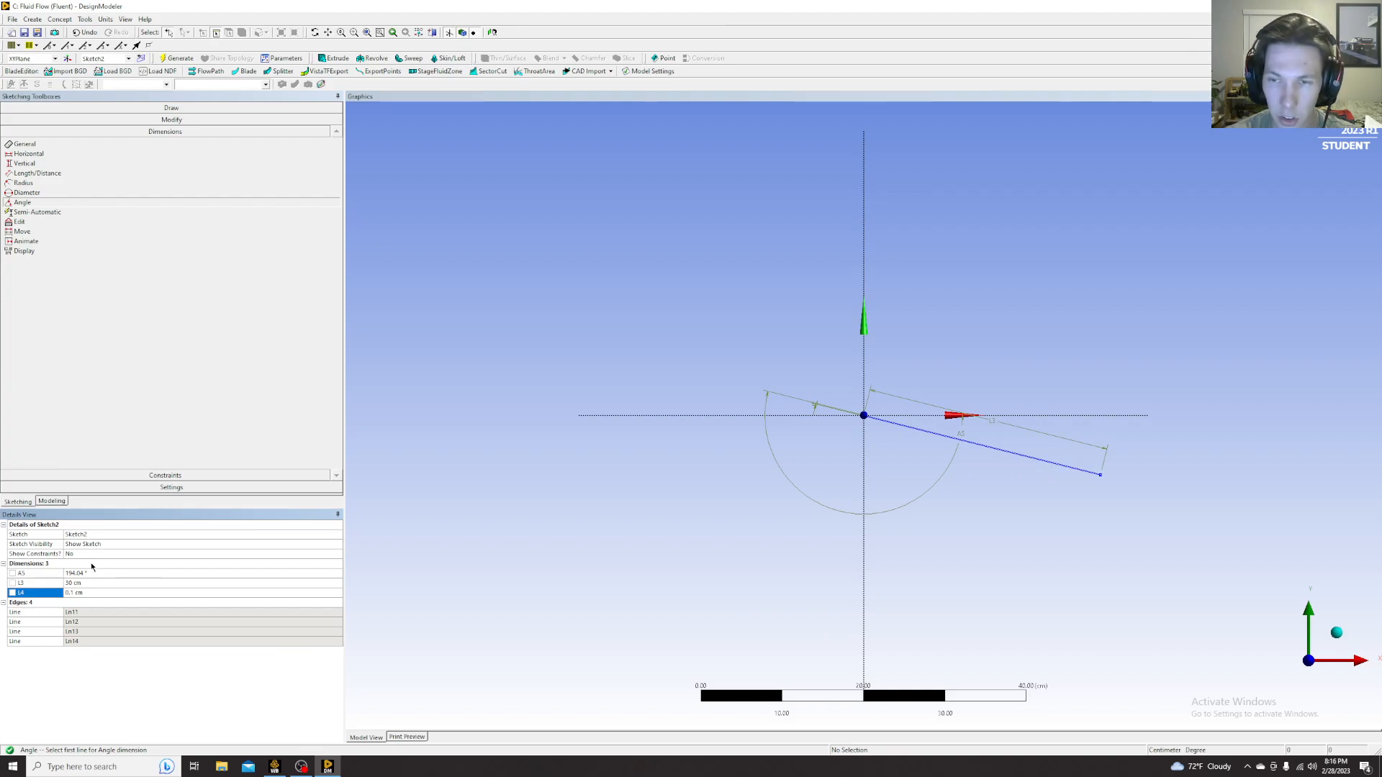
# - Set the angle dimension between the plate and the X axis to 210°
pyautogui.click(75, 574)
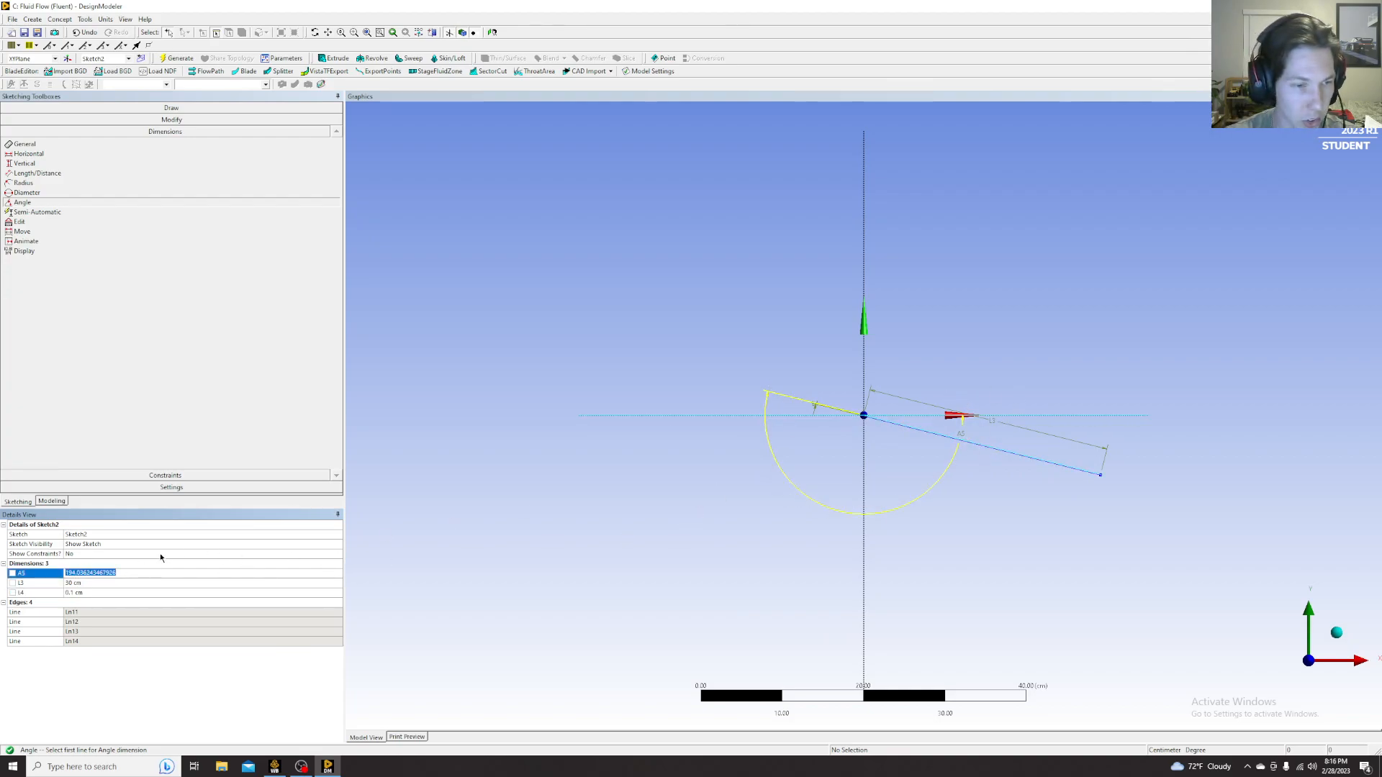
pyautogui.write('210')
pyautogui.press('Return')
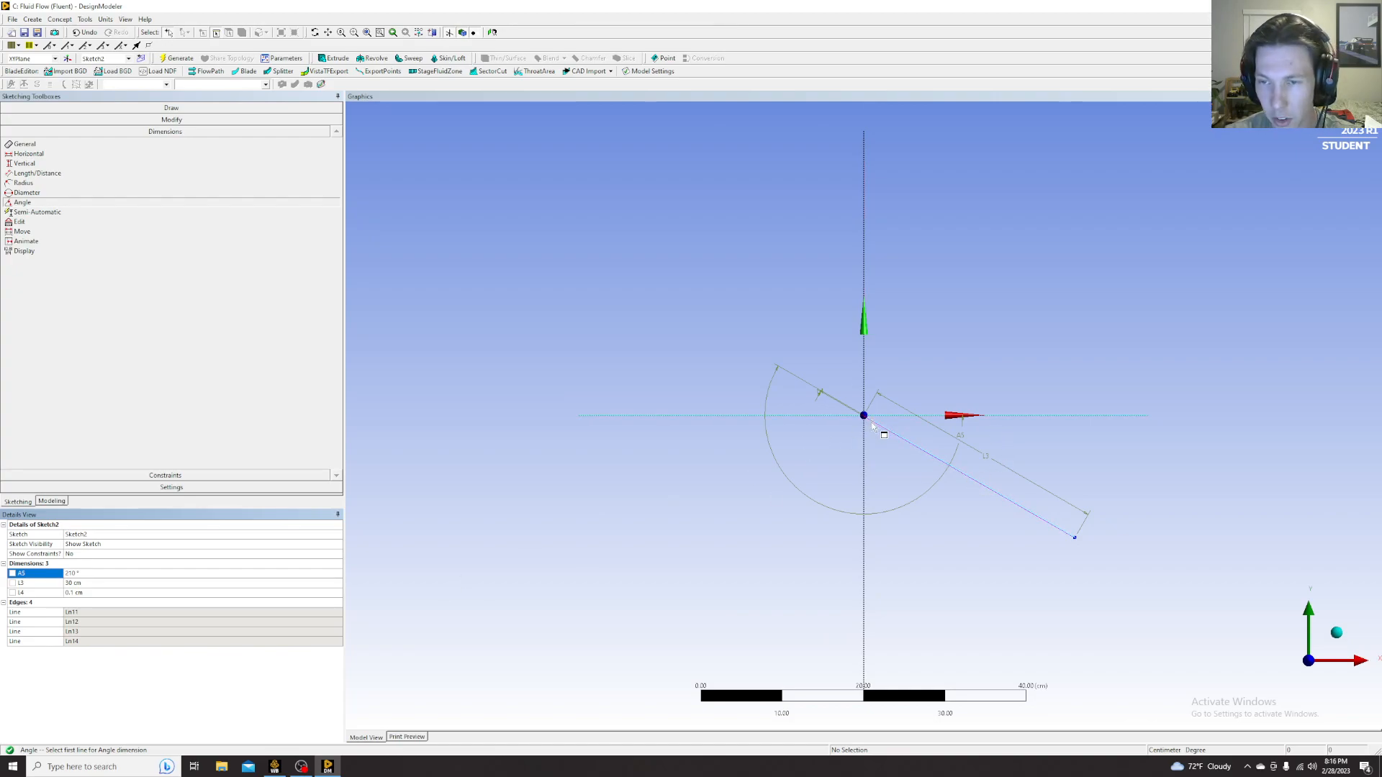
# - Sketch a large rectangle enclosing the plate and the origin, about 668 cm wide and 367 cm high
pyautogui.click(71, 108)
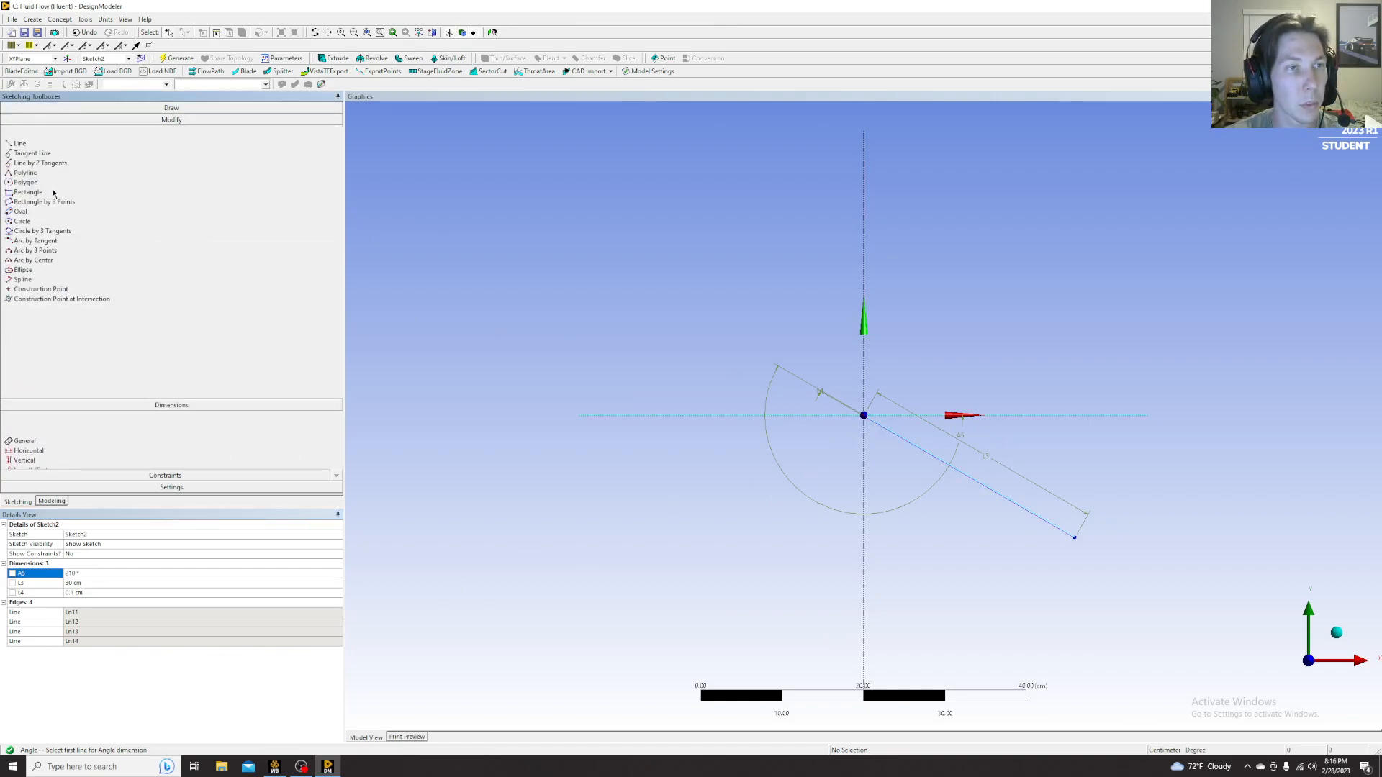
pyautogui.click(28, 168)
pyautogui.scroll(-5, 928, 500)
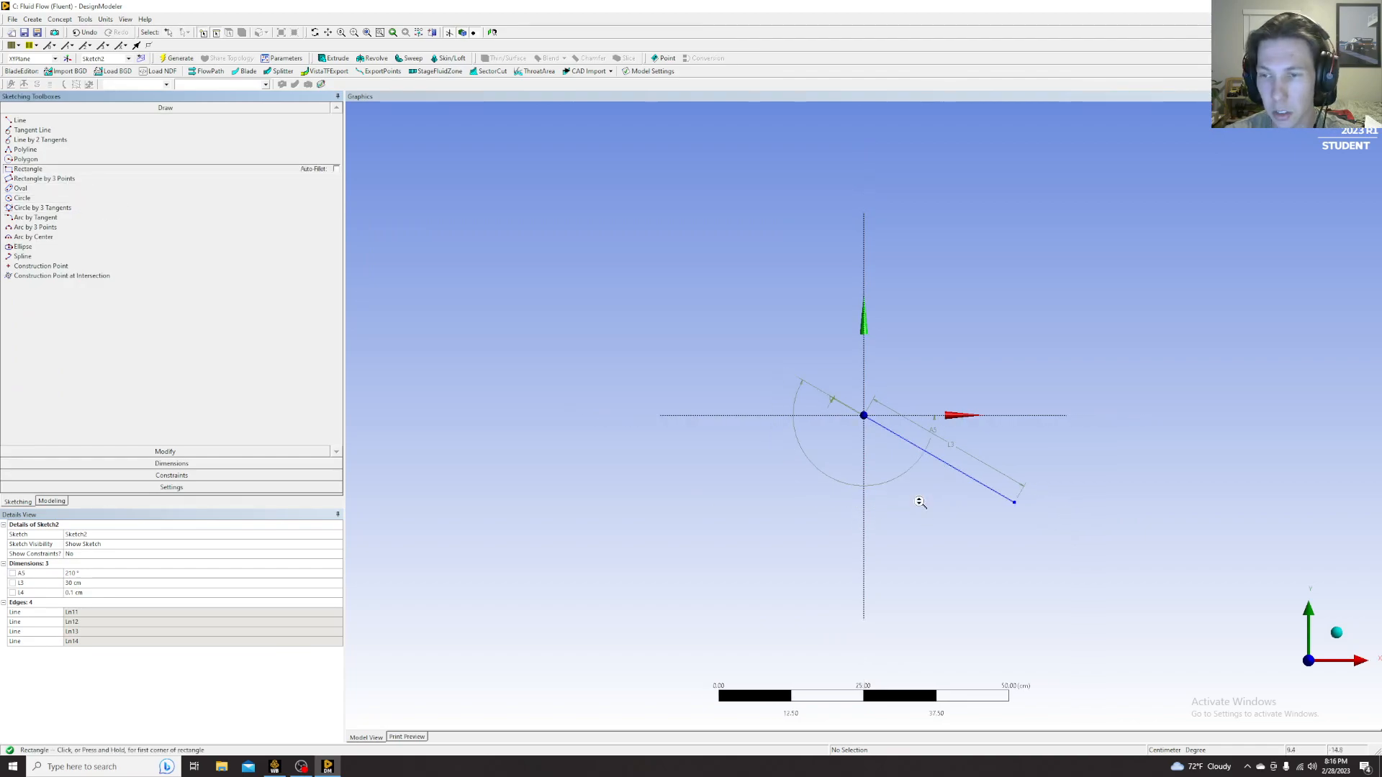
pyautogui.click(404, 132)
pyautogui.click(1328, 639)
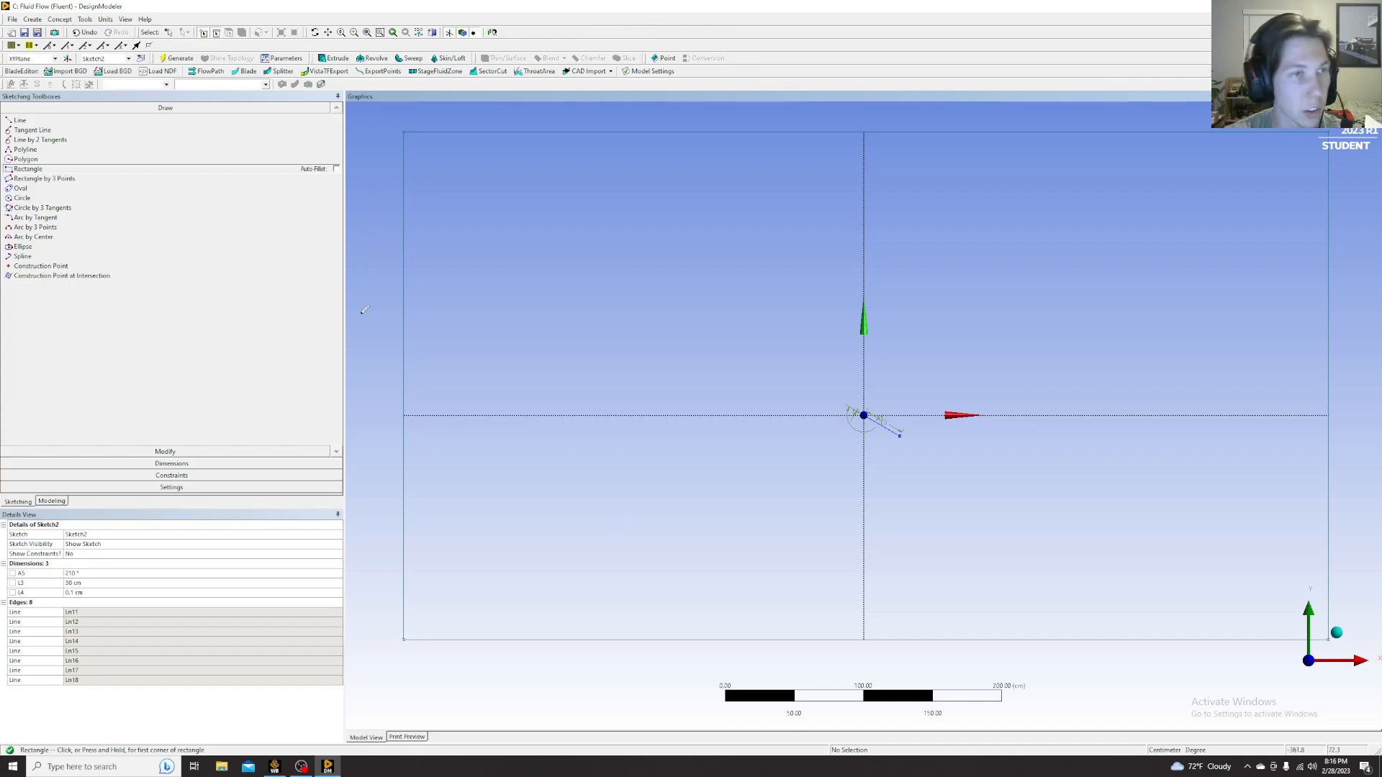
# - Dimension the horizontal distance from the large rectangle's left edge to the Y axis and set it to 250 cm
pyautogui.click(171, 464)
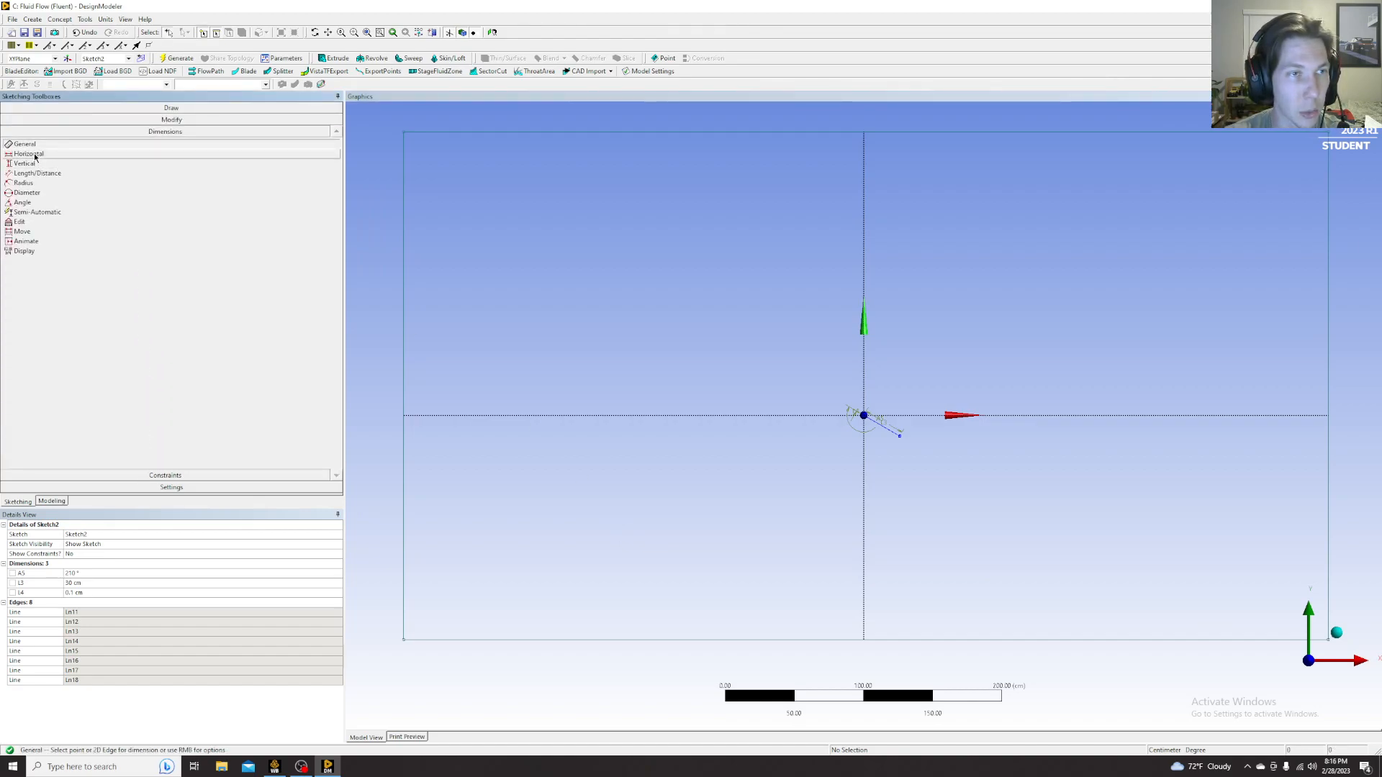
pyautogui.click(34, 156)
pyautogui.click(408, 576)
pyautogui.click(864, 541)
pyautogui.click(540, 610)
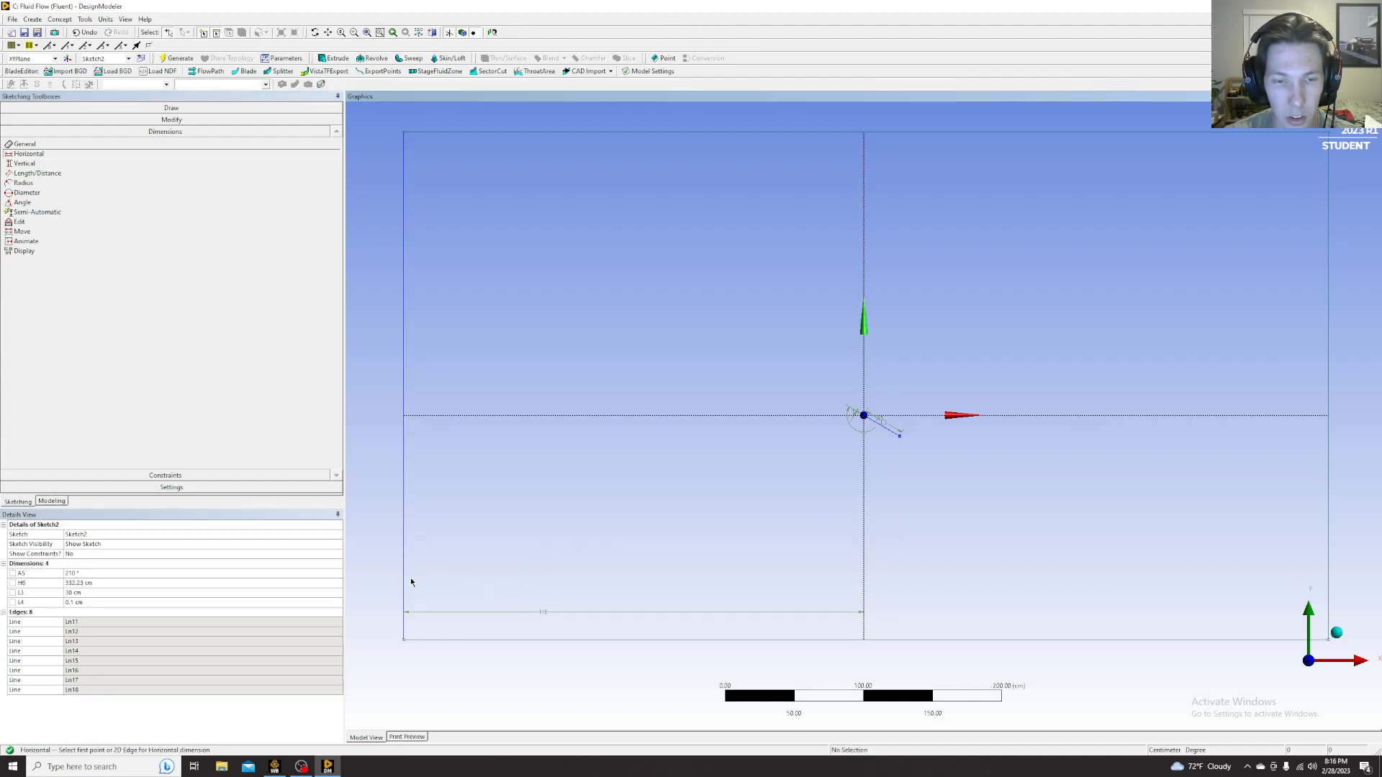
pyautogui.click(105, 581)
pyautogui.write('250')
pyautogui.press('Return')
pyautogui.scroll(-3, 905, 504)
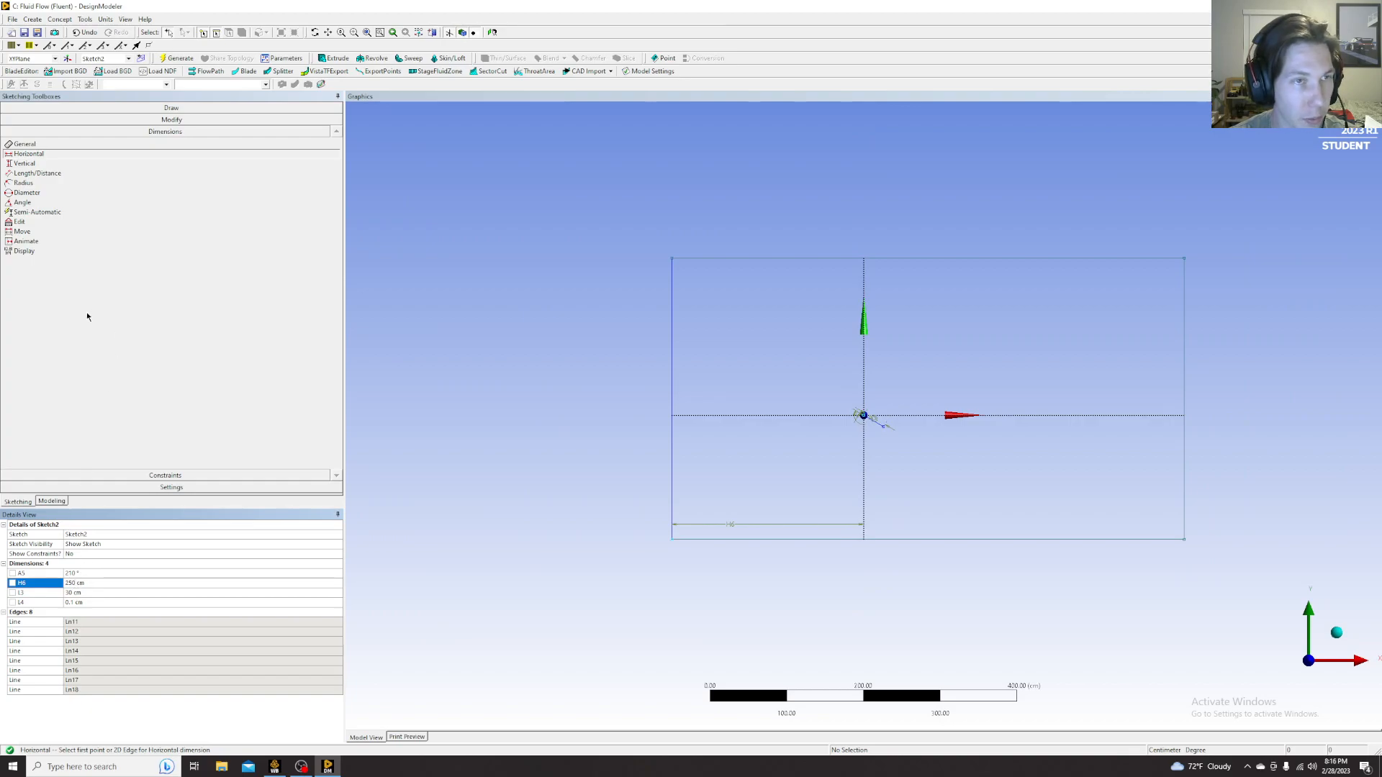
# - Dimension the large rectangle's width between its left and right edges and set it to 500 cm
pyautogui.click(672, 508)
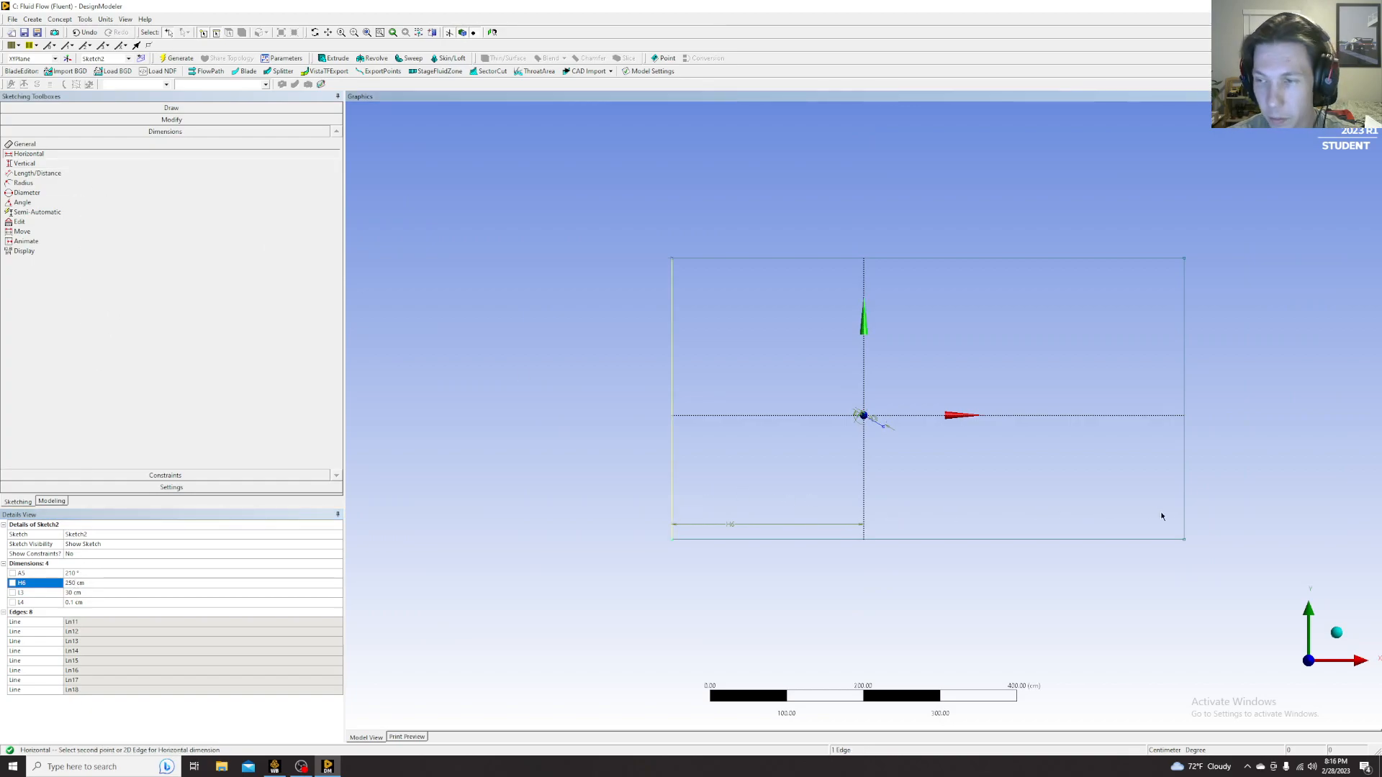
pyautogui.click(1185, 512)
pyautogui.click(771, 507)
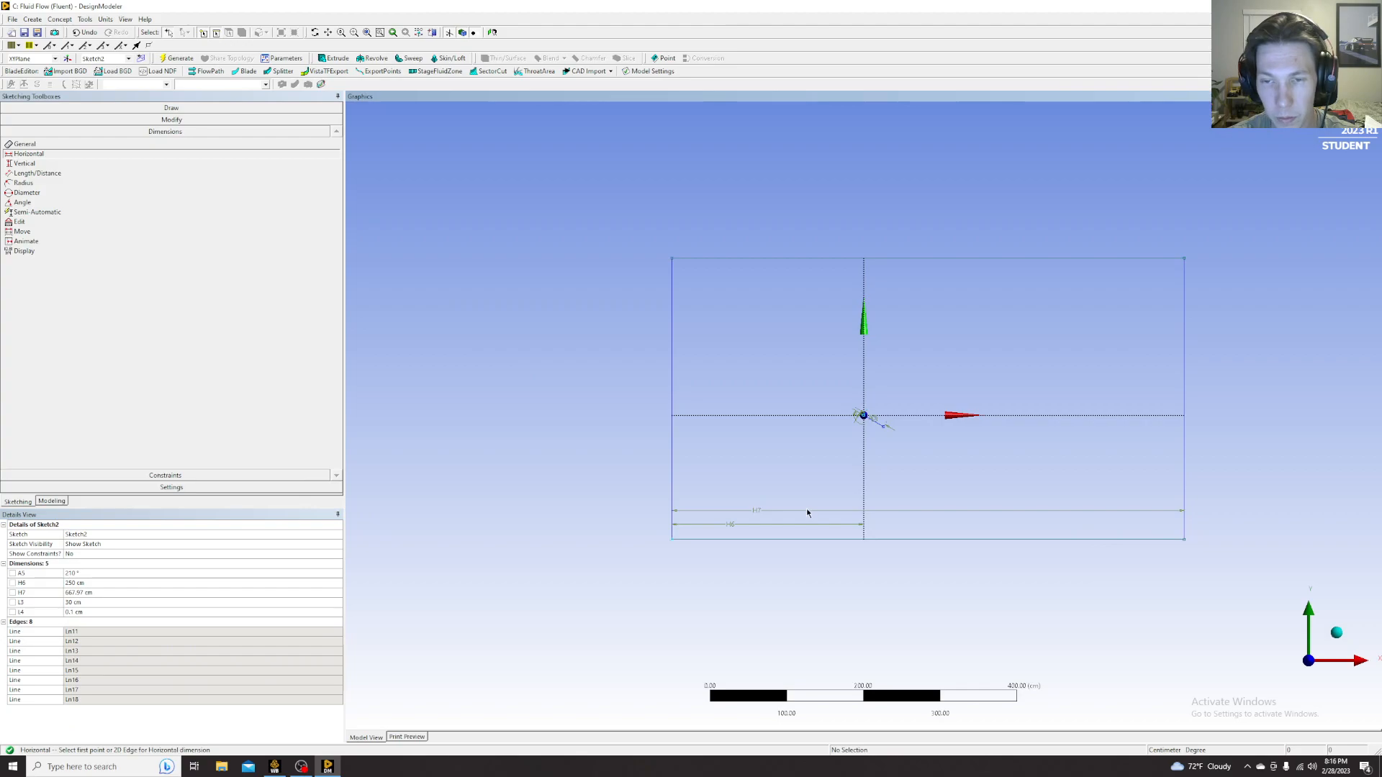
pyautogui.click(84, 592)
pyautogui.write('500')
pyautogui.press('Return')
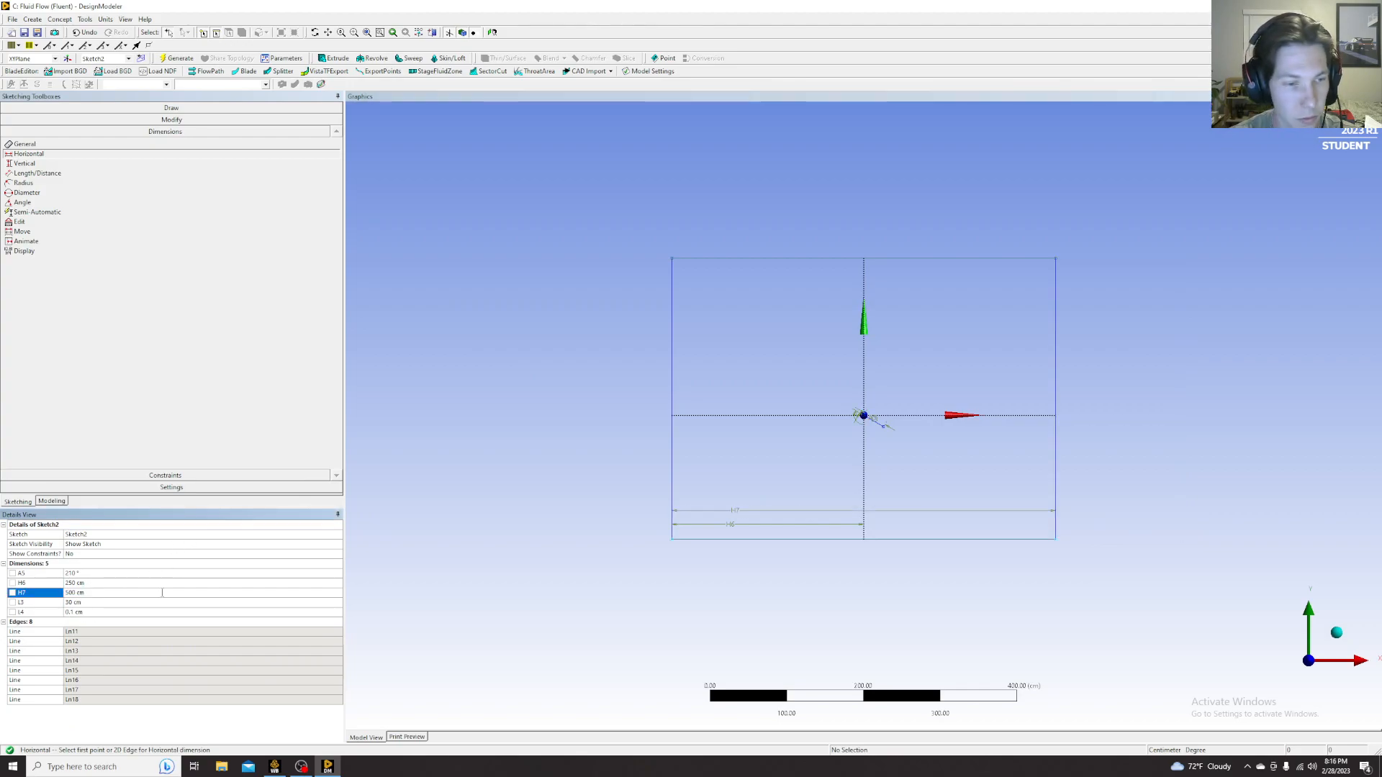
# - Dimension the large rectangle's height between its top and bottom edges and set it to 500 cm
pyautogui.click(24, 163)
pyautogui.click(704, 259)
pyautogui.click(704, 539)
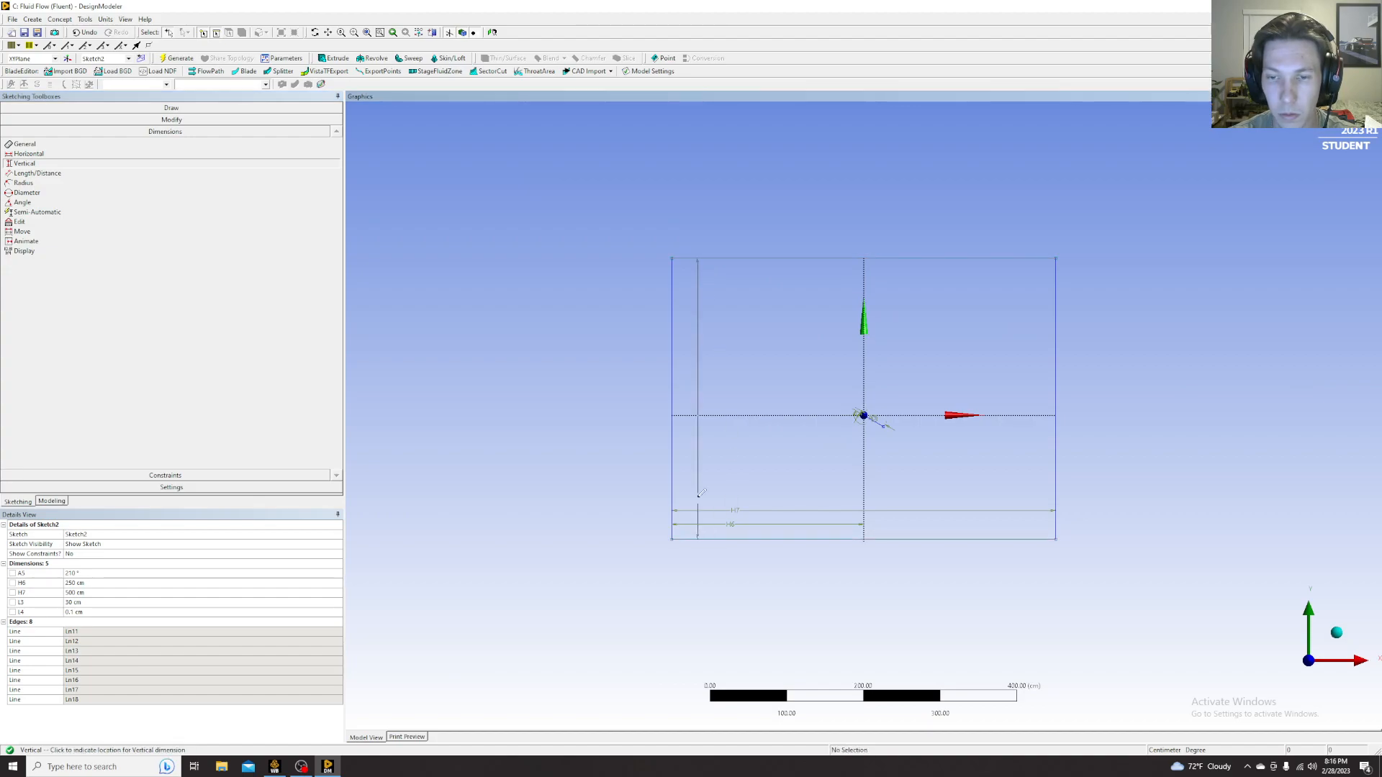
pyautogui.click(696, 453)
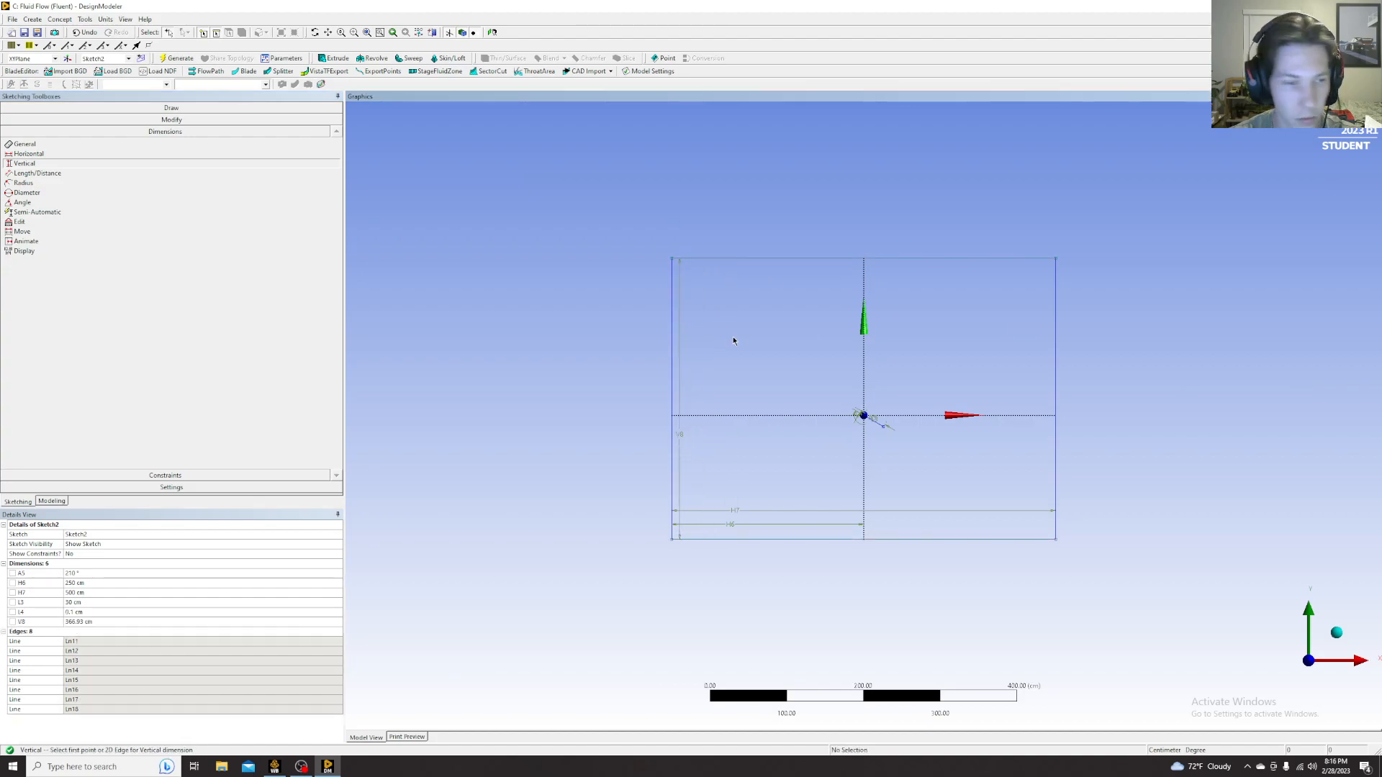
pyautogui.click(81, 620)
pyautogui.write('500')
pyautogui.press('Return')
# - Dimension the vertical distance from the large rectangle's top edge to the X axis and set it to 250 cm
pyautogui.click(712, 156)
pyautogui.click(720, 416)
pyautogui.click(698, 302)
pyautogui.click(86, 631)
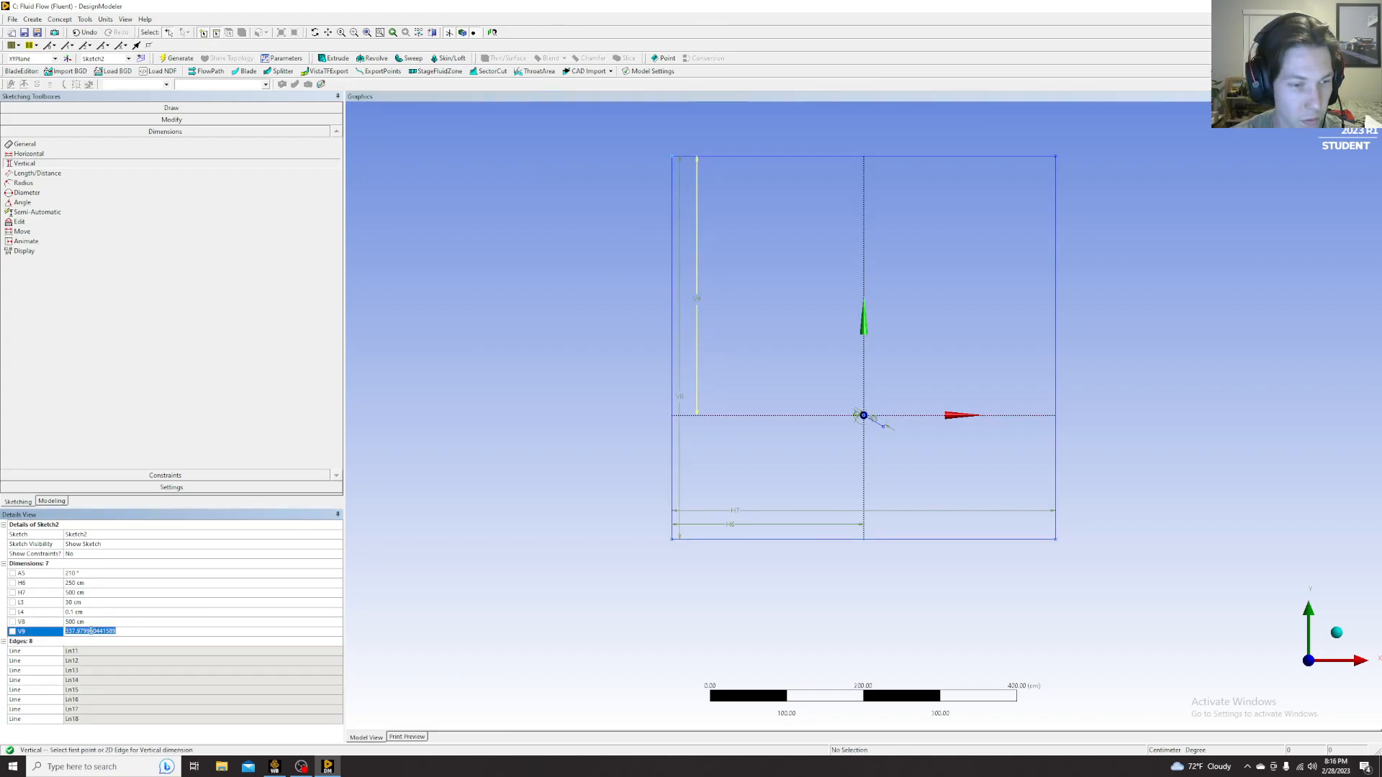
pyautogui.write('250')
pyautogui.press('Return')
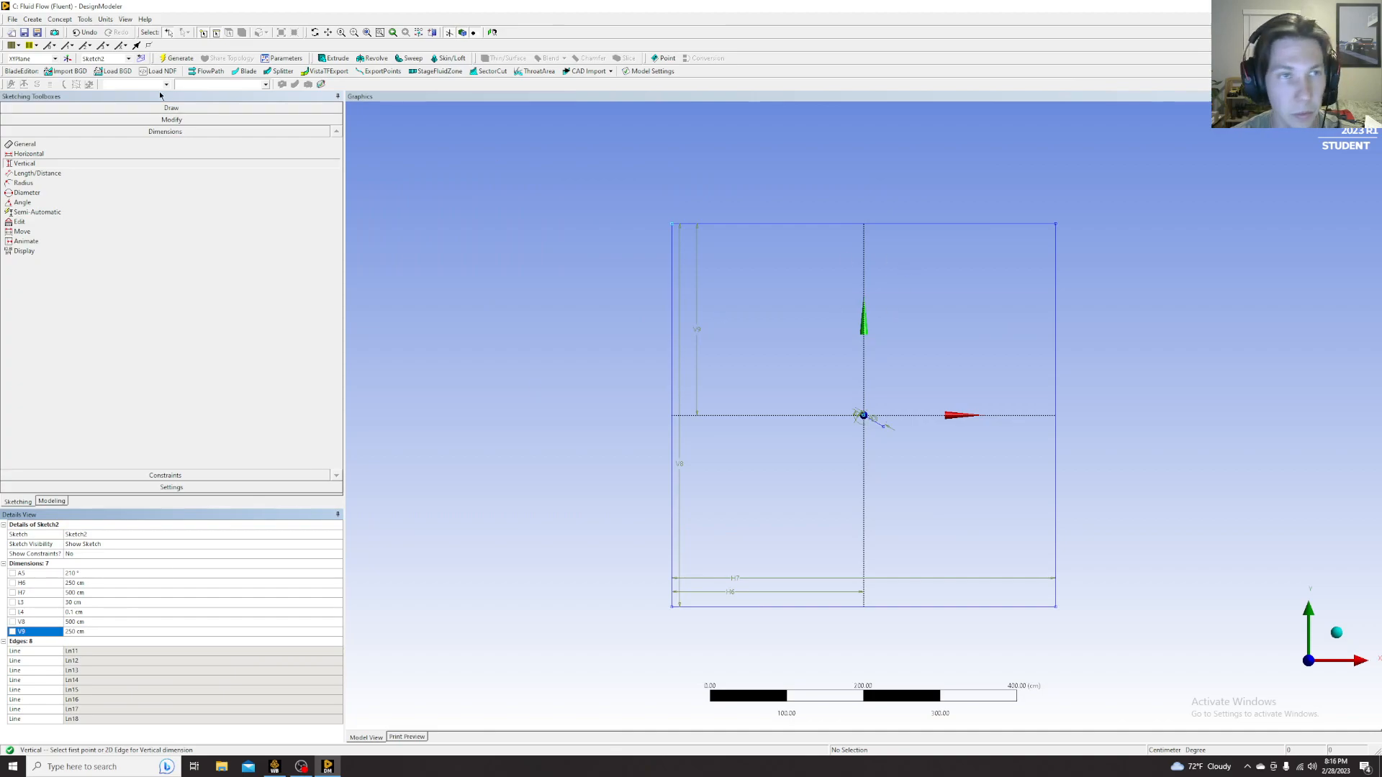
# - Generate a surface from the sketch with Surfaces From Sketches, using Add Material
pyautogui.click(59, 19)
pyautogui.click(79, 102)
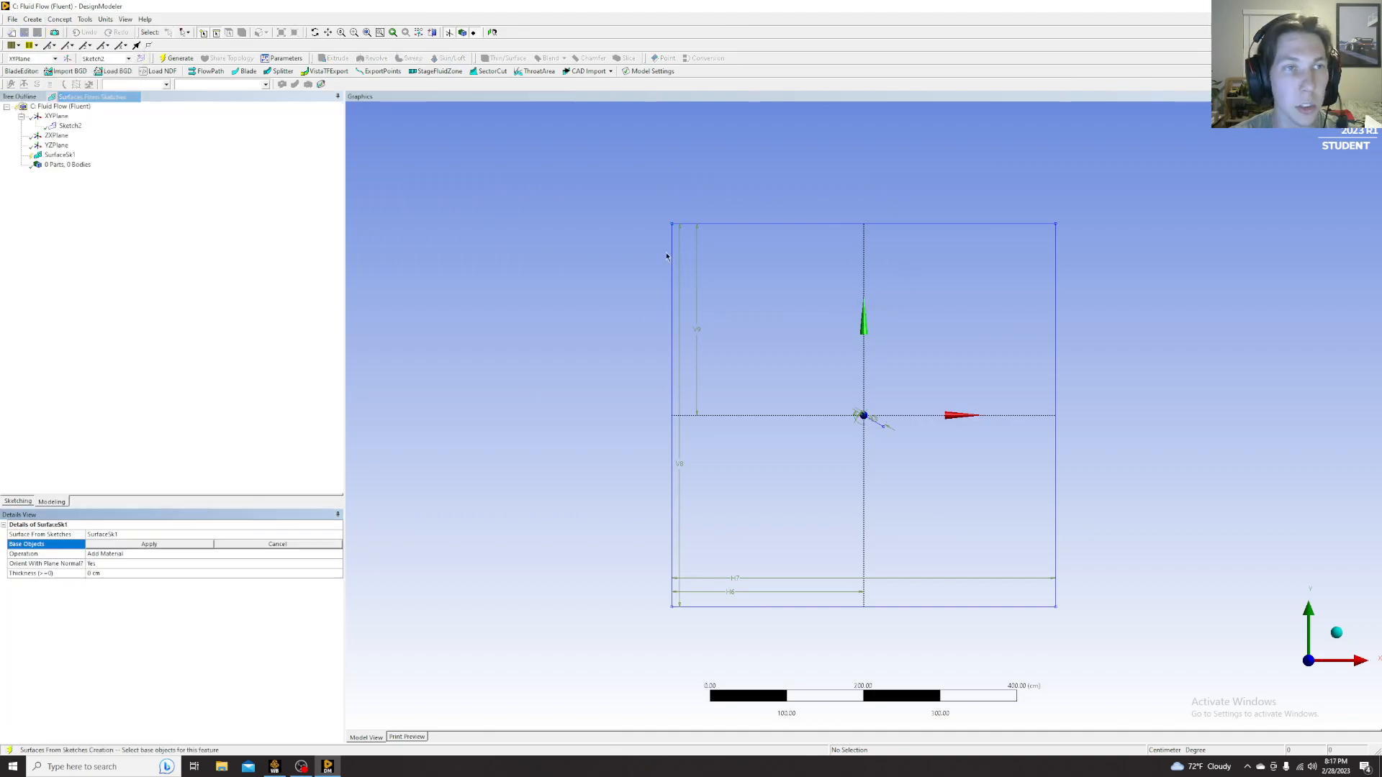
pyautogui.click(672, 356)
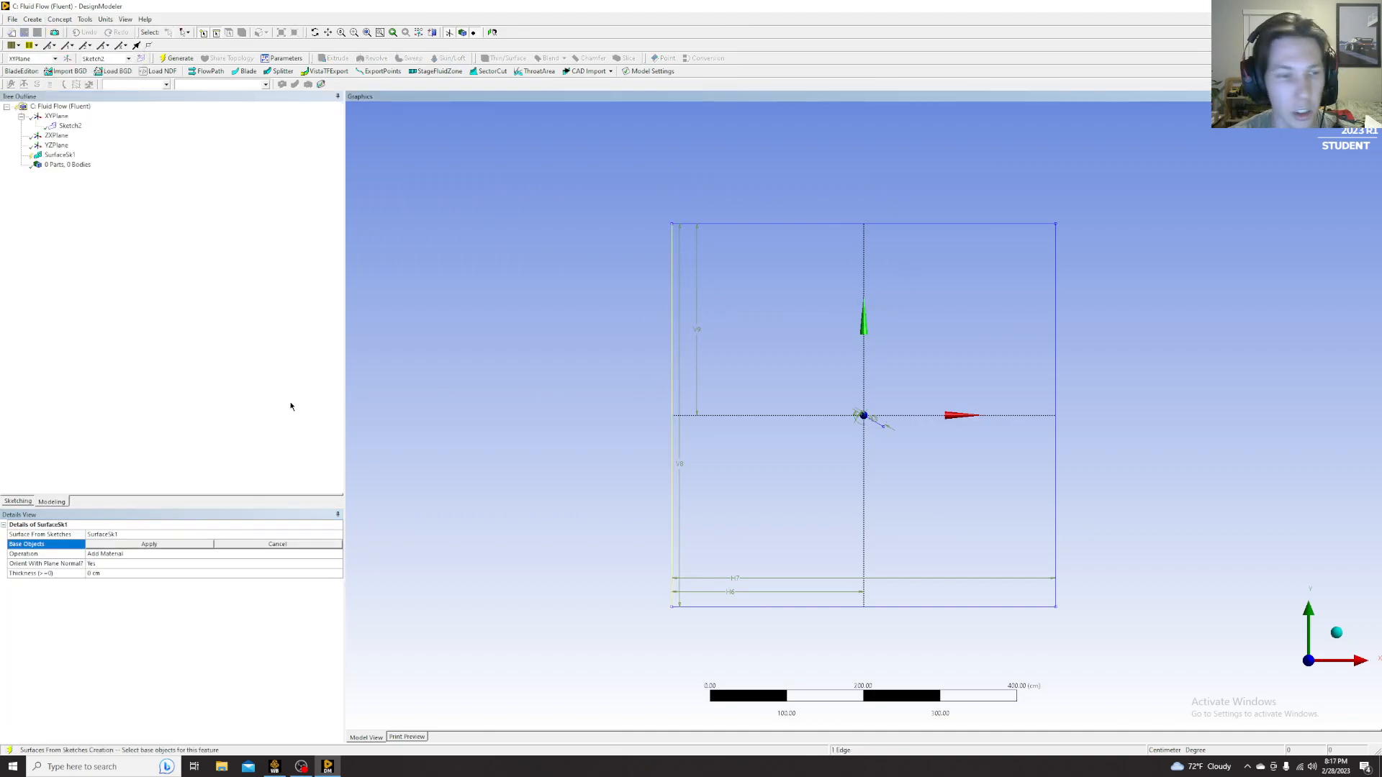
pyautogui.click(144, 544)
pyautogui.click(176, 57)
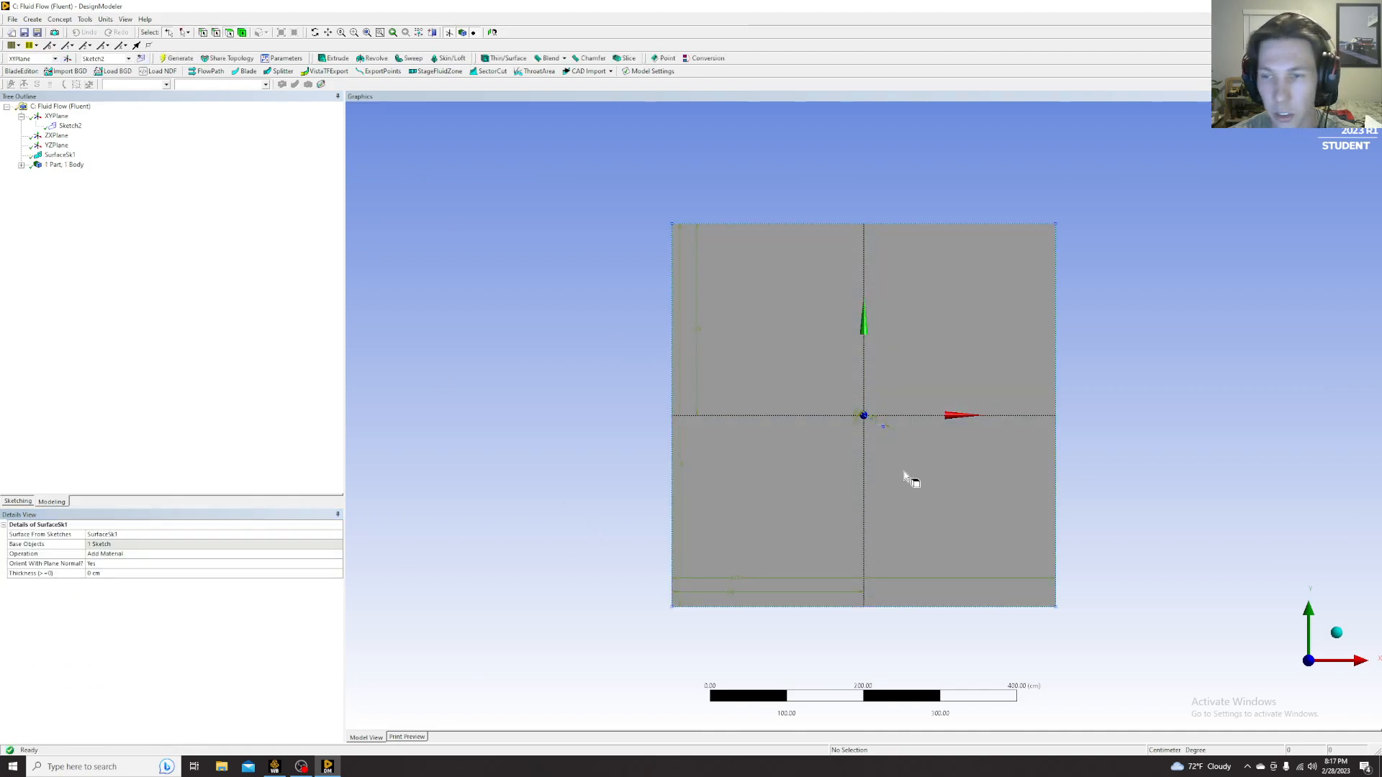
# - Switch to Workbench, open the Mesh cell of system C for editing, and view the surface body straight along the Z axis
pyautogui.keyDown('shift'); pyautogui.moveTo(892, 429); pyautogui.dragTo(954, 516, button='middle'); pyautogui.keyUp('shift')
pyautogui.scroll(-6, 943, 515)
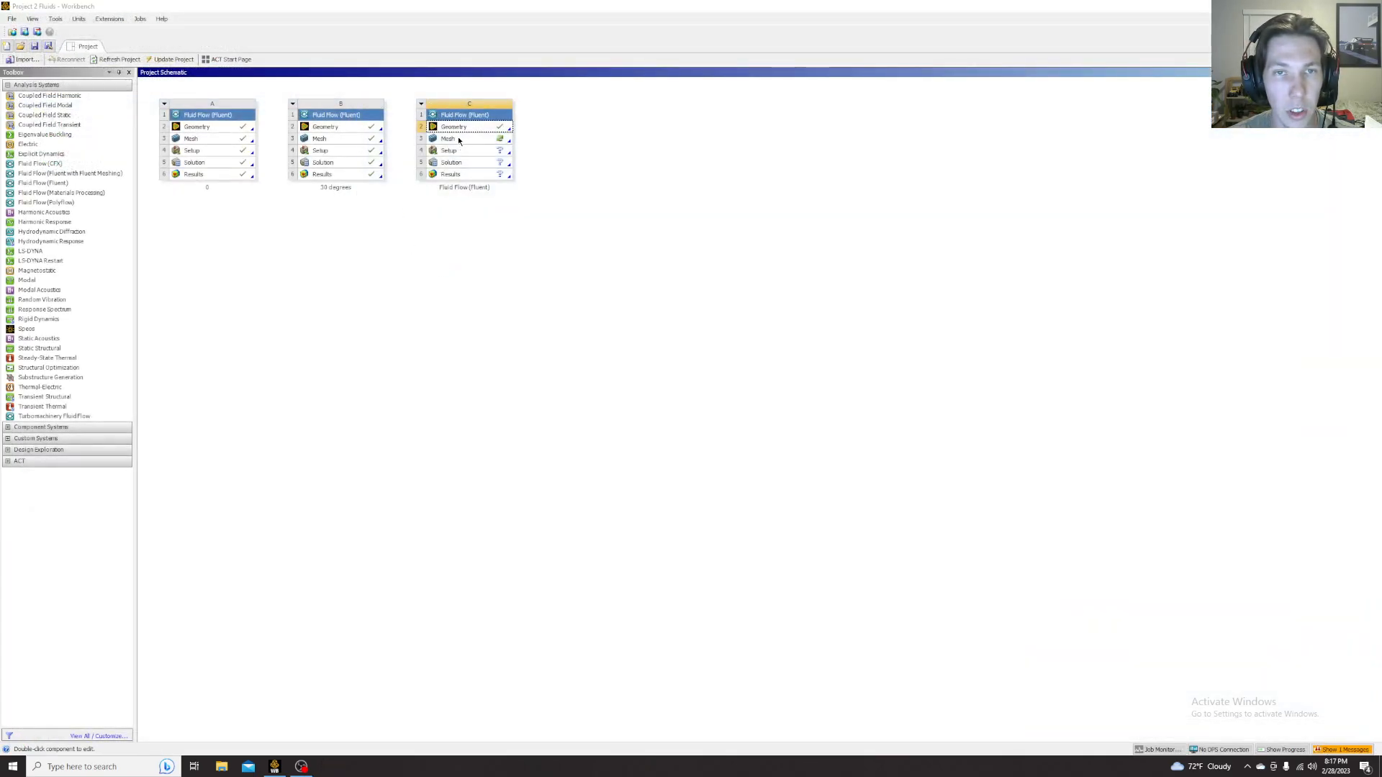
pyautogui.rightClick(458, 140)
pyautogui.click(504, 209)
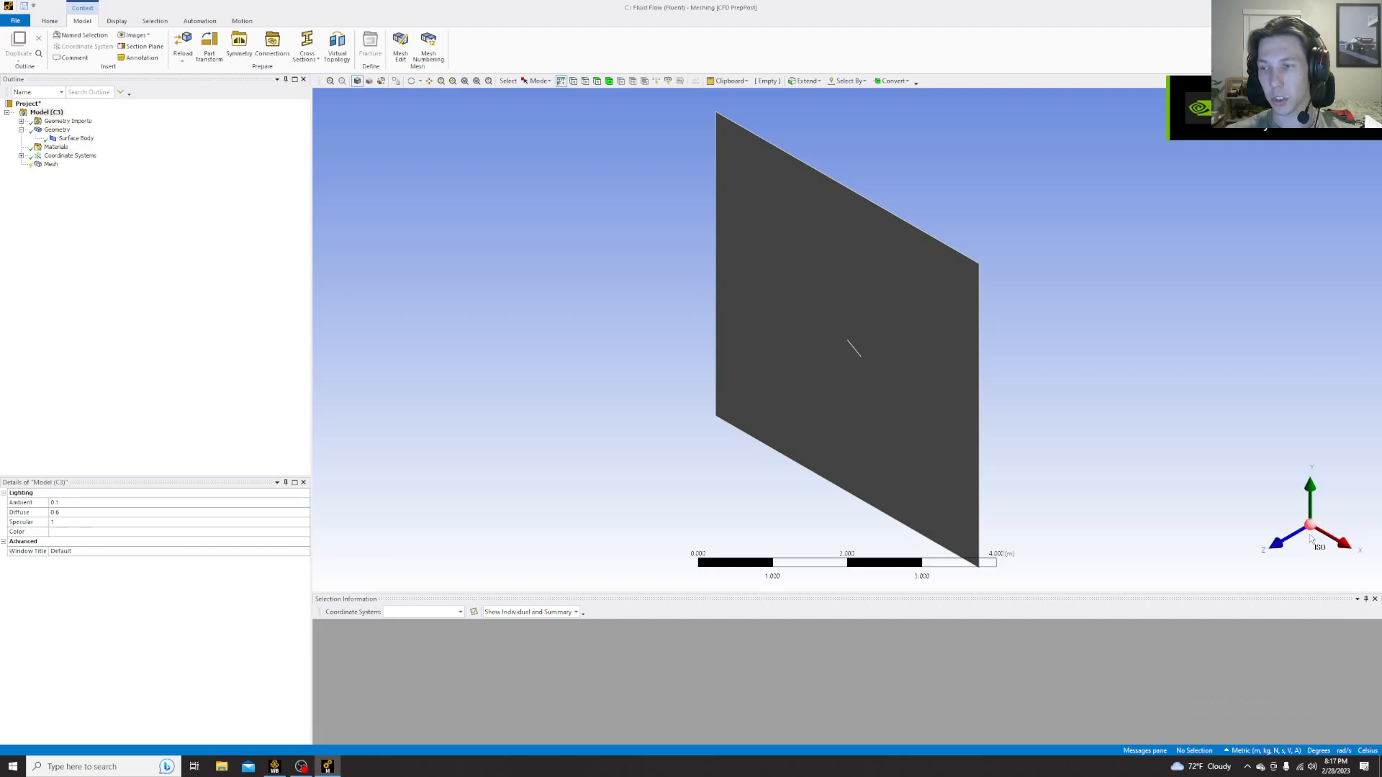
pyautogui.click(1279, 550)
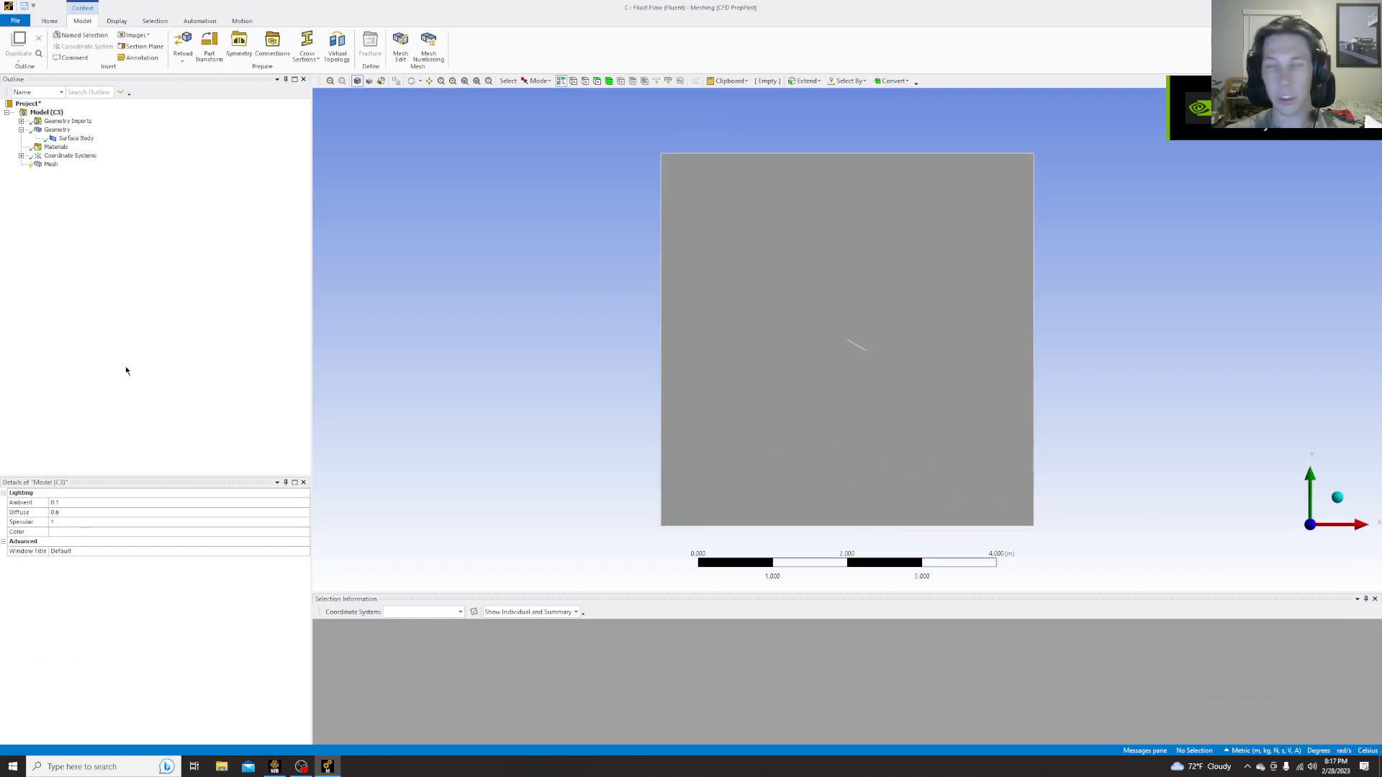
# - Add a mesh method scoped to the surface body and set its method to Triangles
pyautogui.click(50, 164)
pyautogui.click(144, 43)
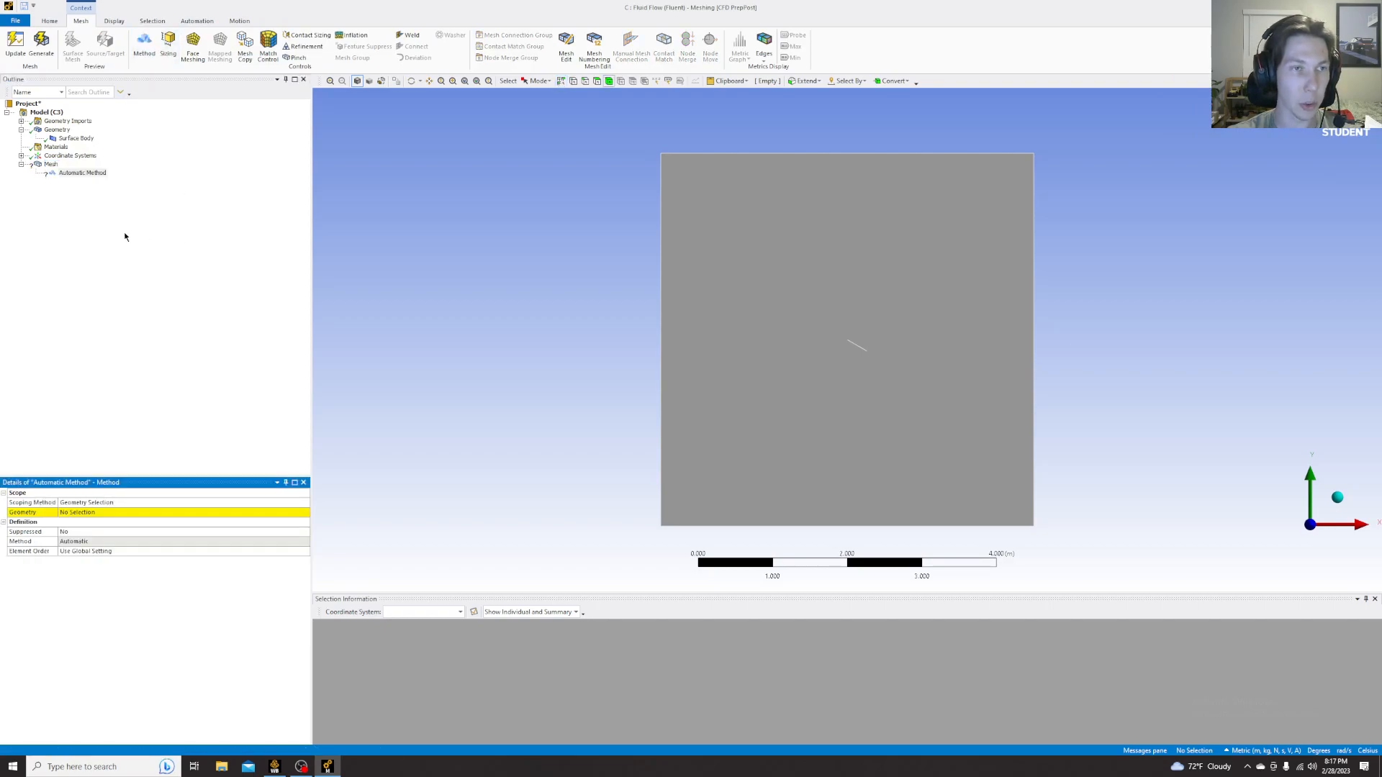
pyautogui.click(712, 270)
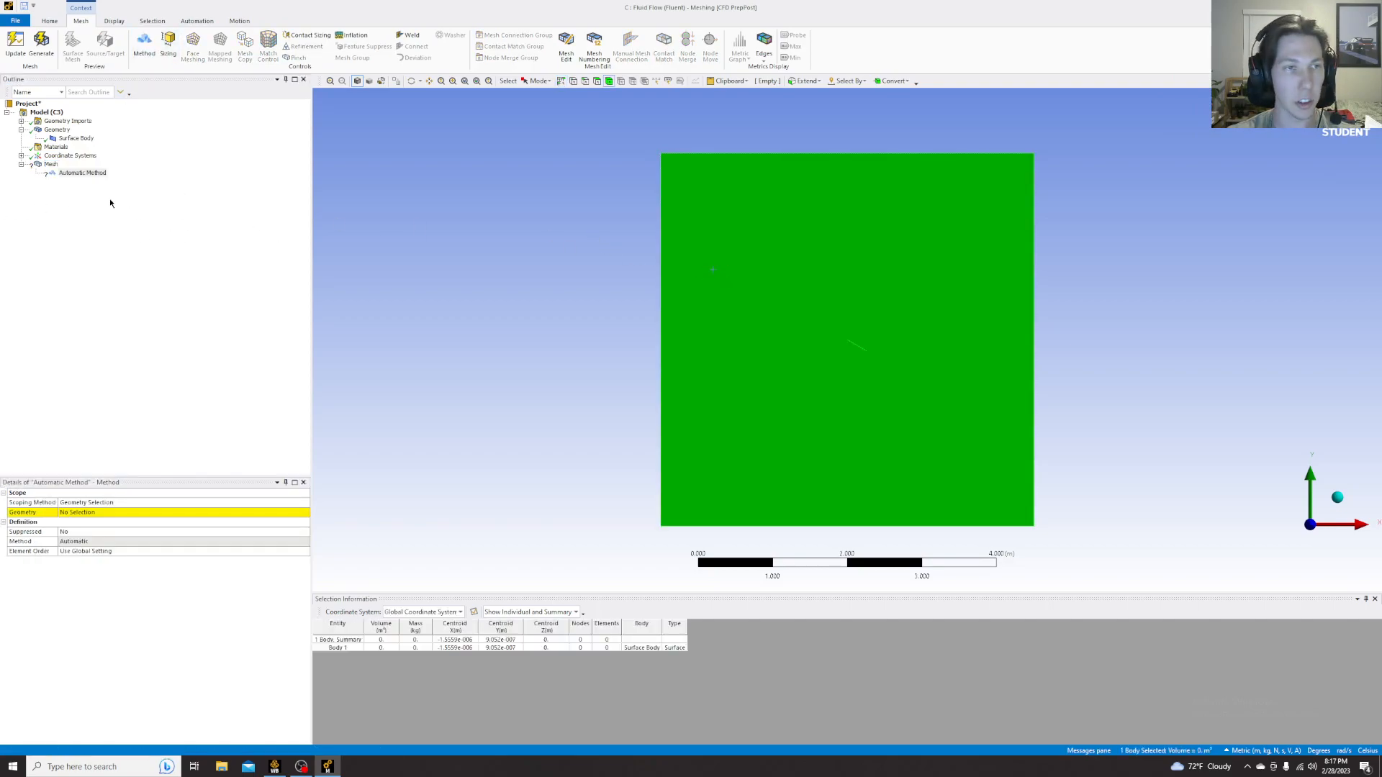
pyautogui.click(111, 511)
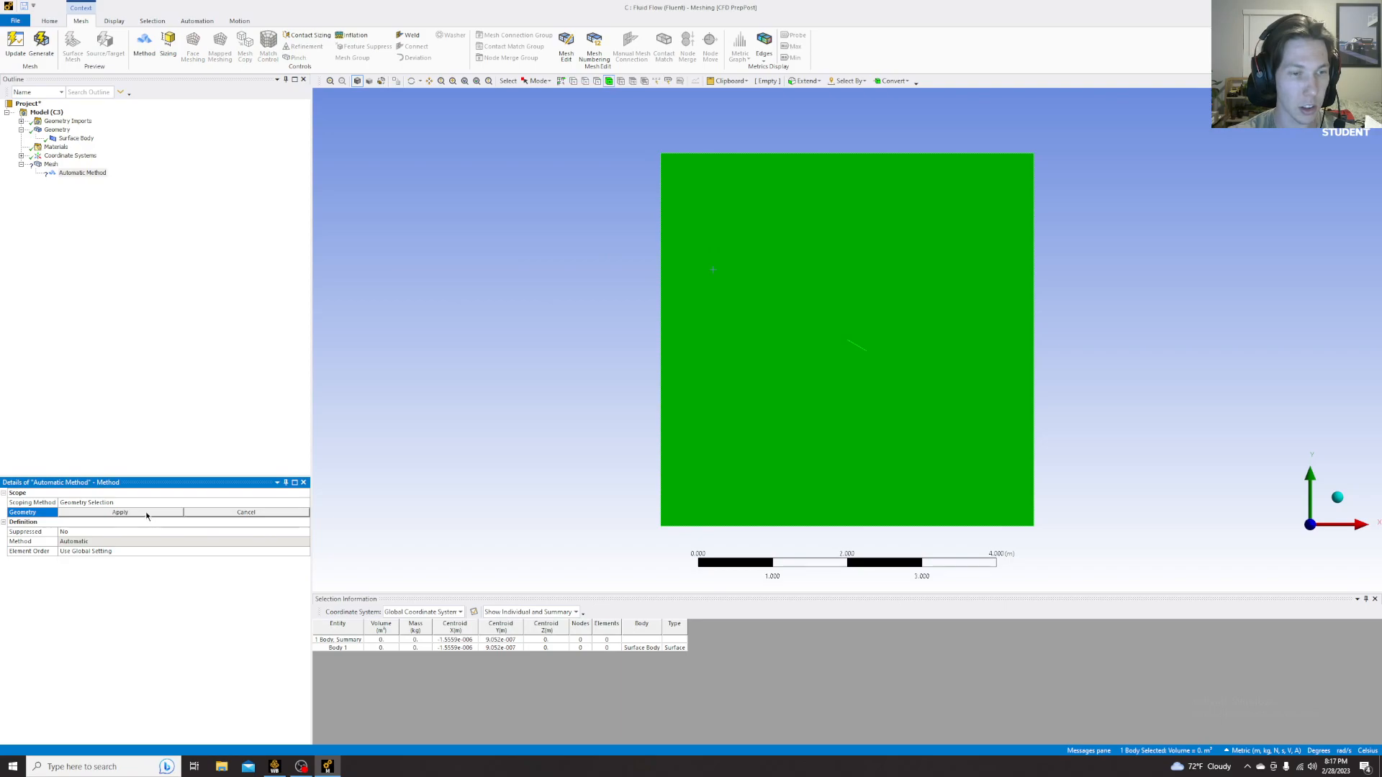
pyautogui.click(148, 513)
pyautogui.click(246, 541)
pyautogui.click(305, 541)
pyautogui.click(117, 560)
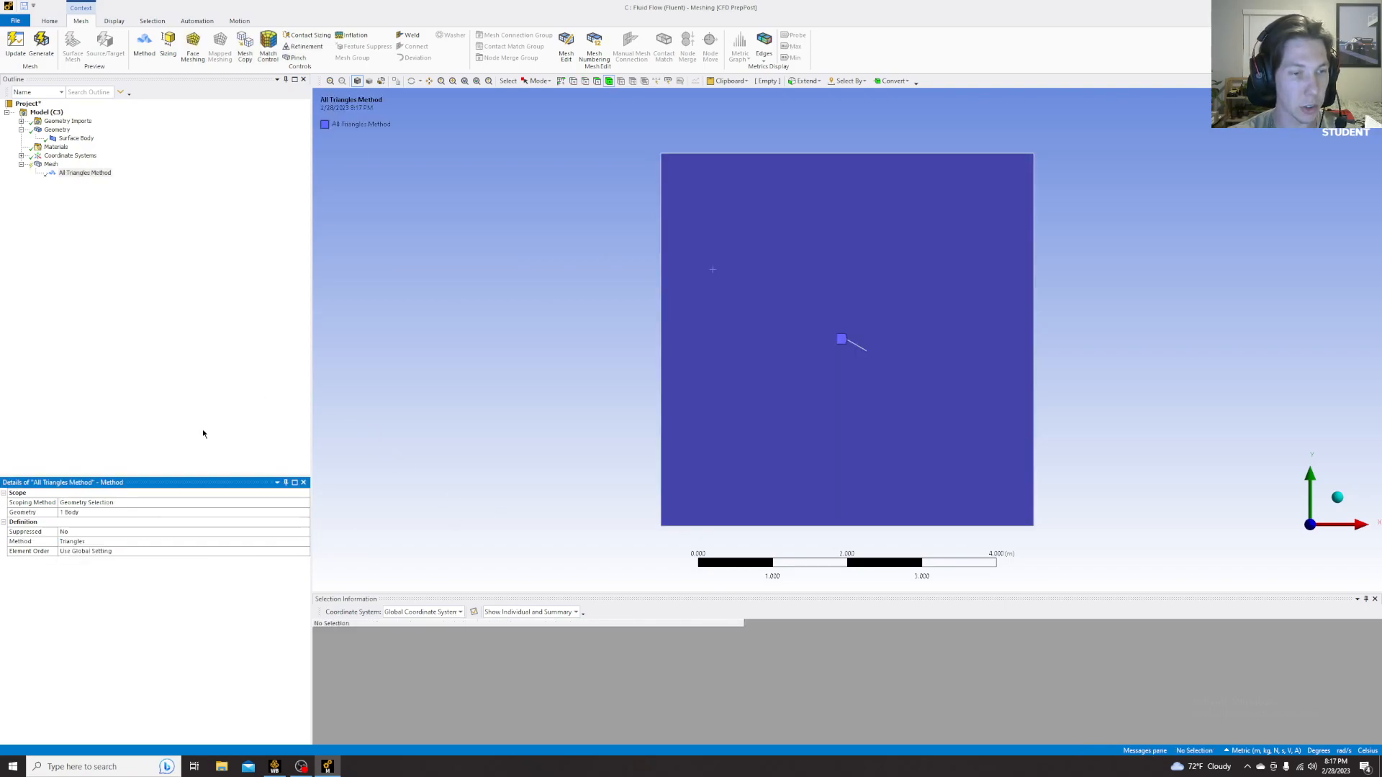
# - Generate the triangle mesh and inspect its elements around the middle of the domain
pyautogui.click(41, 45)
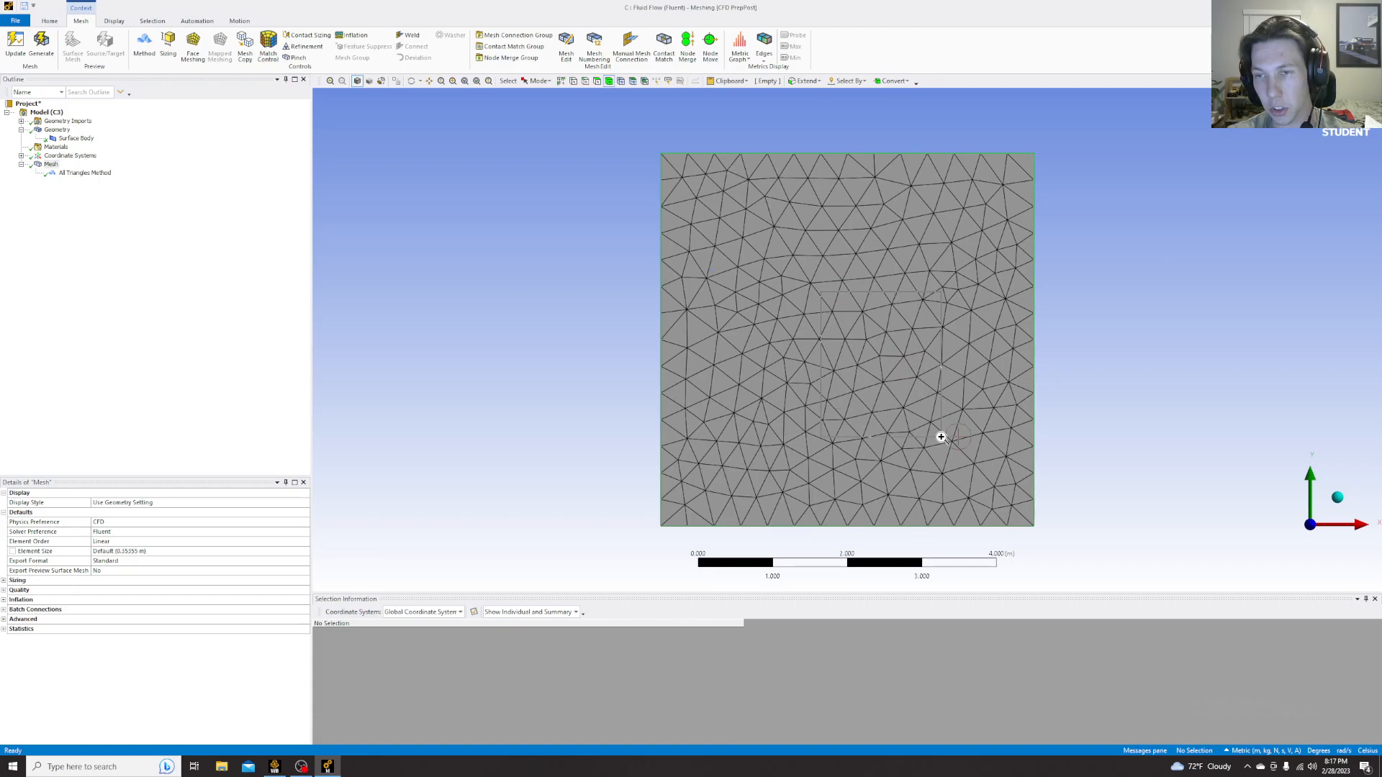
pyautogui.scroll(5, 955, 447)
pyautogui.scroll(-3, 912, 417)
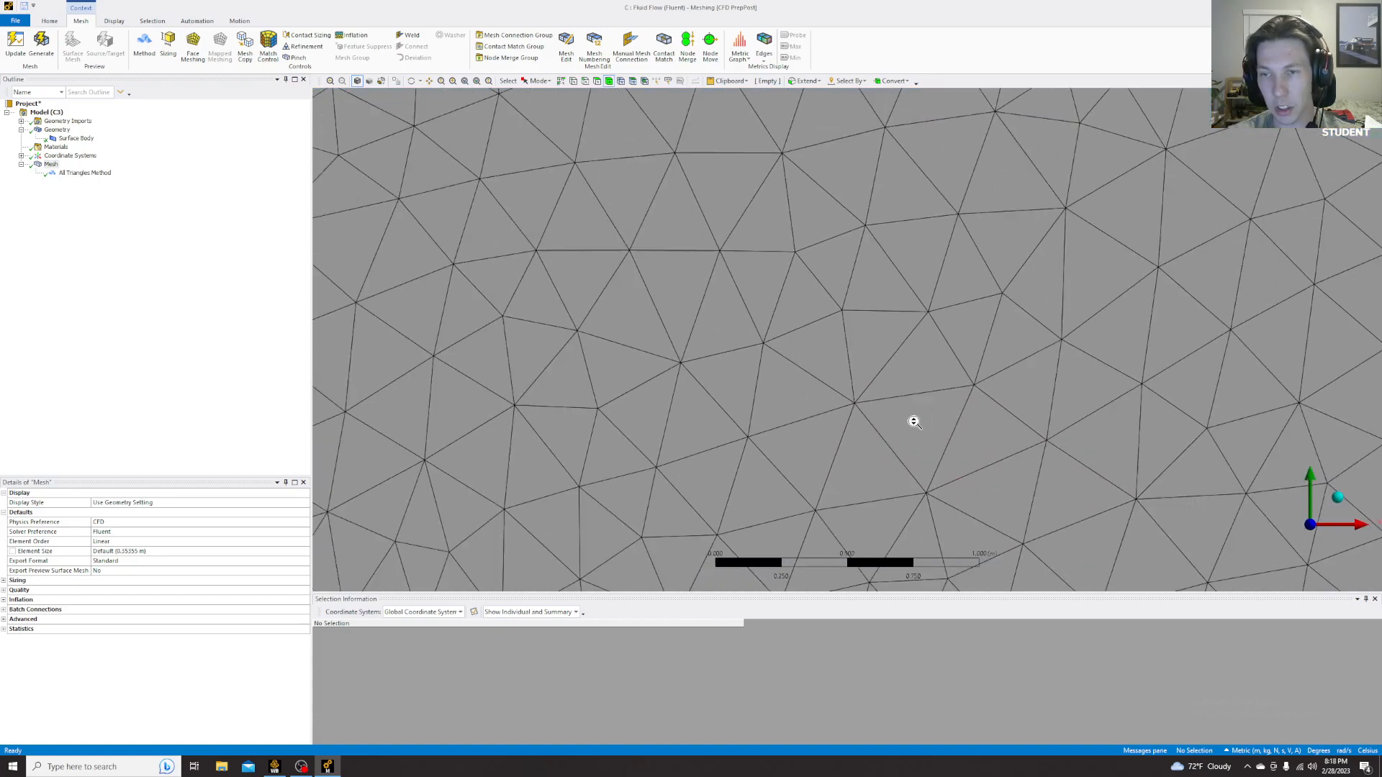
pyautogui.scroll(-3, 912, 415)
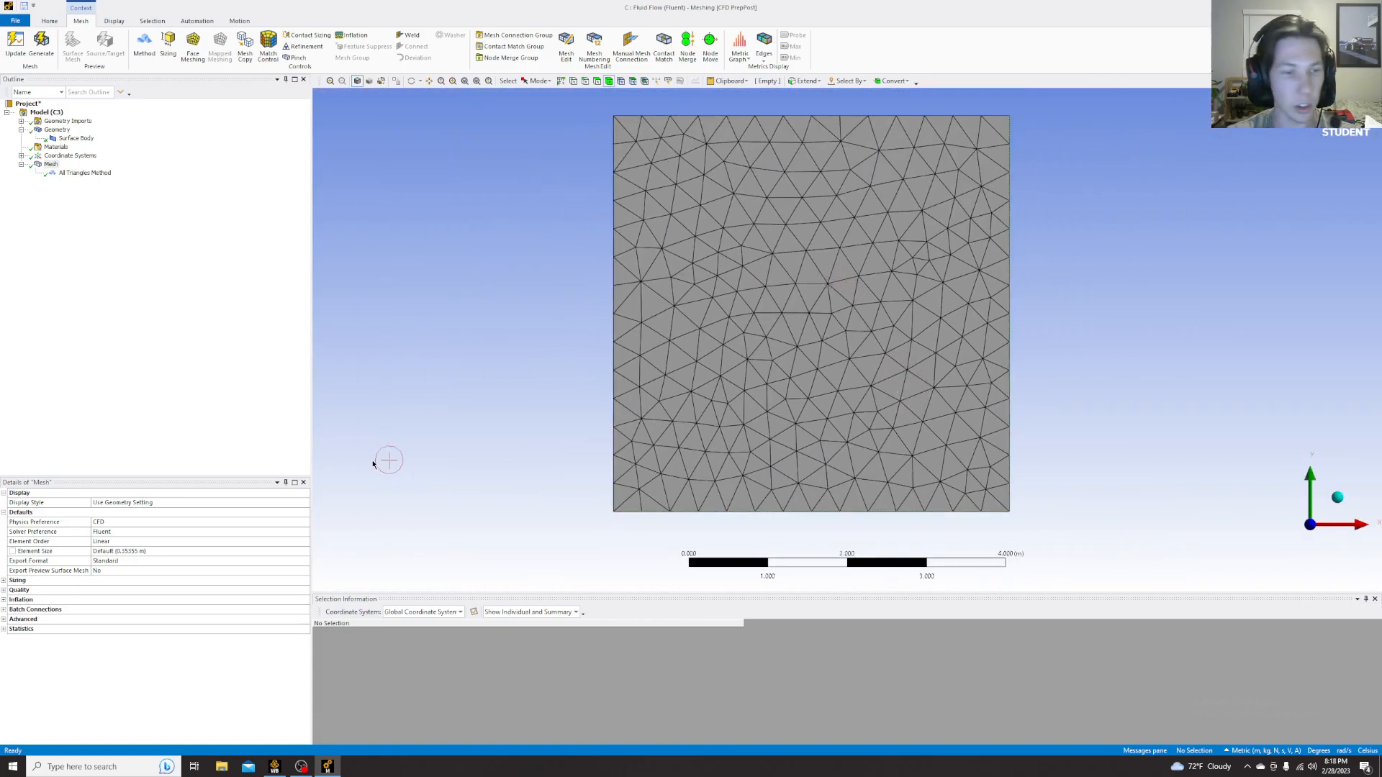
# - Turn off mesh defeaturing in the global mesh sizing settings
pyautogui.click(4, 581)
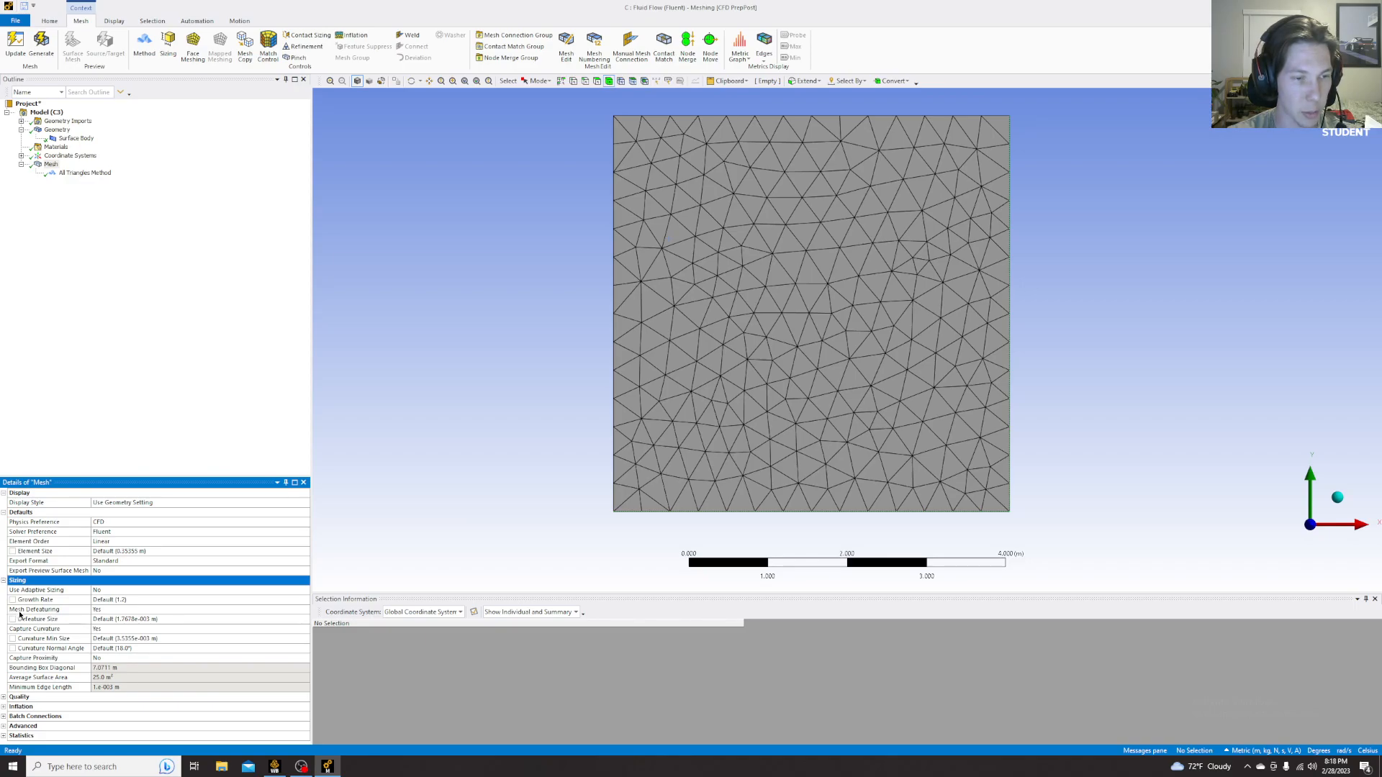
pyautogui.click(299, 610)
pyautogui.click(305, 609)
pyautogui.click(130, 620)
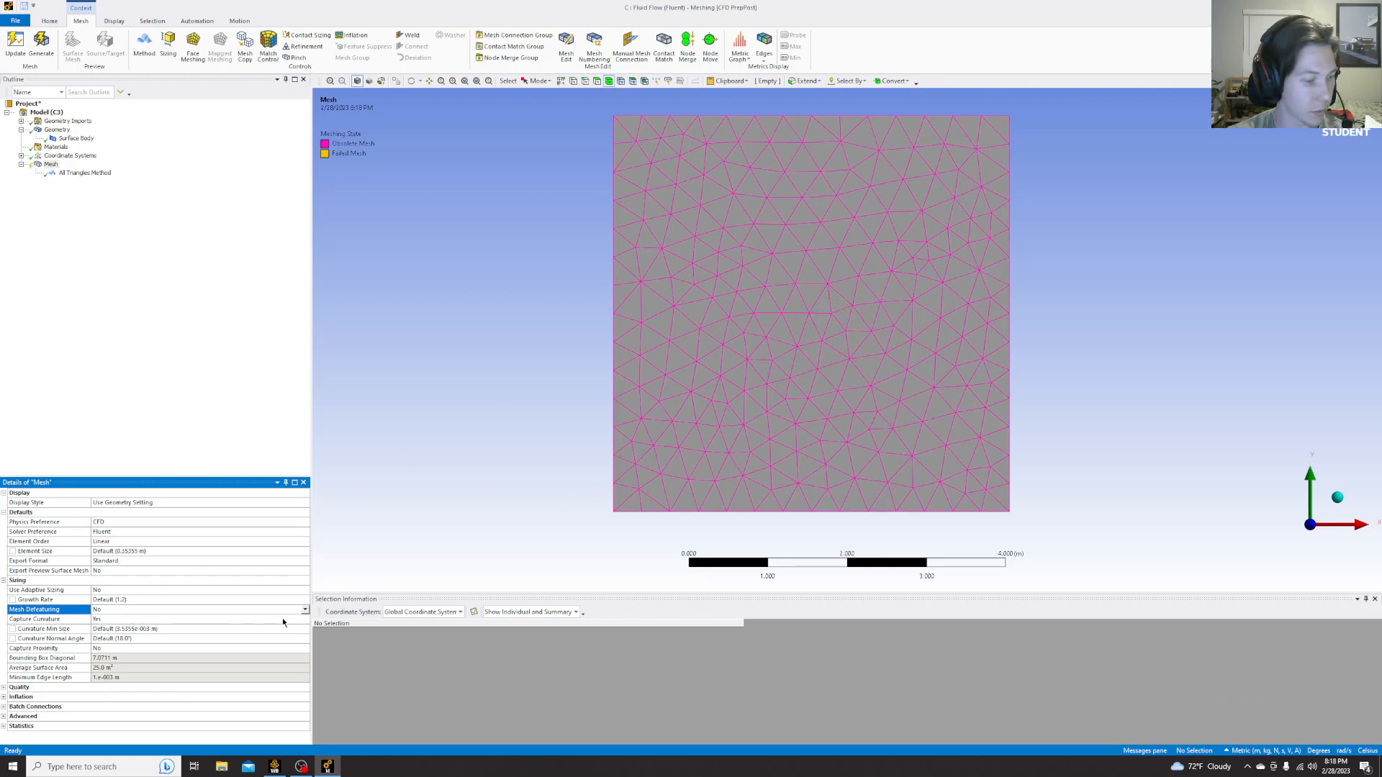
# - Regenerate the mesh and inspect the elements along the thin inclined plate
pyautogui.click(41, 43)
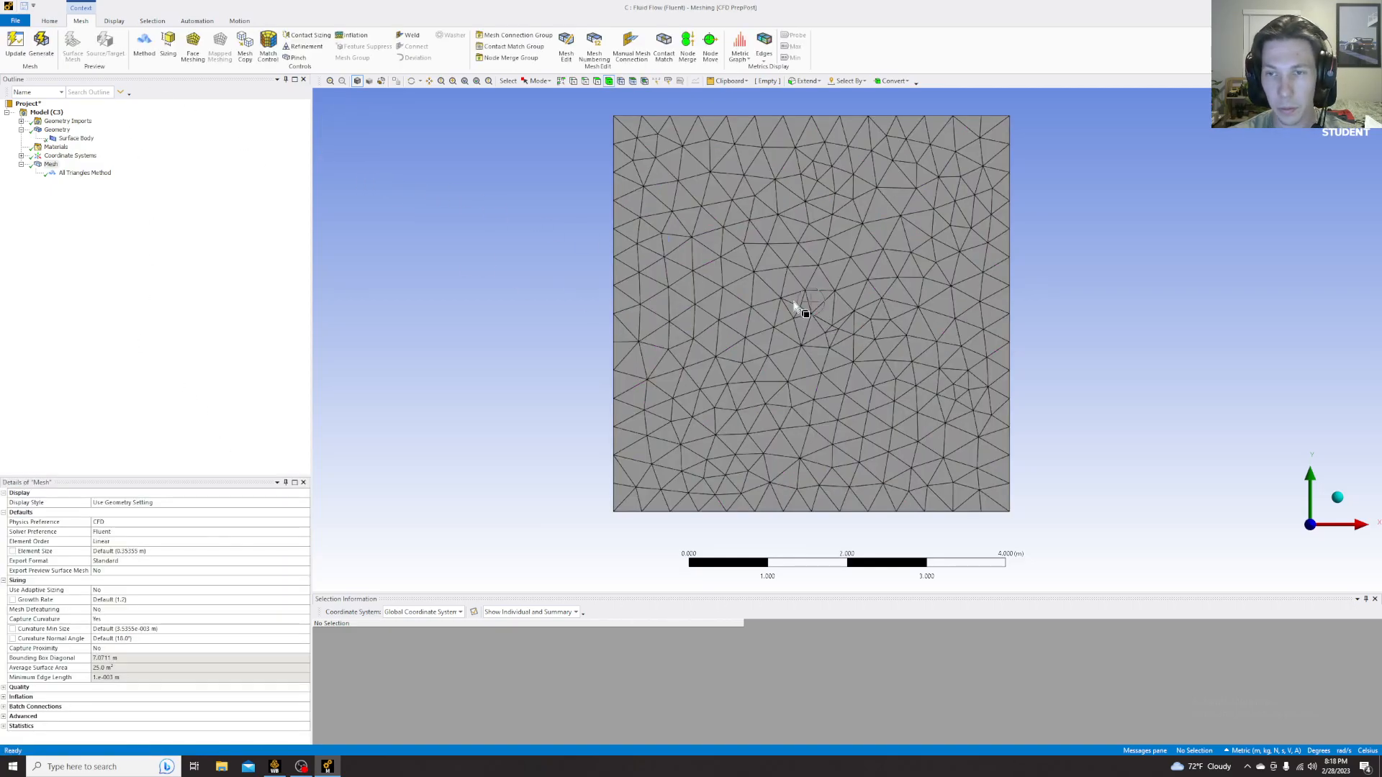
pyautogui.scroll(5, 853, 335)
pyautogui.moveTo(734, 227); pyautogui.dragTo(903, 374)
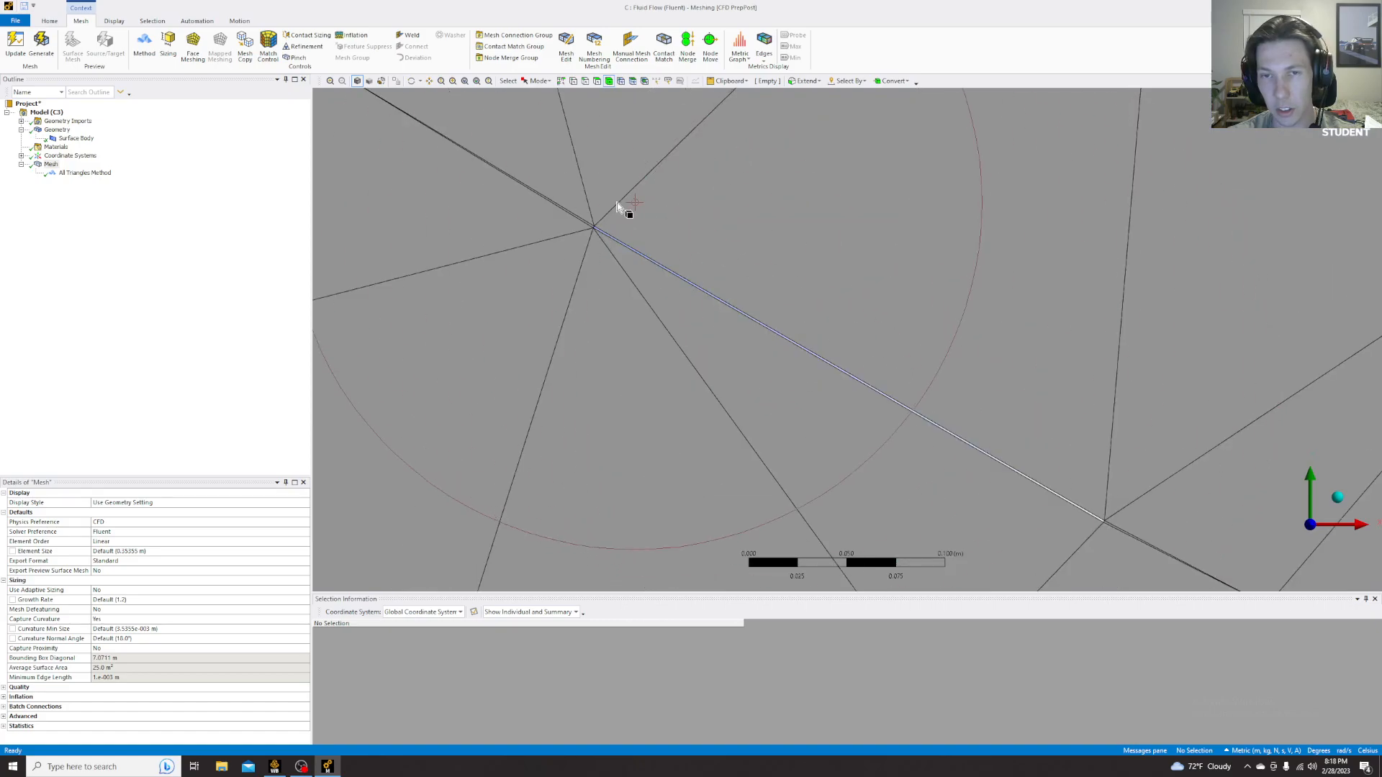
pyautogui.moveTo(568, 185); pyautogui.dragTo(1103, 529)
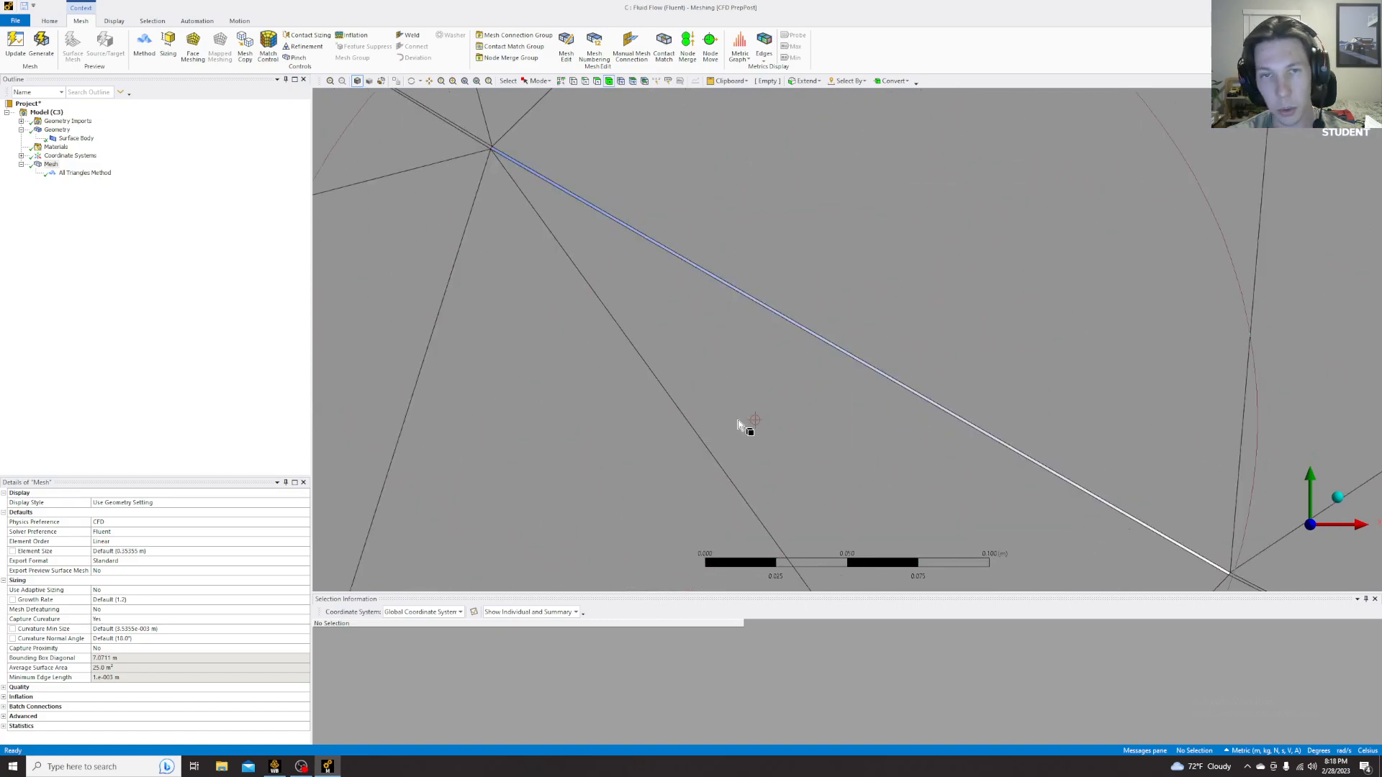
pyautogui.scroll(-10, 750, 379)
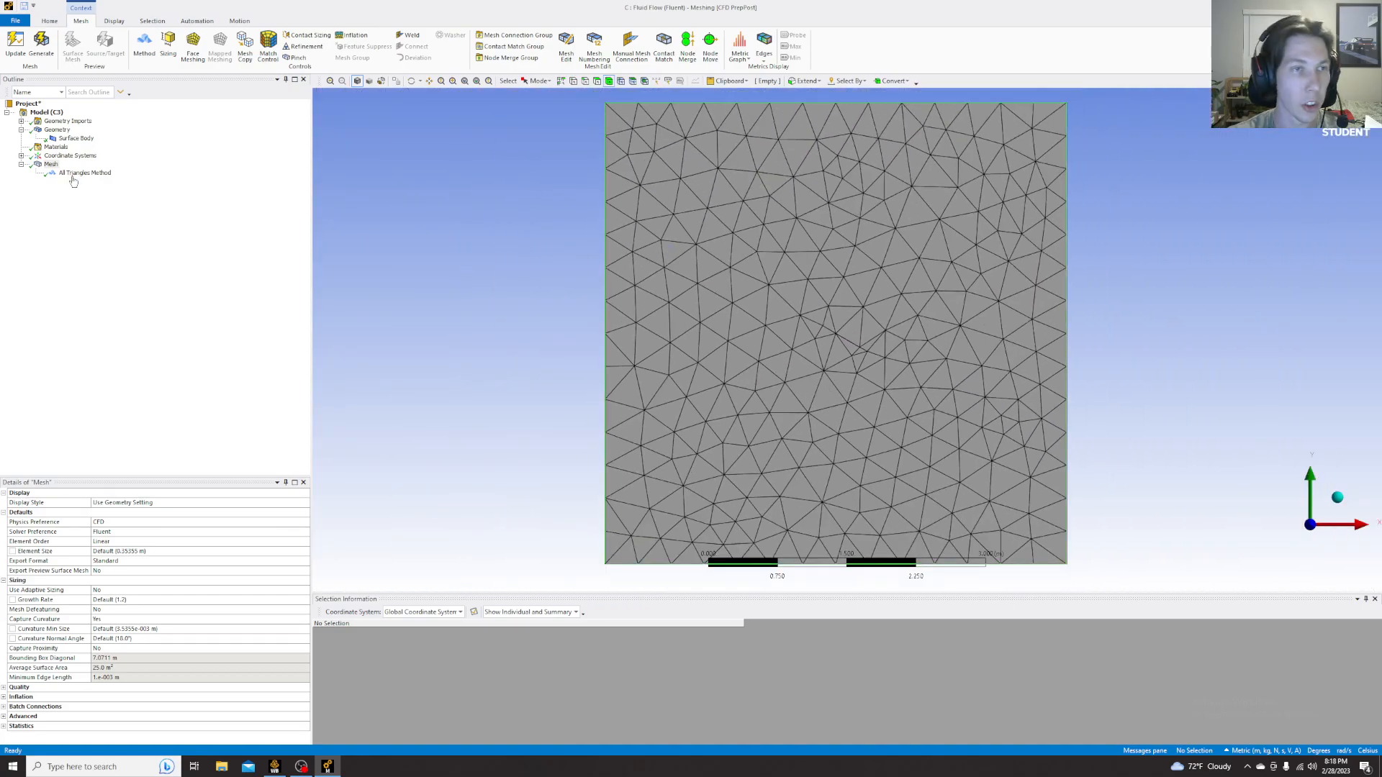
# - Add an Inflation control to the mesh and scope its geometry to the domain's surface face
pyautogui.rightClick(51, 165)
pyautogui.moveTo(106, 174)
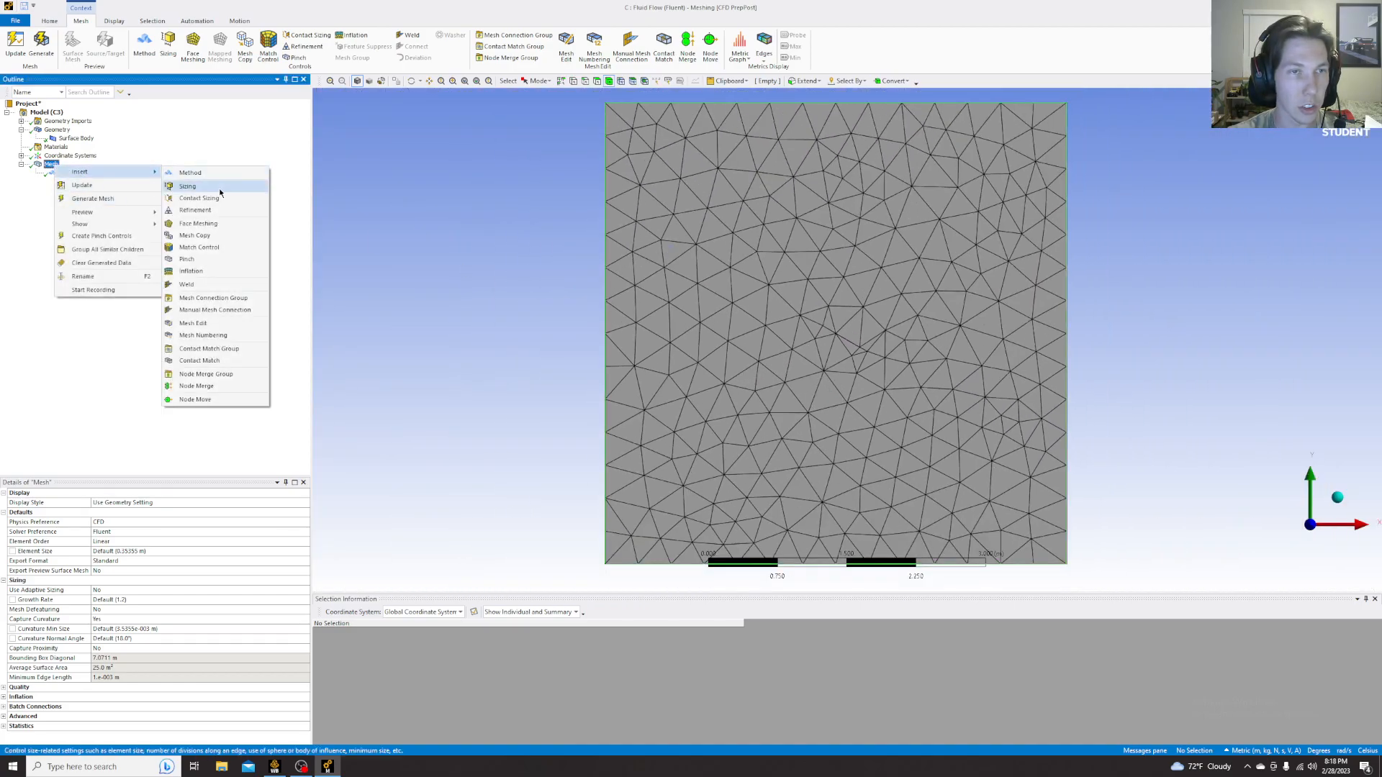
pyautogui.click(193, 271)
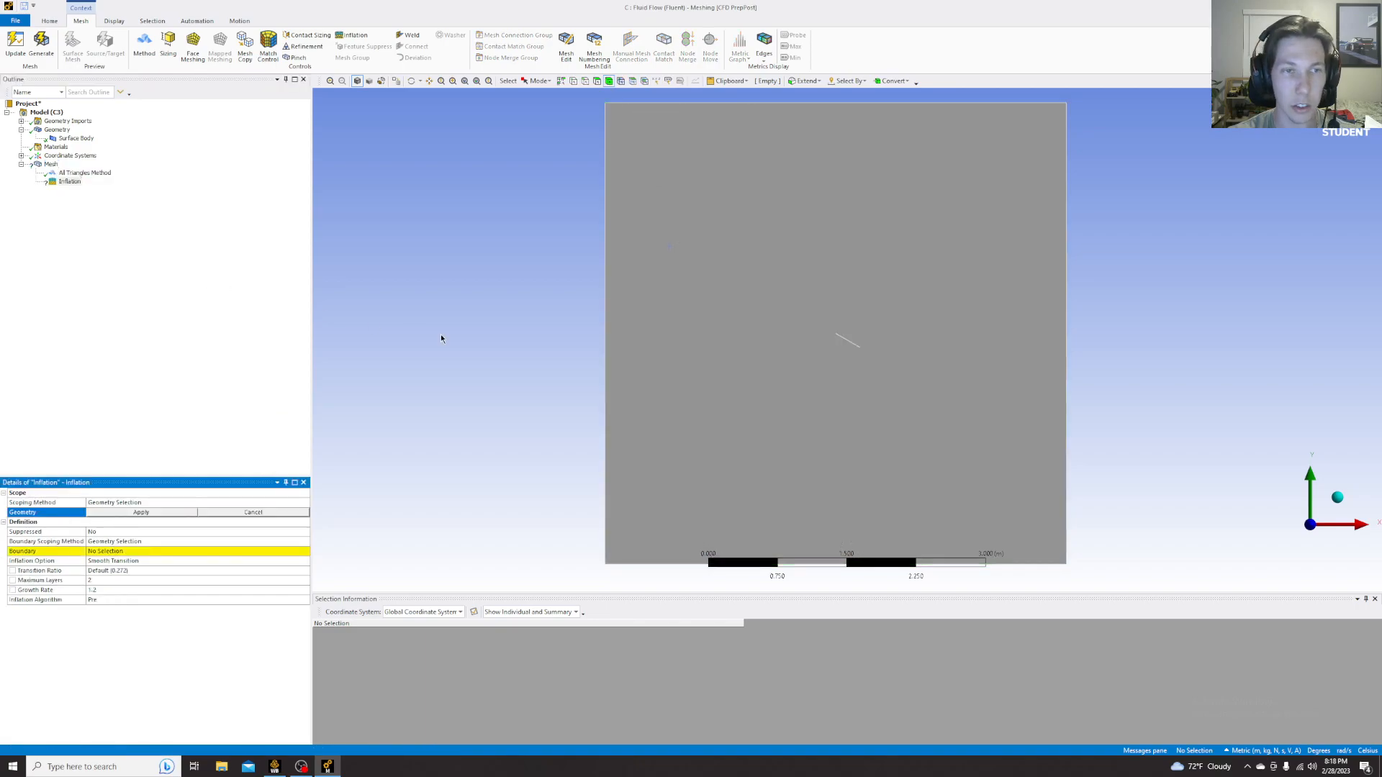
pyautogui.moveTo(827, 317); pyautogui.dragTo(877, 369)
pyautogui.moveTo(721, 268); pyautogui.dragTo(900, 398)
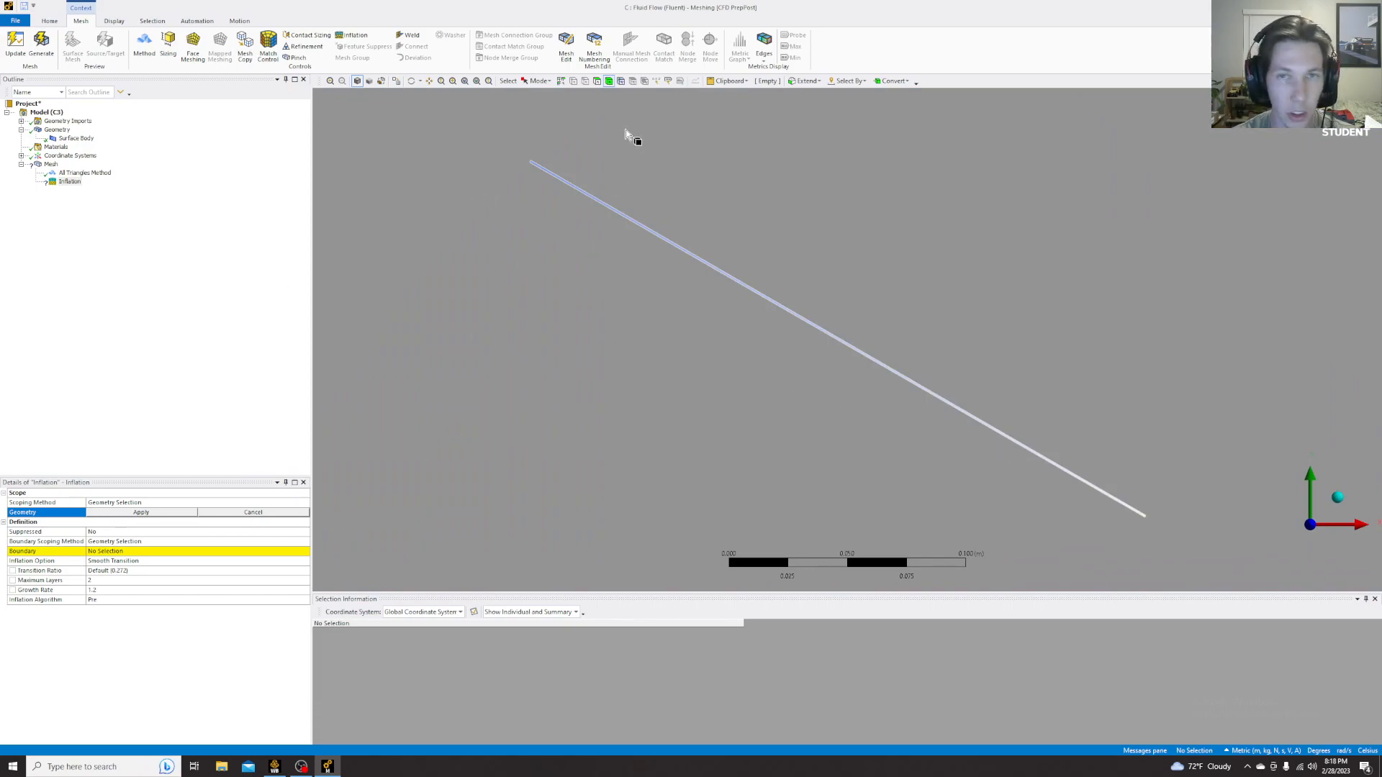
pyautogui.click(622, 81)
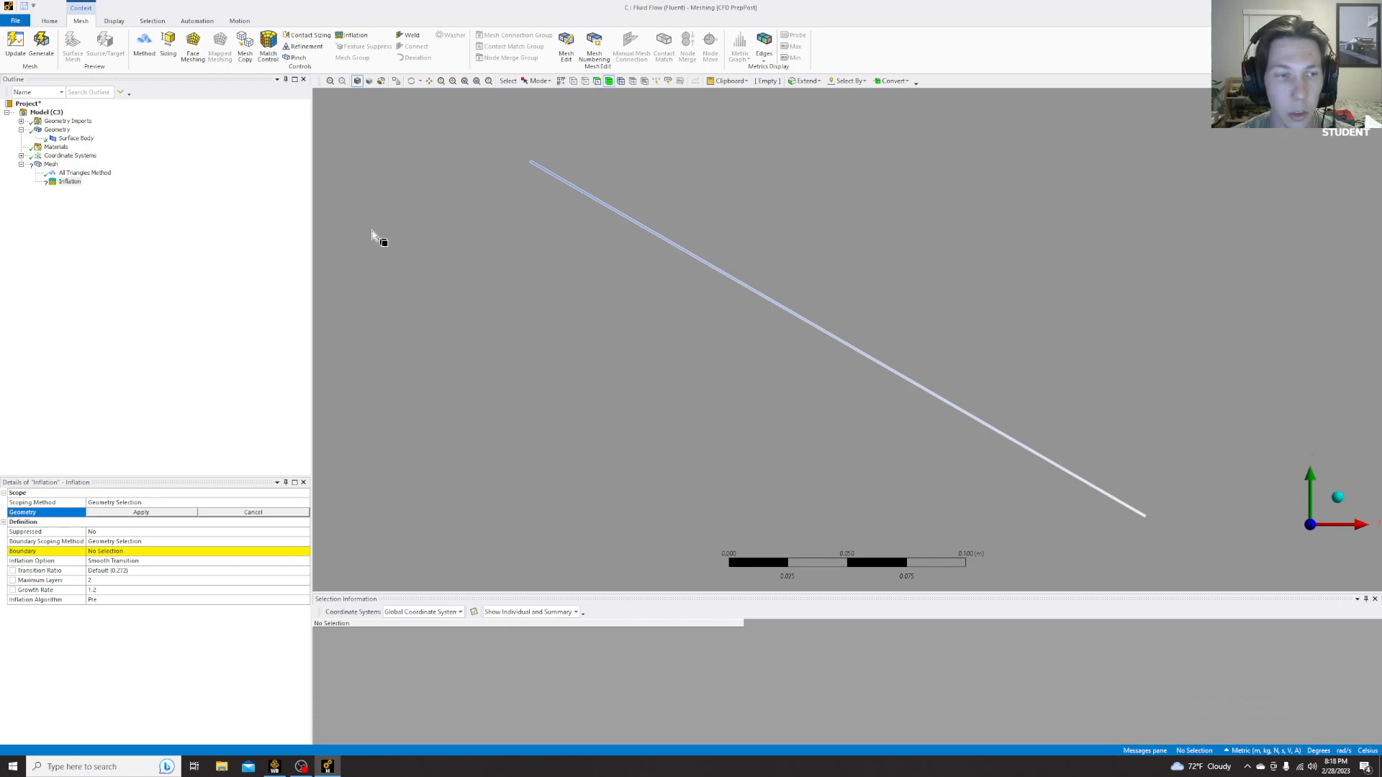
pyautogui.click(379, 191)
pyautogui.click(132, 513)
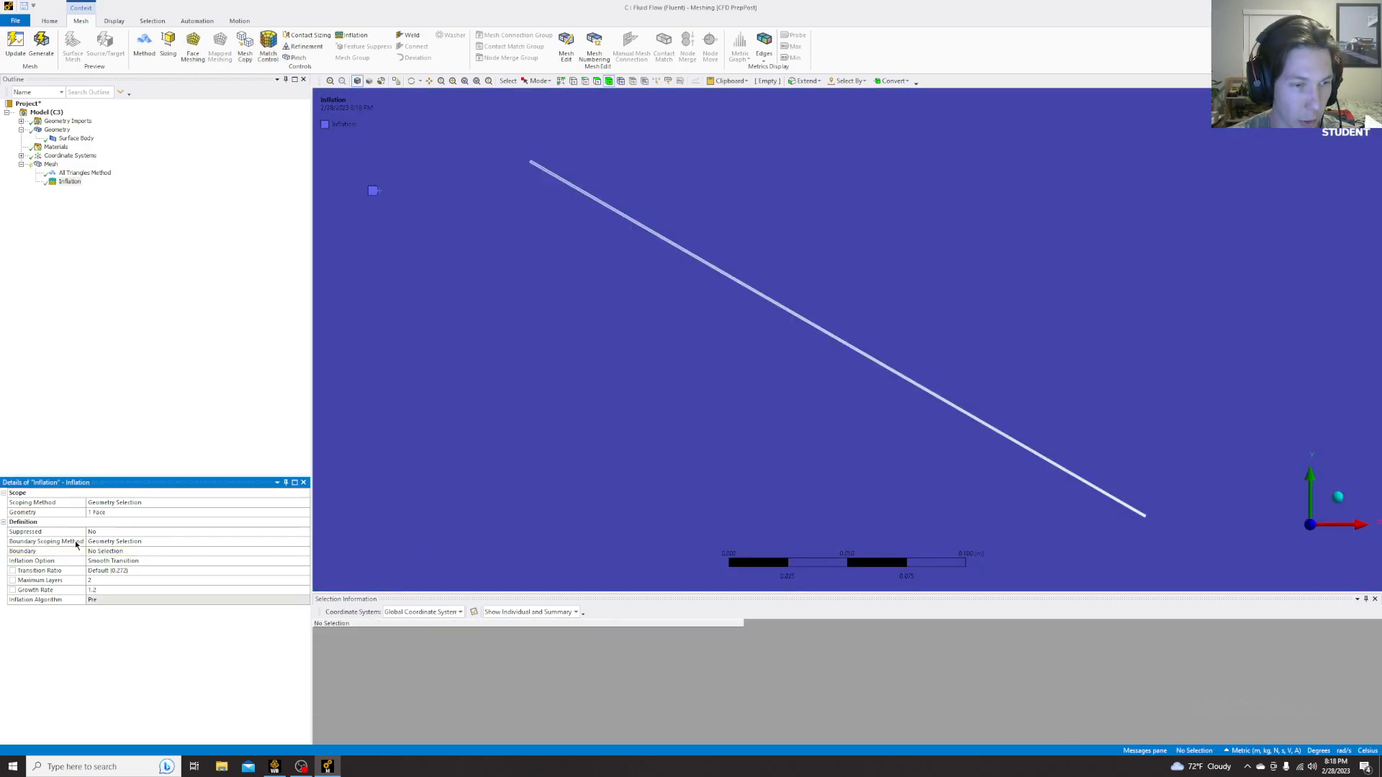
# - Assign the four edges of the inclined plate as the inflation boundary
pyautogui.click(106, 551)
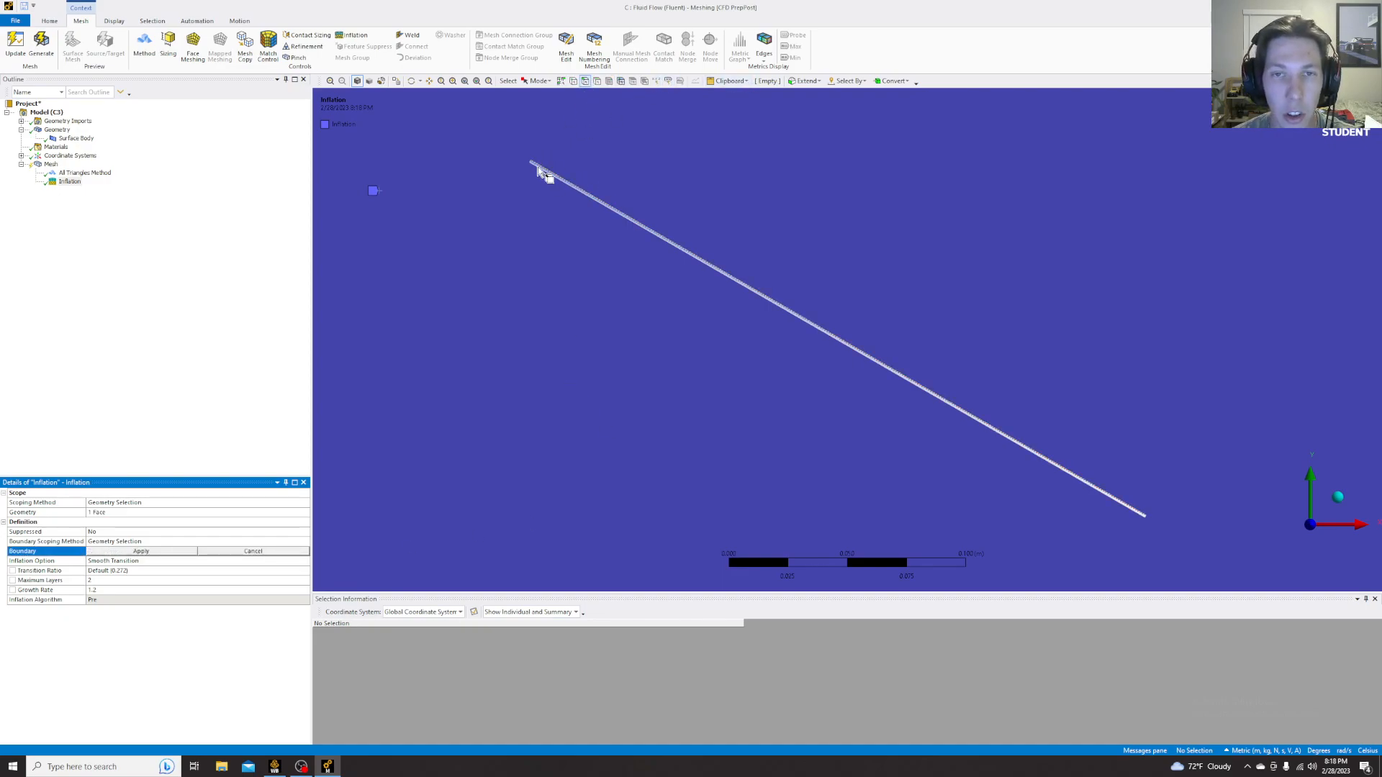
pyautogui.click(541, 168)
pyautogui.keyDown('ctrl'); pyautogui.click(545, 177); pyautogui.keyUp('ctrl')
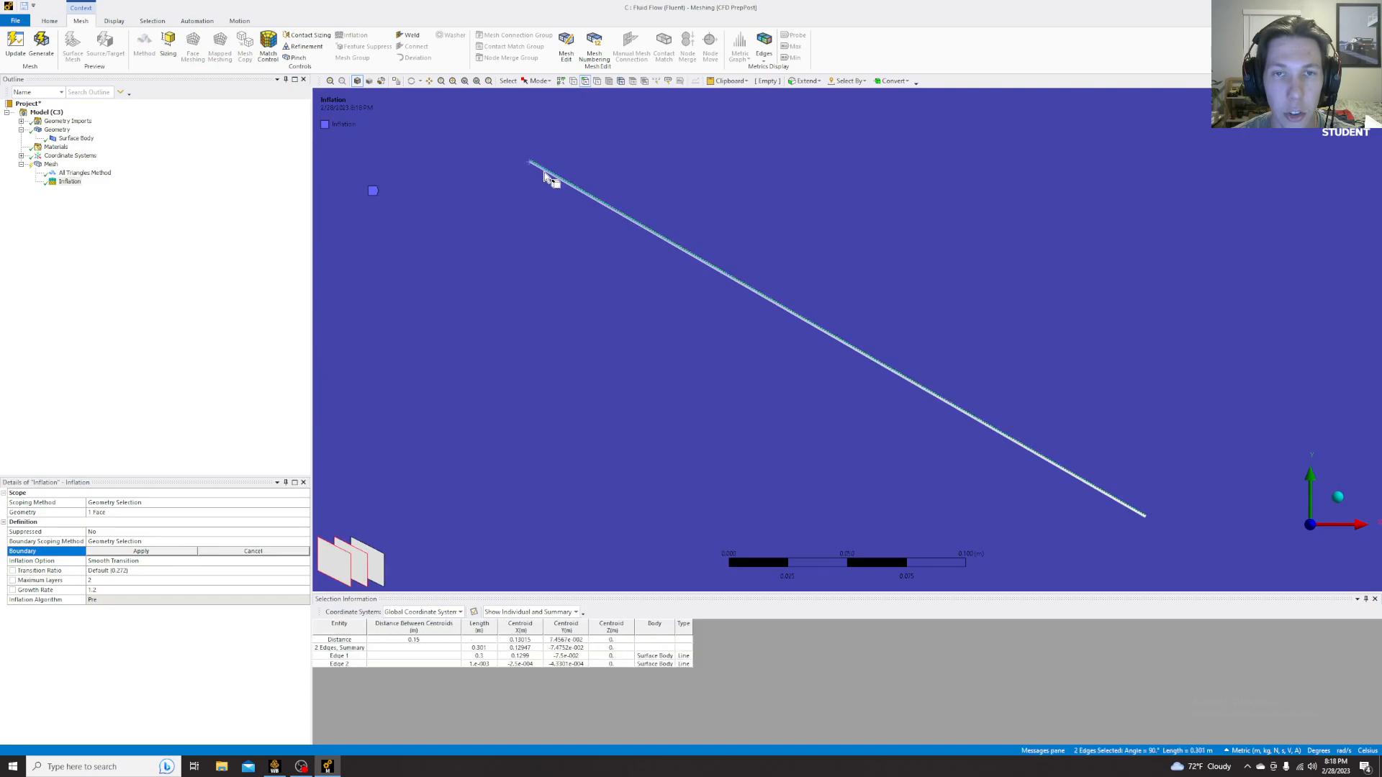
pyautogui.keyDown('ctrl'); pyautogui.click(546, 176); pyautogui.keyUp('ctrl')
pyautogui.keyDown('ctrl'); pyautogui.click(554, 176); pyautogui.keyUp('ctrl')
pyautogui.keyDown('ctrl'); pyautogui.click(558, 175); pyautogui.keyUp('ctrl')
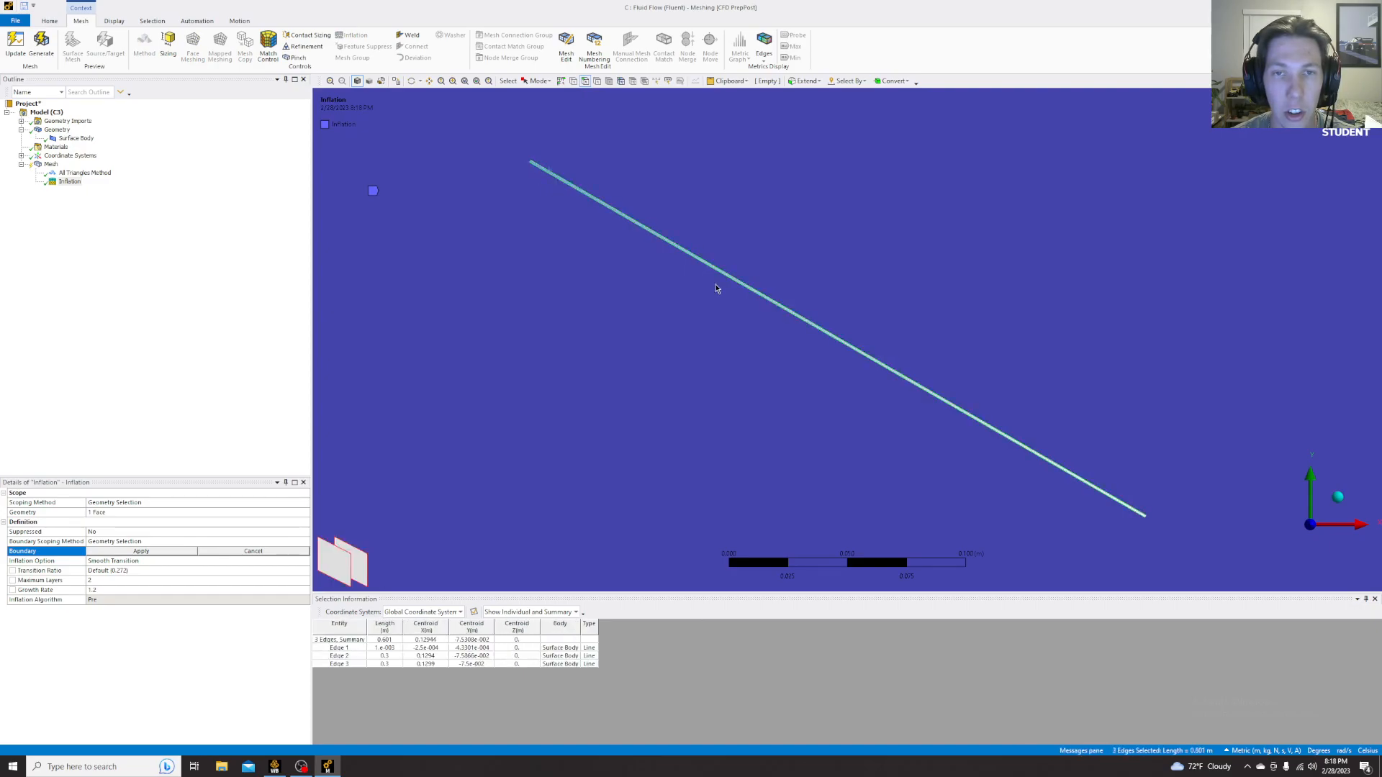
pyautogui.keyDown('ctrl'); pyautogui.click(1149, 522); pyautogui.keyUp('ctrl')
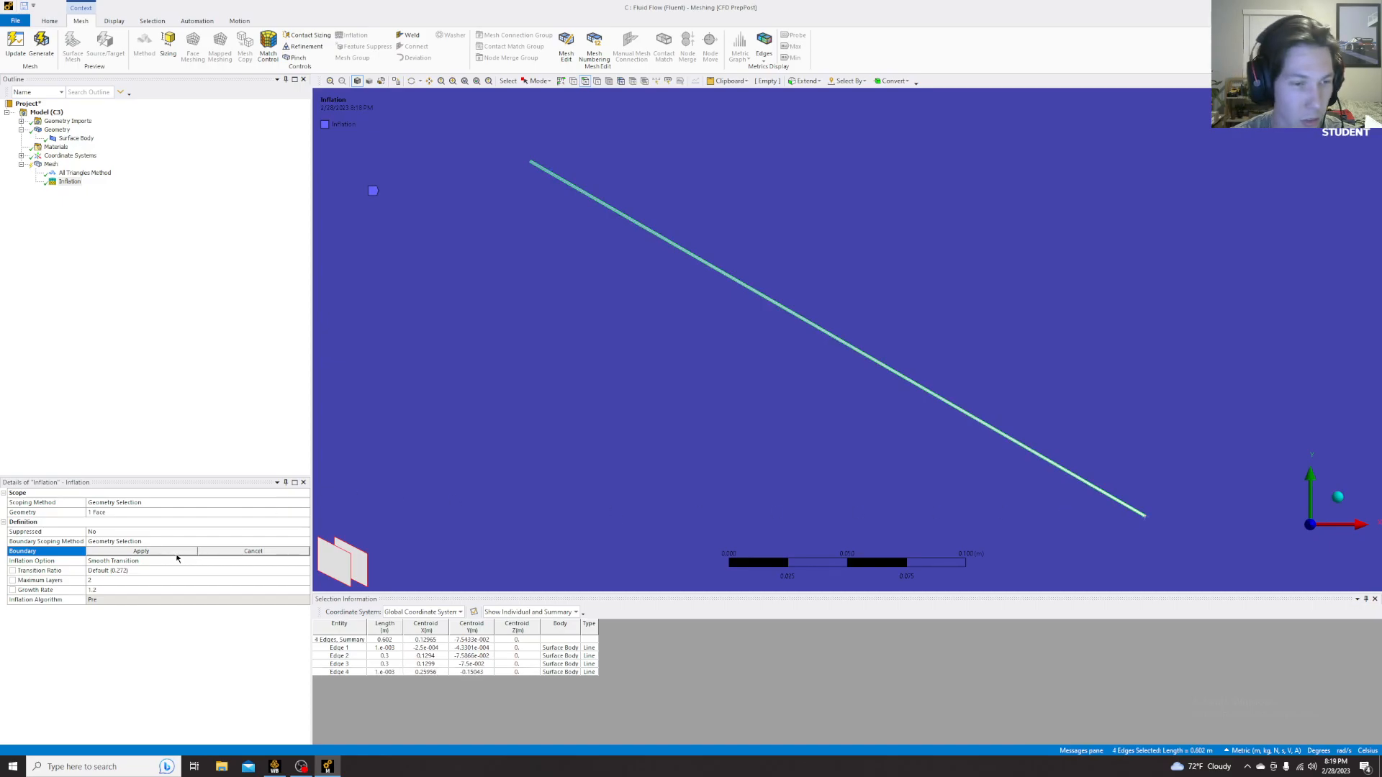
pyautogui.click(141, 551)
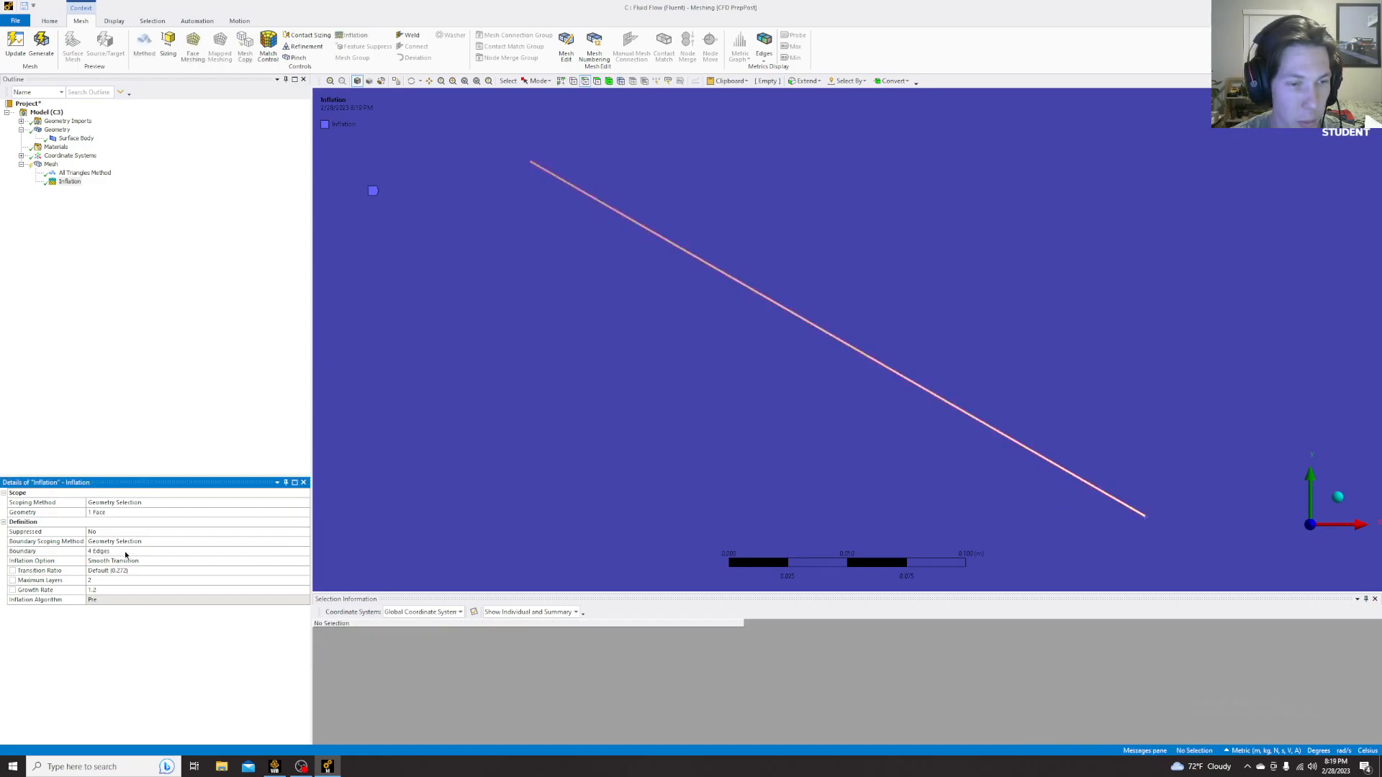
# - Set the inflation's maximum layers to 5, regenerate the mesh and inspect the layers around the plate
pyautogui.click(75, 580)
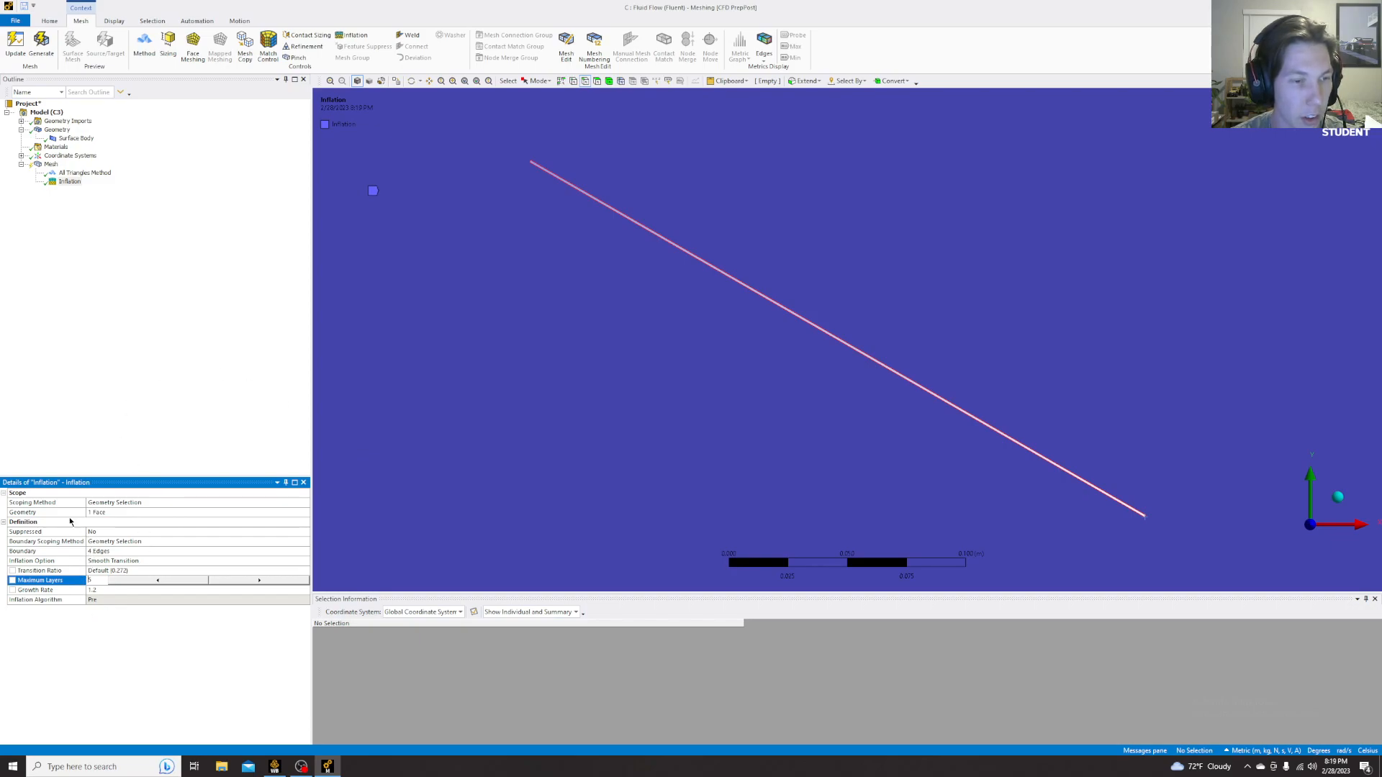
pyautogui.click(41, 48)
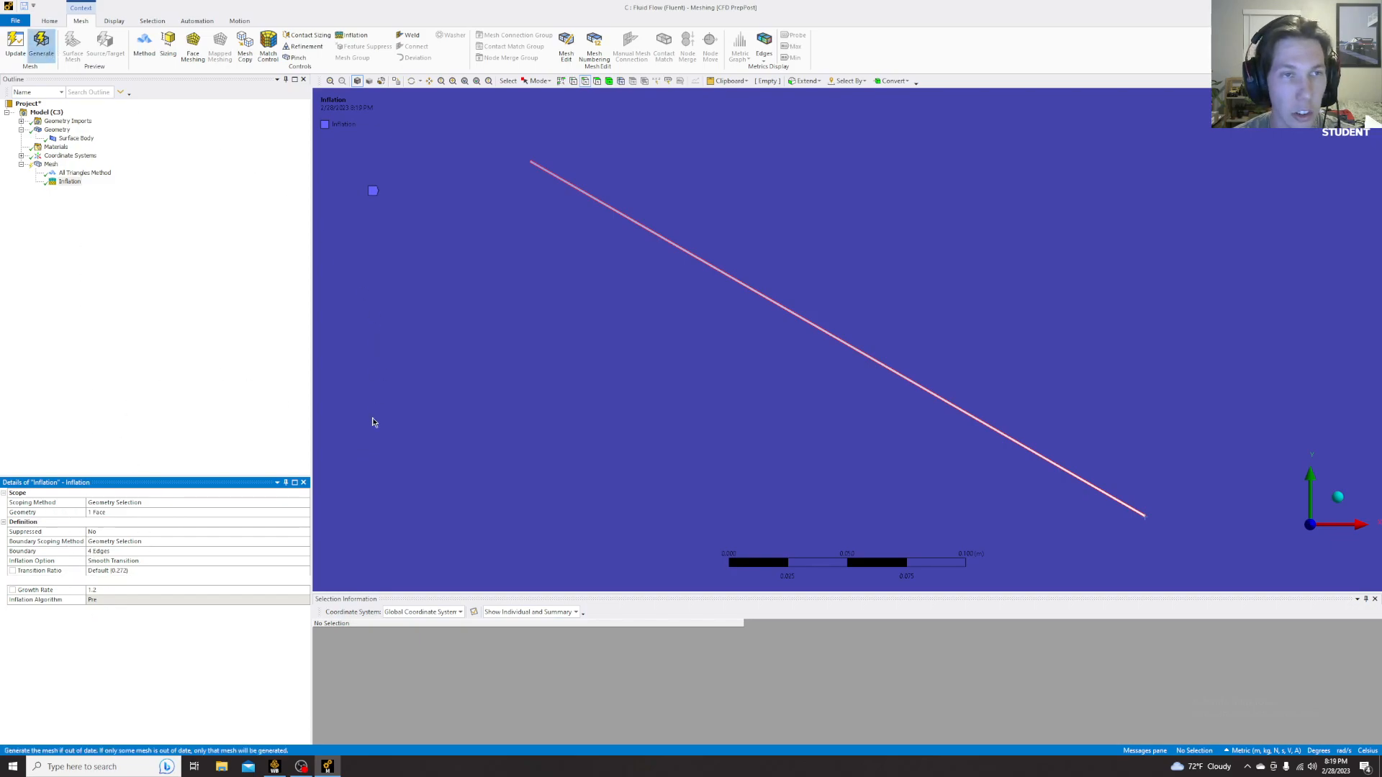
pyautogui.scroll(-1, 652, 403)
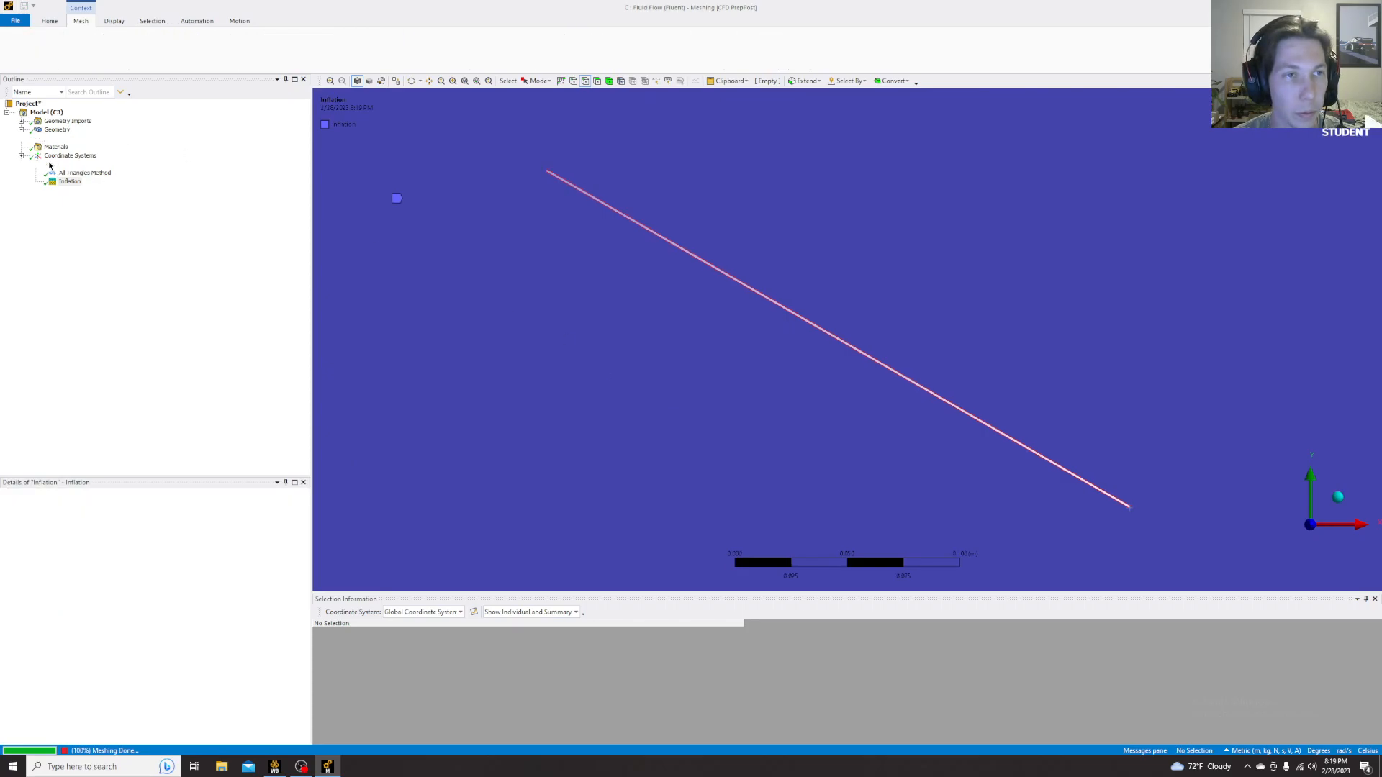
pyautogui.click(50, 165)
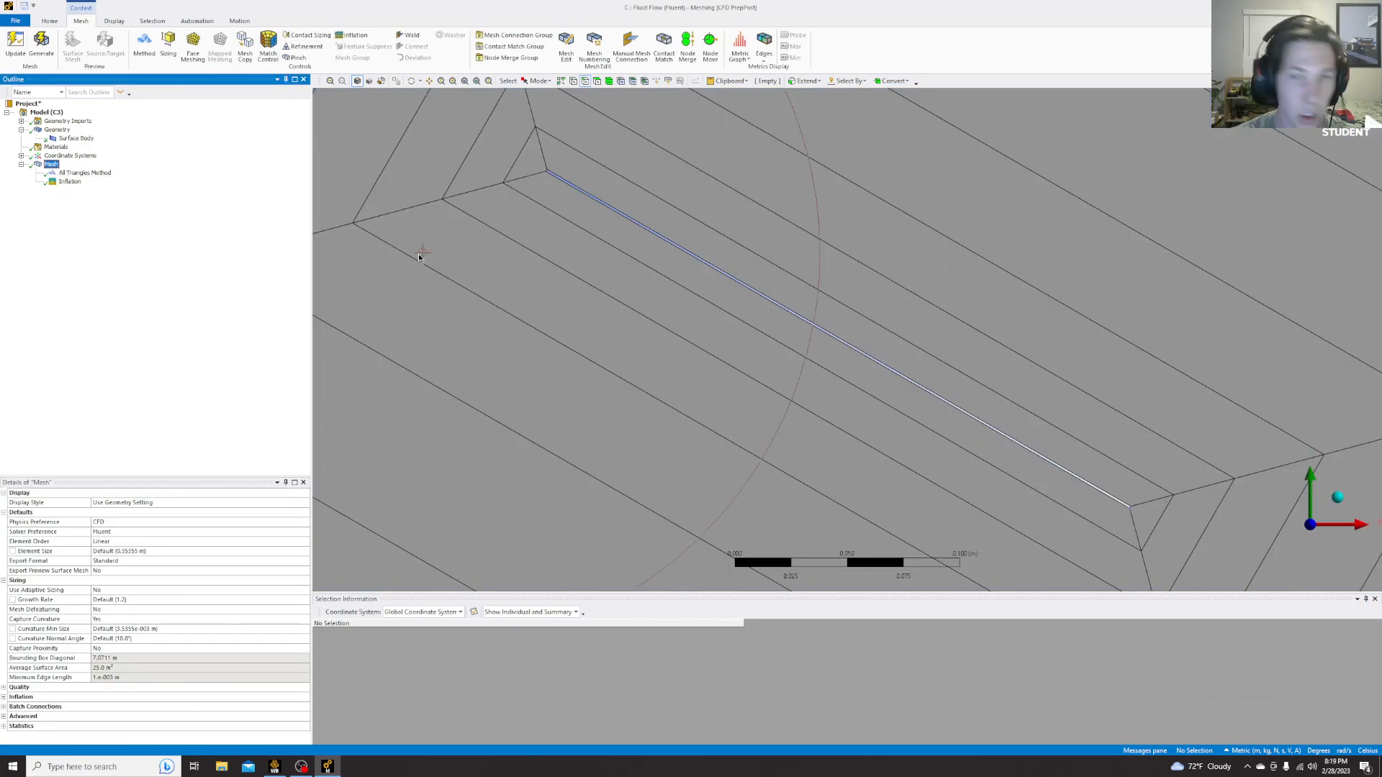
pyautogui.scroll(-3, 682, 358)
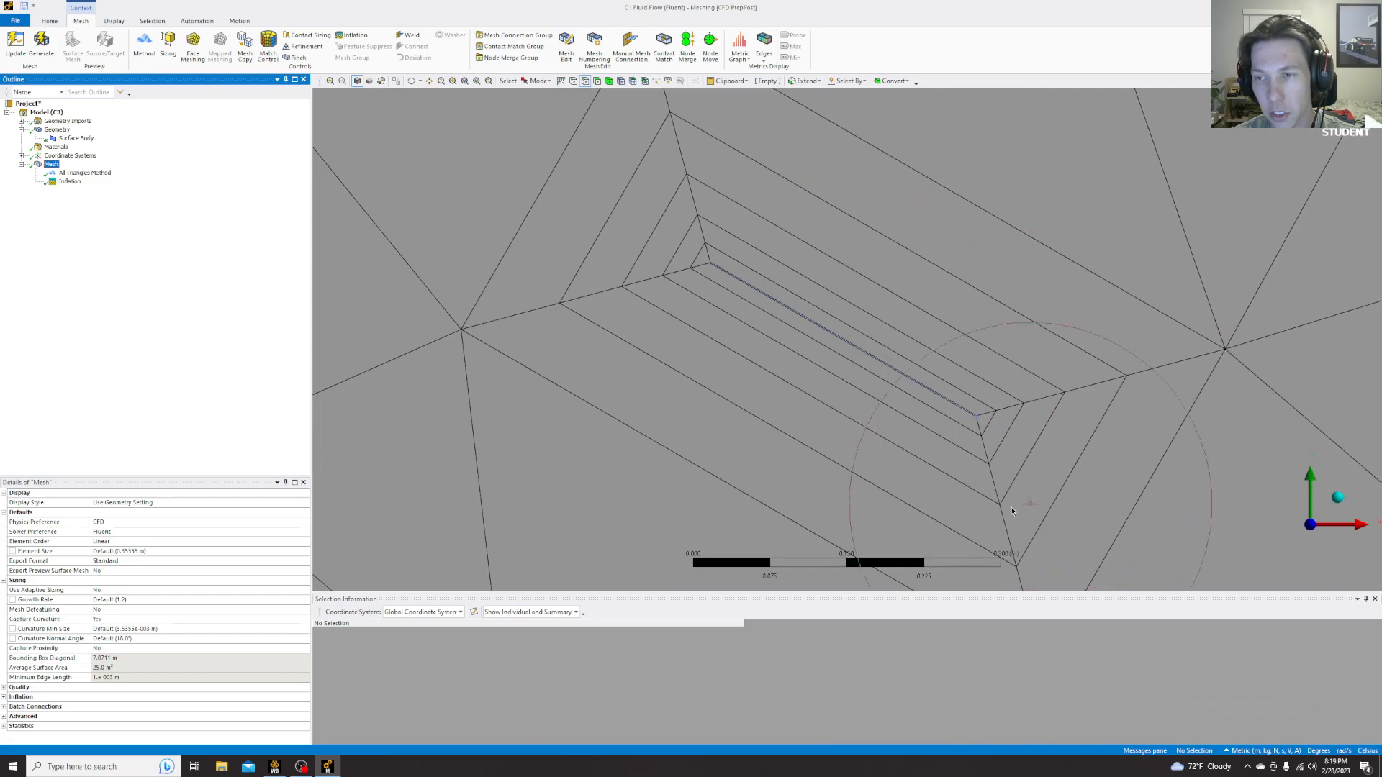
pyautogui.scroll(-5, 710, 317)
pyautogui.scroll(-3, 704, 315)
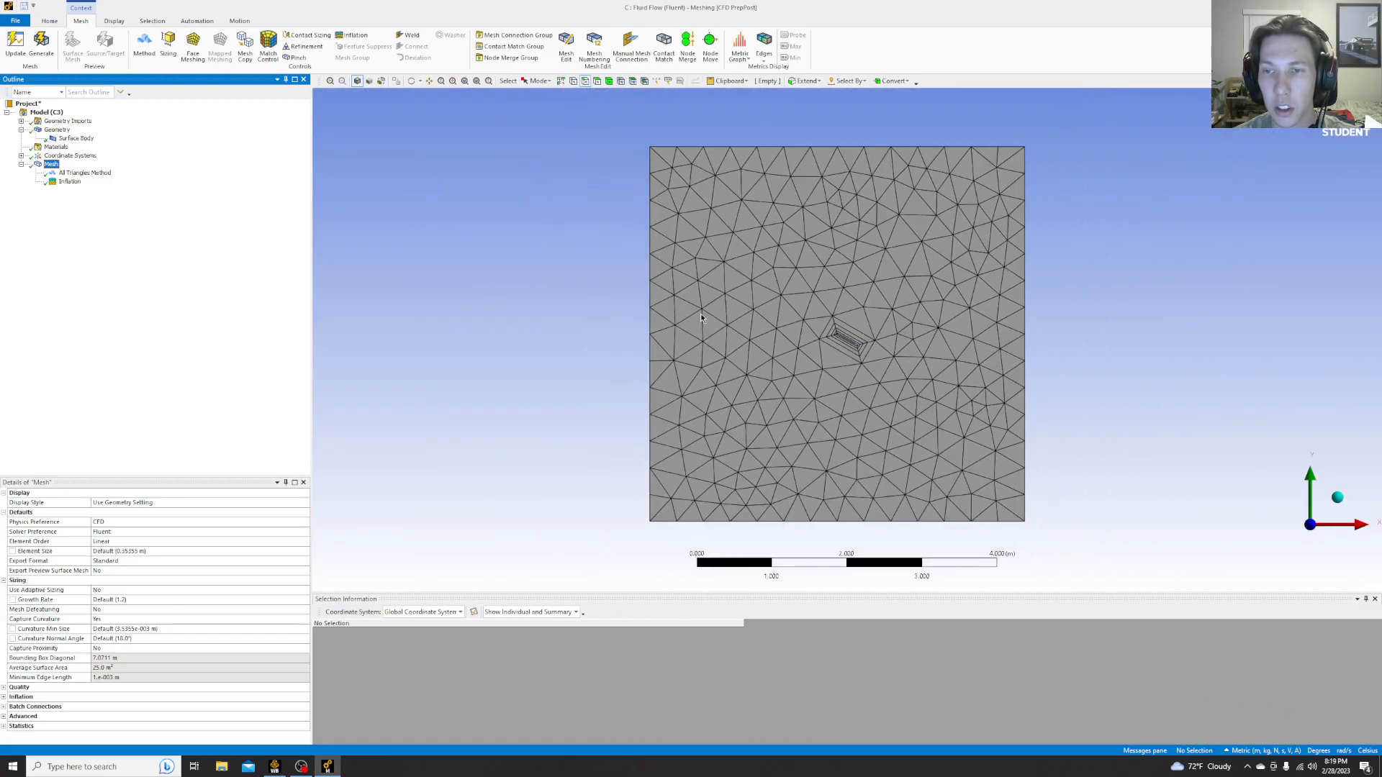
# - Add a Sizing control to the mesh and scope it to the domain's left and right vertical edges
pyautogui.rightClick(50, 158)
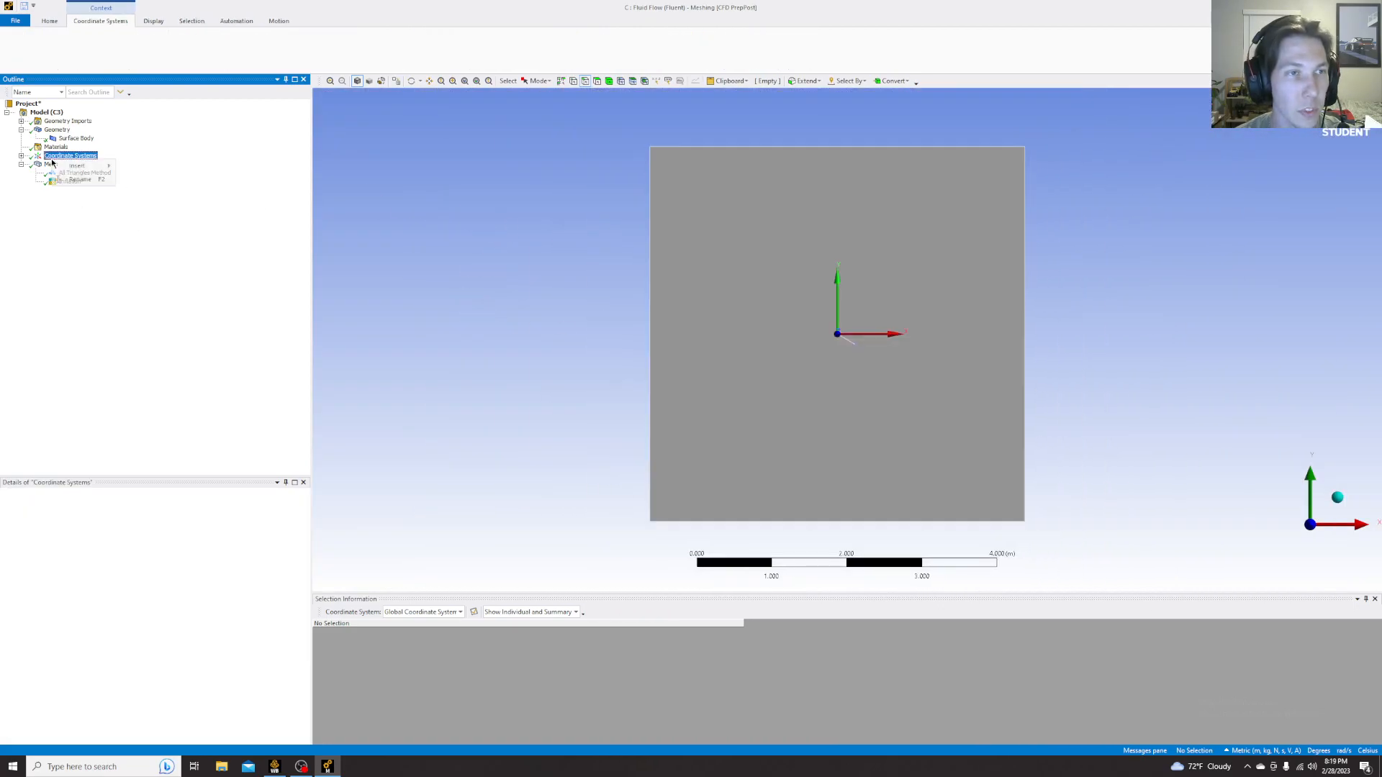
pyautogui.click(42, 177)
pyautogui.rightClick(53, 164)
pyautogui.moveTo(79, 169)
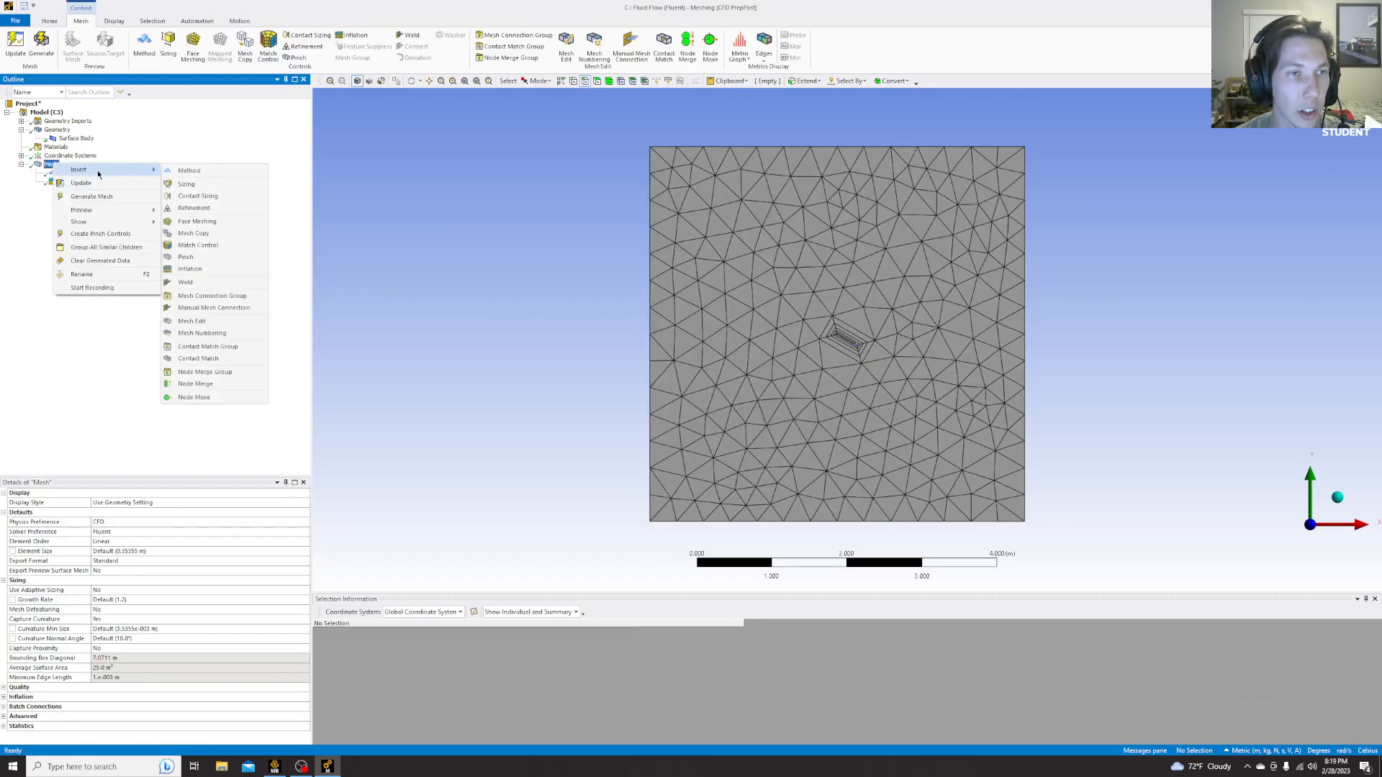
pyautogui.click(183, 183)
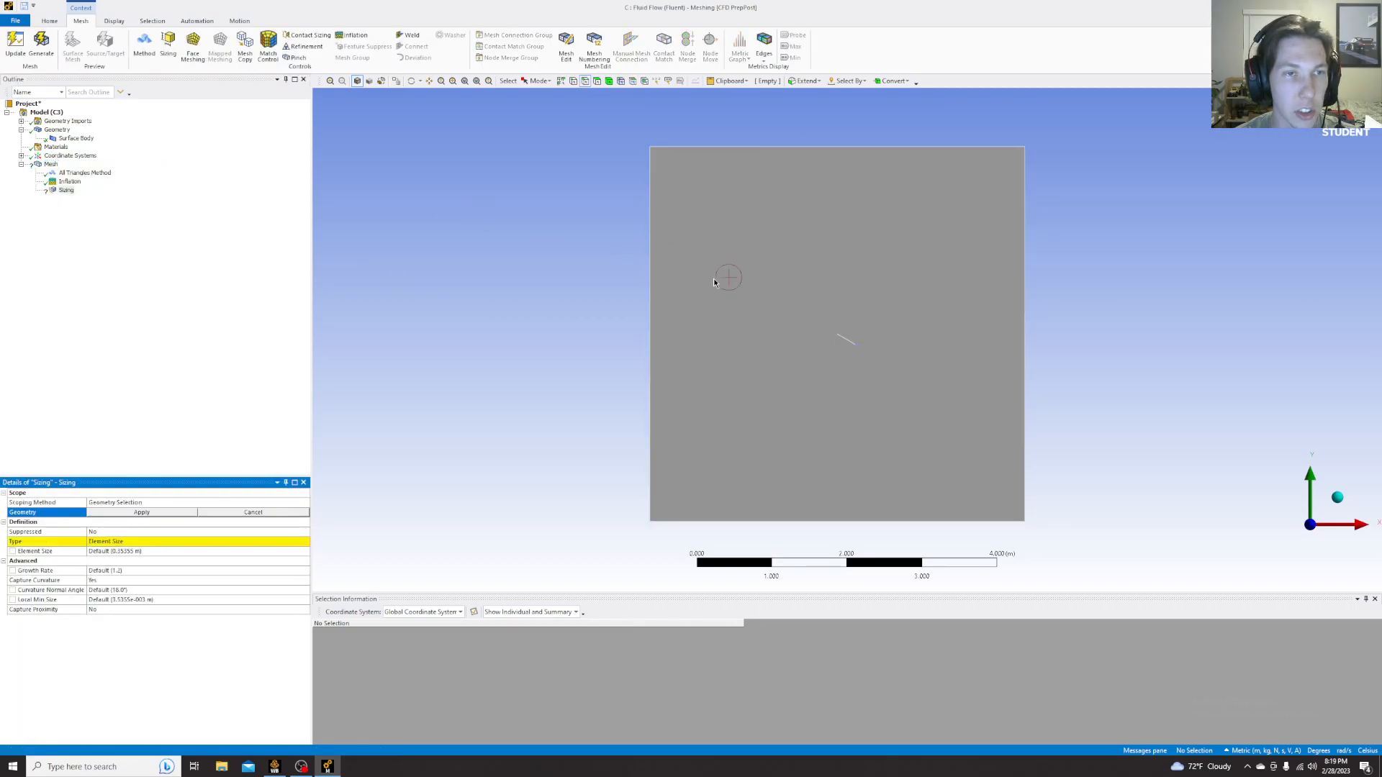
pyautogui.click(650, 345)
pyautogui.keyDown('ctrl'); pyautogui.click(1026, 361); pyautogui.keyUp('ctrl')
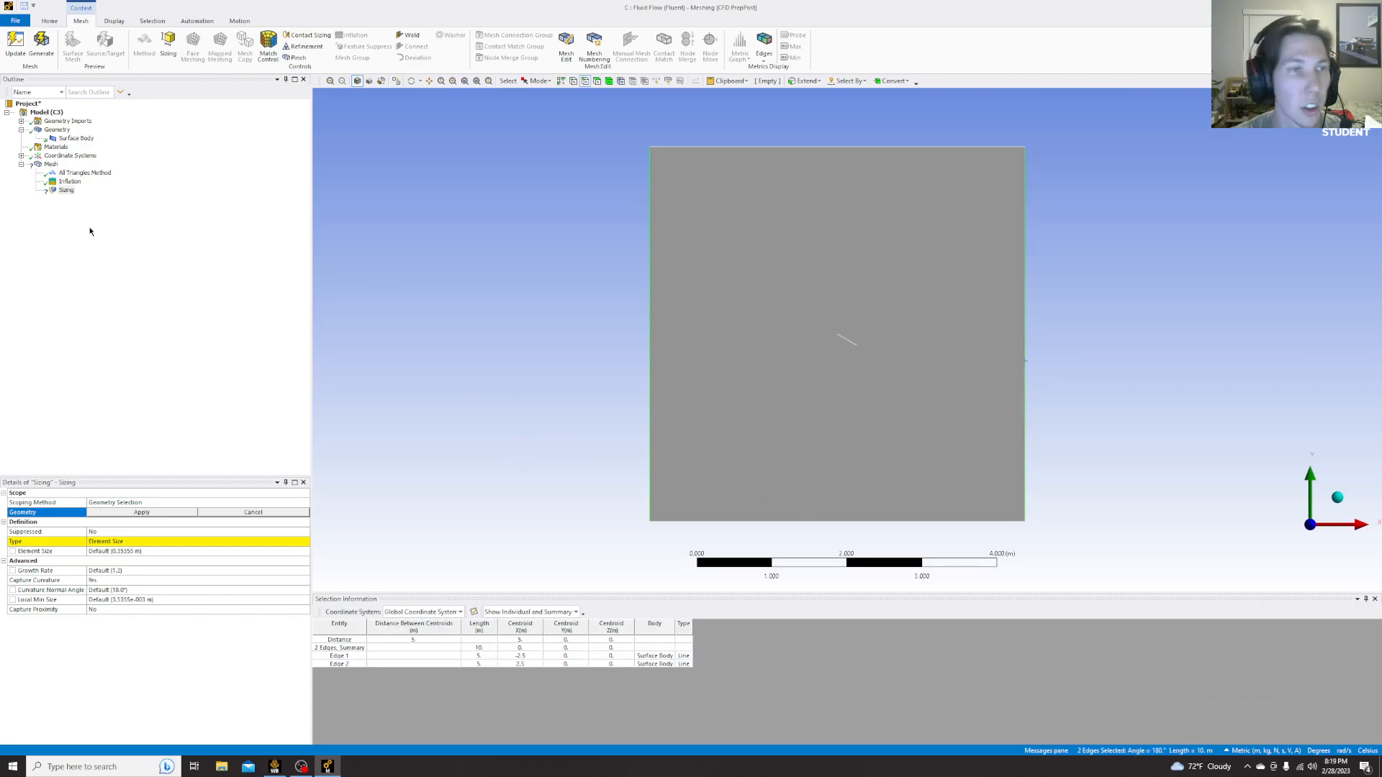
pyautogui.click(140, 513)
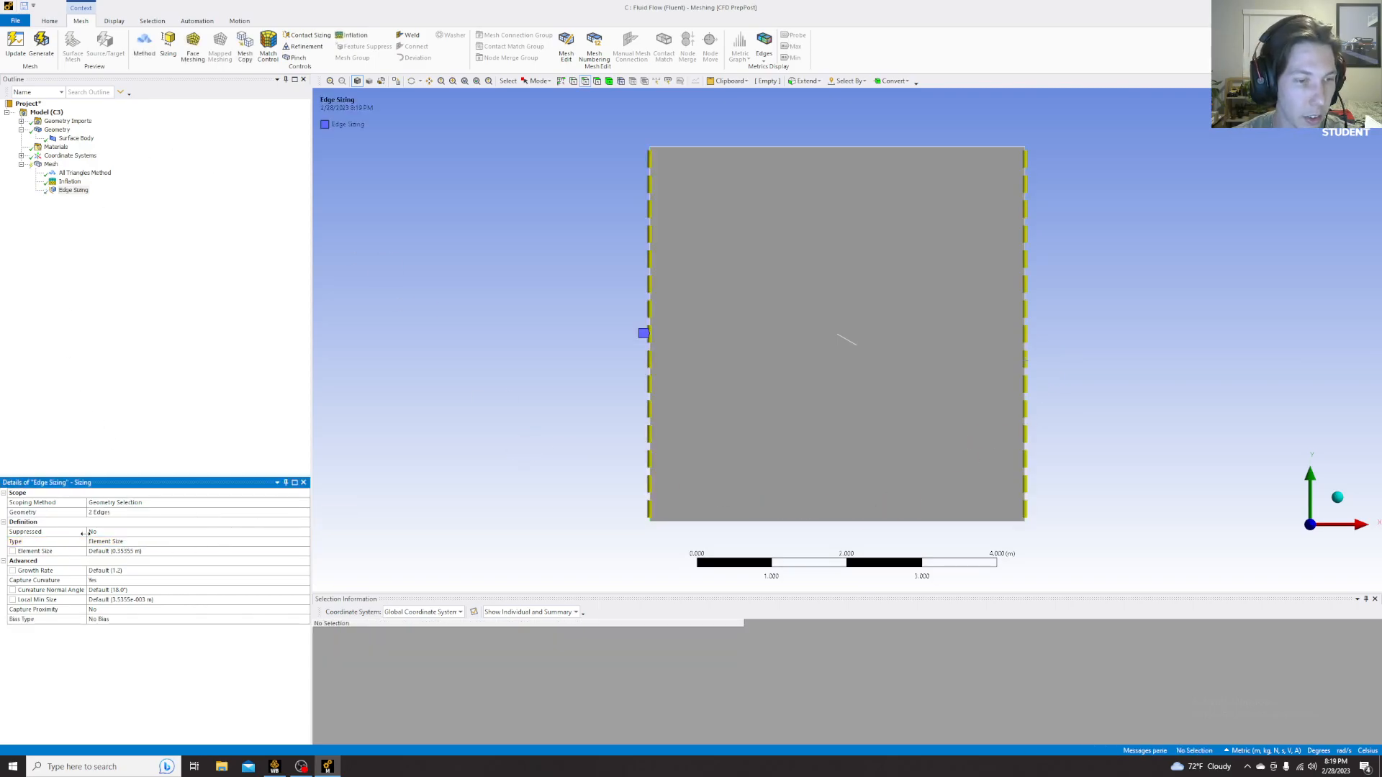
# - Set the vertical edges' sizing to an element size of 0.1 m, Capture Curvature to No and Behavior to Hard
pyautogui.click(138, 551)
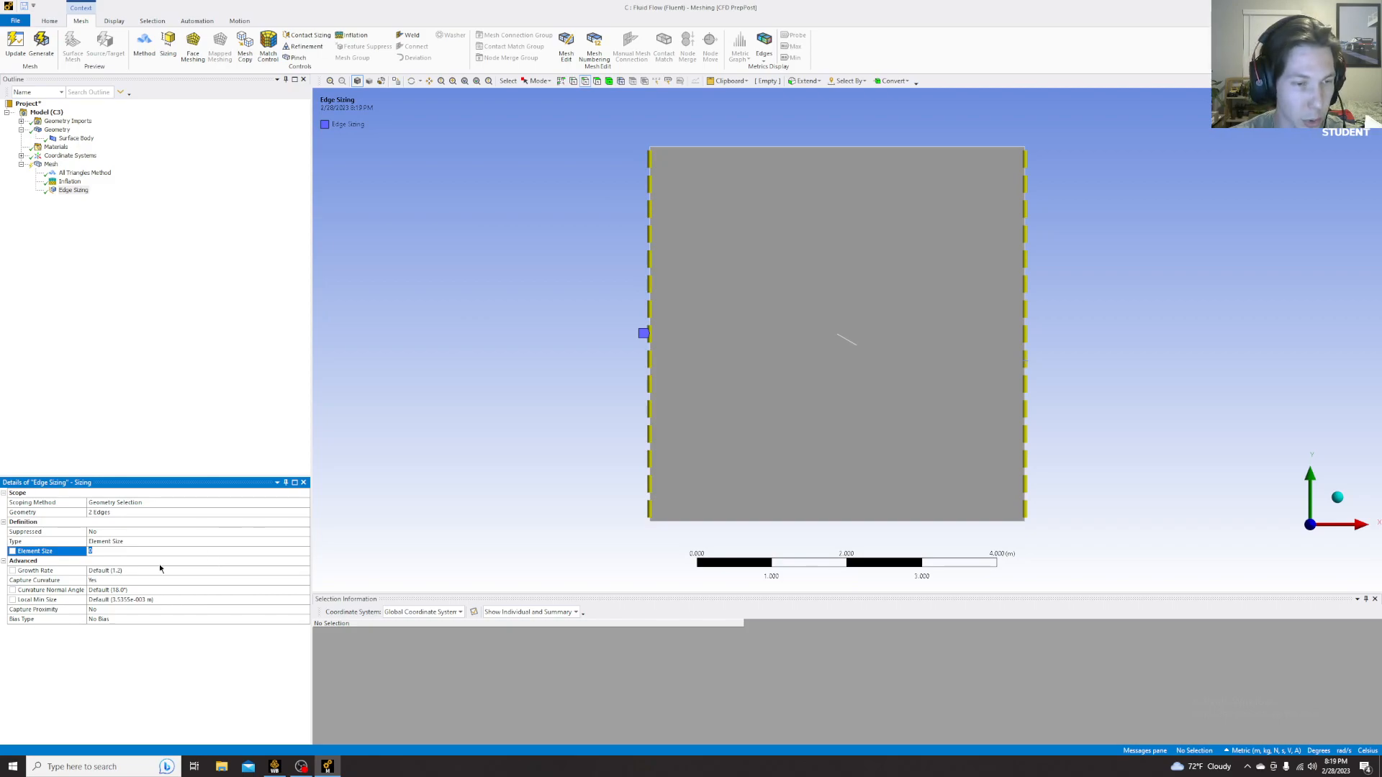
pyautogui.press('Return')
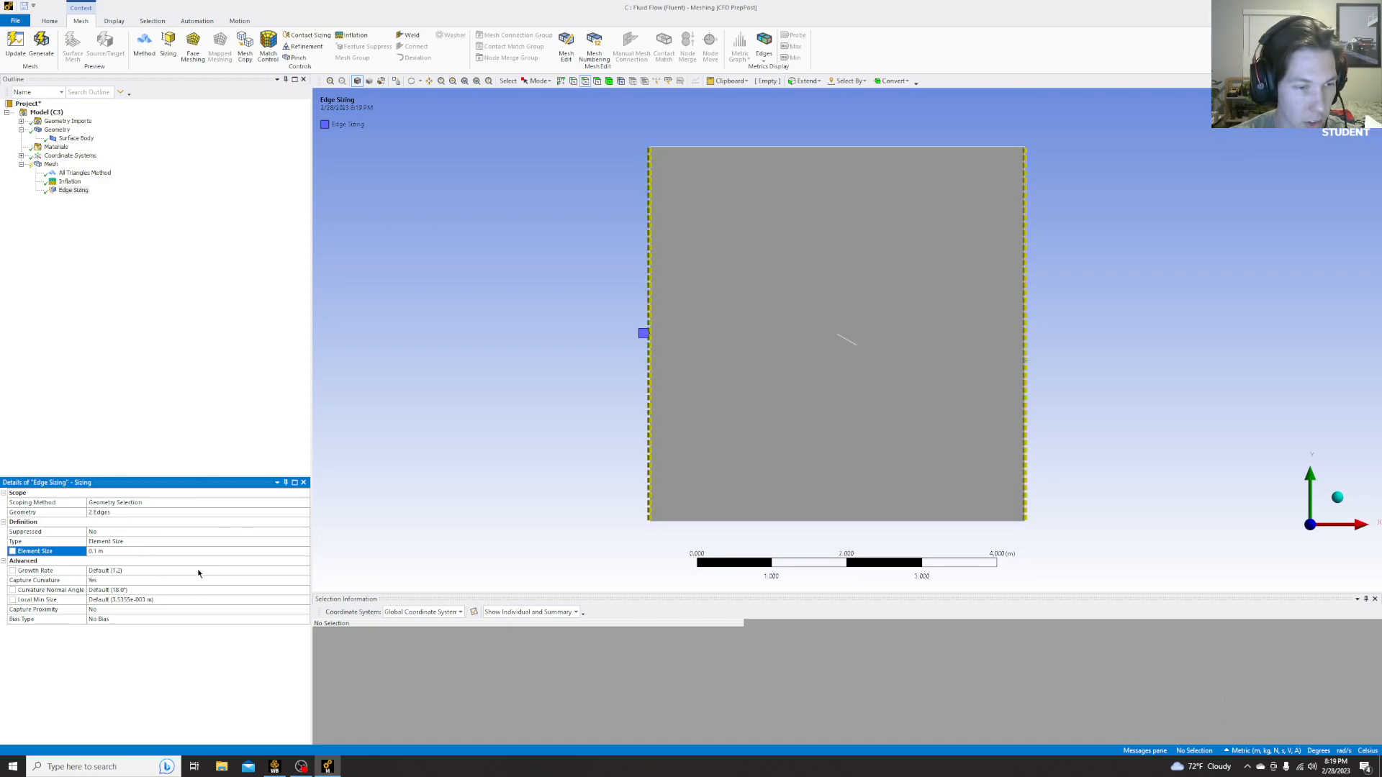
pyautogui.click(230, 582)
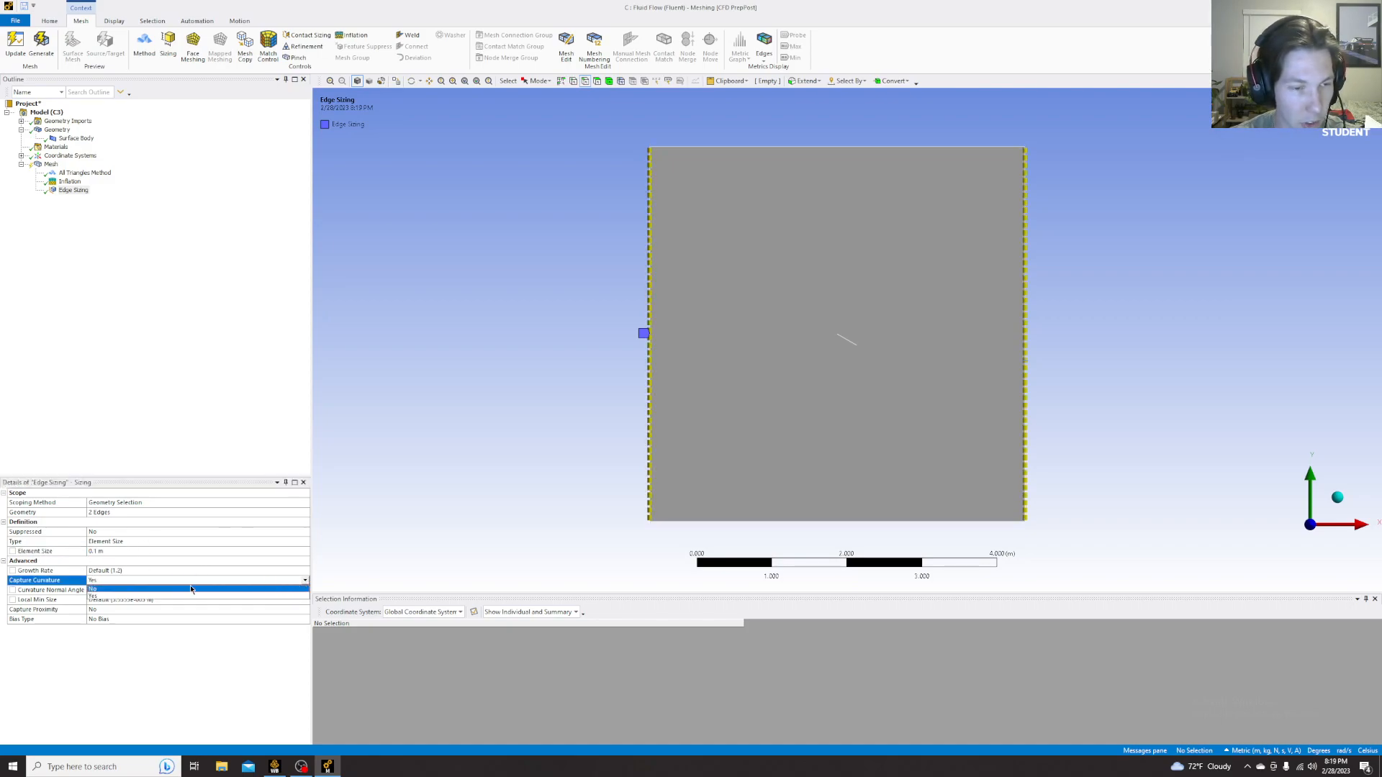
pyautogui.click(113, 591)
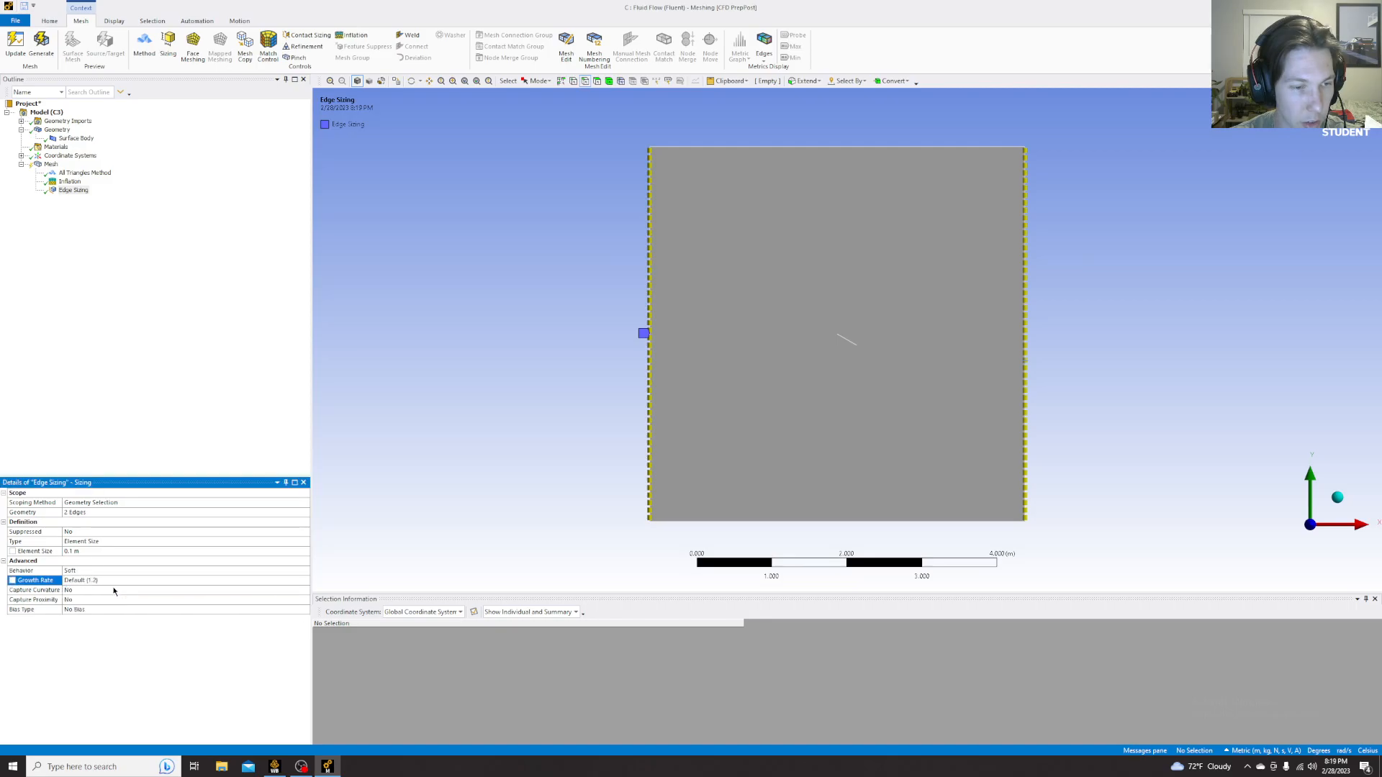
pyautogui.click(243, 570)
pyautogui.click(305, 571)
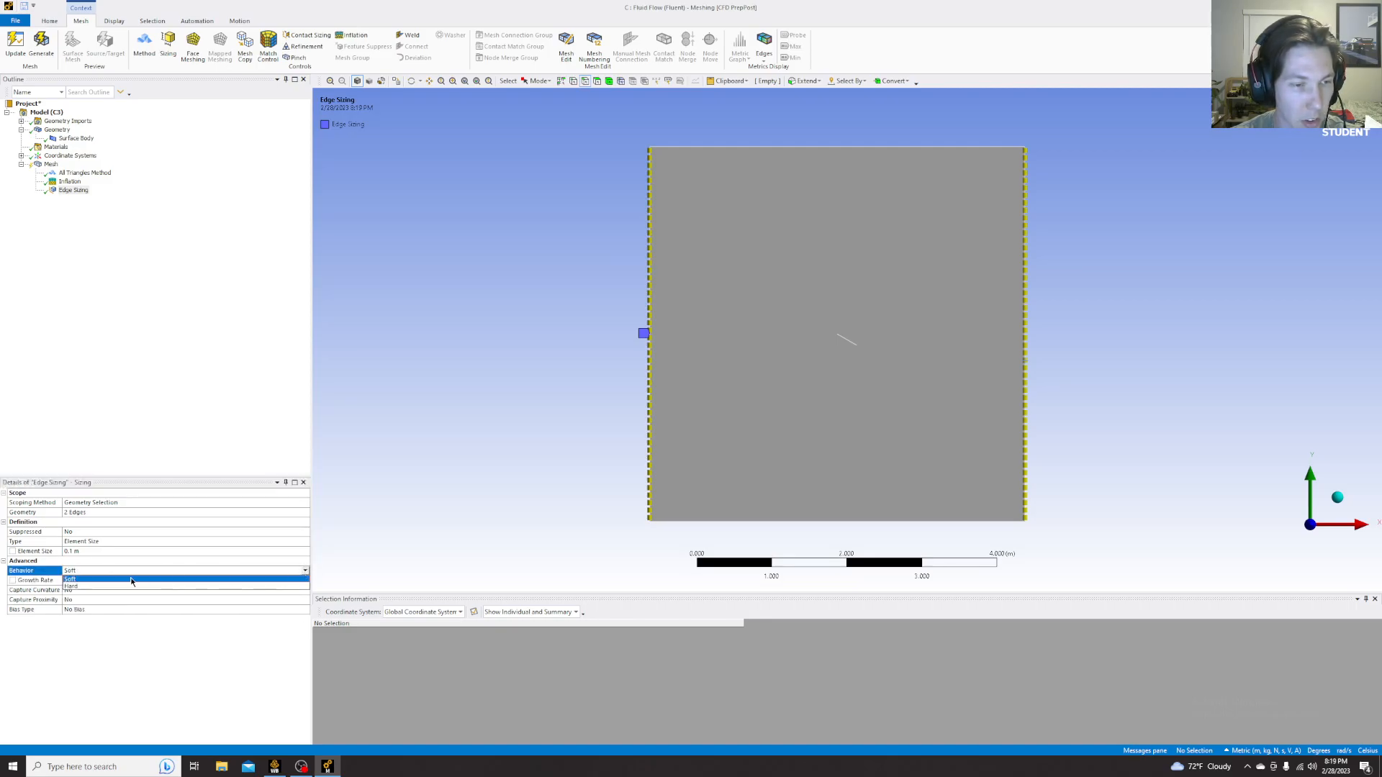
pyautogui.click(71, 586)
# - Regenerate the mesh with the side-edge sizing and inspect the elements around the inclined plate
pyautogui.click(54, 42)
pyautogui.click(61, 166)
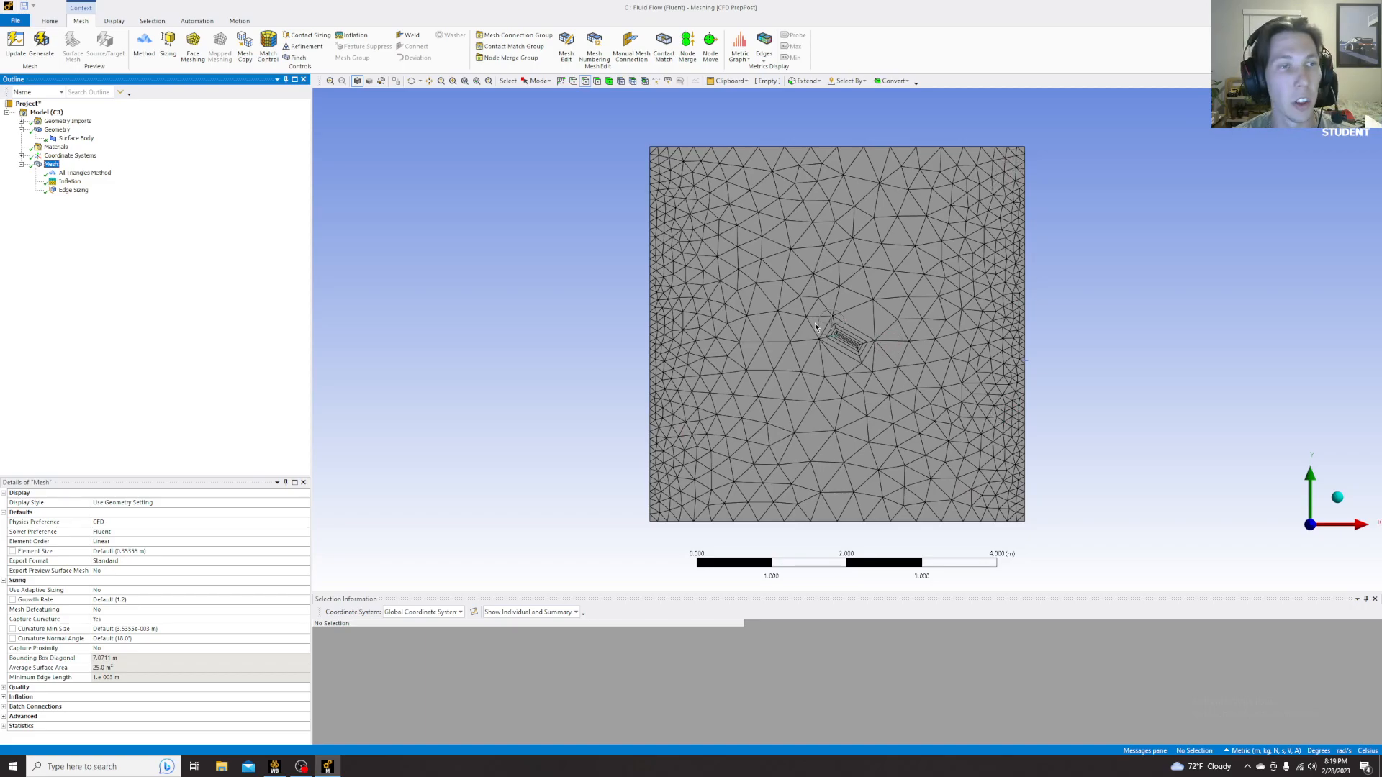
pyautogui.moveTo(814, 313); pyautogui.dragTo(893, 366, button='right')
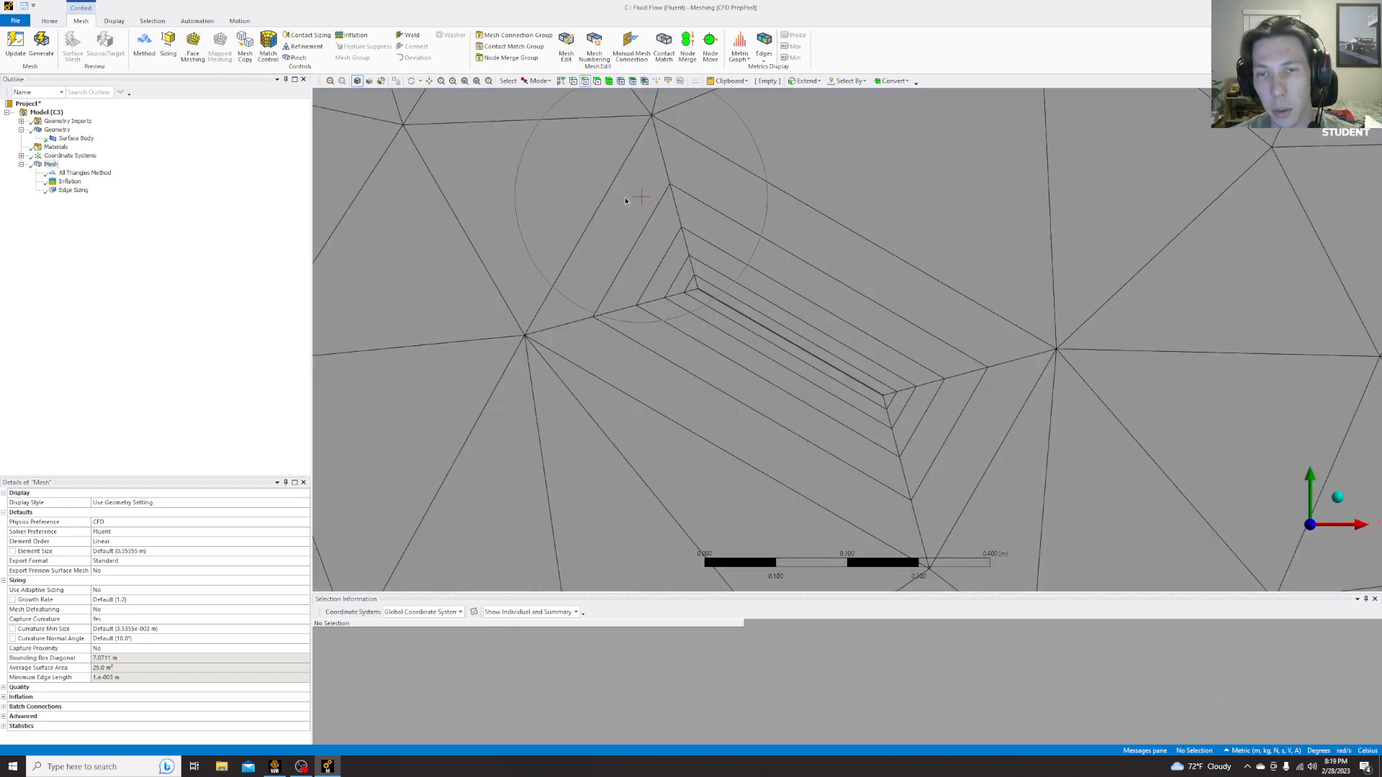
pyautogui.scroll(2, 912, 444)
pyautogui.moveTo(653, 218); pyautogui.dragTo(1121, 525, button='right')
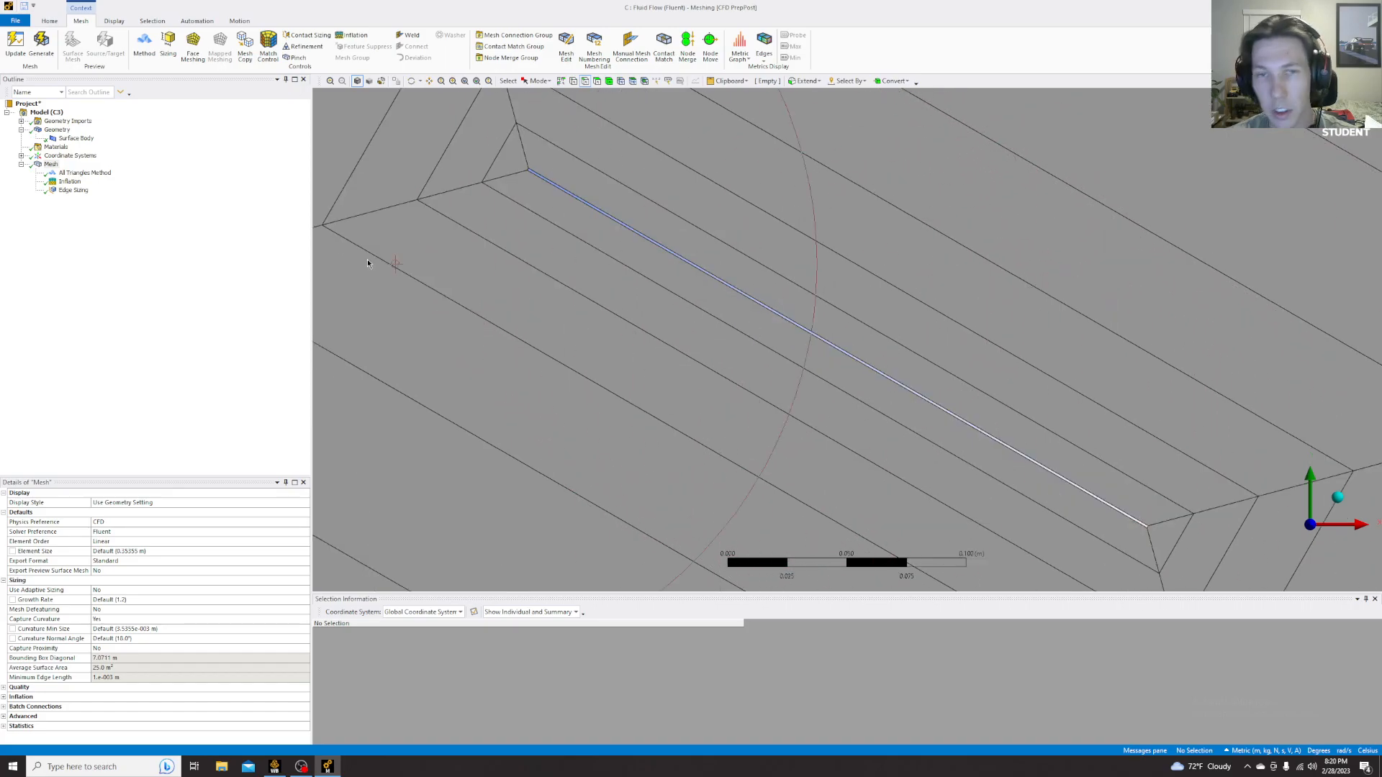
# - Add a second Sizing control to the mesh and scope it to the four edges of the inclined plate
pyautogui.rightClick(50, 165)
pyautogui.moveTo(125, 176)
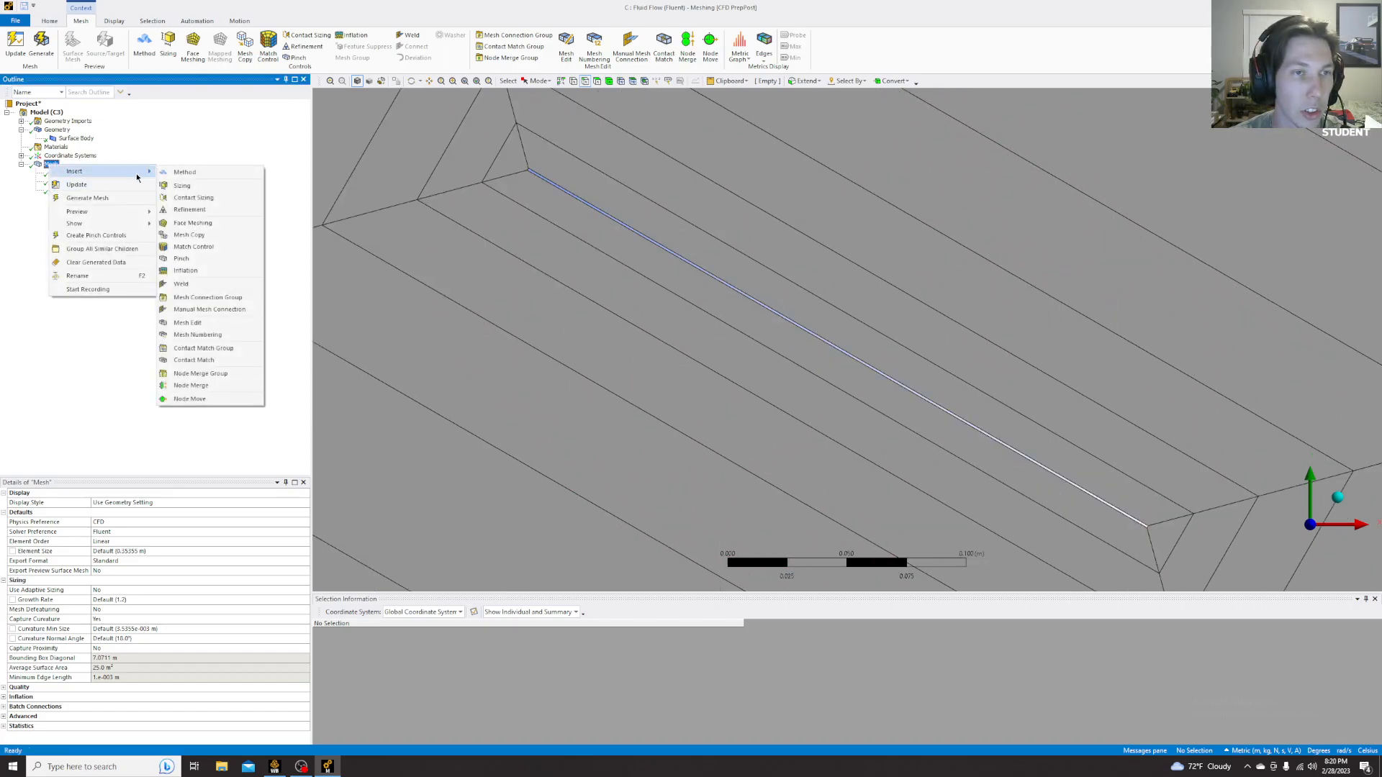
pyautogui.click(181, 184)
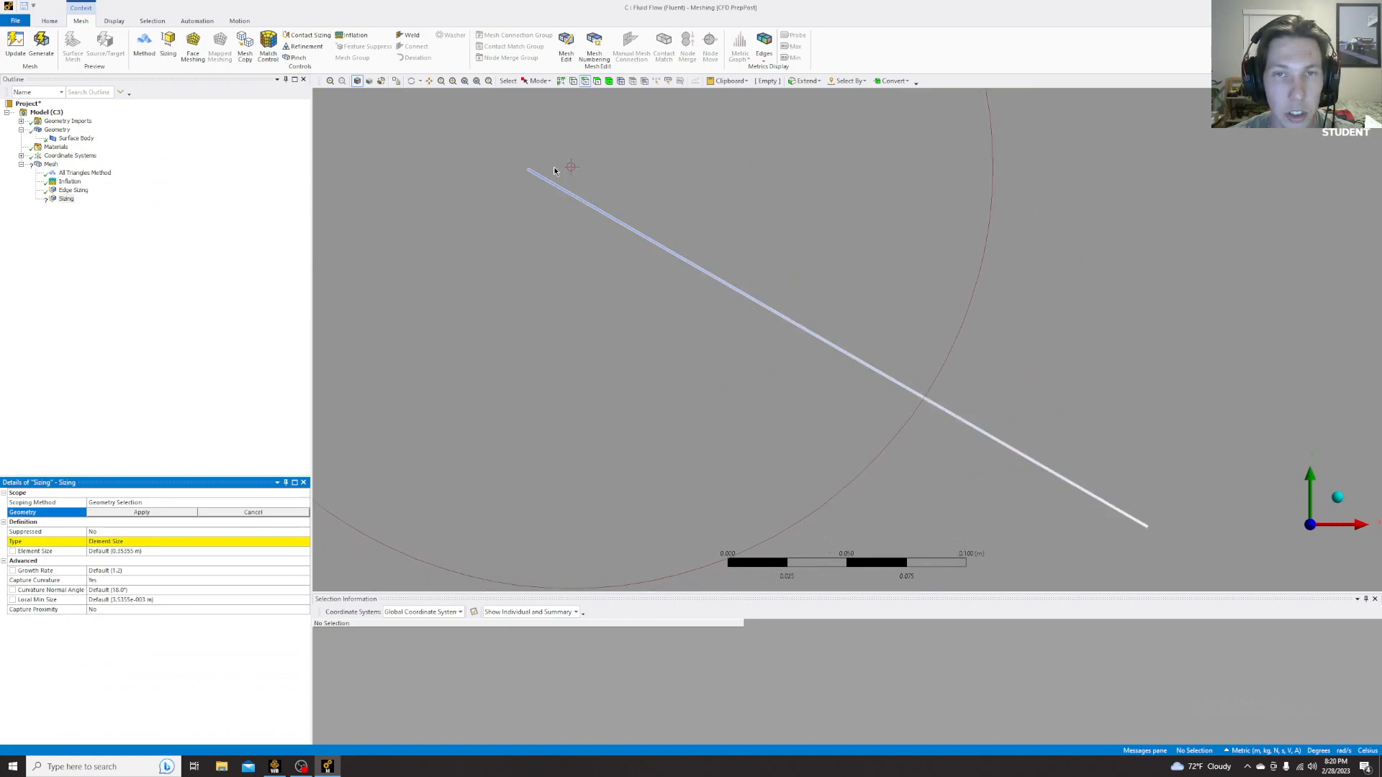
pyautogui.click(532, 175)
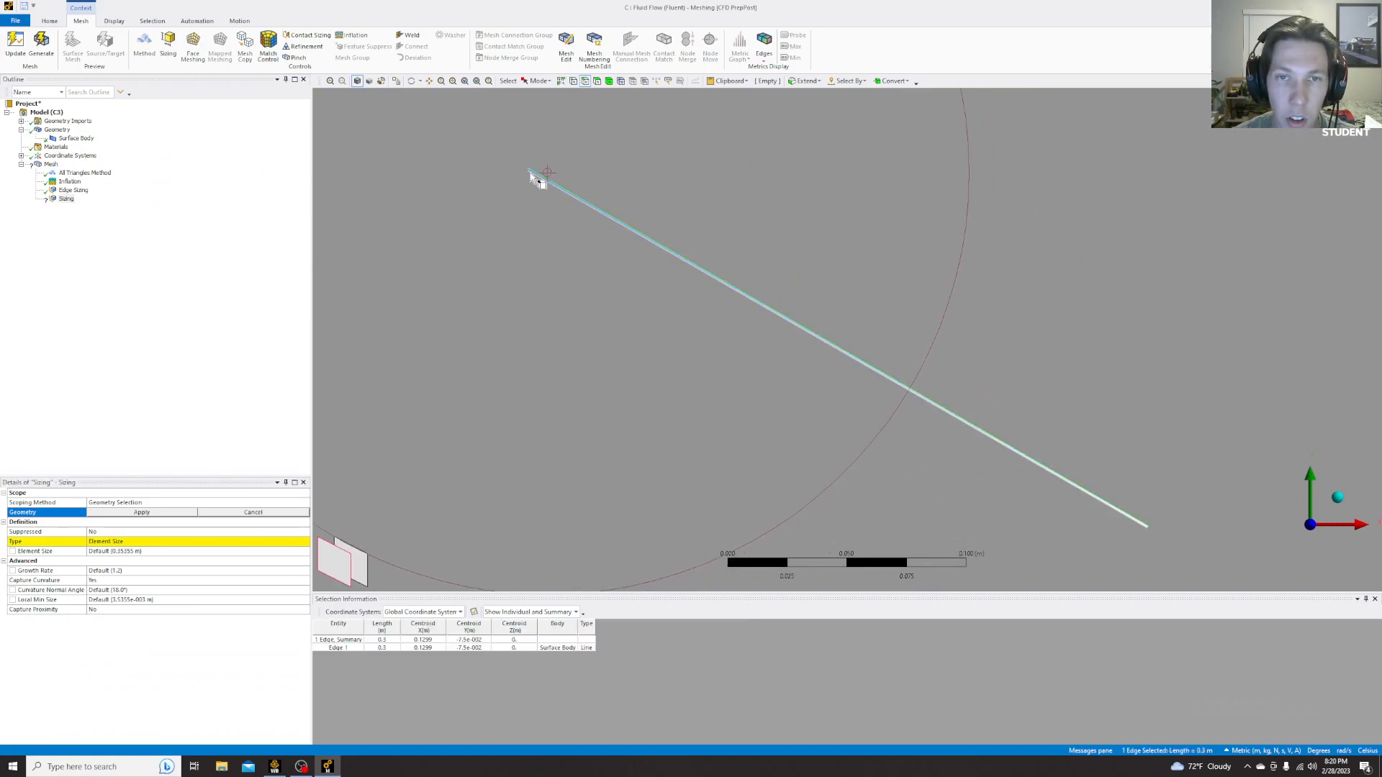
pyautogui.keyDown('ctrl'); pyautogui.click(544, 189); pyautogui.keyUp('ctrl')
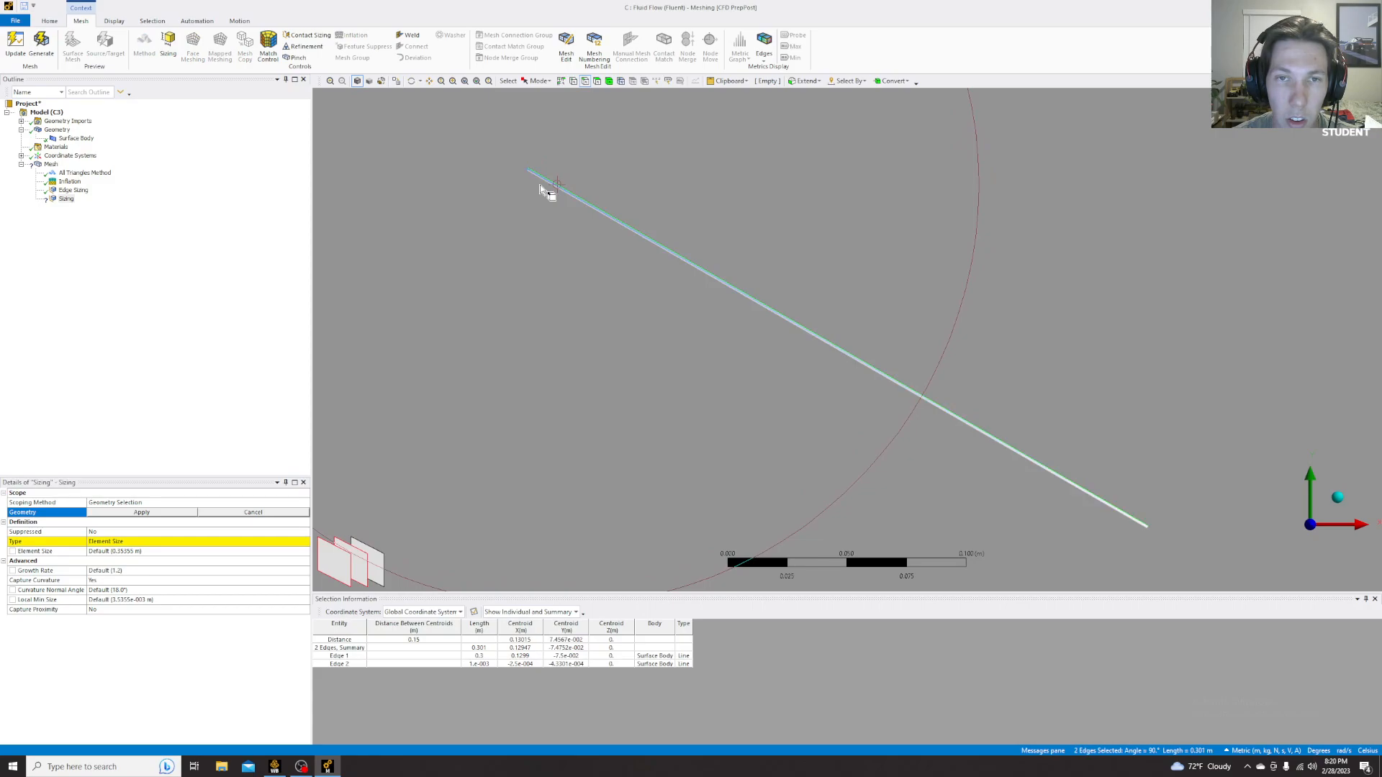
pyautogui.keyDown('ctrl'); pyautogui.click(533, 176); pyautogui.keyUp('ctrl')
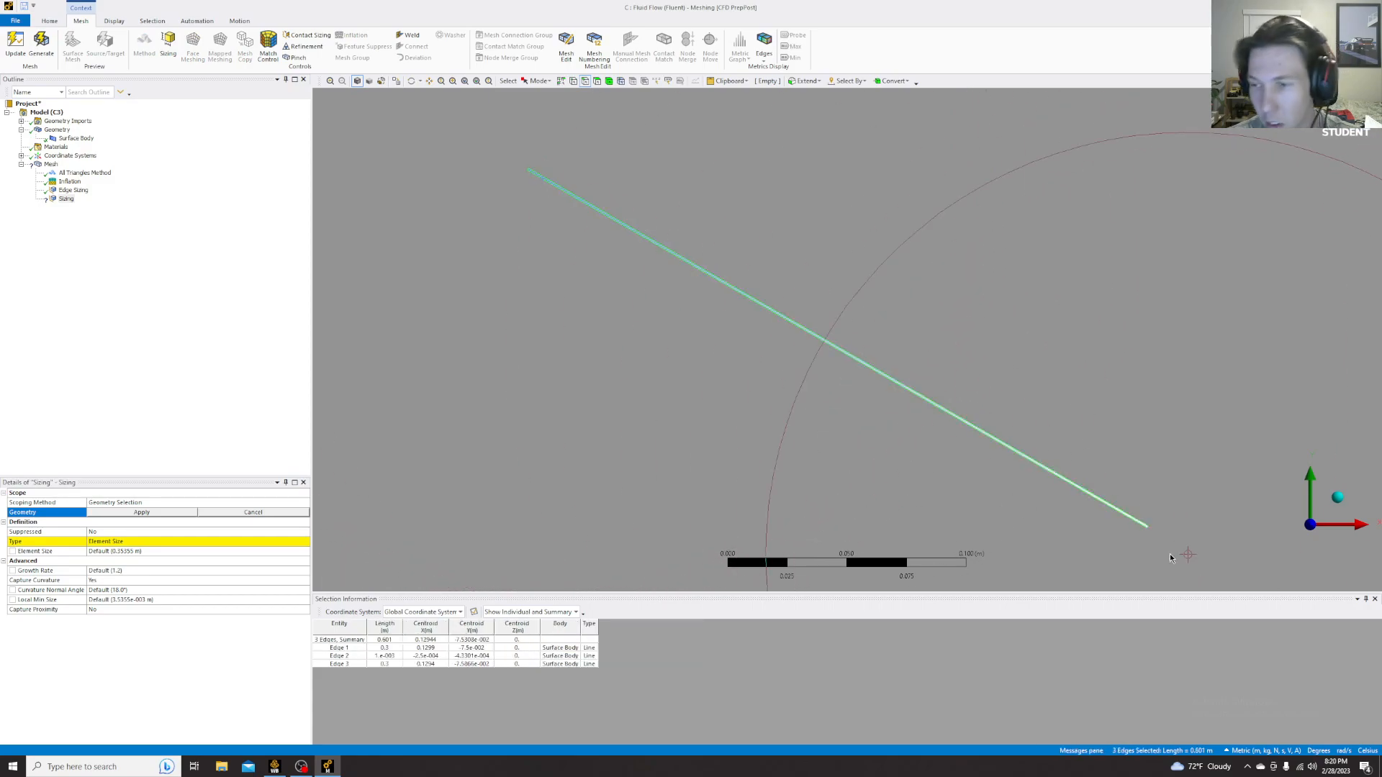
pyautogui.keyDown('ctrl'); pyautogui.click(1148, 528); pyautogui.keyUp('ctrl')
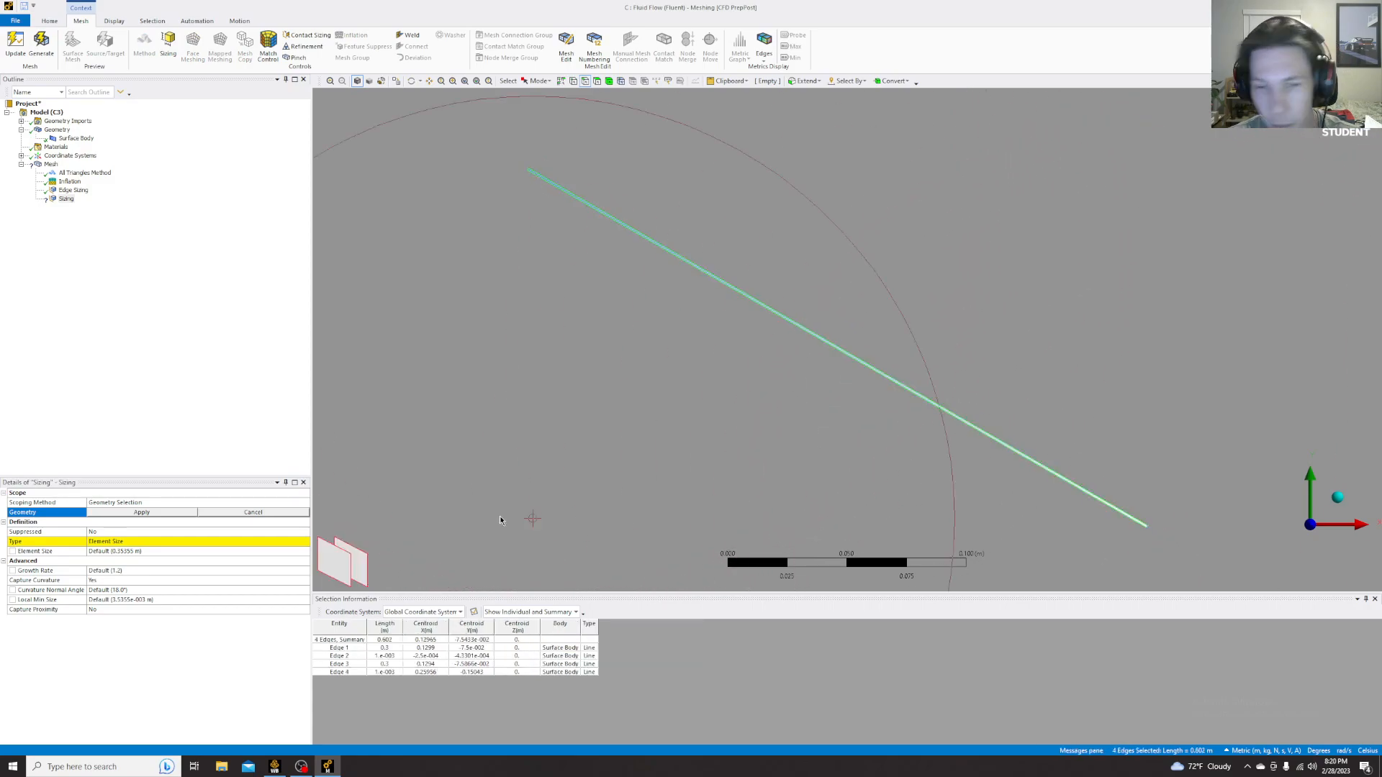
pyautogui.click(142, 512)
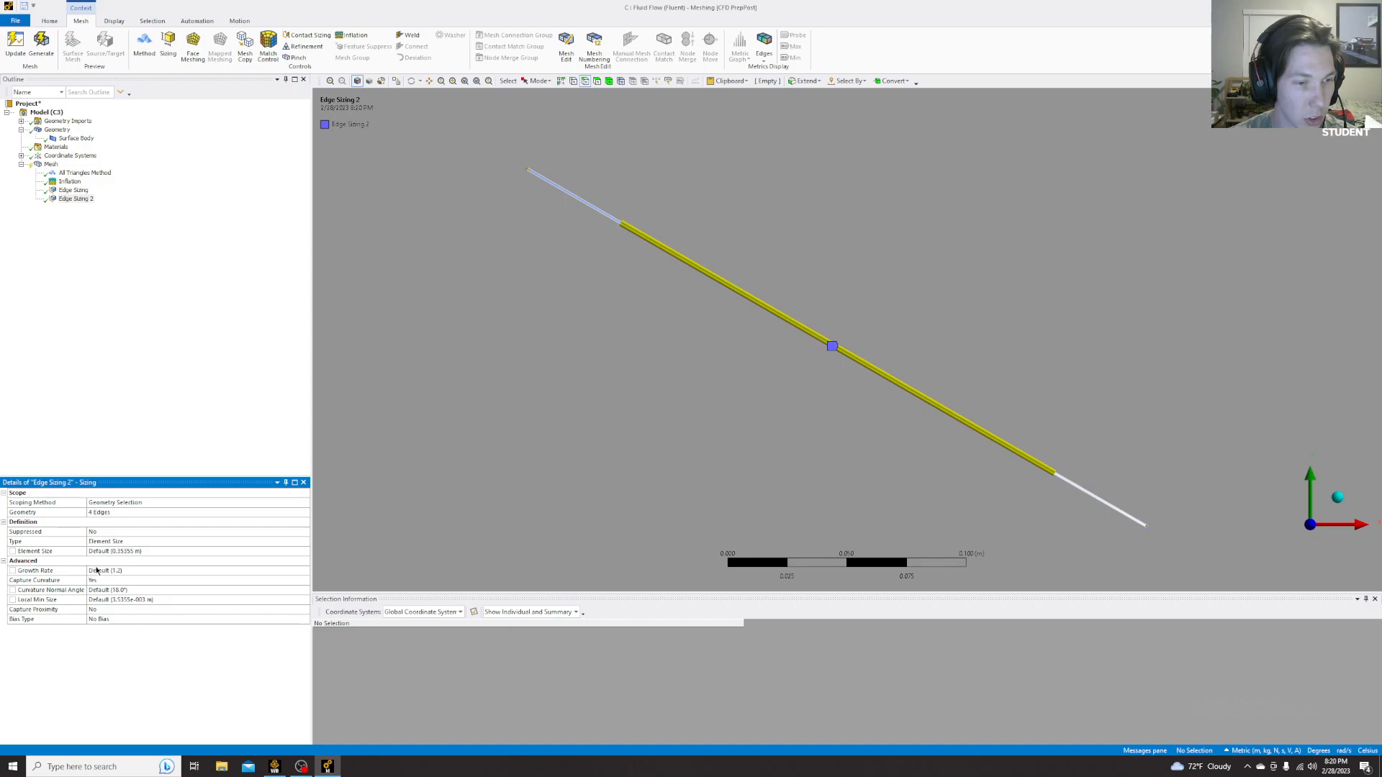
# - Set the plate edges' sizing to an element size of 0.001 m, Capture Curvature to No and Behavior to Hard
pyautogui.click(160, 551)
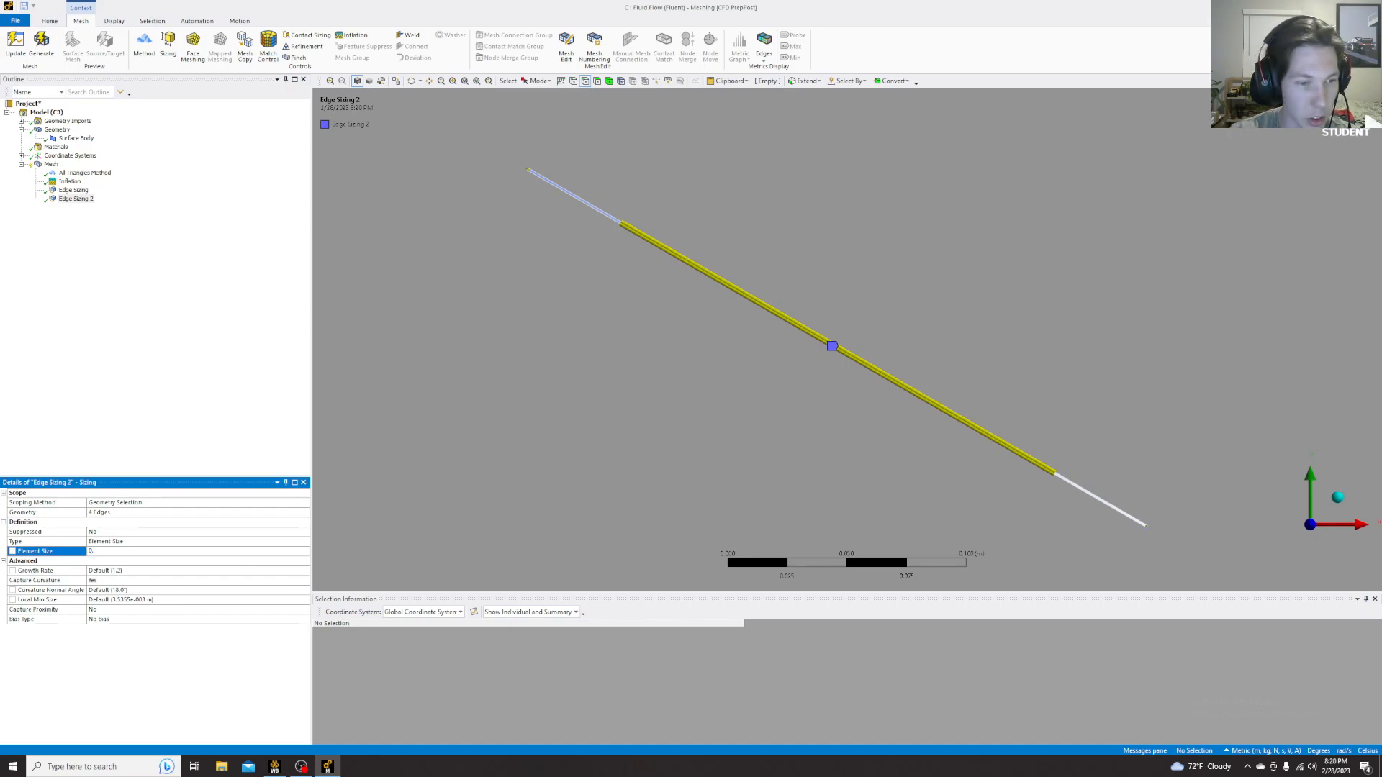
pyautogui.write('0.001')
pyautogui.press('Return')
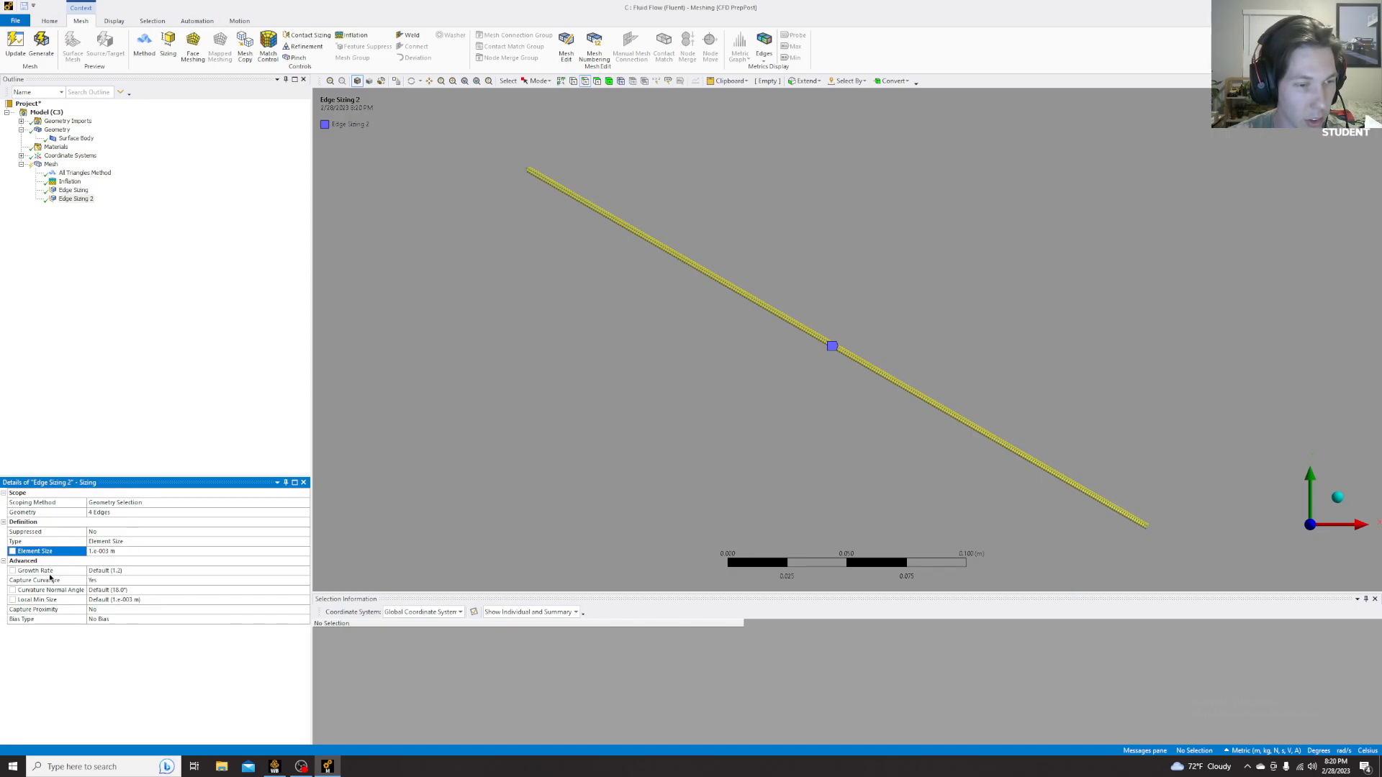
pyautogui.click(297, 579)
pyautogui.click(304, 581)
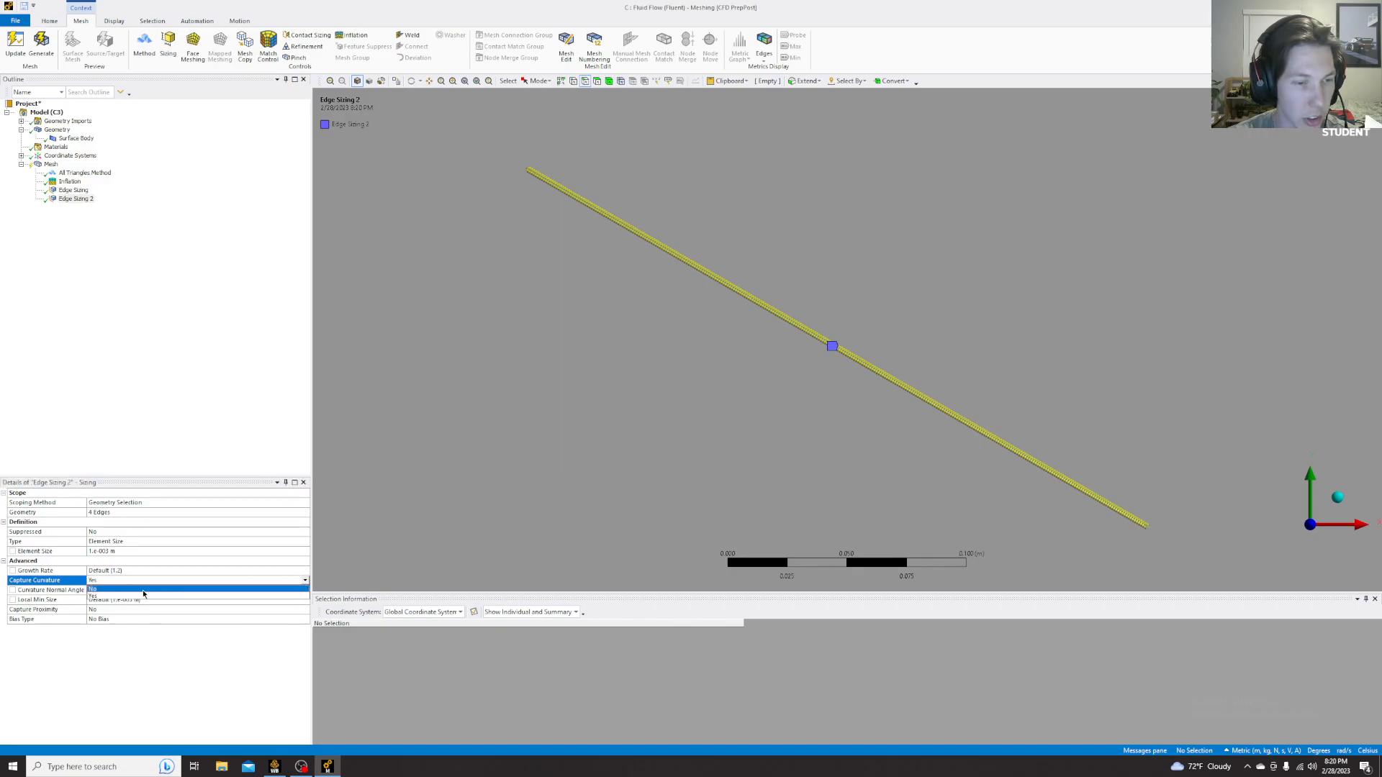
pyautogui.click(107, 588)
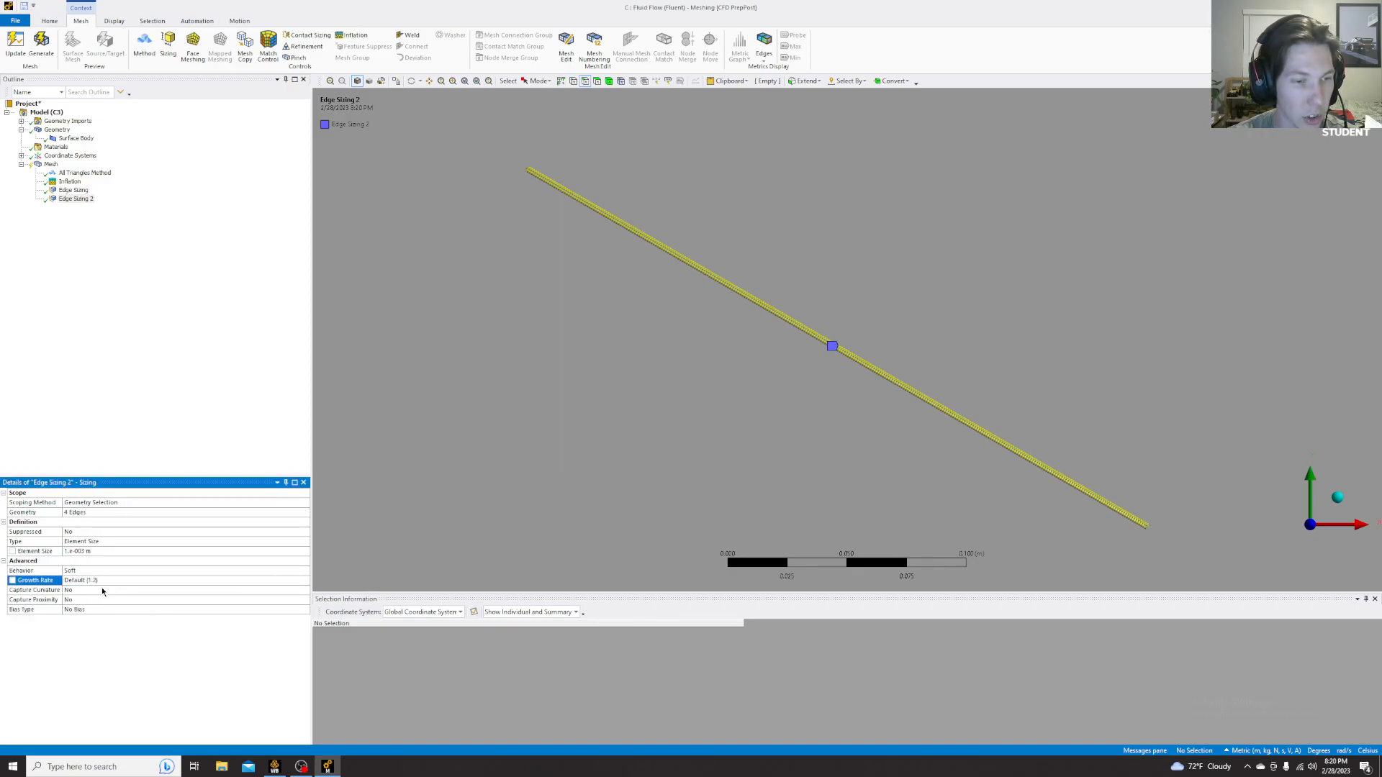
pyautogui.click(143, 572)
pyautogui.click(304, 571)
pyautogui.click(92, 587)
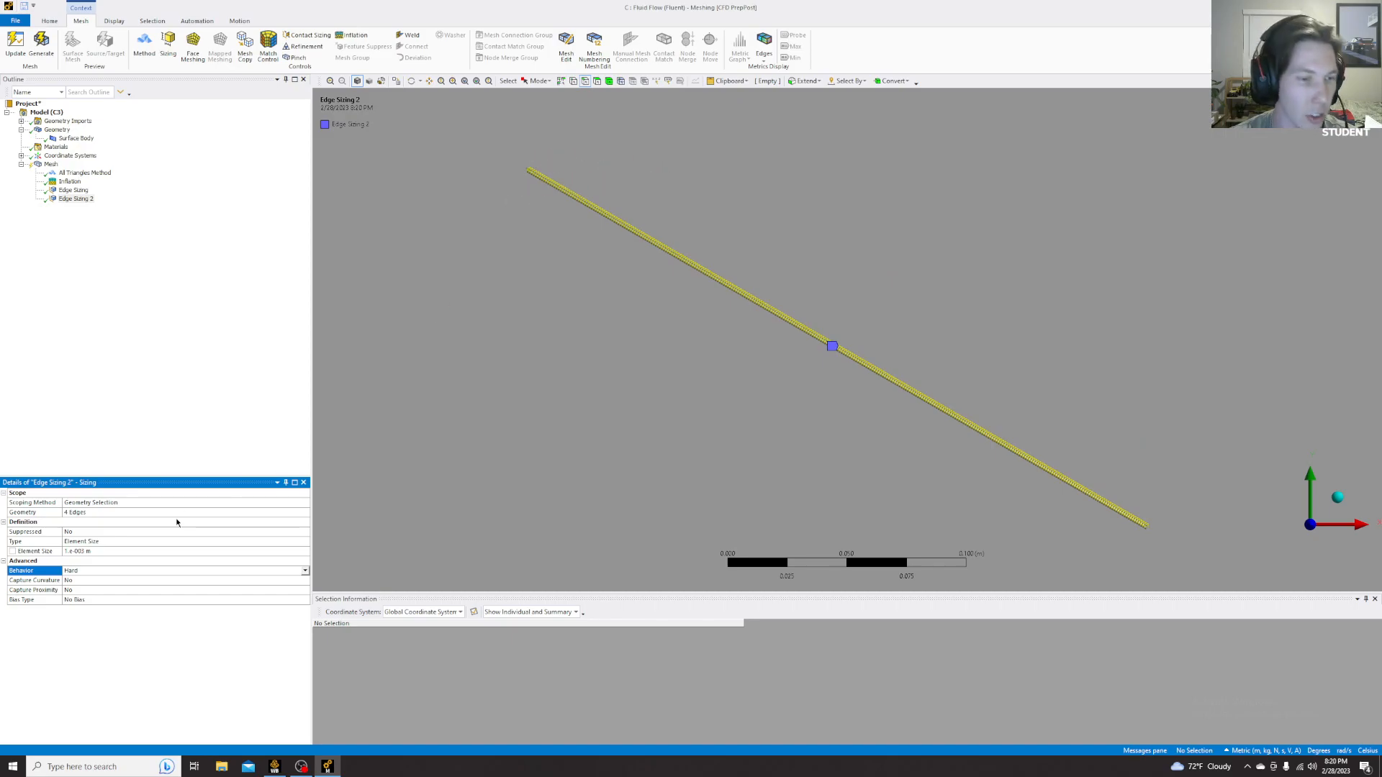
# - Regenerate the mesh with the plate sizing and inspect the inflation layers at the plate's upper end and the whole domain
pyautogui.click(41, 42)
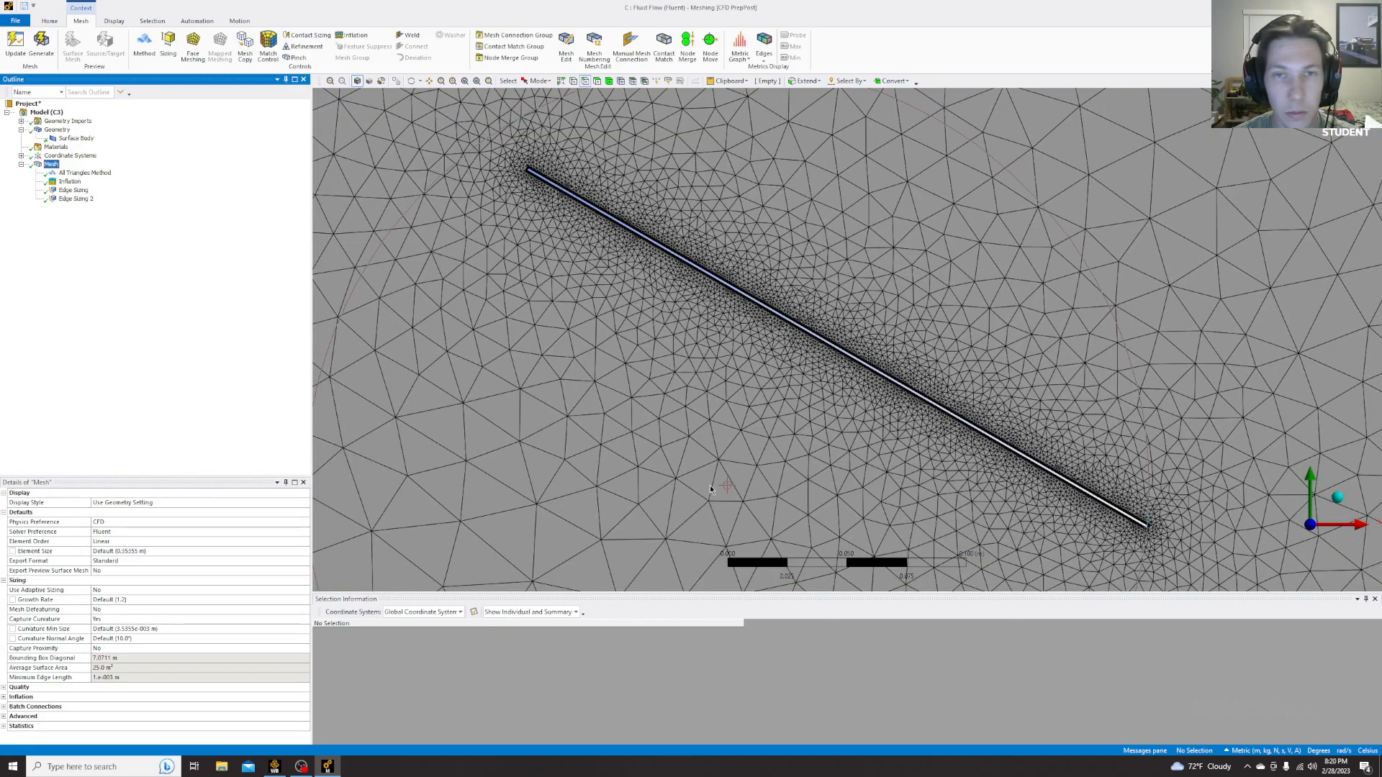
pyautogui.scroll(5, 596, 228)
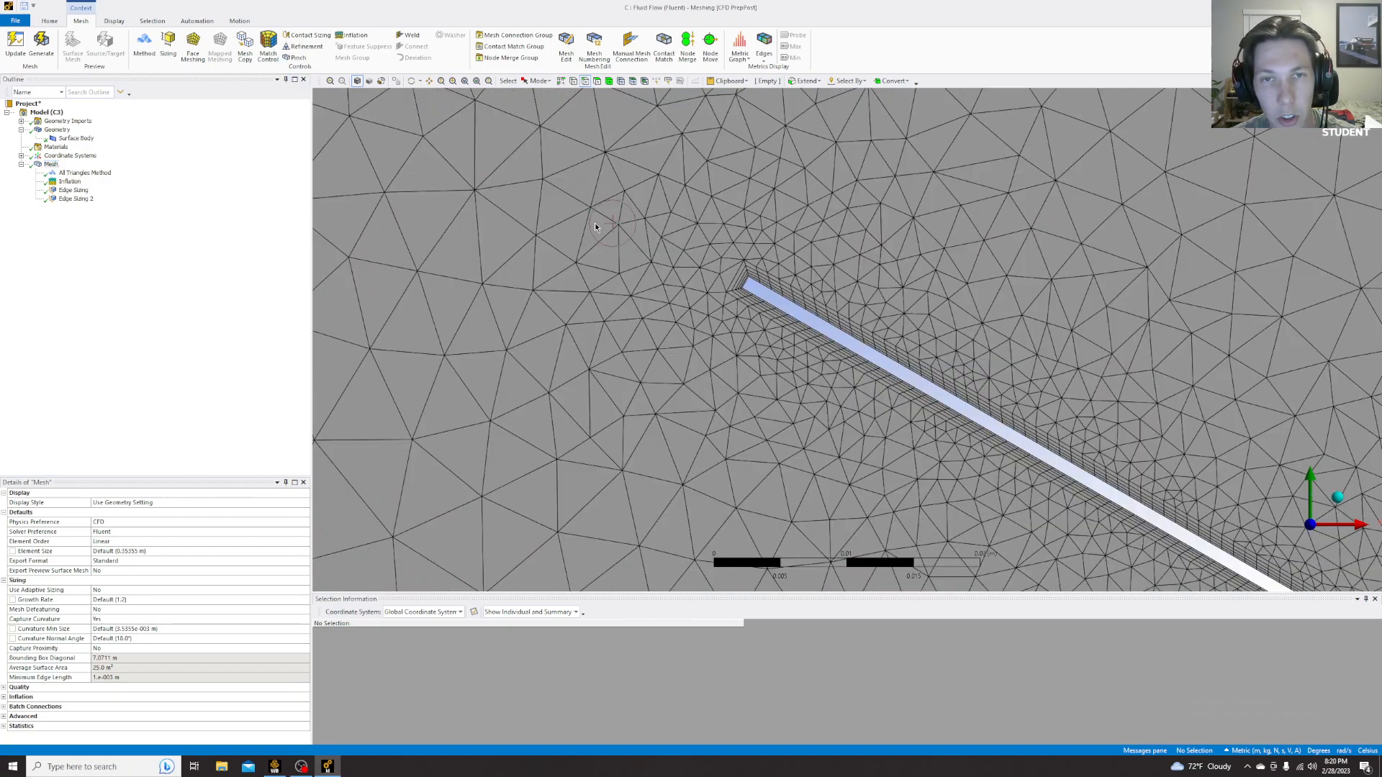
pyautogui.scroll(3, 737, 280)
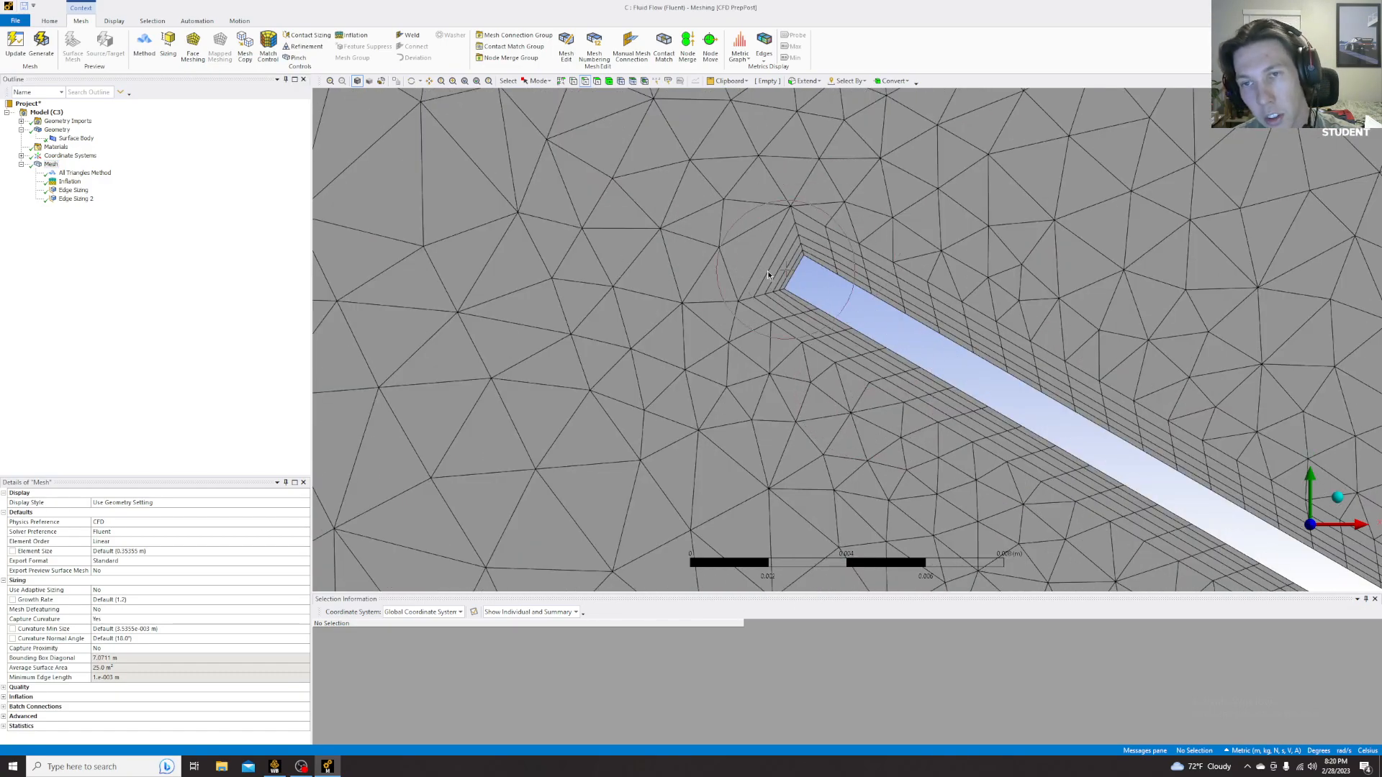
pyautogui.scroll(-3, 820, 312)
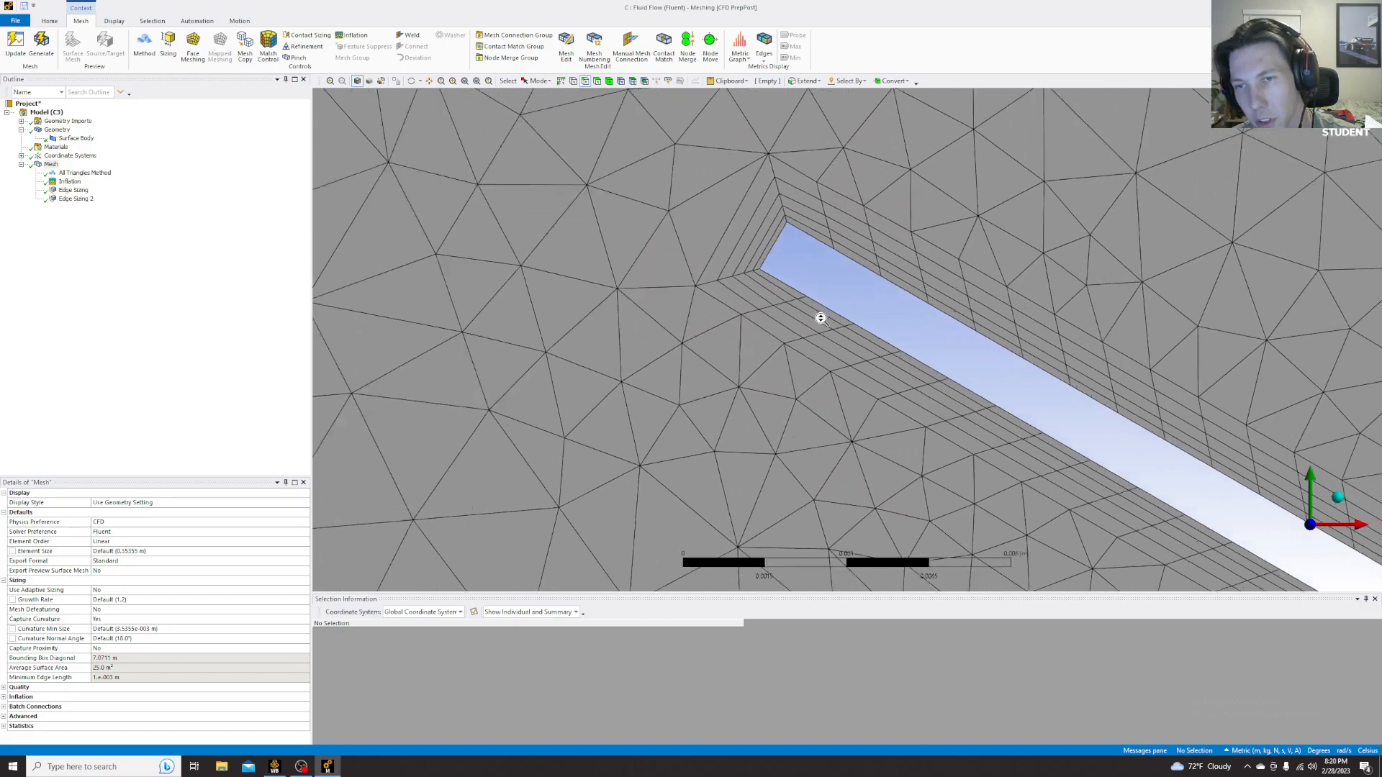
pyautogui.scroll(-10, 815, 322)
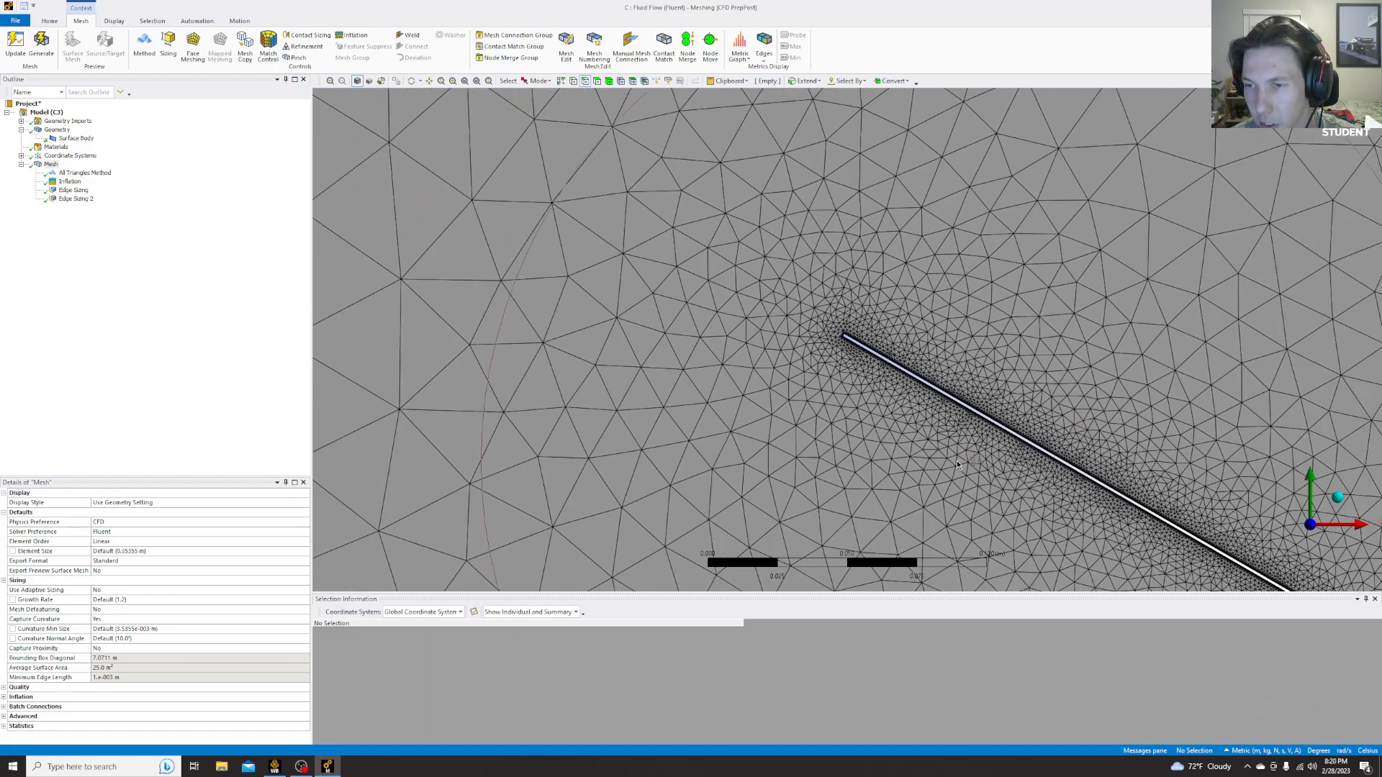
pyautogui.scroll(-10, 979, 463)
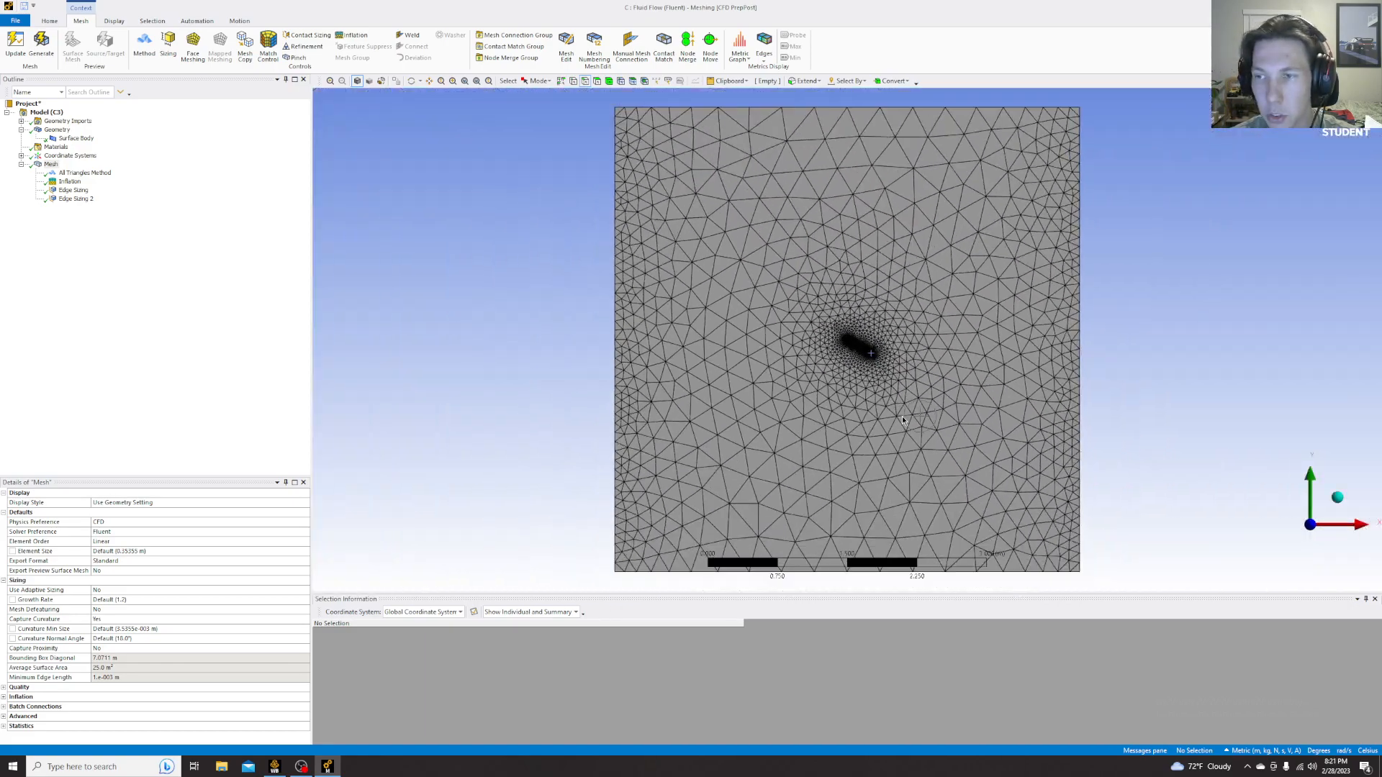
pyautogui.scroll(-2, 963, 410)
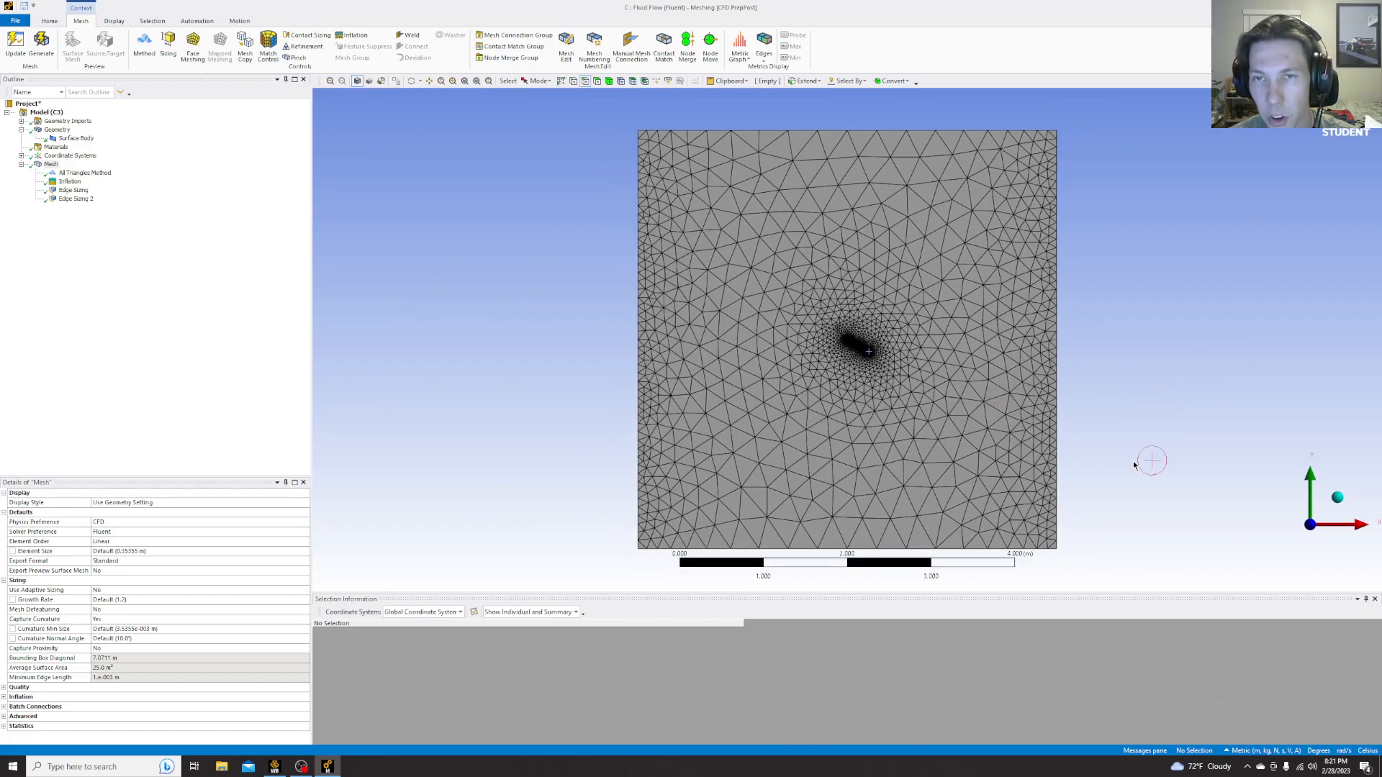
# - Create a named selection from the domain's left vertical edge
pyautogui.click(118, 276)
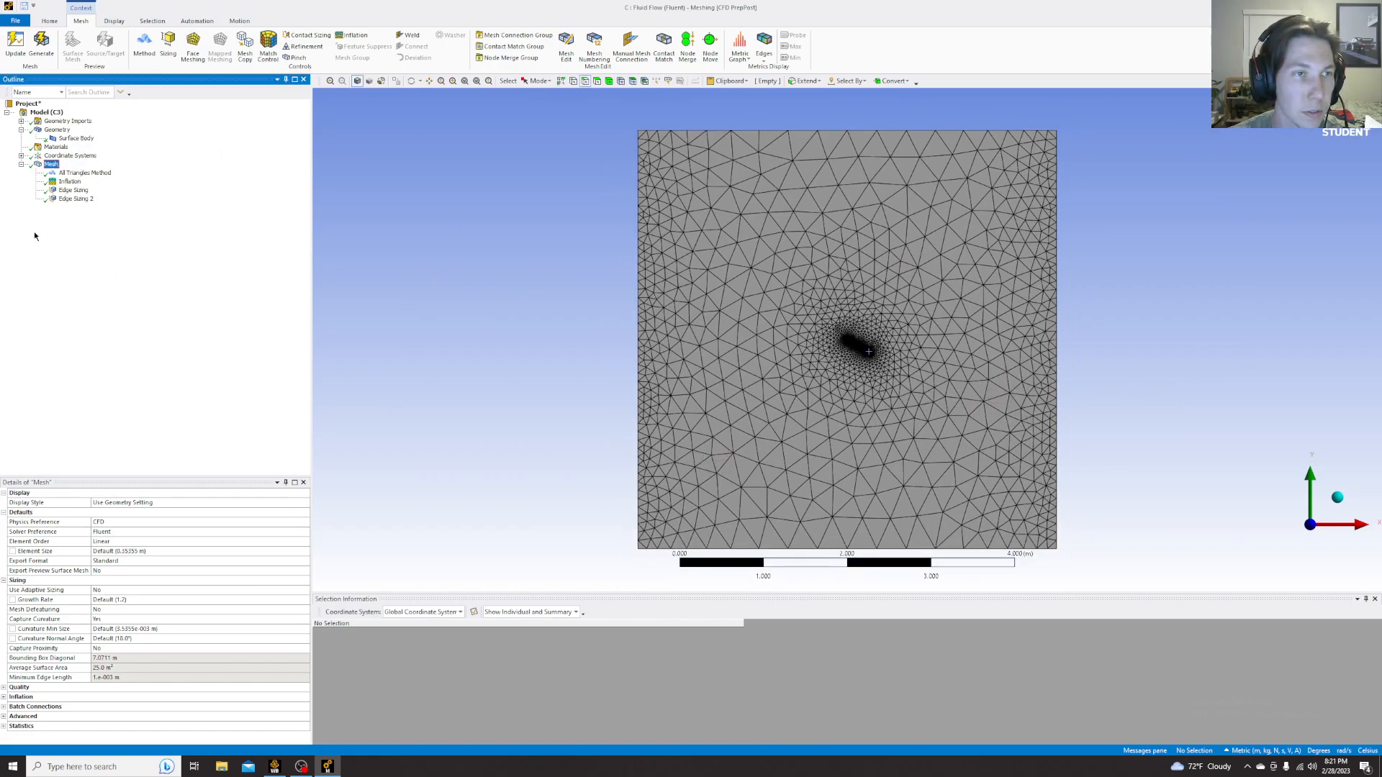
pyautogui.click(639, 328)
pyautogui.press('n')
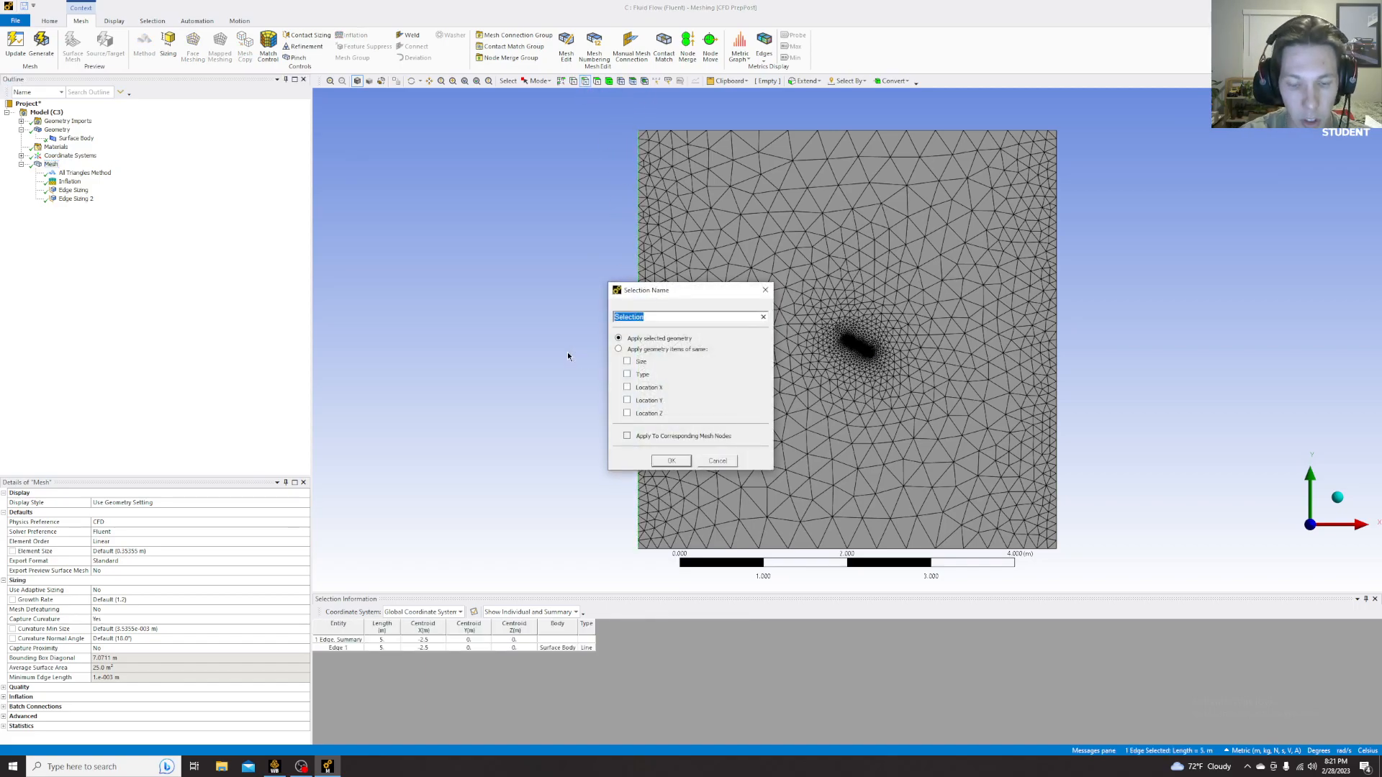
pyautogui.press('Return')
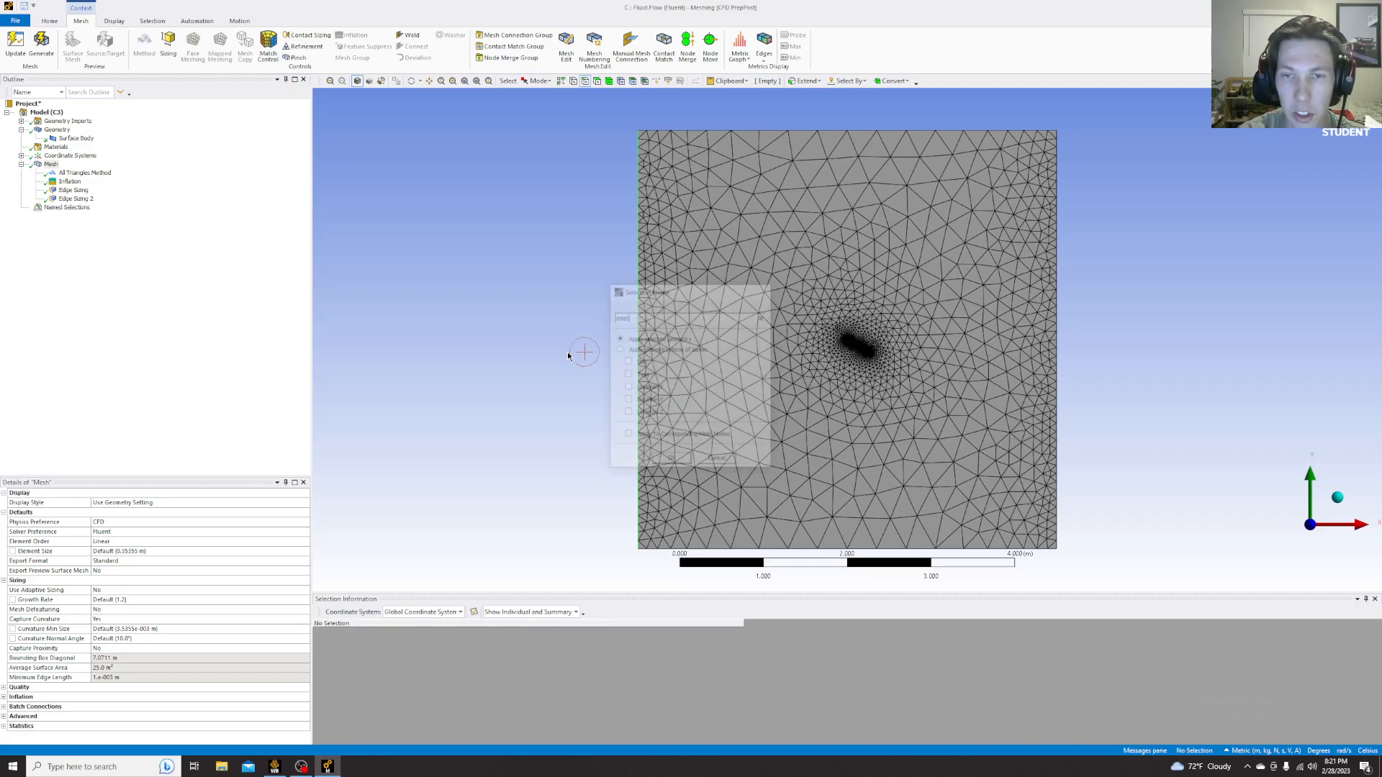
# - Create a named selection called outlet from the domain's right vertical edge
pyautogui.click(1055, 377)
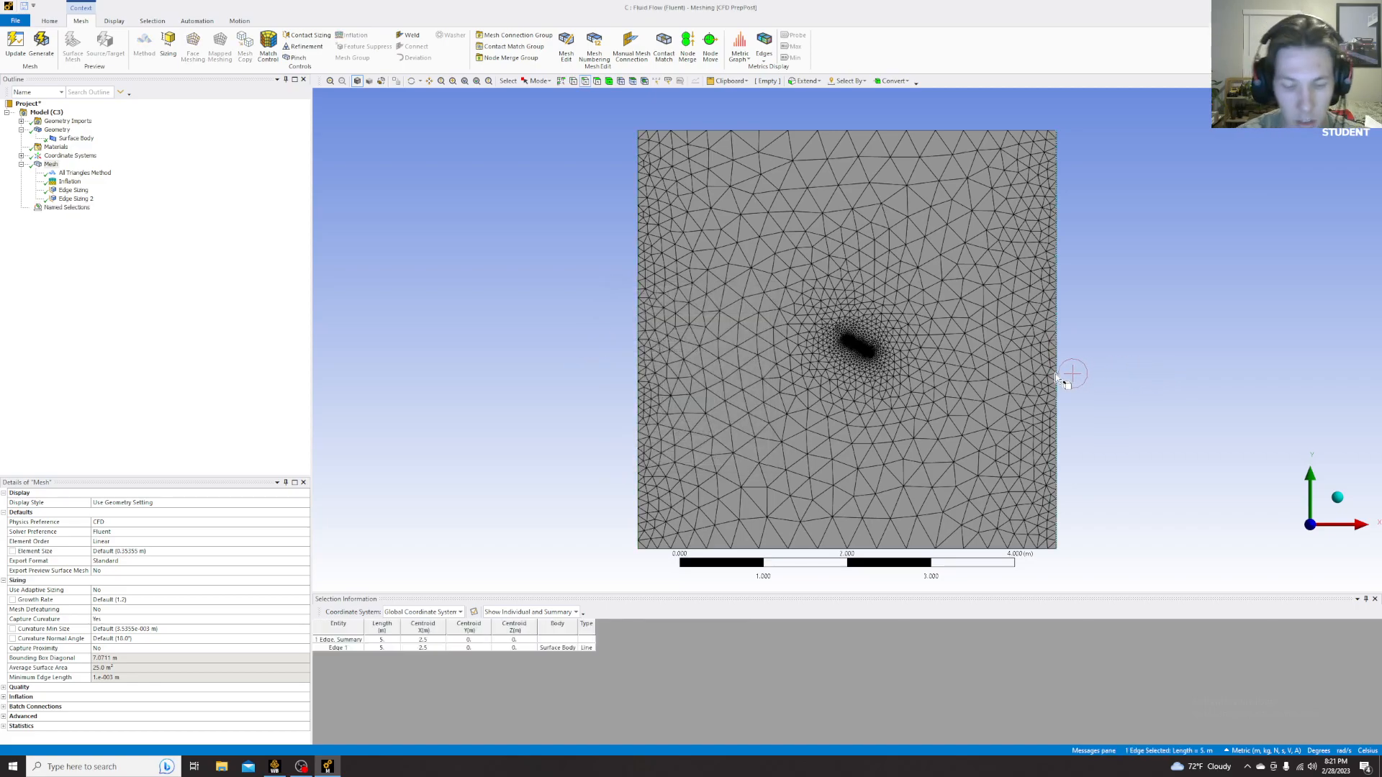
pyautogui.write('noutlet')
pyautogui.press('Return')
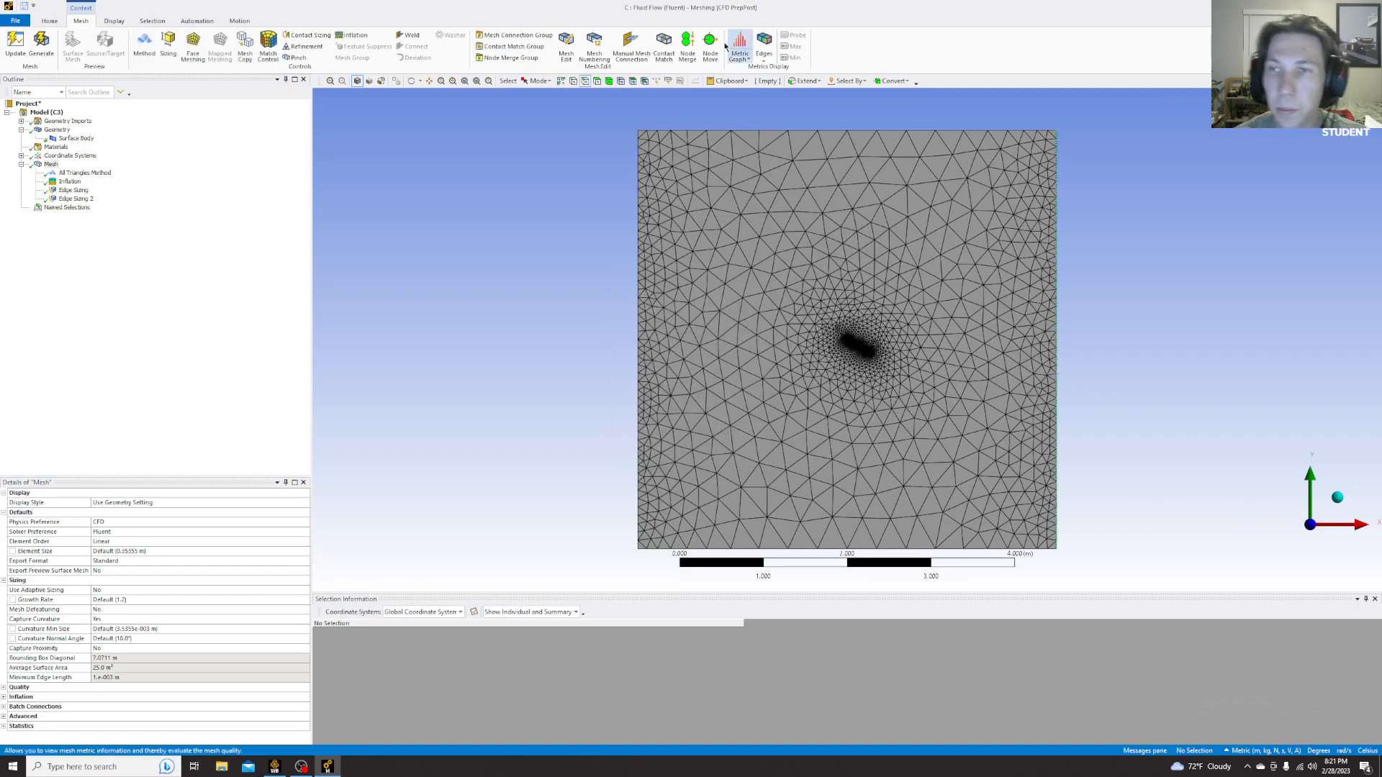
# - Create a named selection called symmetry from the domain's top and bottom horizontal edges
pyautogui.click(770, 131)
pyautogui.keyDown('ctrl'); pyautogui.click(752, 547); pyautogui.keyUp('ctrl')
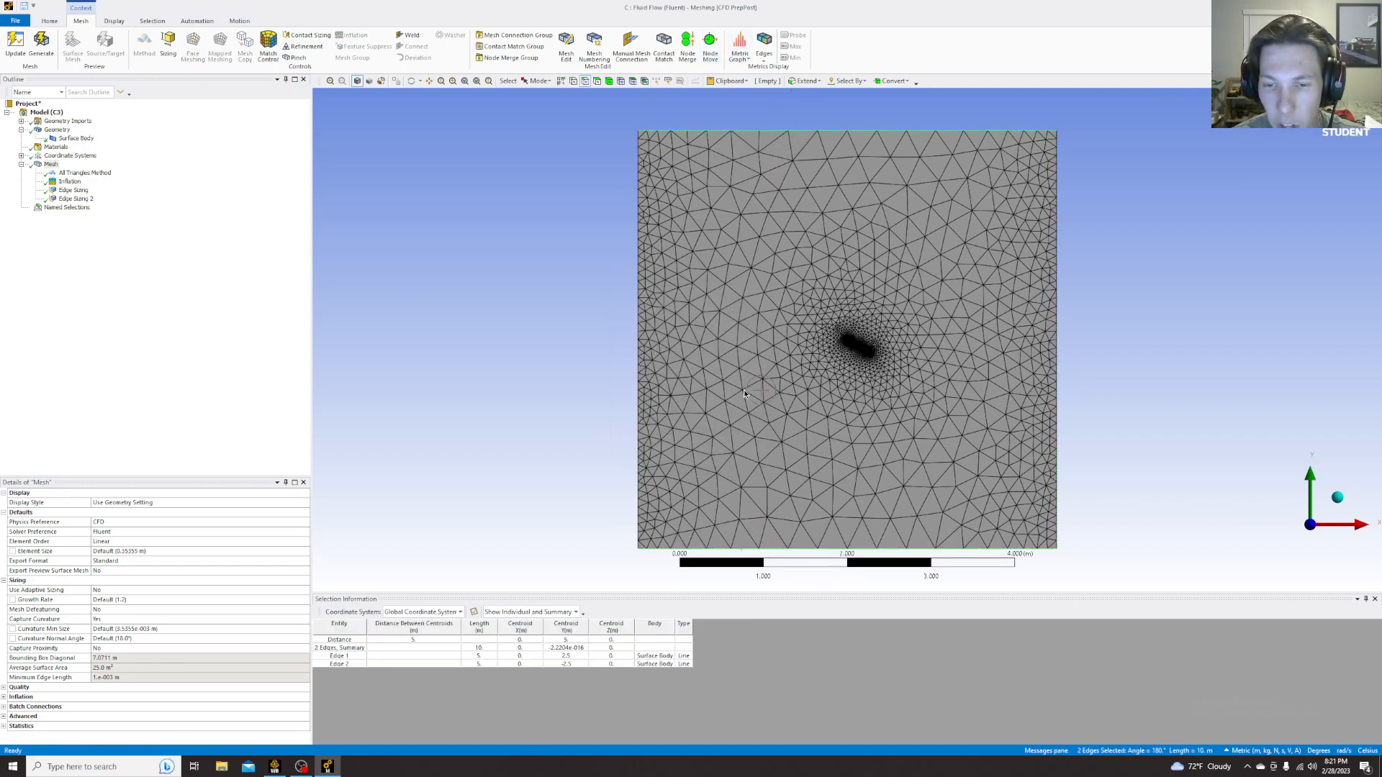
pyautogui.write('nsym')
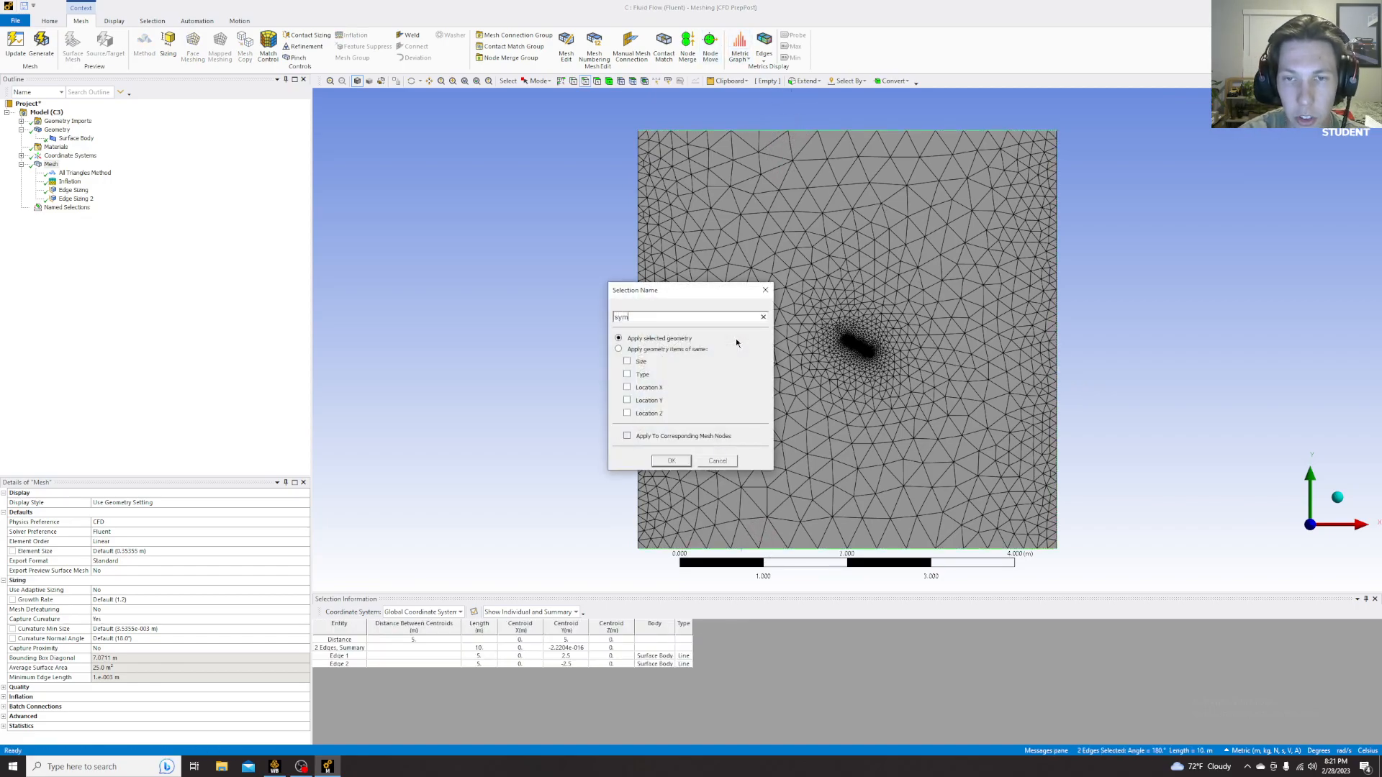
pyautogui.write('metry')
pyautogui.press('Return')
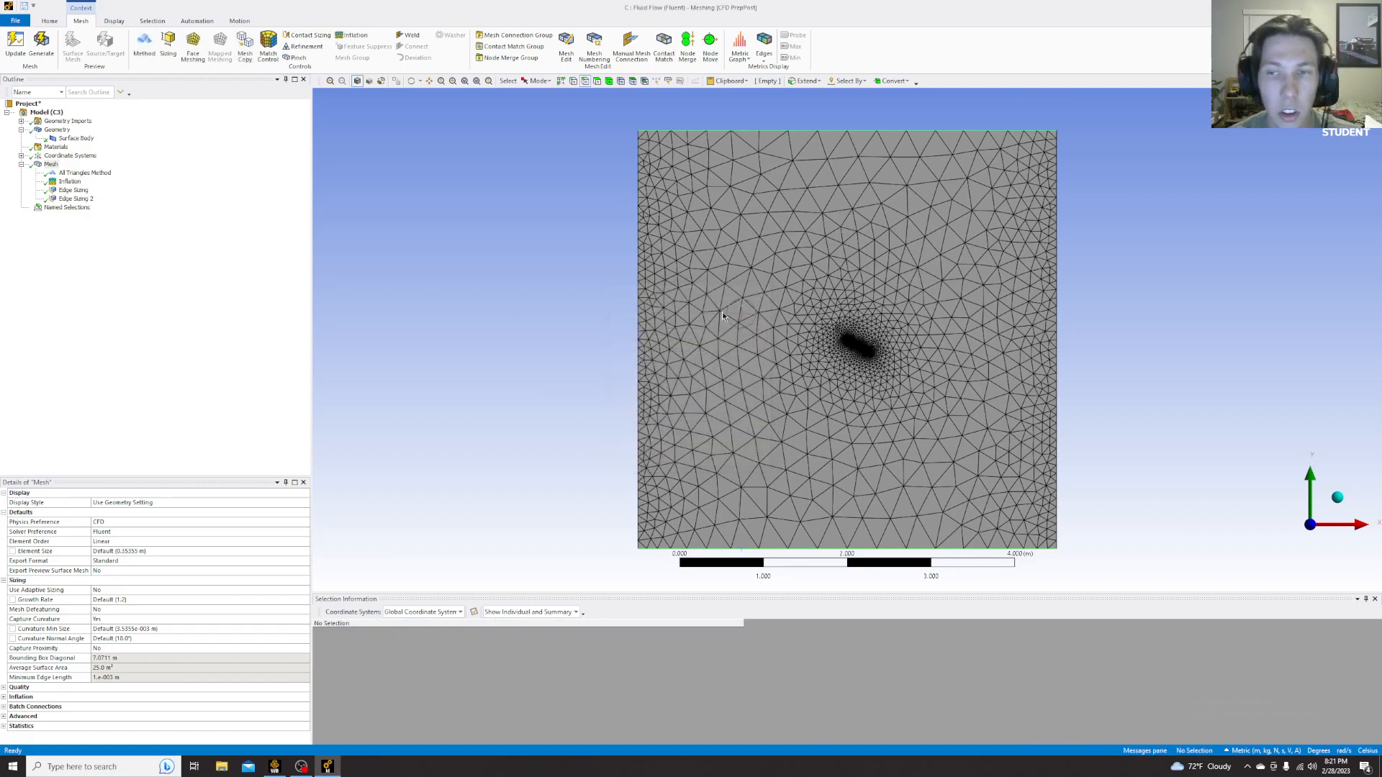
# - Create a named selection called front plate from the short edge at the inclined plate's upper-left end
pyautogui.scroll(8, 852, 349)
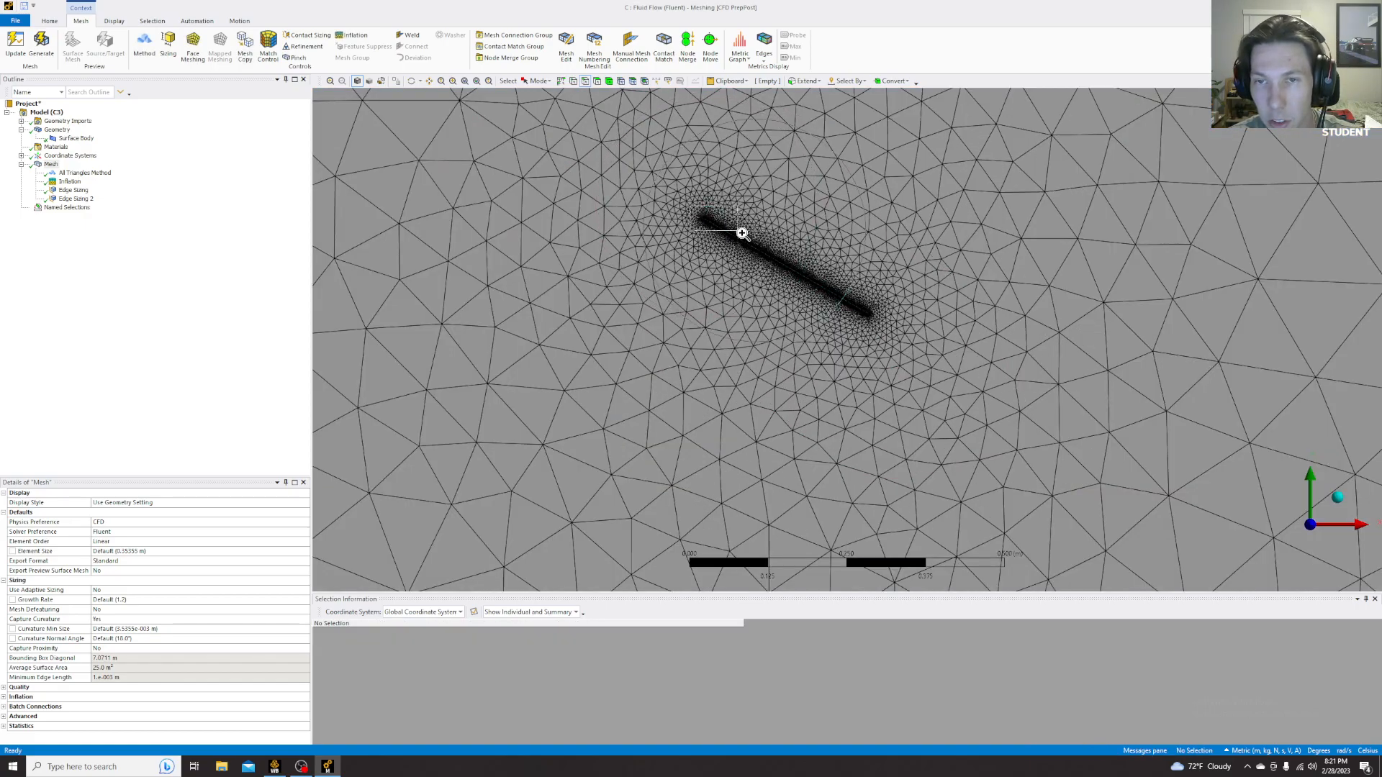
pyautogui.moveTo(897, 330); pyautogui.dragTo(898, 332, button='right')
pyautogui.moveTo(484, 132); pyautogui.dragTo(1156, 539, button='right')
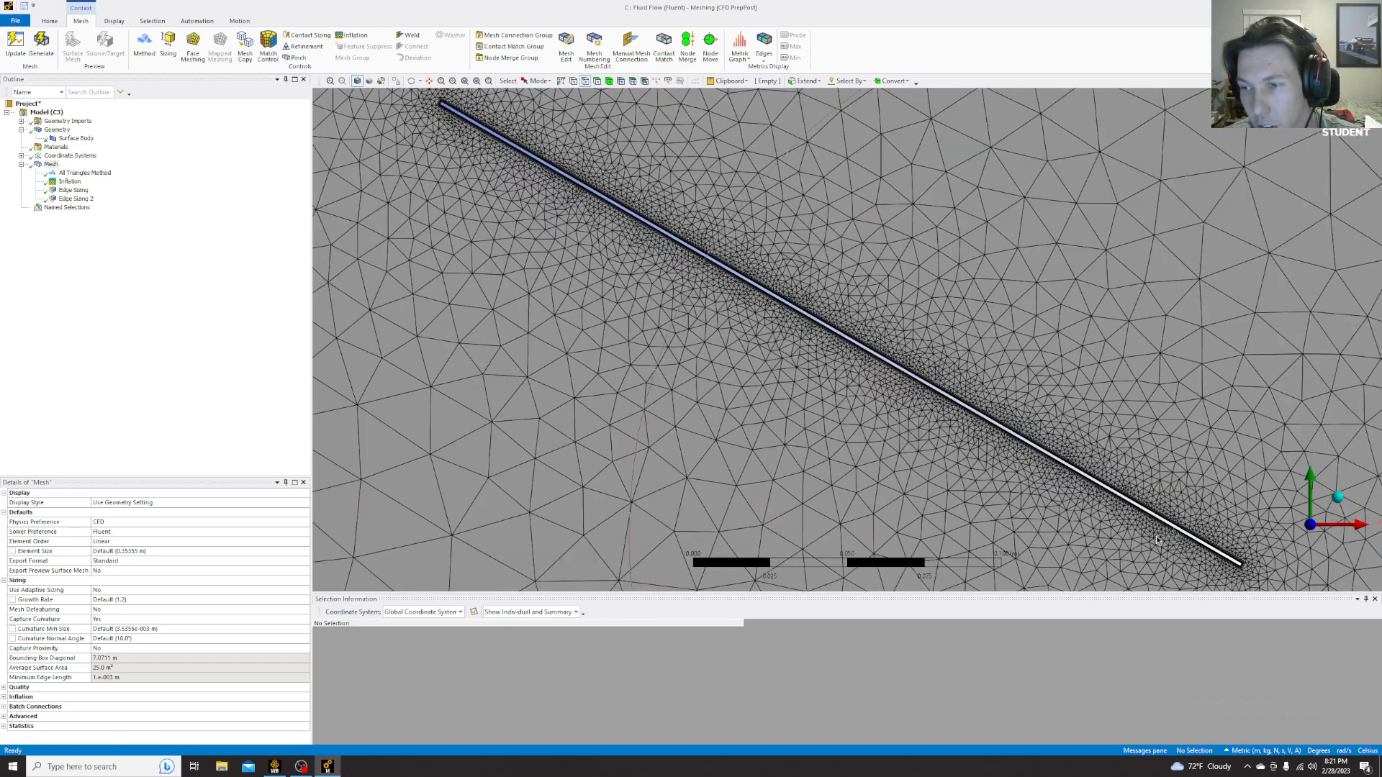
pyautogui.click(442, 105)
pyautogui.write('n')
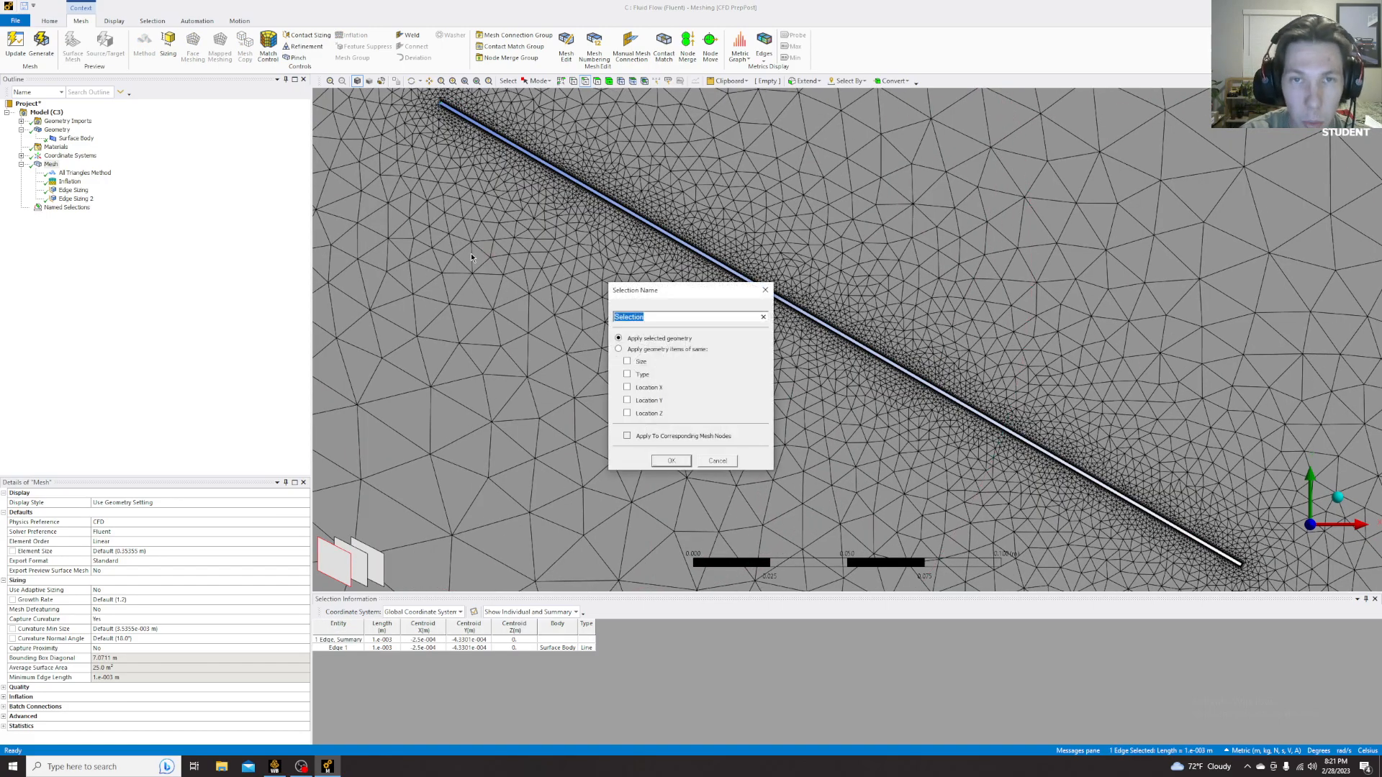
pyautogui.write('plate_left')
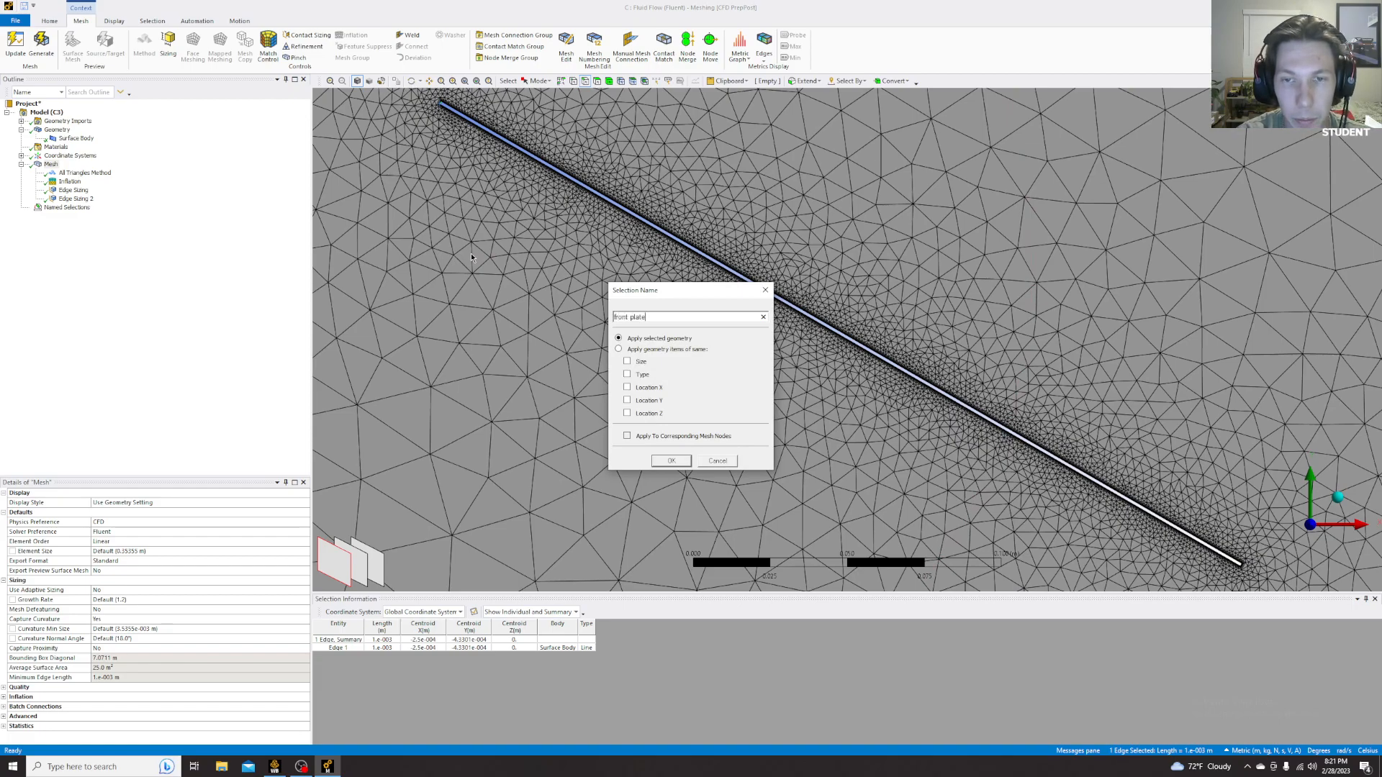
pyautogui.press('Return')
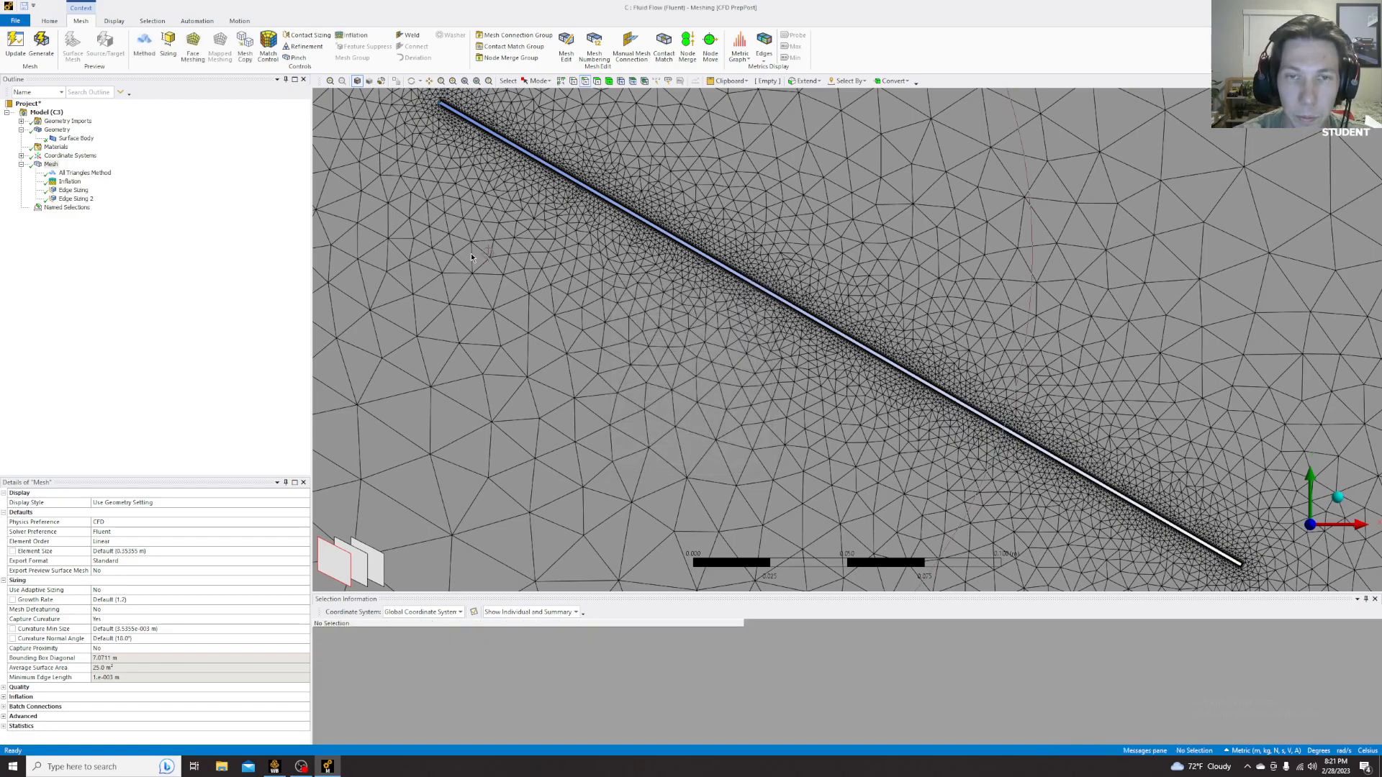
# - Create named selections for the plate's two long edges, calling the upper one top plate and the lower one bottom plate
pyautogui.click(549, 168)
pyautogui.write('plate top')
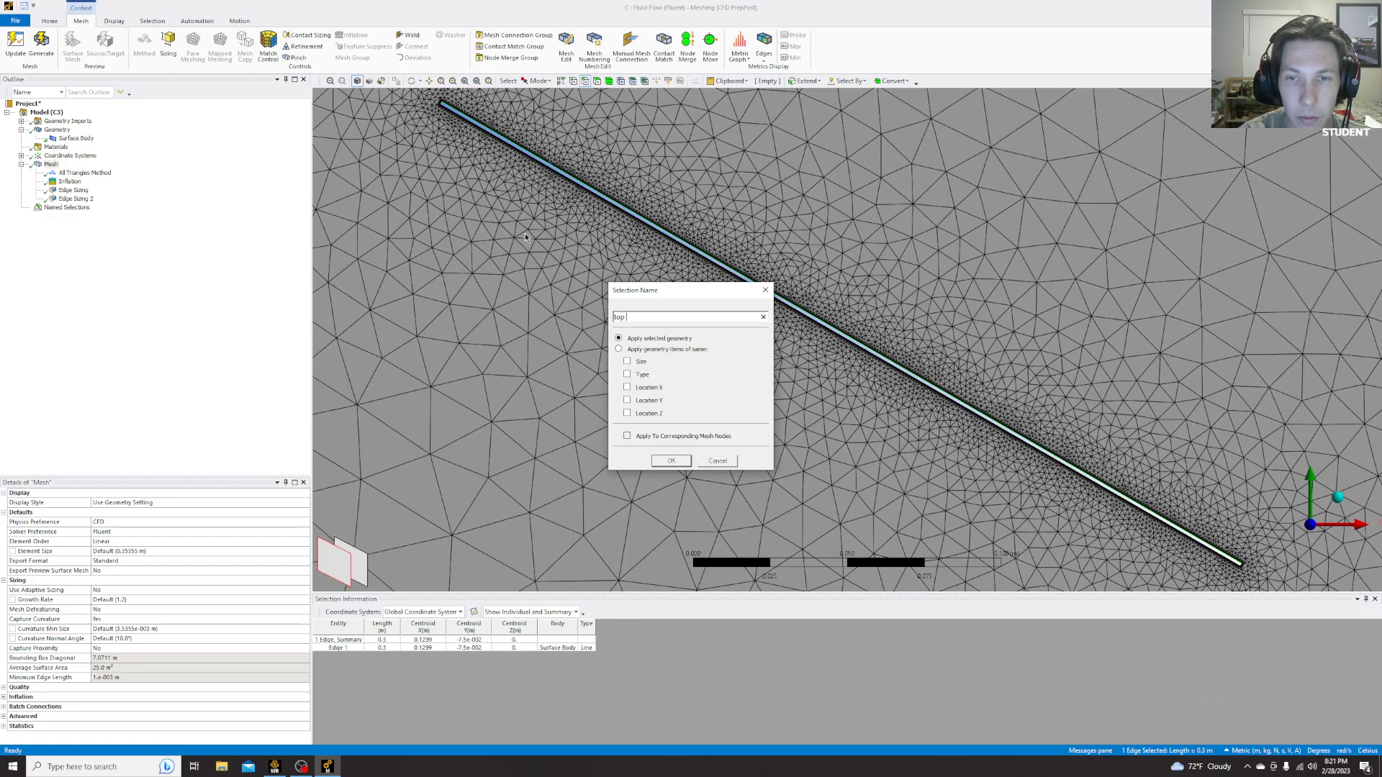
pyautogui.press('Return')
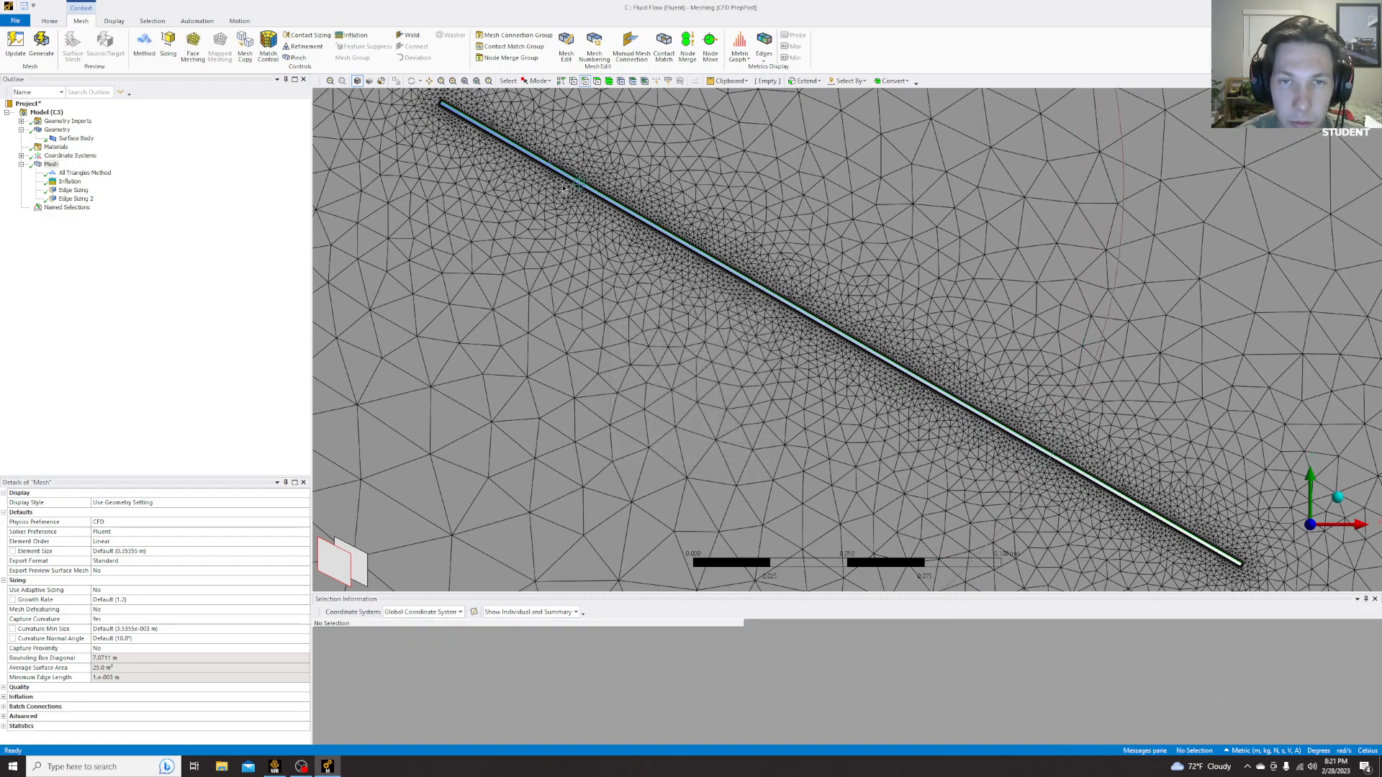
pyautogui.click(566, 180)
pyautogui.write('n')
pyautogui.write('bottom plate')
pyautogui.press('Return')
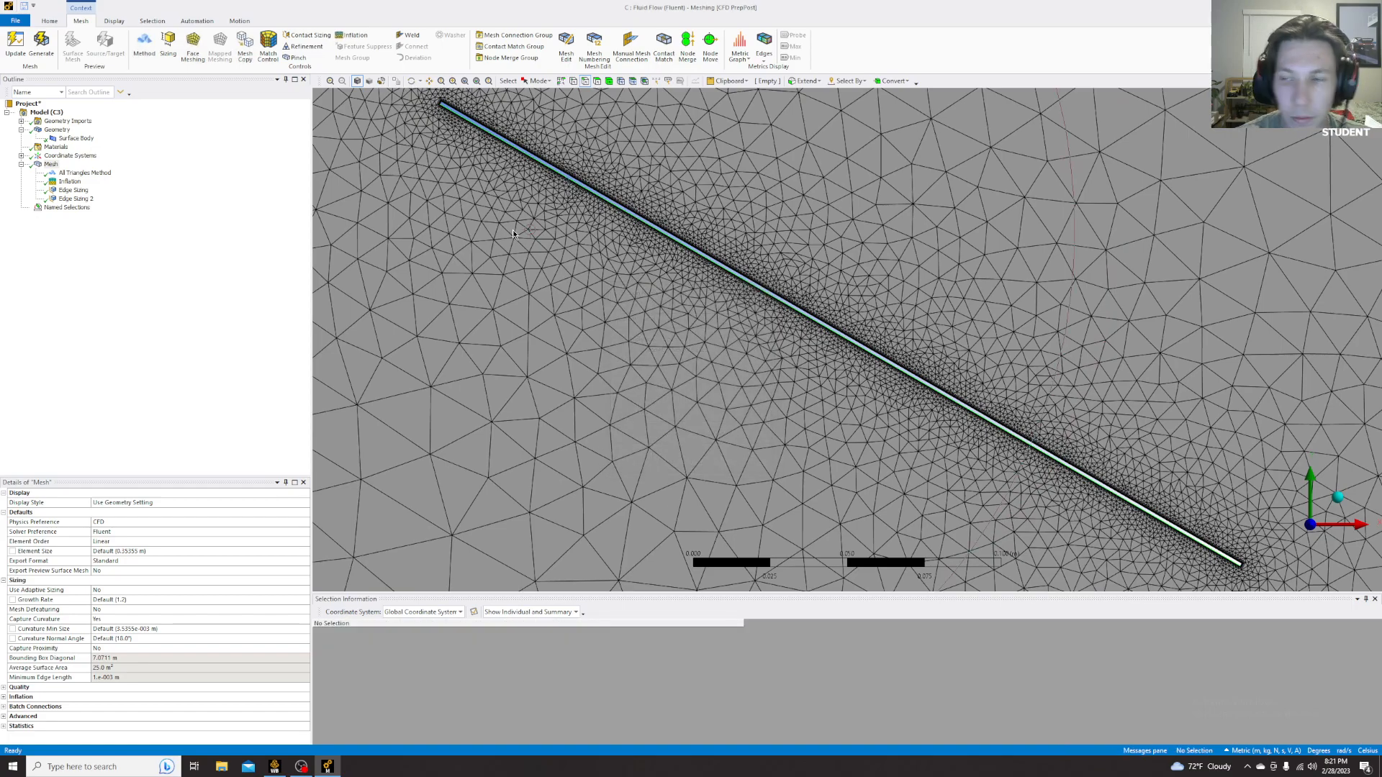
# - Create a named selection called back plate from the short edge at the plate's lower-right end
pyautogui.click(1247, 572)
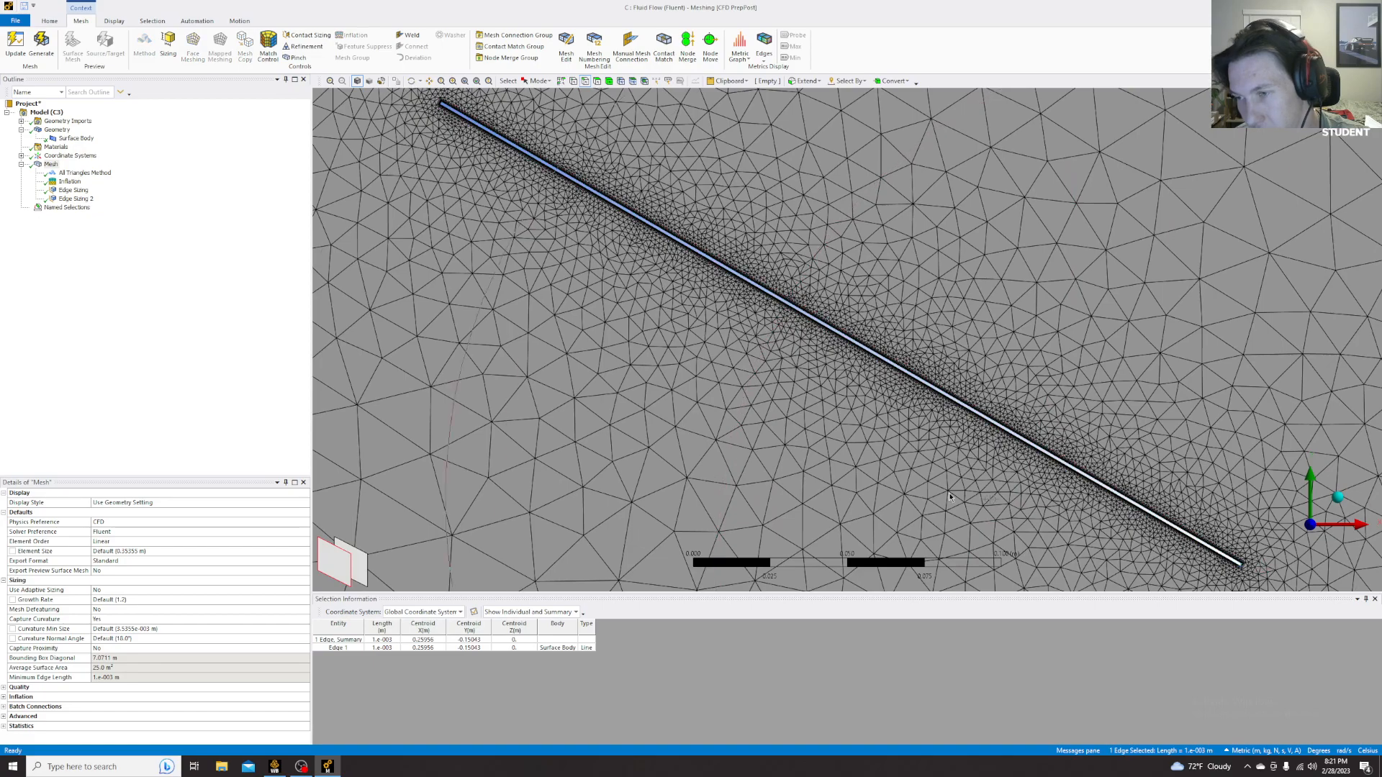
pyautogui.write('nback pl')
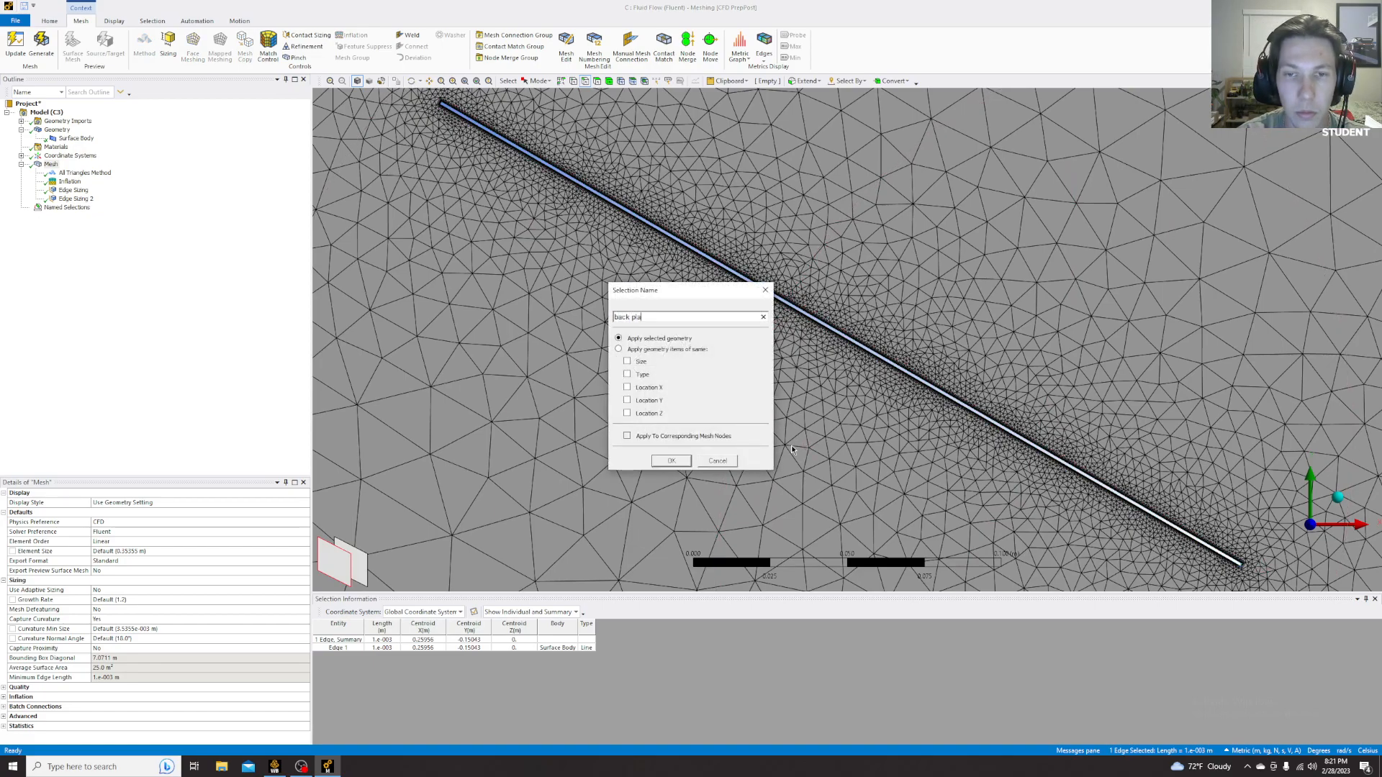
pyautogui.write('ate')
pyautogui.press('Return')
# - Review each named selection, from inlet, outlet and symmetry to the four plate edges, checking which edge it covers
pyautogui.scroll(3, 797, 347)
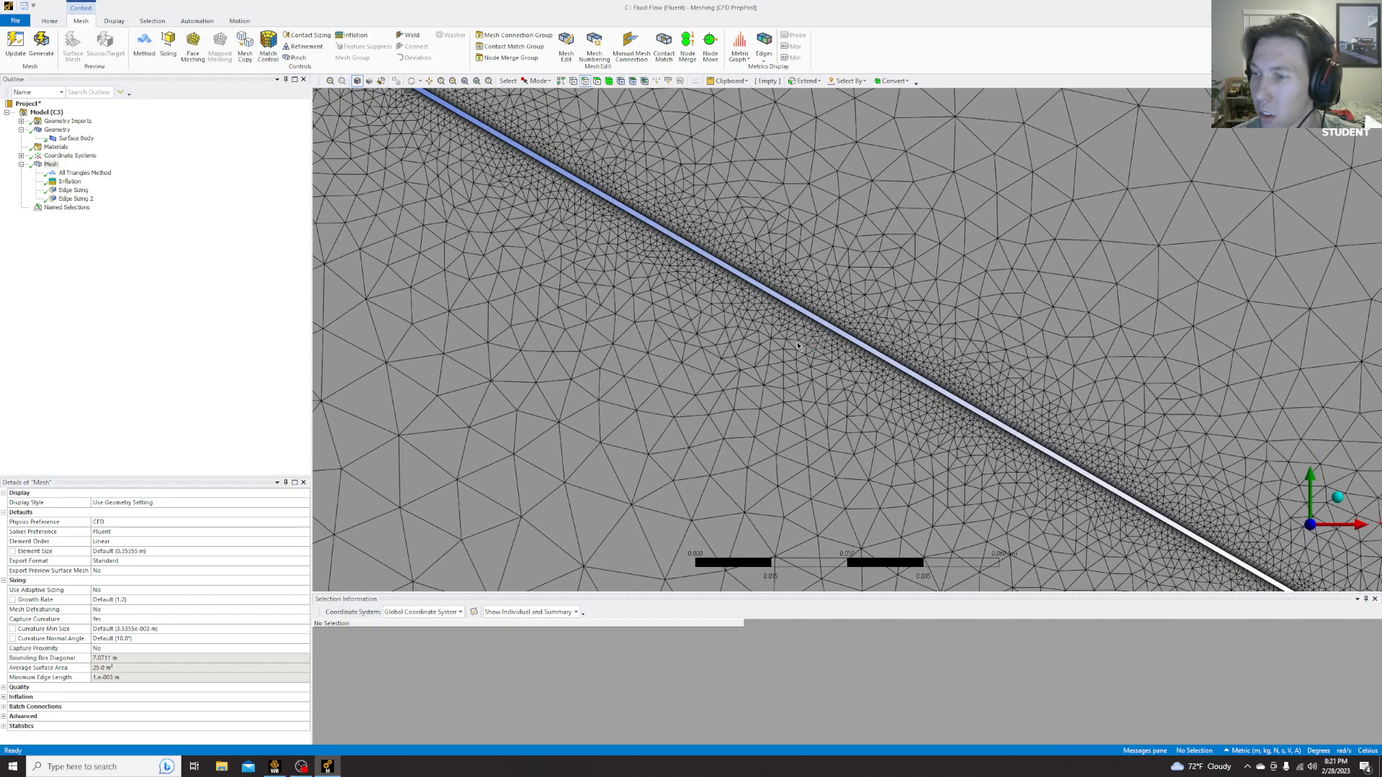
pyautogui.scroll(-15, 797, 346)
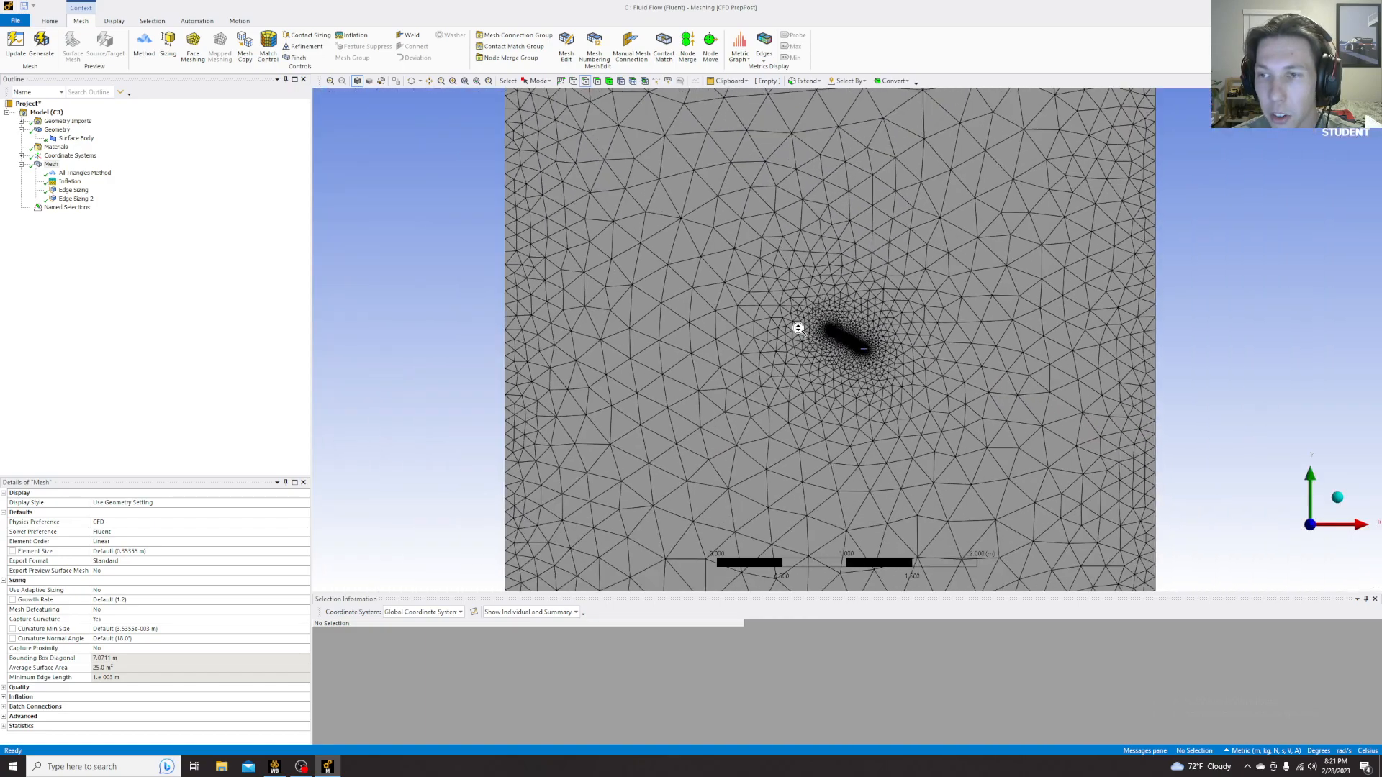
pyautogui.scroll(-5, 797, 328)
pyautogui.click(66, 207)
pyautogui.click(22, 207)
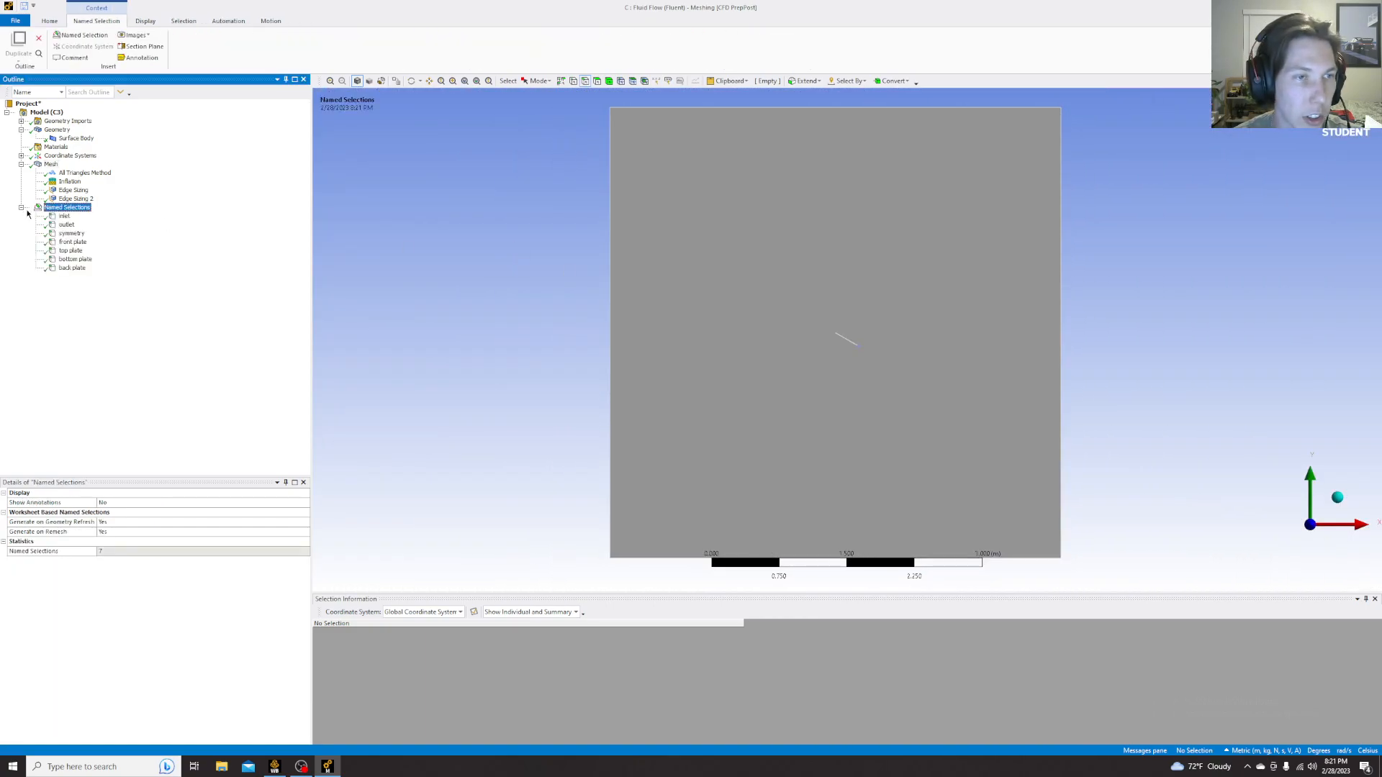
pyautogui.click(65, 216)
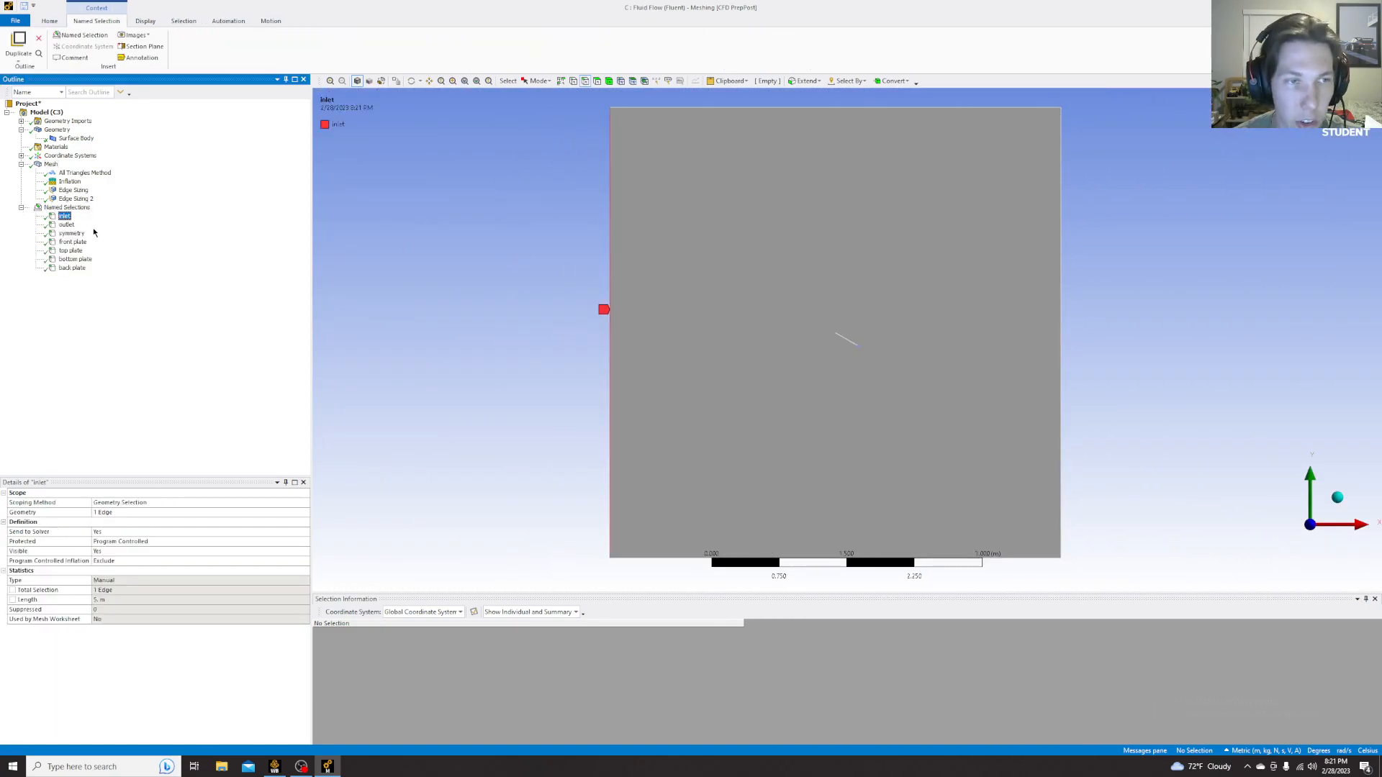
pyautogui.click(66, 224)
pyautogui.click(70, 233)
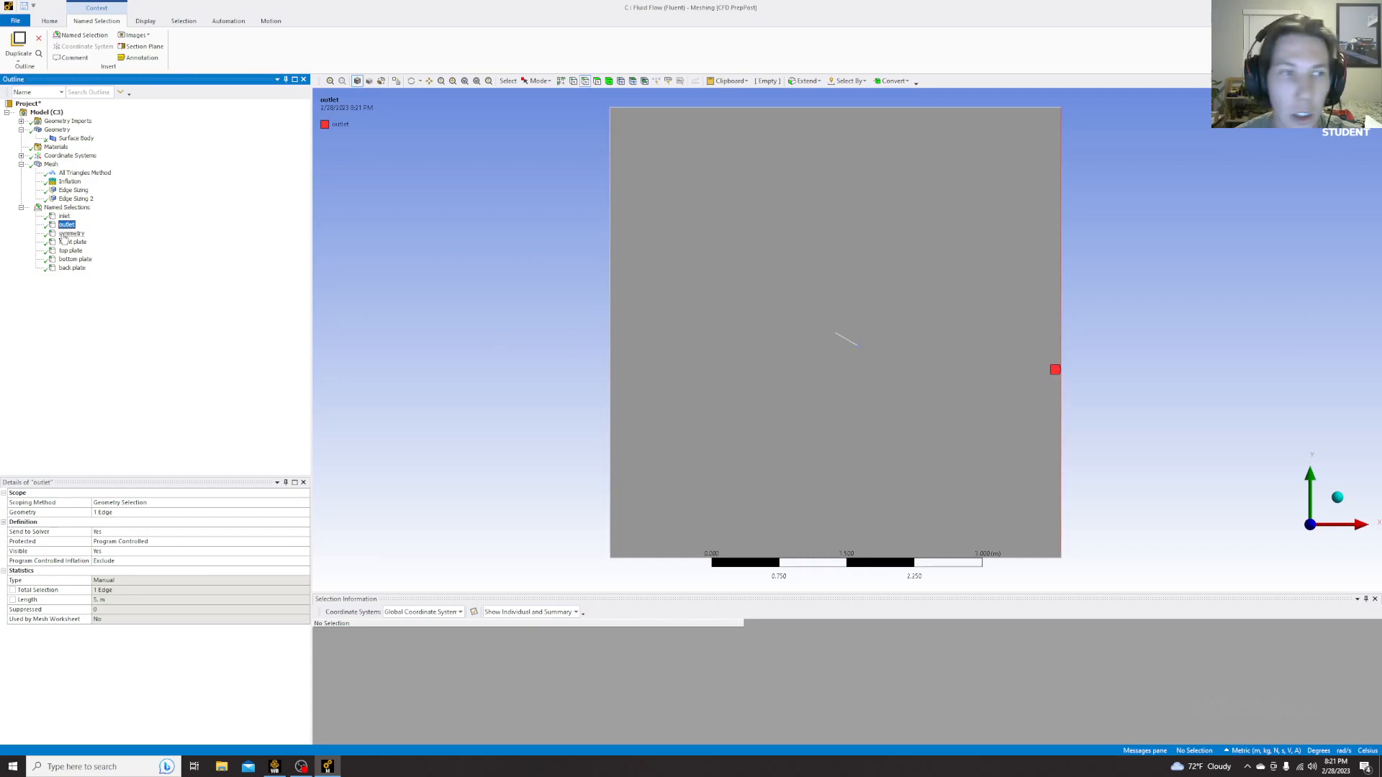
pyautogui.click(66, 242)
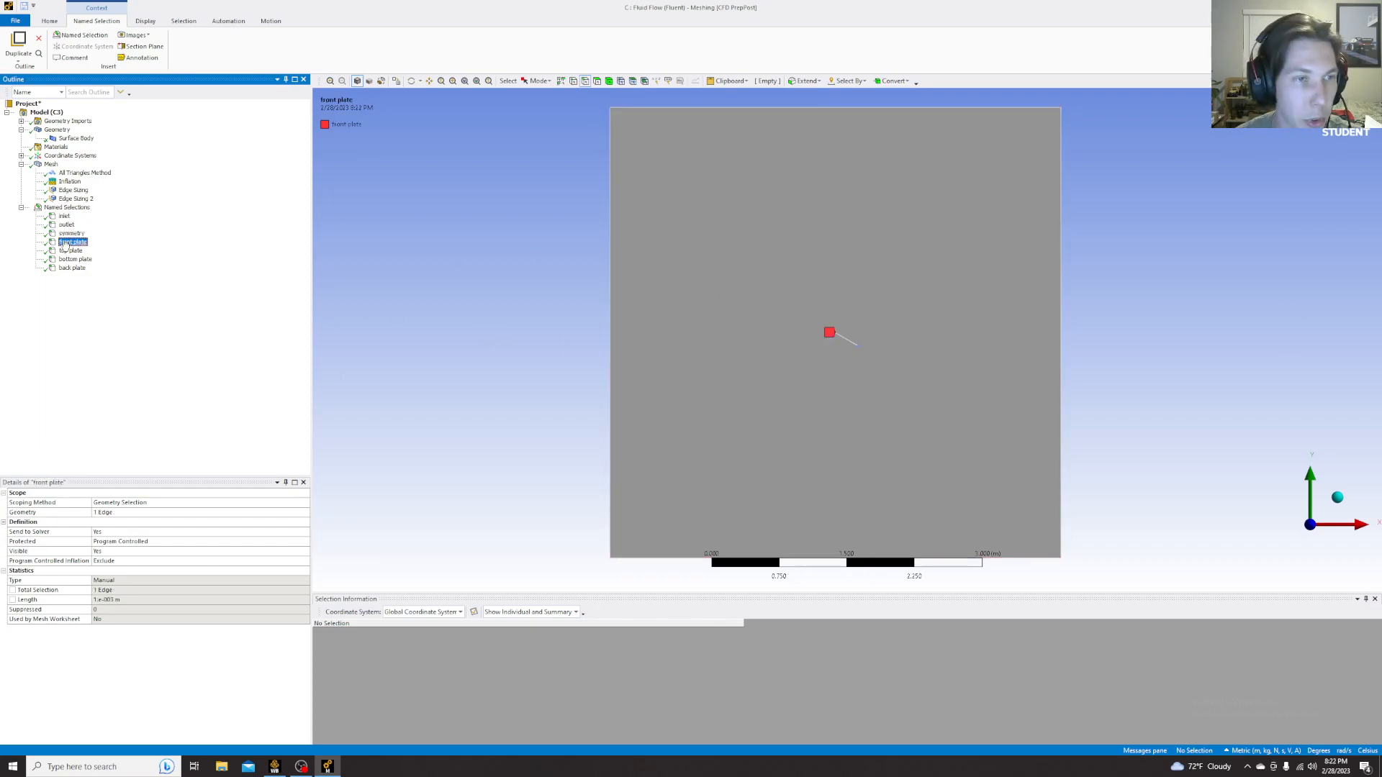
pyautogui.click(69, 251)
pyautogui.click(67, 259)
pyautogui.click(69, 269)
pyautogui.click(68, 253)
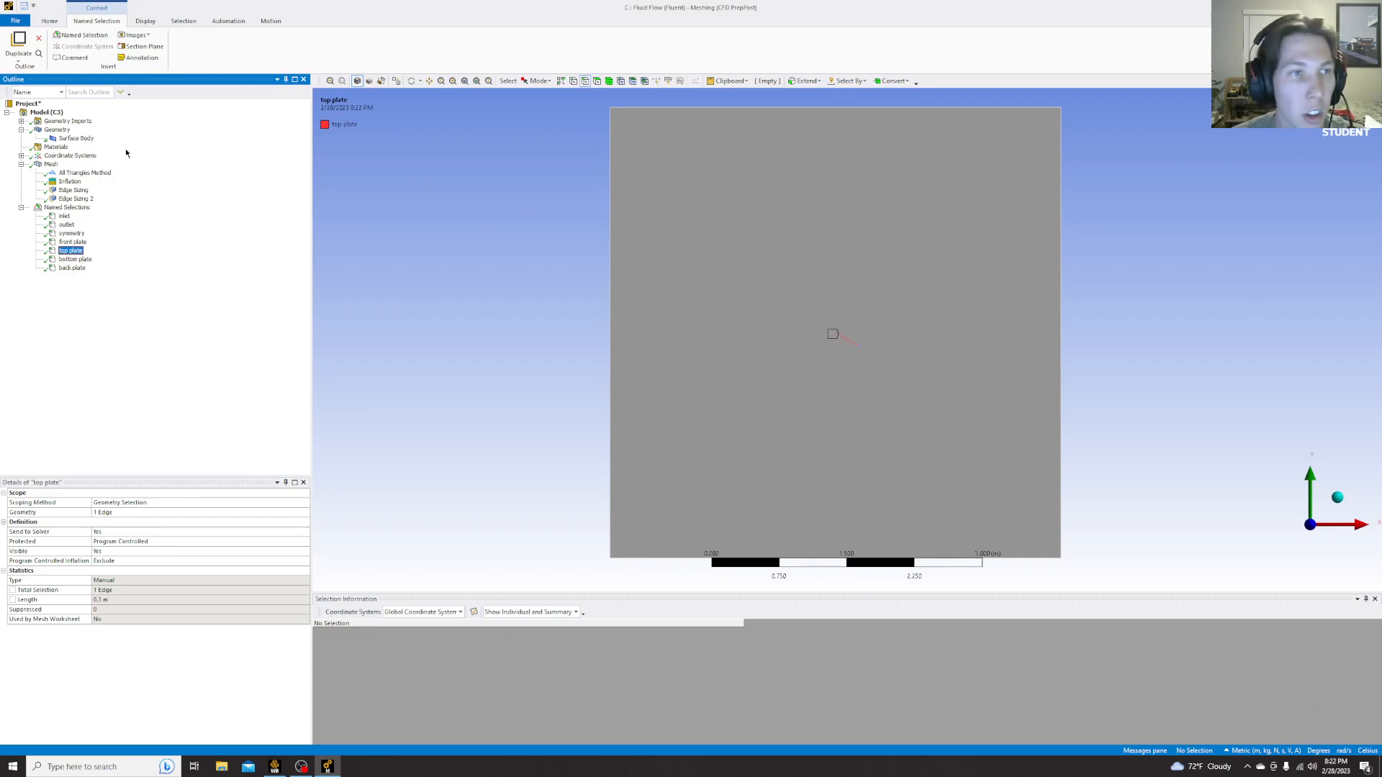
# - Return to the Workbench project schematic and update the Mesh cell of system C
pyautogui.click(51, 164)
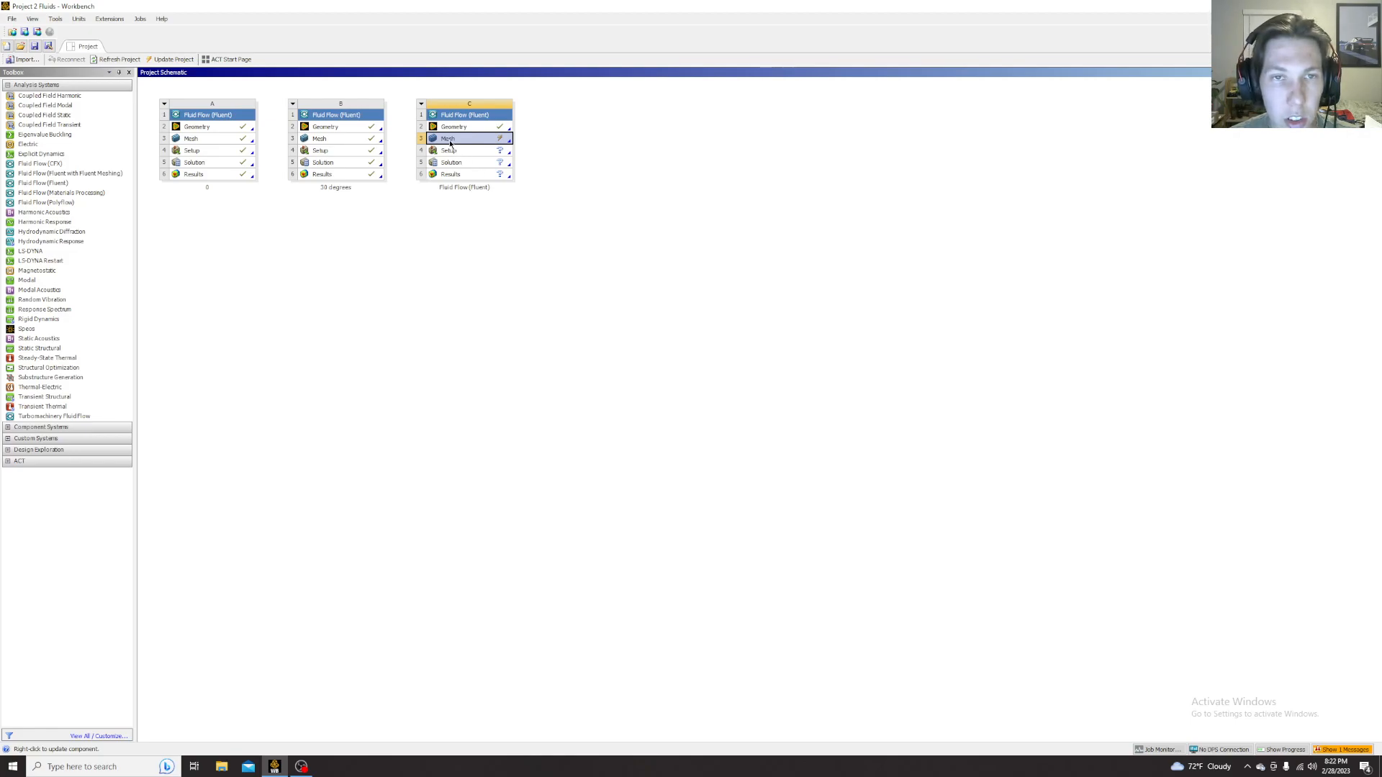
pyautogui.rightClick(449, 144)
pyautogui.click(478, 211)
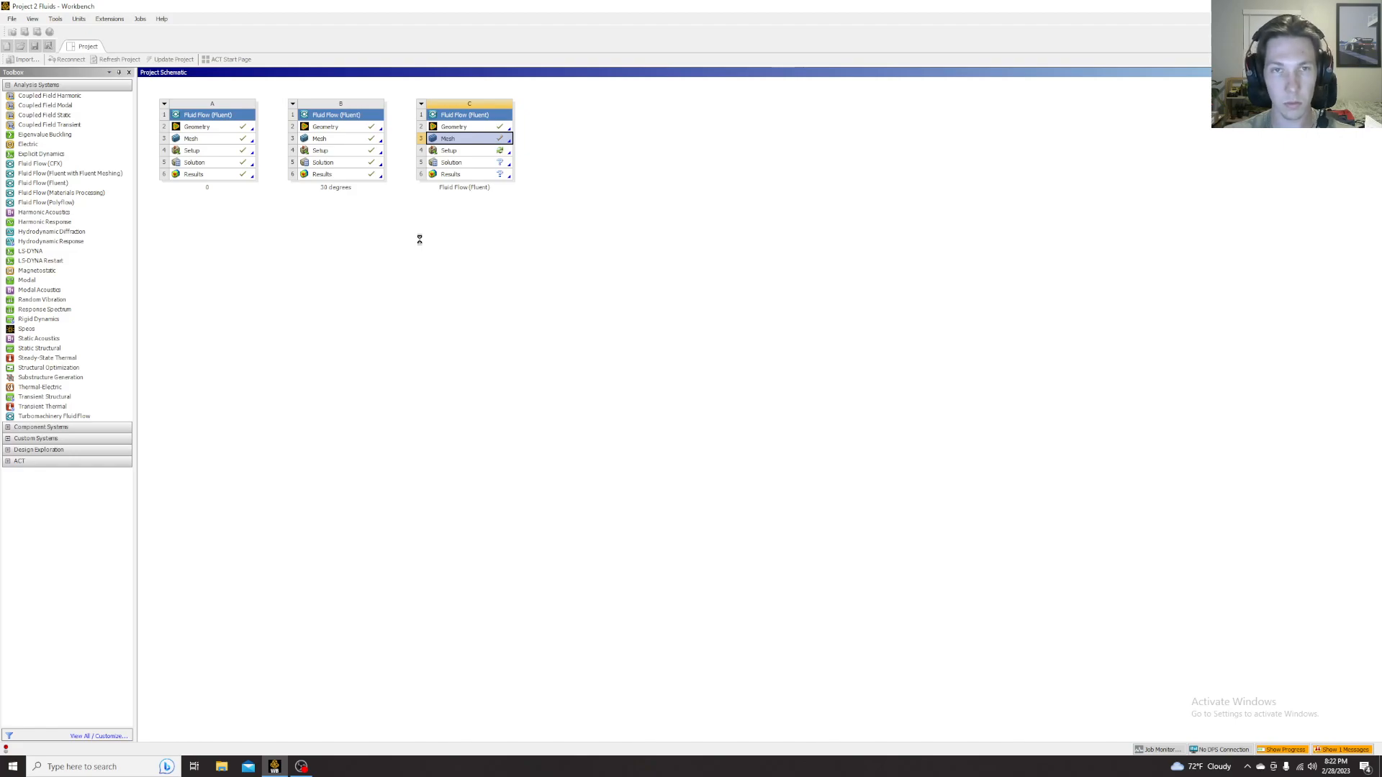
# - Open the Setup of system C in Fluent with double precision and 4 solver processes, and dismiss the behavioral changes notice
pyautogui.doubleClick(449, 150)
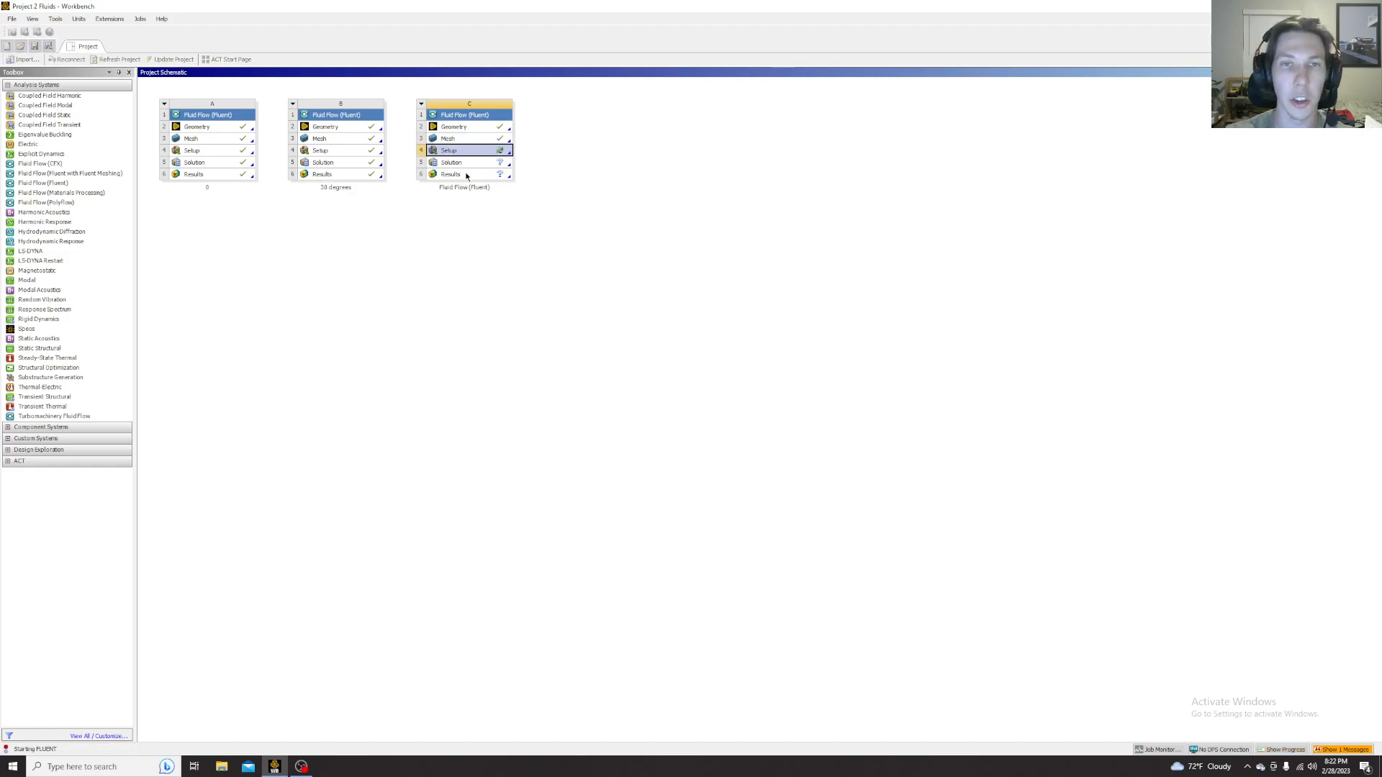
pyautogui.click(733, 344)
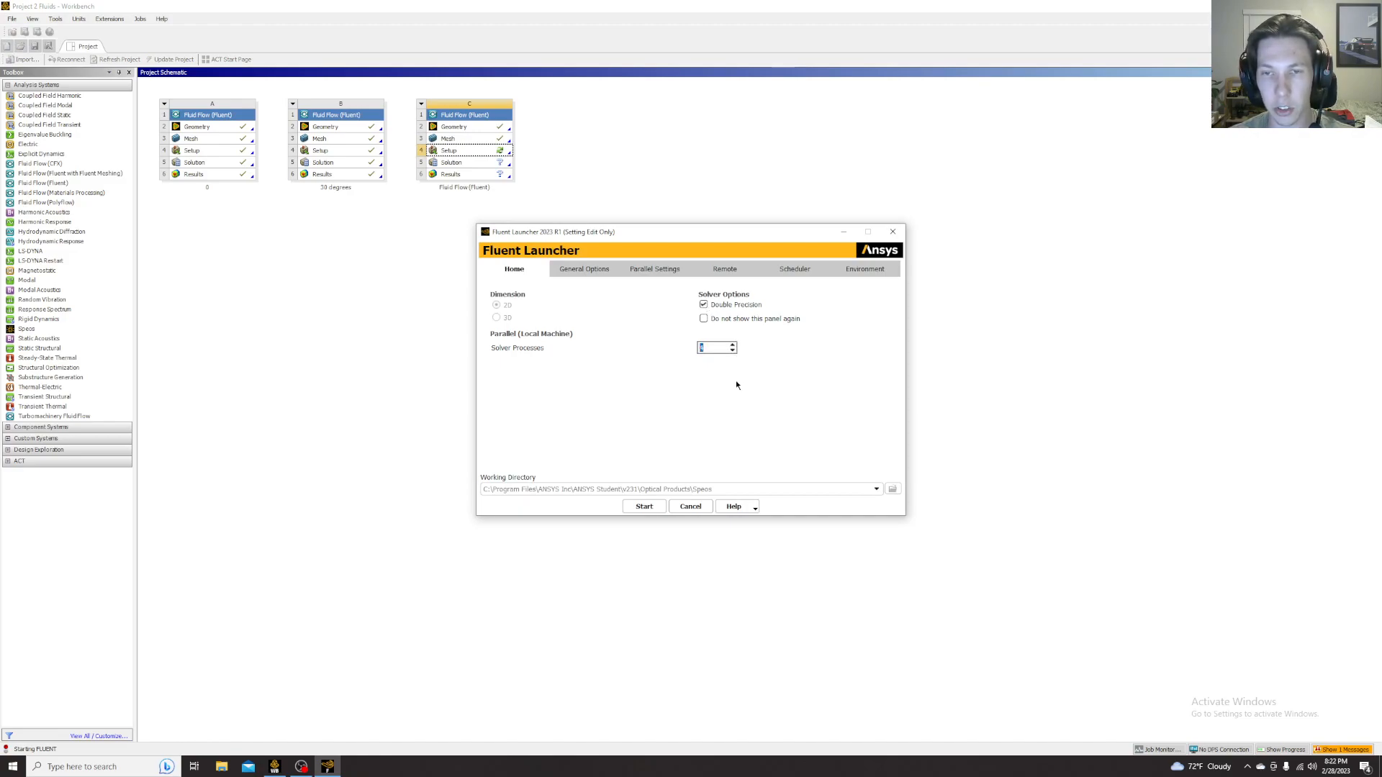
pyautogui.click(644, 507)
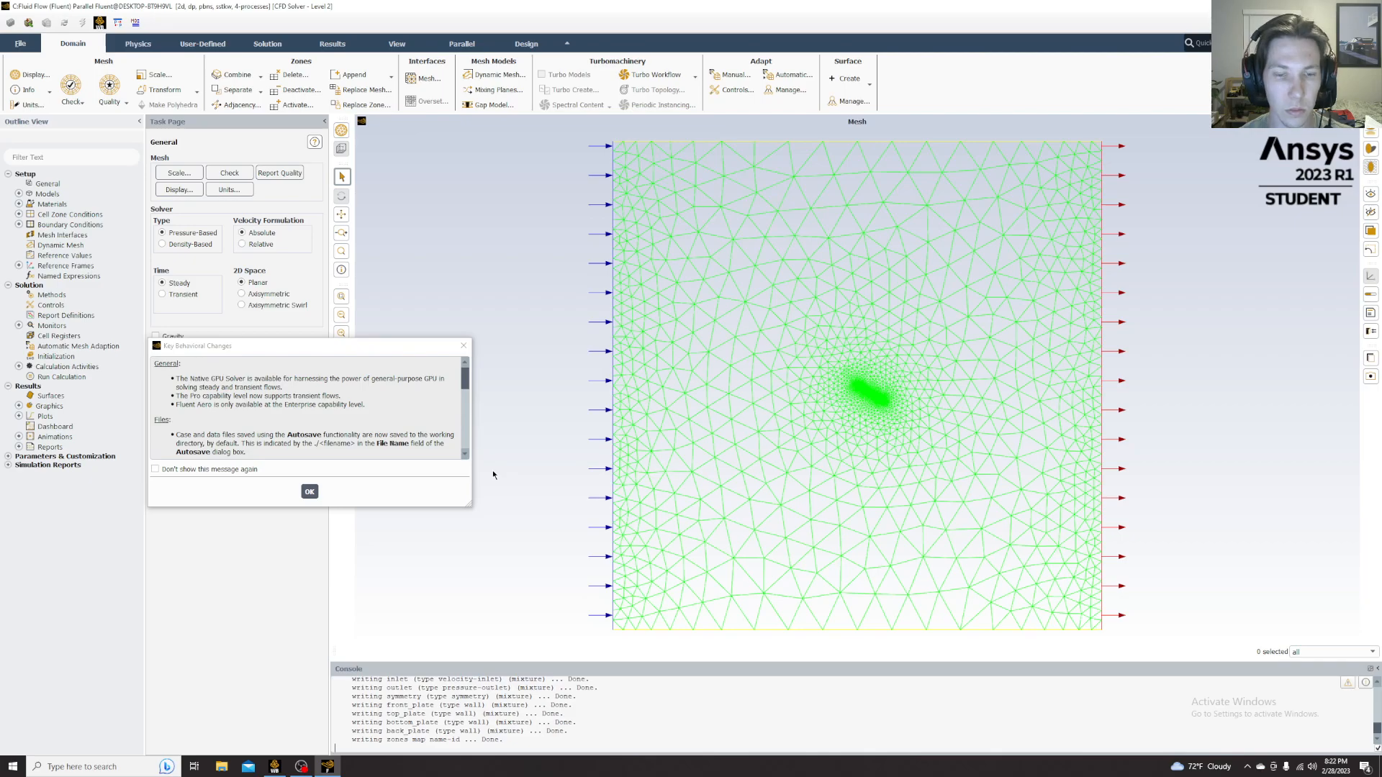
pyautogui.click(310, 491)
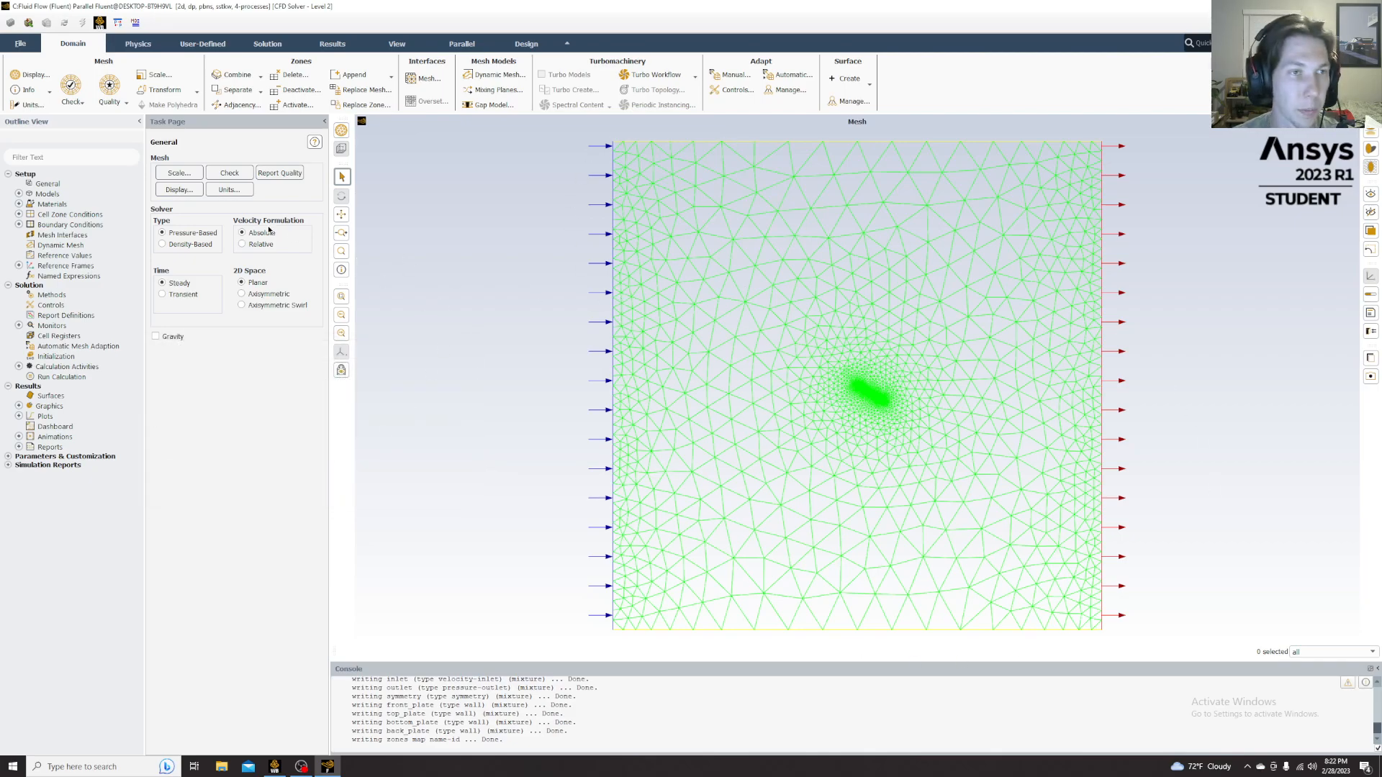
# - Set the viscous model to standard k-epsilon (2 eqn) with Enhanced Wall Treatment and Pressure Gradient Effects enabled
pyautogui.click(19, 194)
pyautogui.click(69, 225)
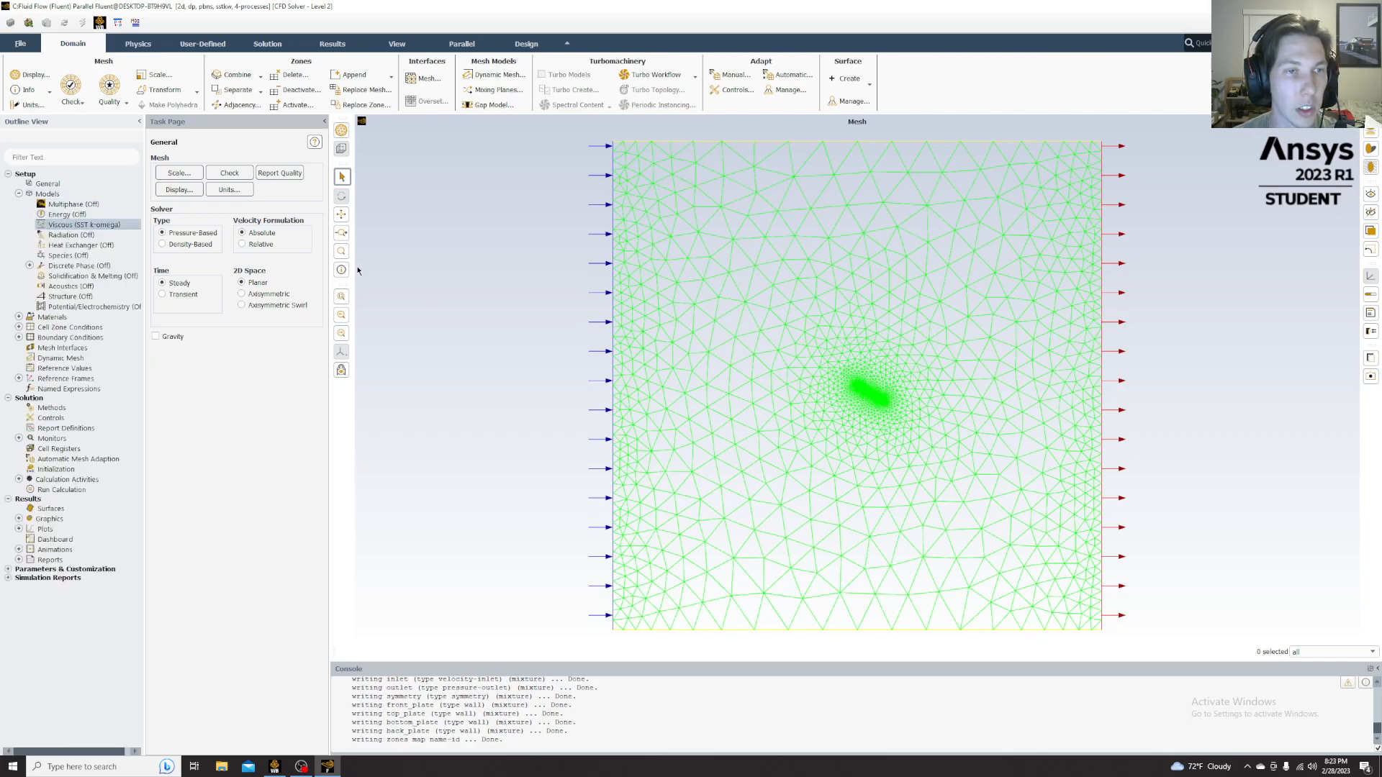
pyautogui.moveTo(250, 353); pyautogui.dragTo(245, 176)
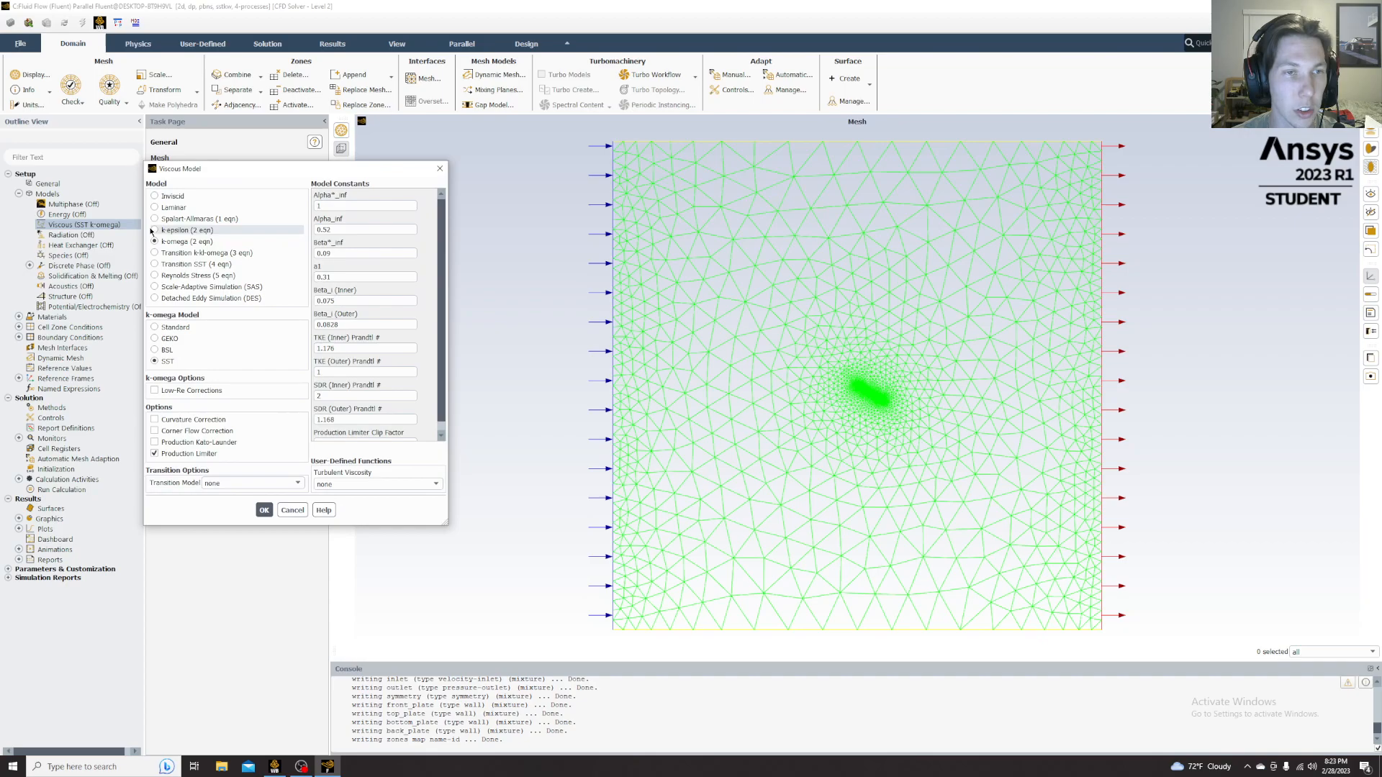
pyautogui.click(155, 231)
pyautogui.moveTo(223, 175); pyautogui.dragTo(236, 122)
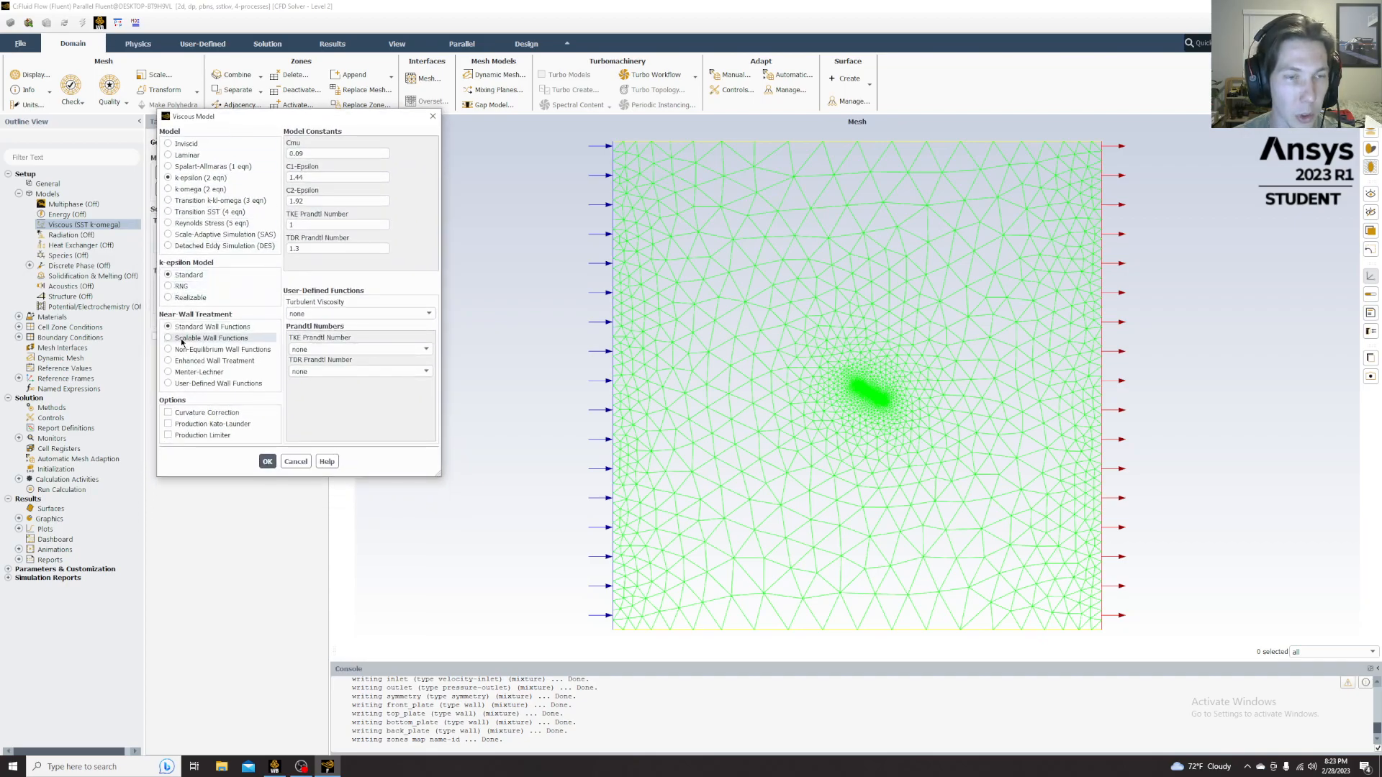
pyautogui.click(170, 361)
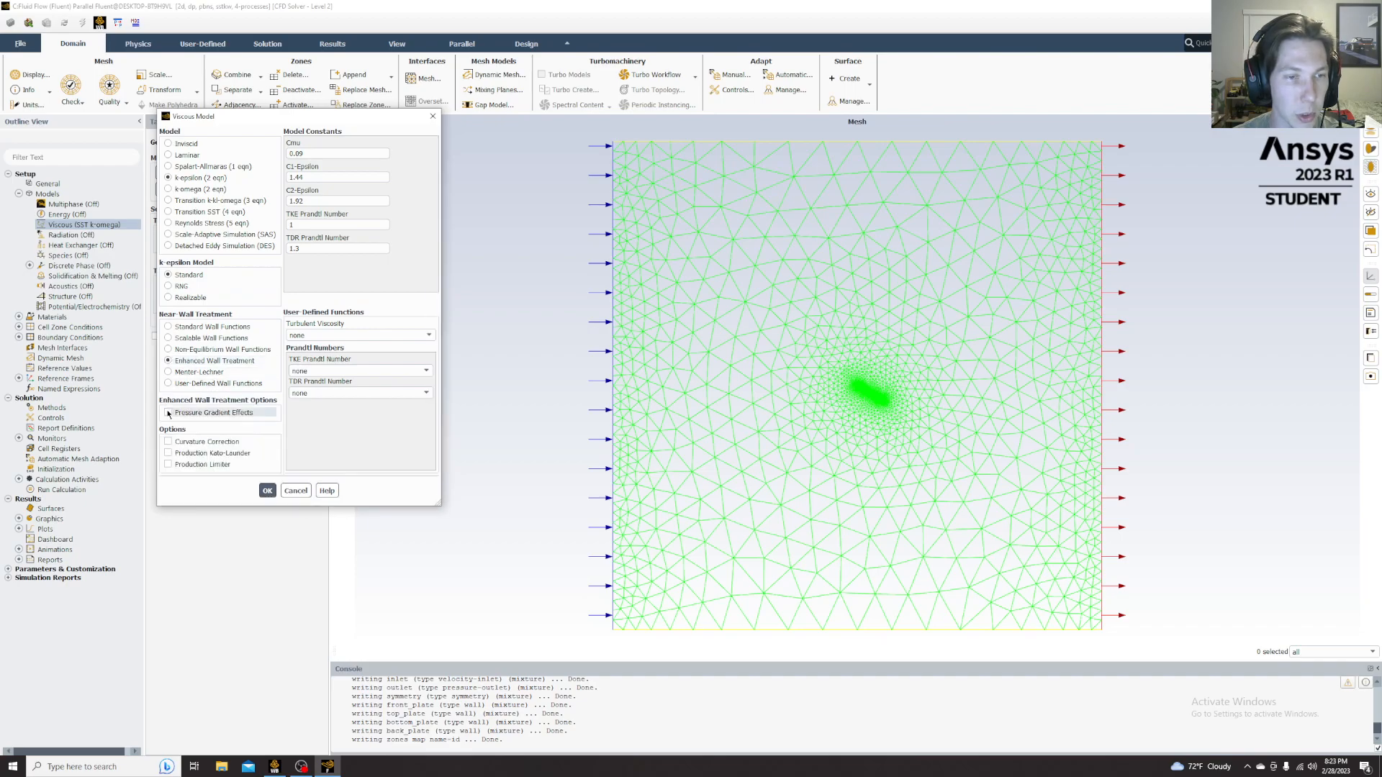
pyautogui.click(268, 491)
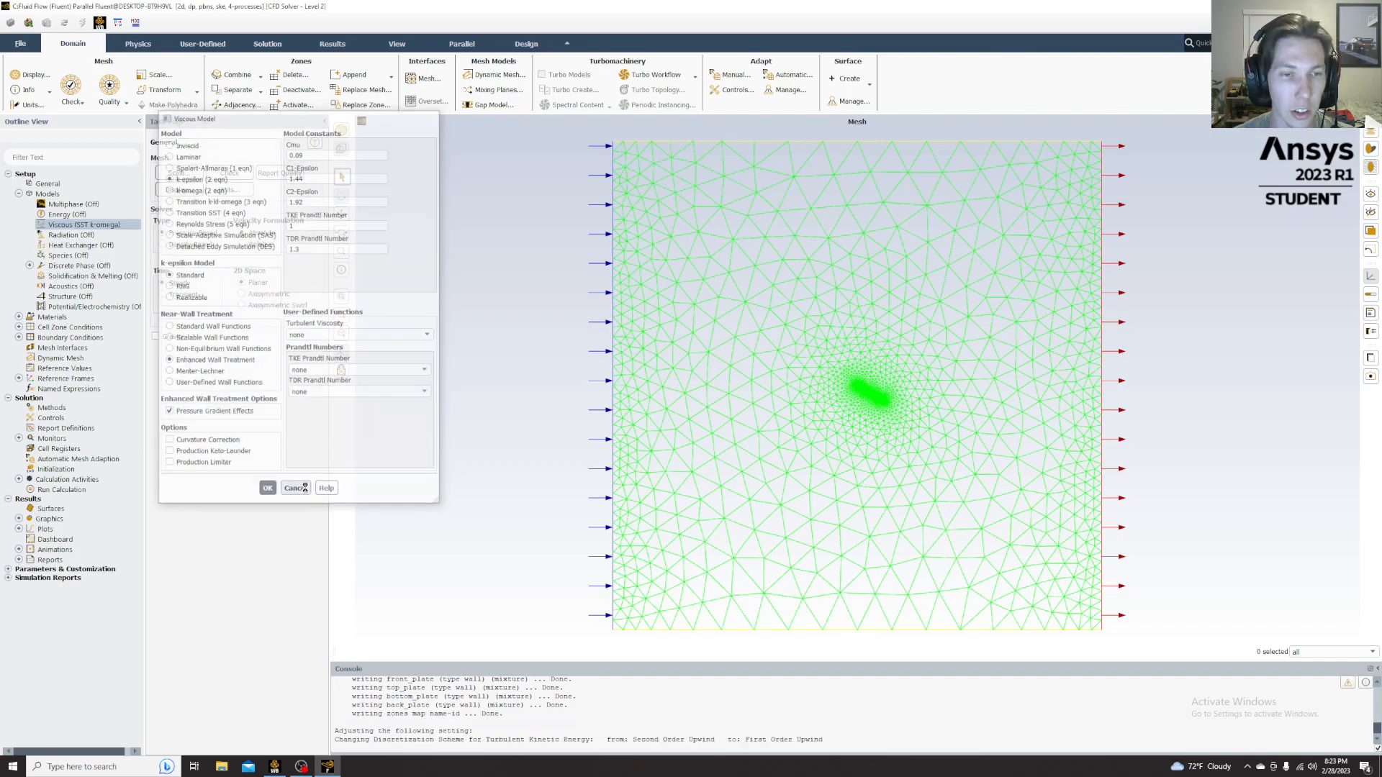
# - Edit the fluid material air to a density of 1.2 kg/m³ and a viscosity of 1.8e-05 kg/(m s), and apply the change
pyautogui.click(19, 316)
pyautogui.click(30, 328)
pyautogui.doubleClick(64, 337)
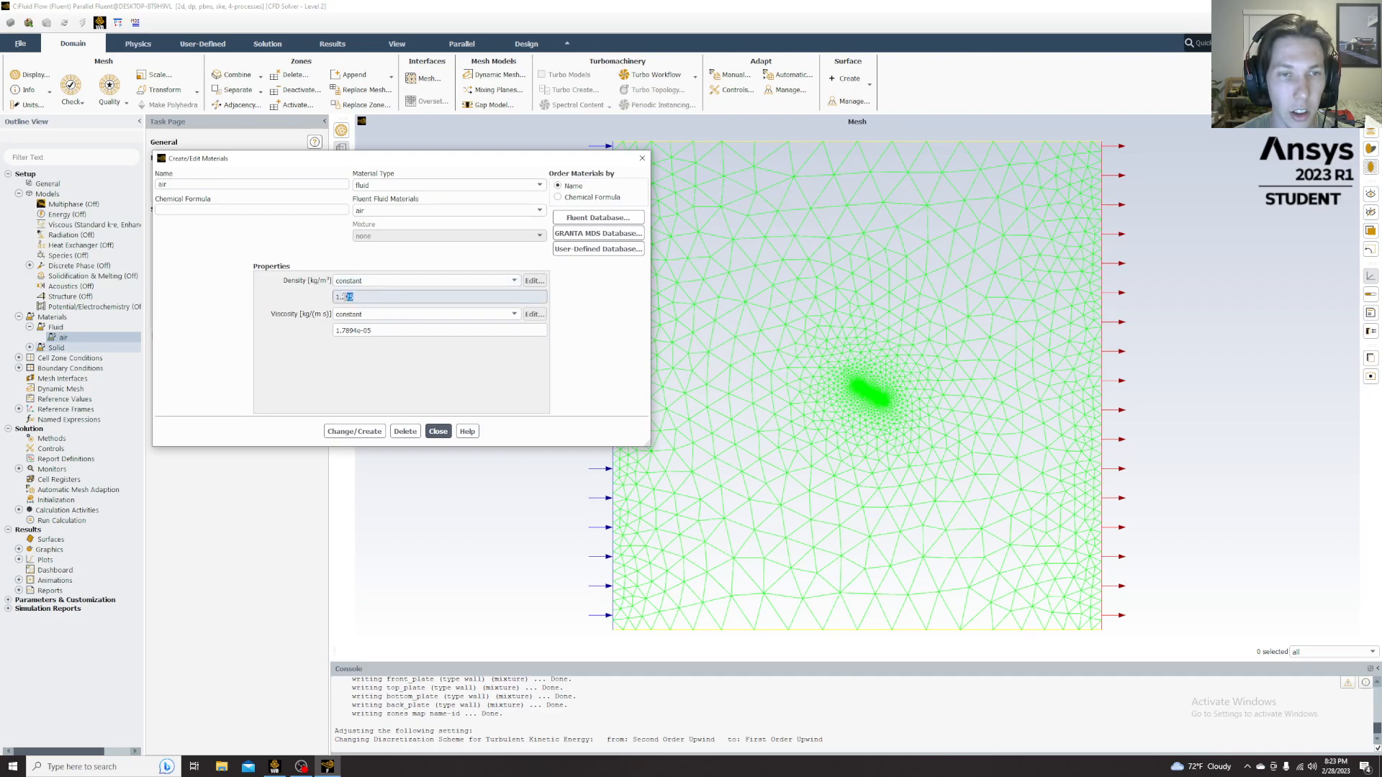
pyautogui.press('BackSpace')
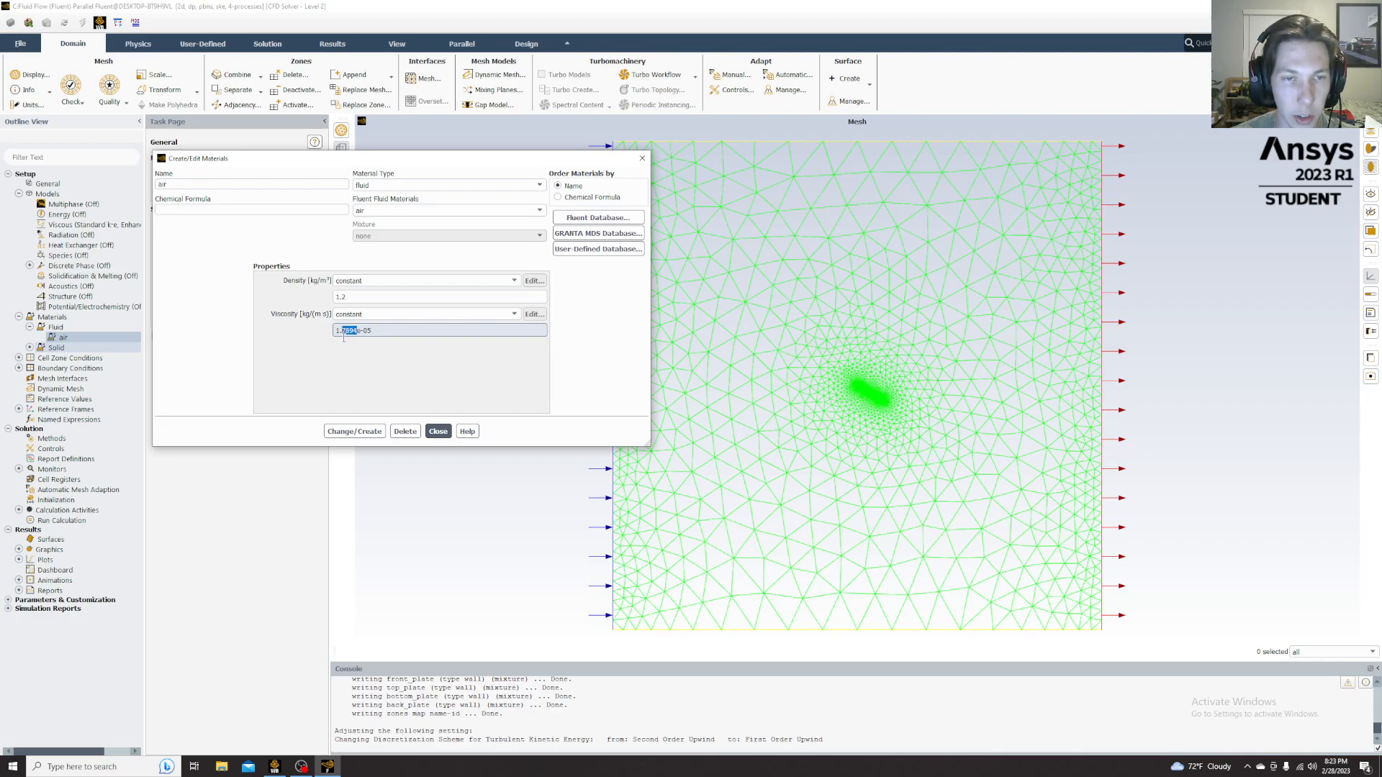
pyautogui.write('8')
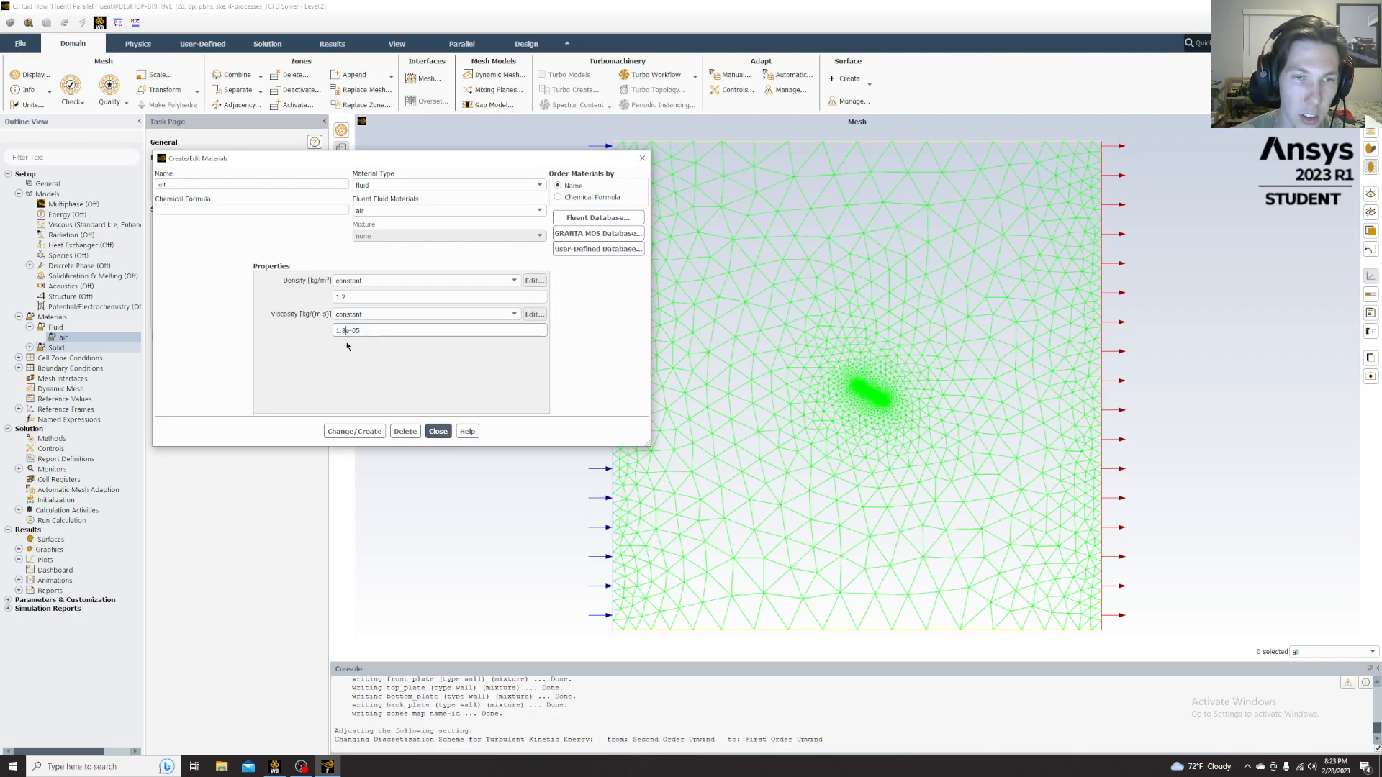
pyautogui.click(346, 433)
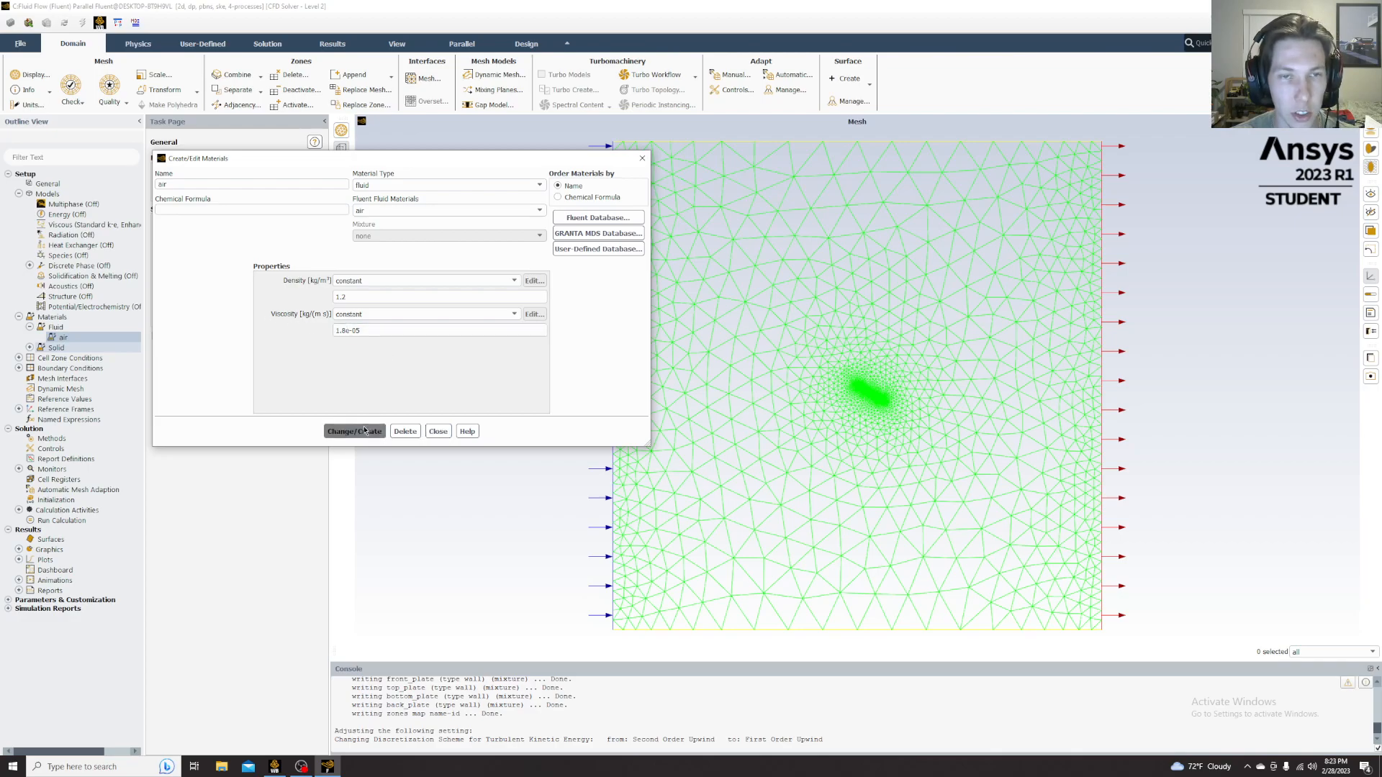
pyautogui.click(438, 432)
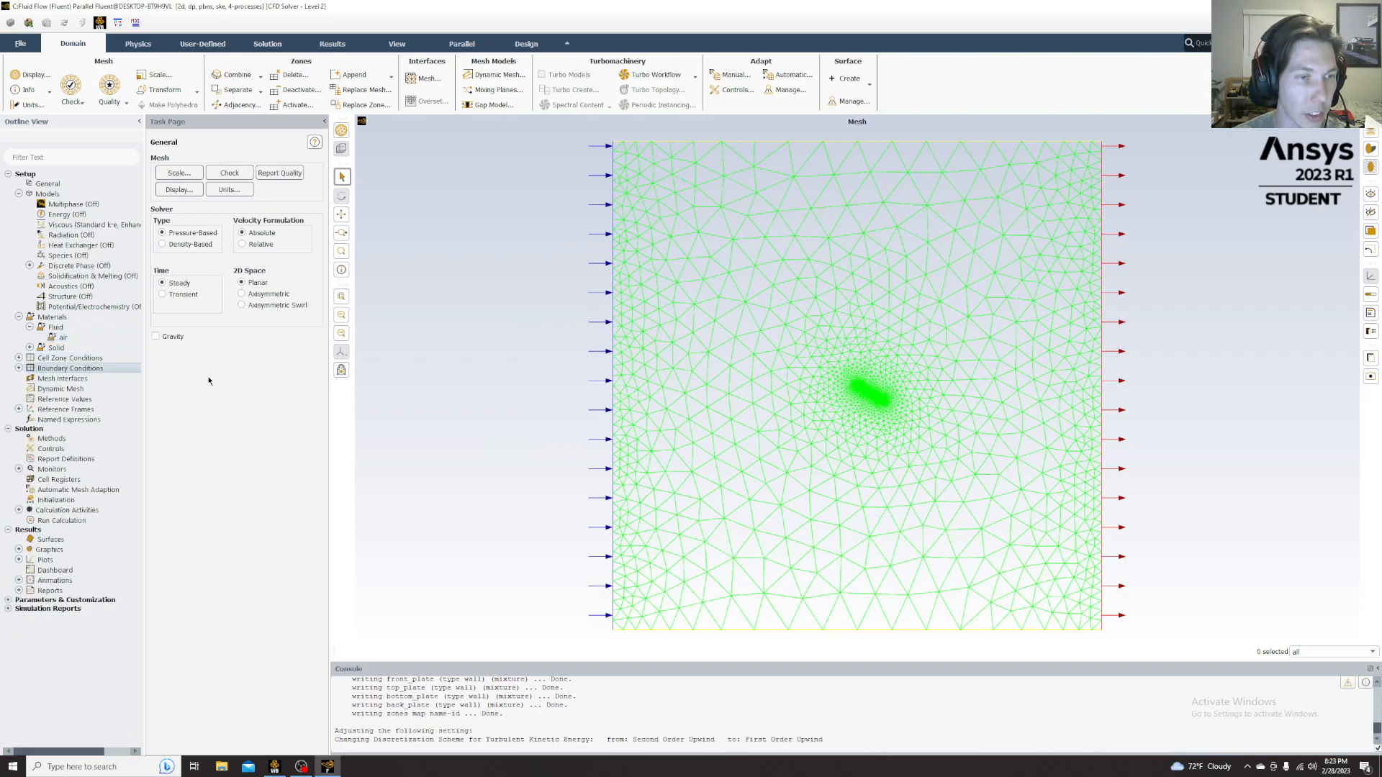
# - Set the velocity magnitude of the inlet boundary condition to 15 m/s and apply it
pyautogui.click(69, 368)
pyautogui.click(180, 206)
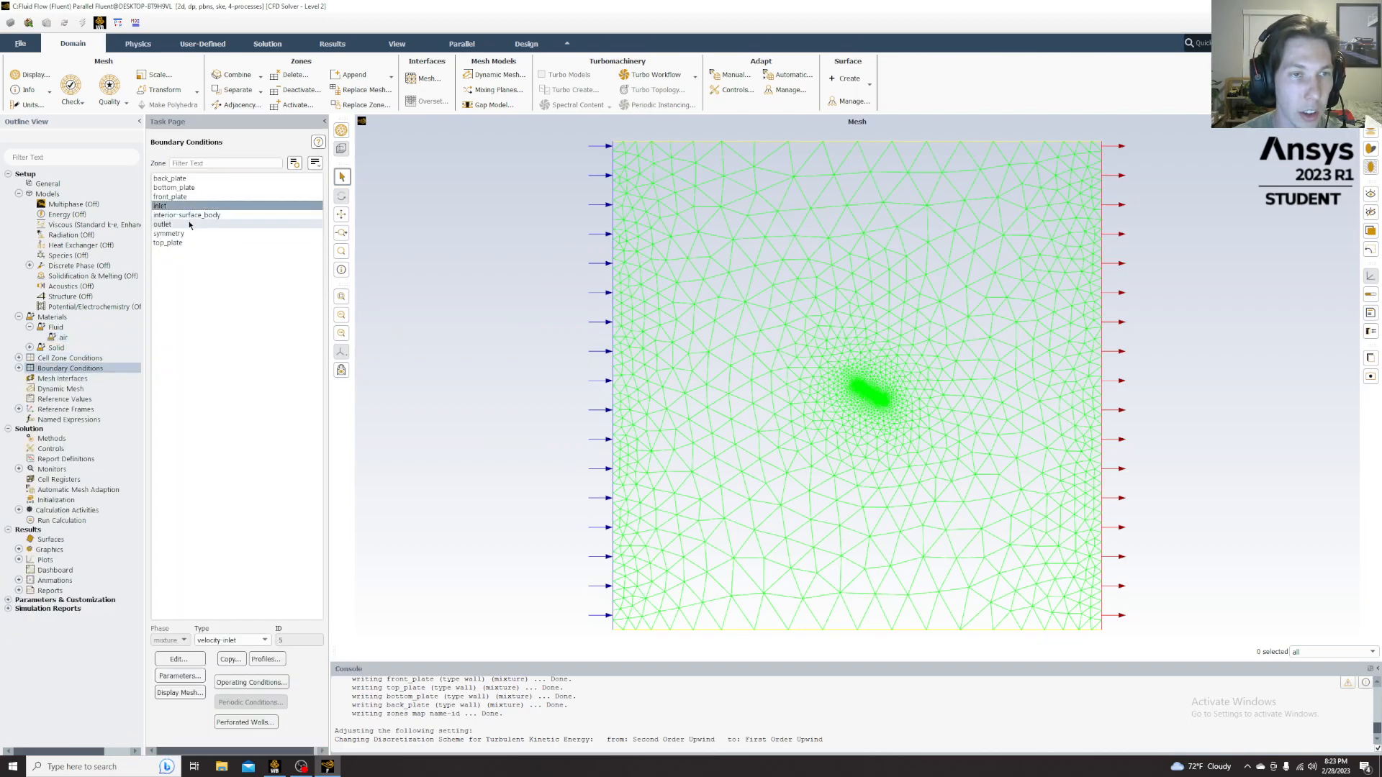
pyautogui.click(179, 659)
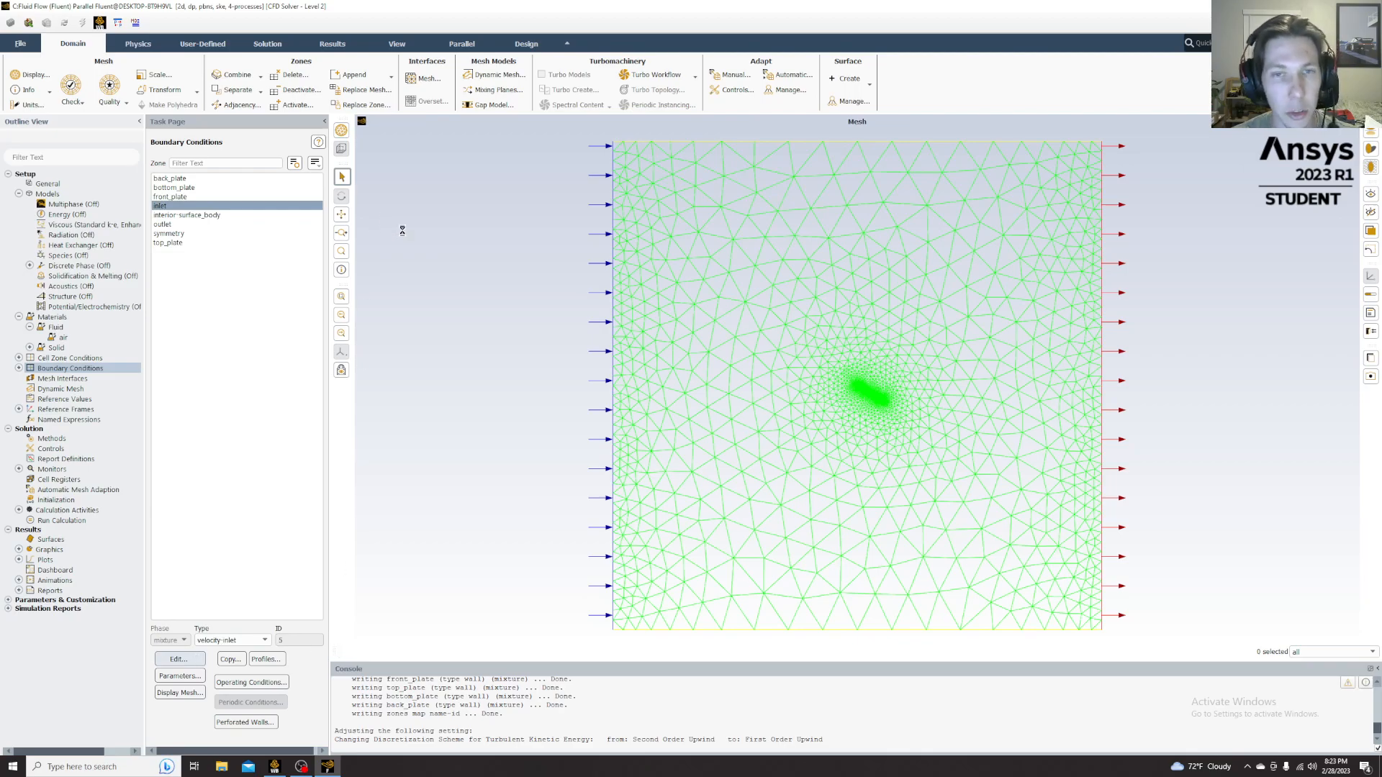
pyautogui.doubleClick(340, 438)
pyautogui.click(294, 542)
pyautogui.click(323, 543)
pyautogui.click(19, 370)
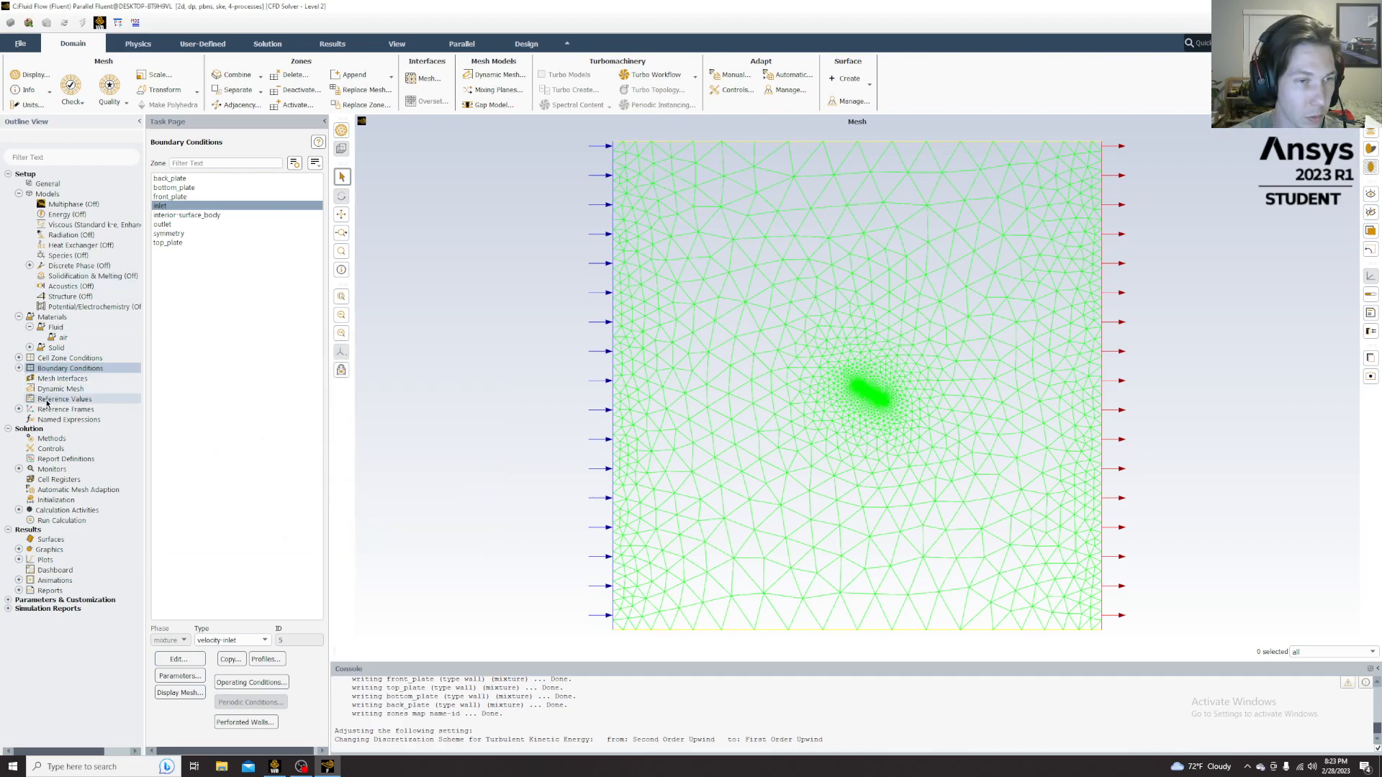
# - Compute the reference values from the inlet, with the length set to 0.3 m and the area to 0.3 m²
pyautogui.click(51, 398)
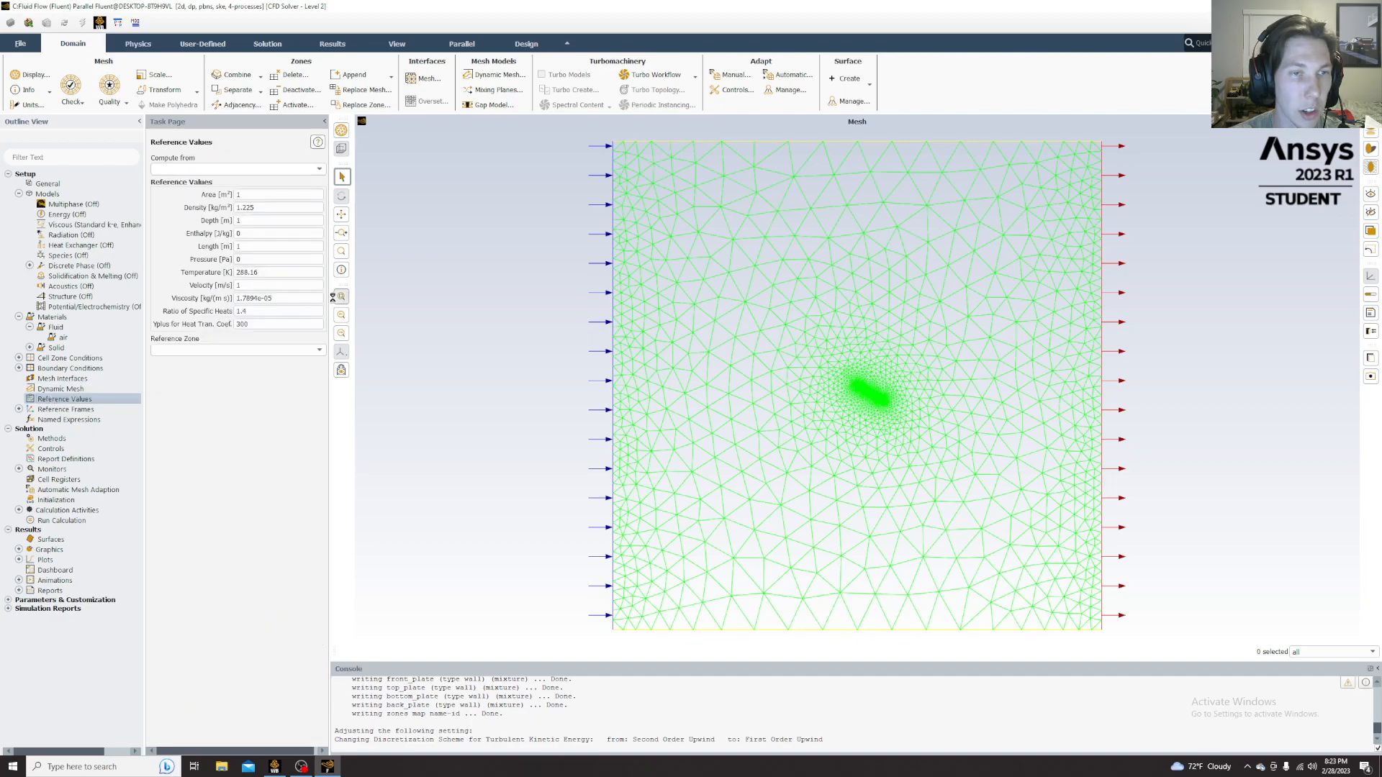
pyautogui.click(183, 169)
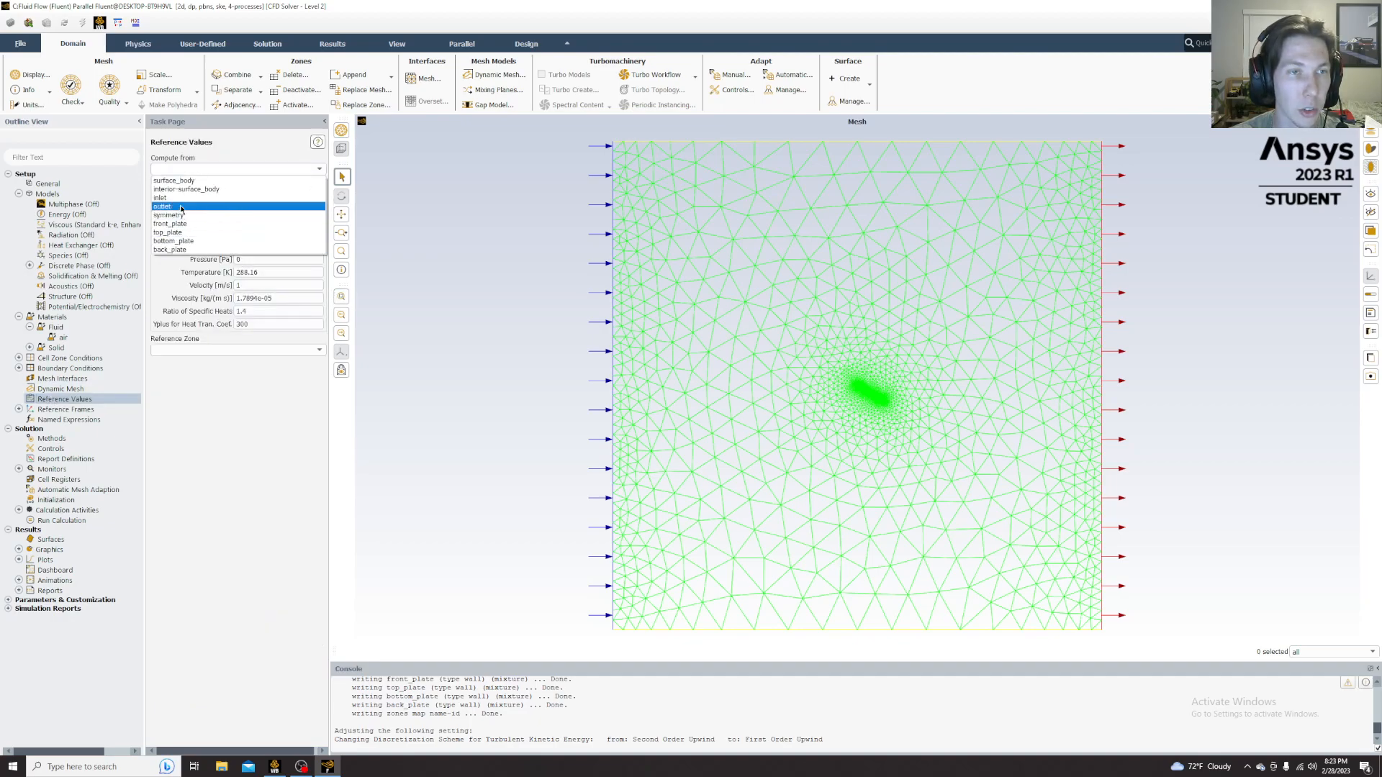
pyautogui.click(176, 198)
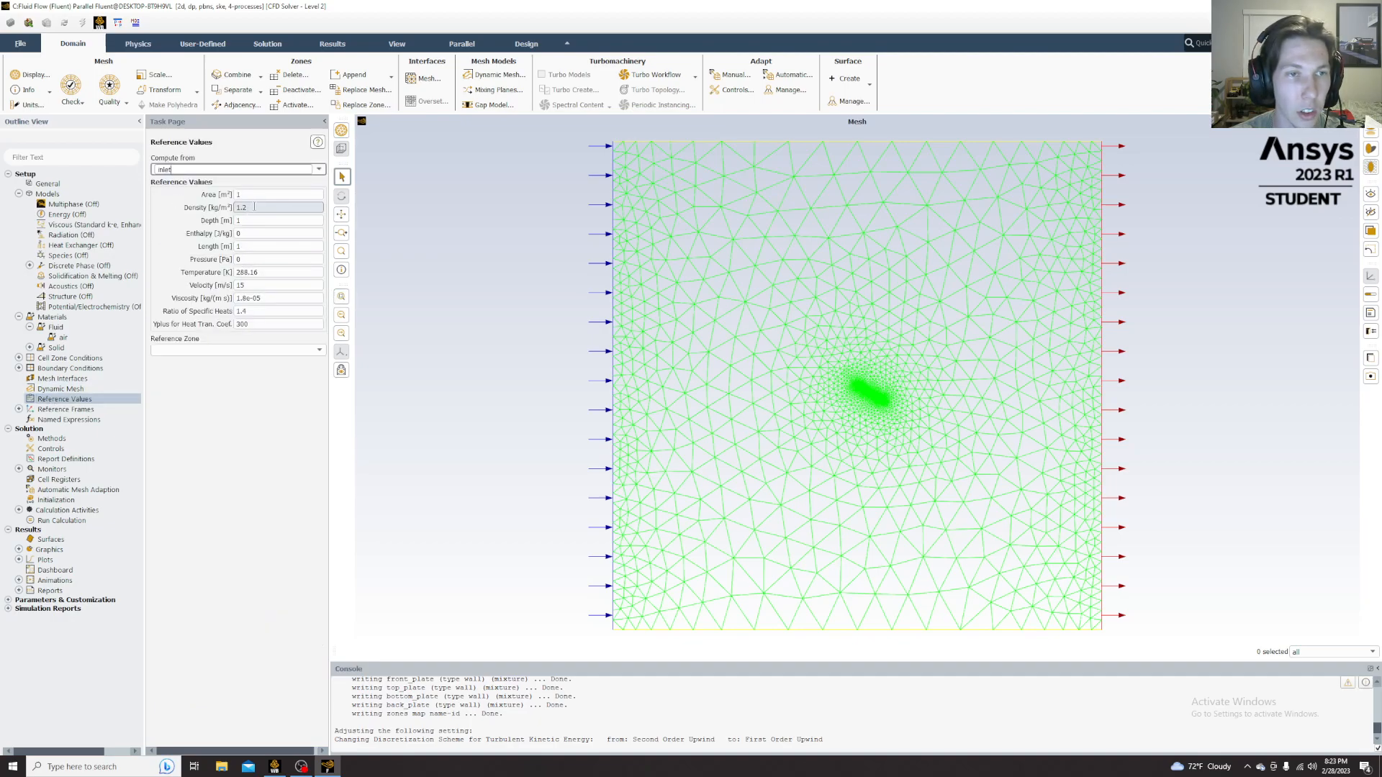
pyautogui.doubleClick(259, 244)
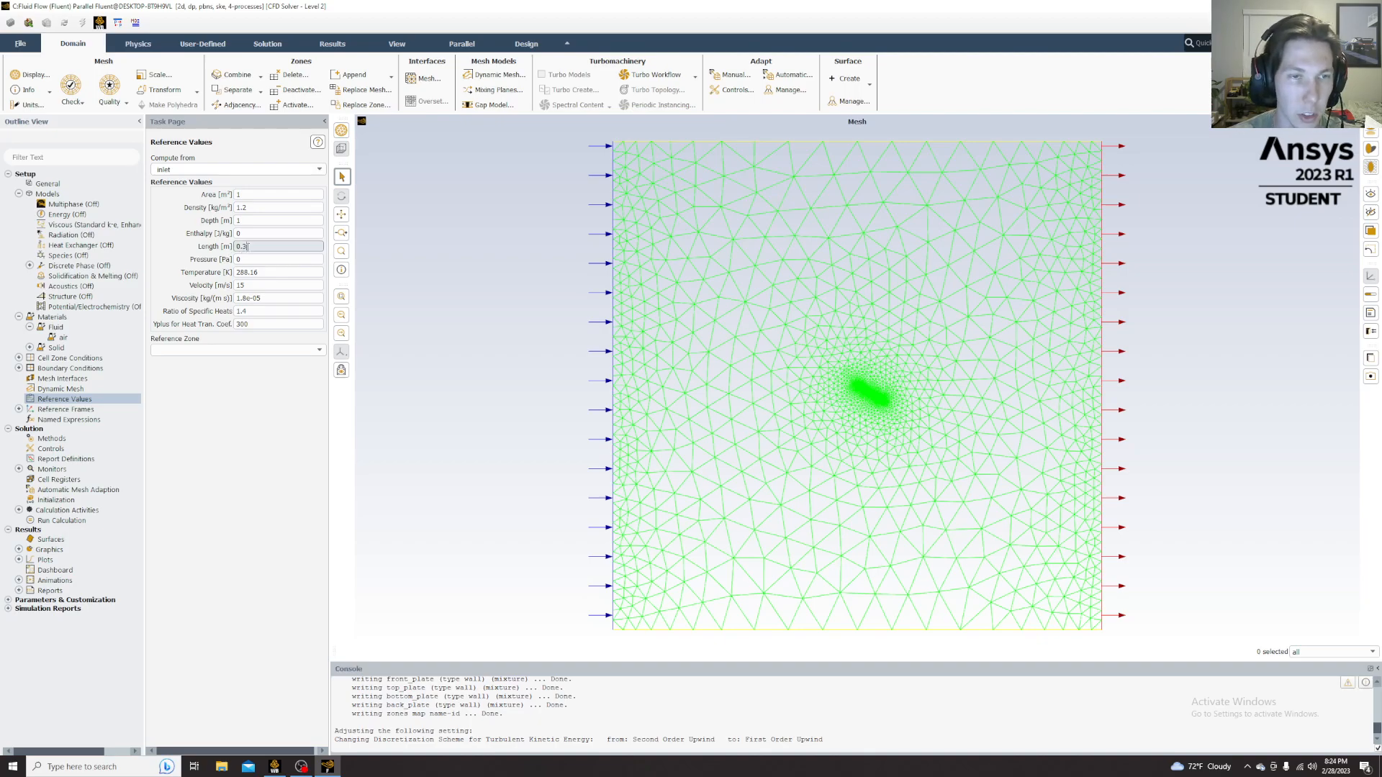
pyautogui.doubleClick(245, 194)
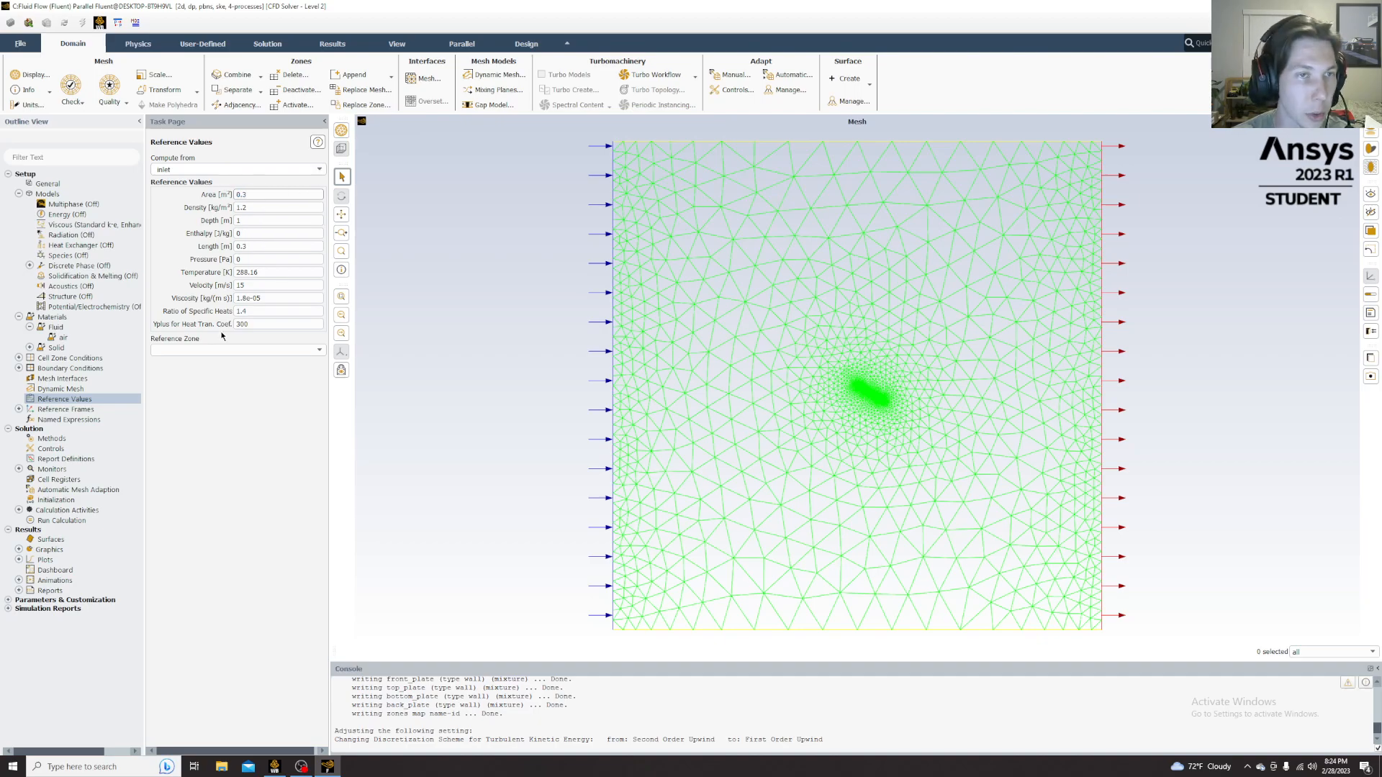
# - Choose surface_body as the reference zone for the reference values
pyautogui.click(302, 348)
pyautogui.click(203, 385)
pyautogui.click(241, 351)
pyautogui.click(241, 370)
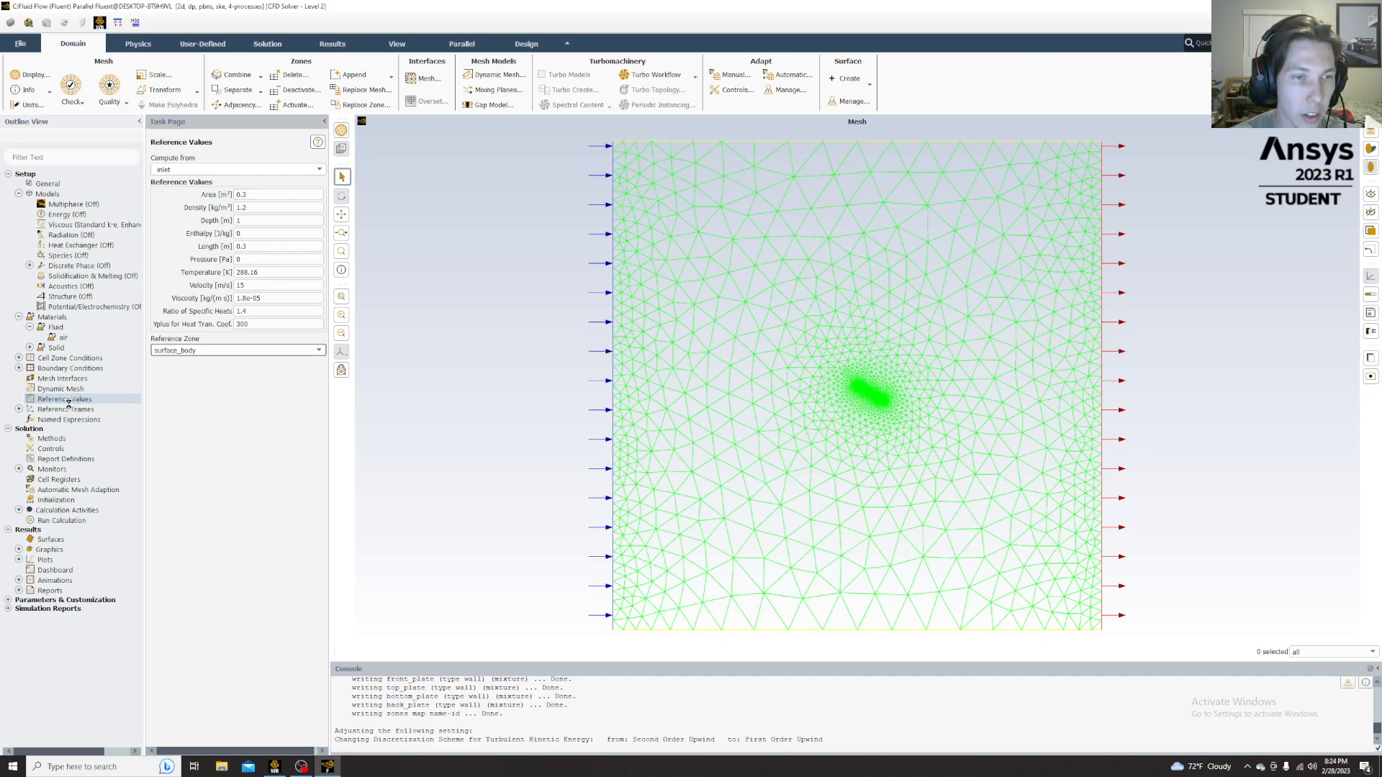
# - Set the solution methods to the SIMPLE scheme, with PRESTO! for pressure and First Order Upwind for momentum
pyautogui.click(51, 439)
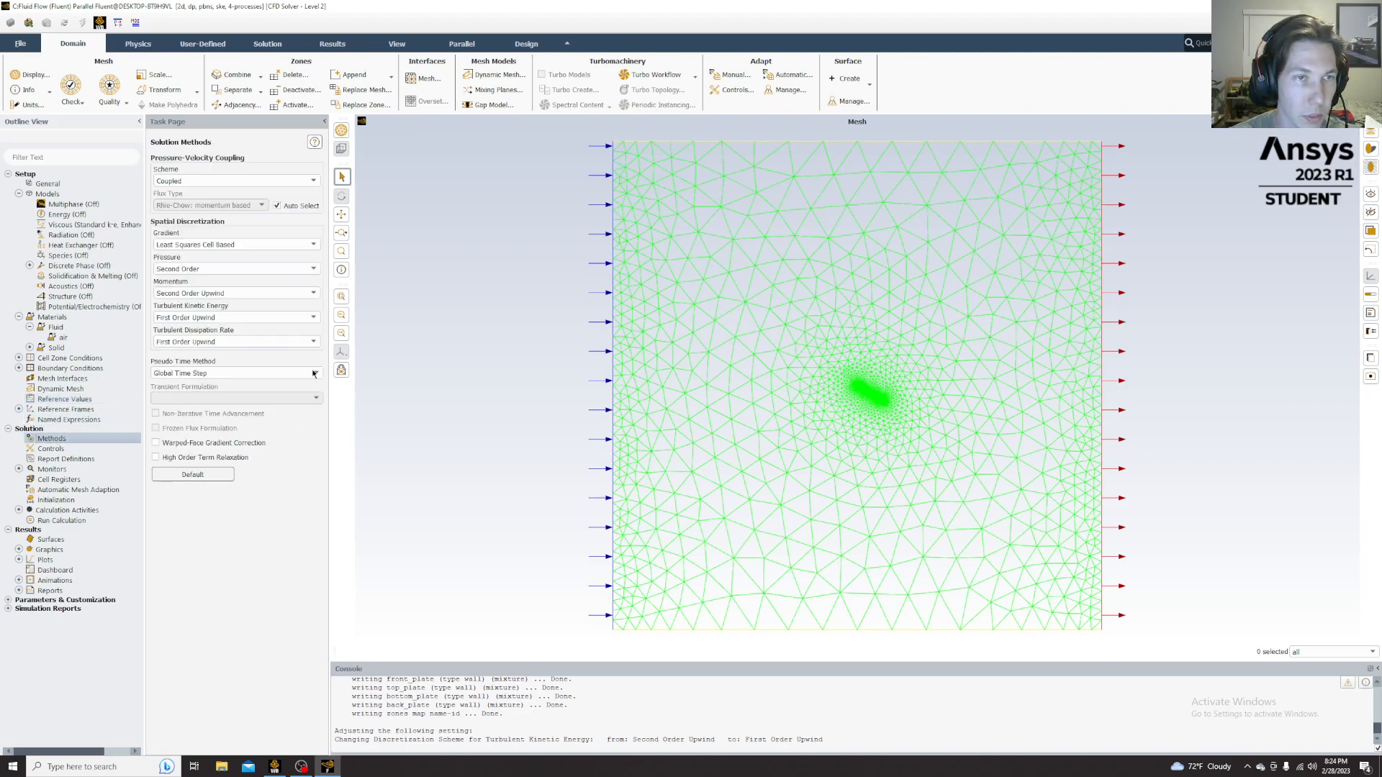
pyautogui.click(314, 180)
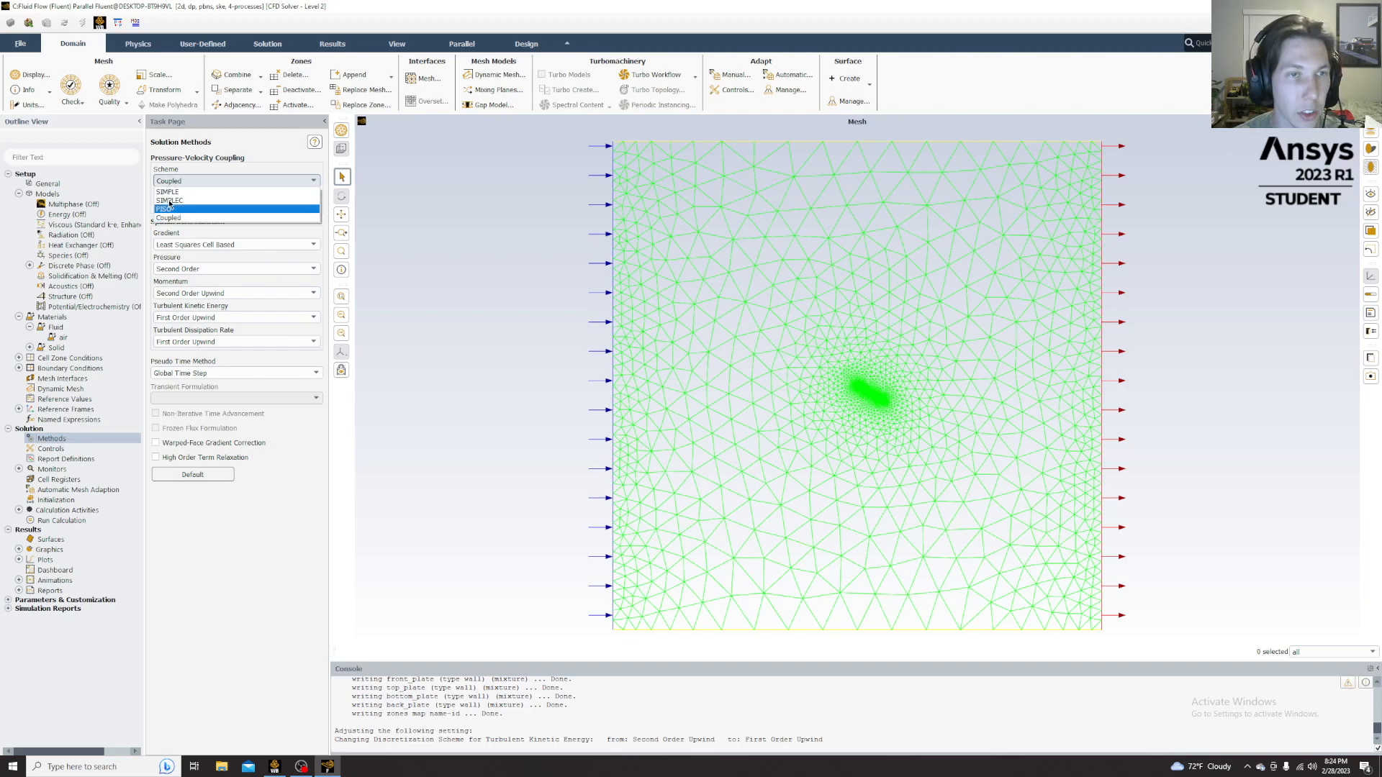
pyautogui.click(216, 190)
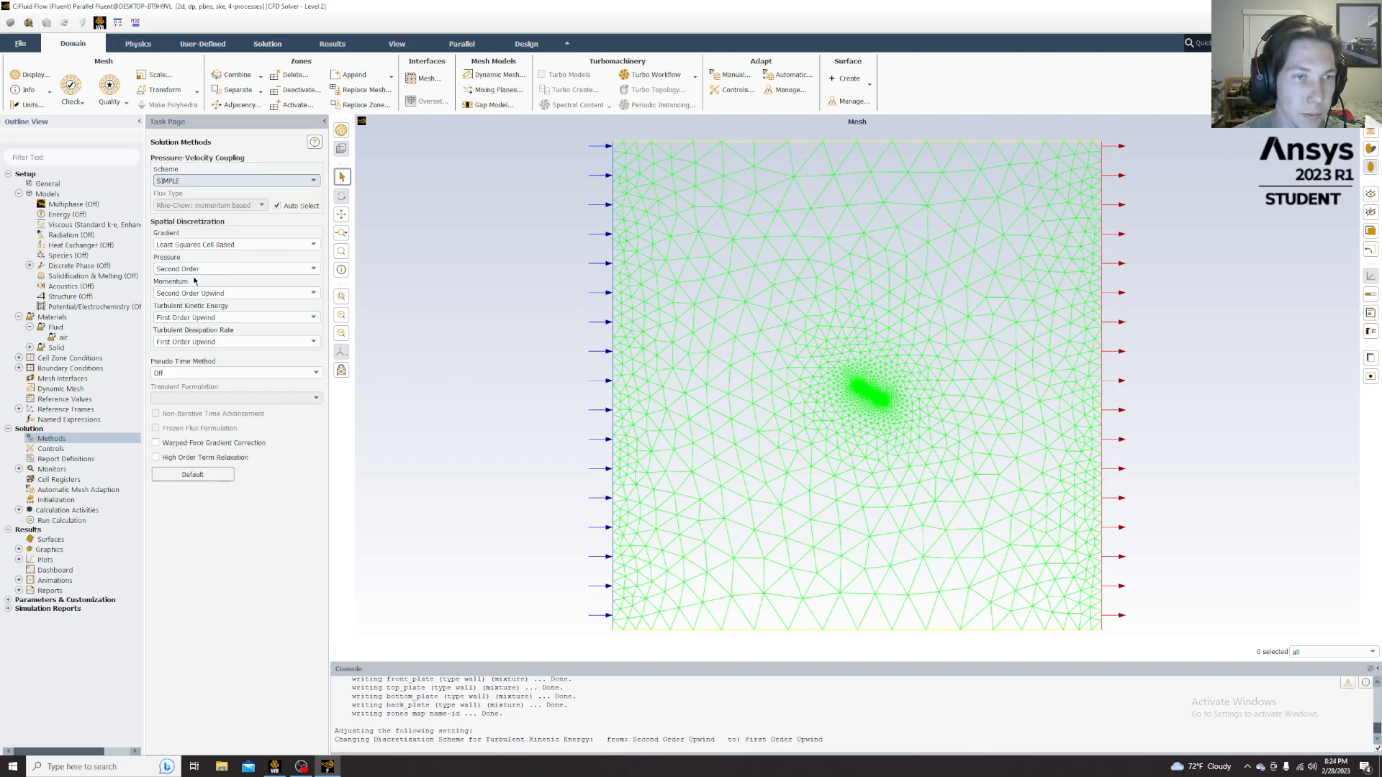
pyautogui.click(216, 268)
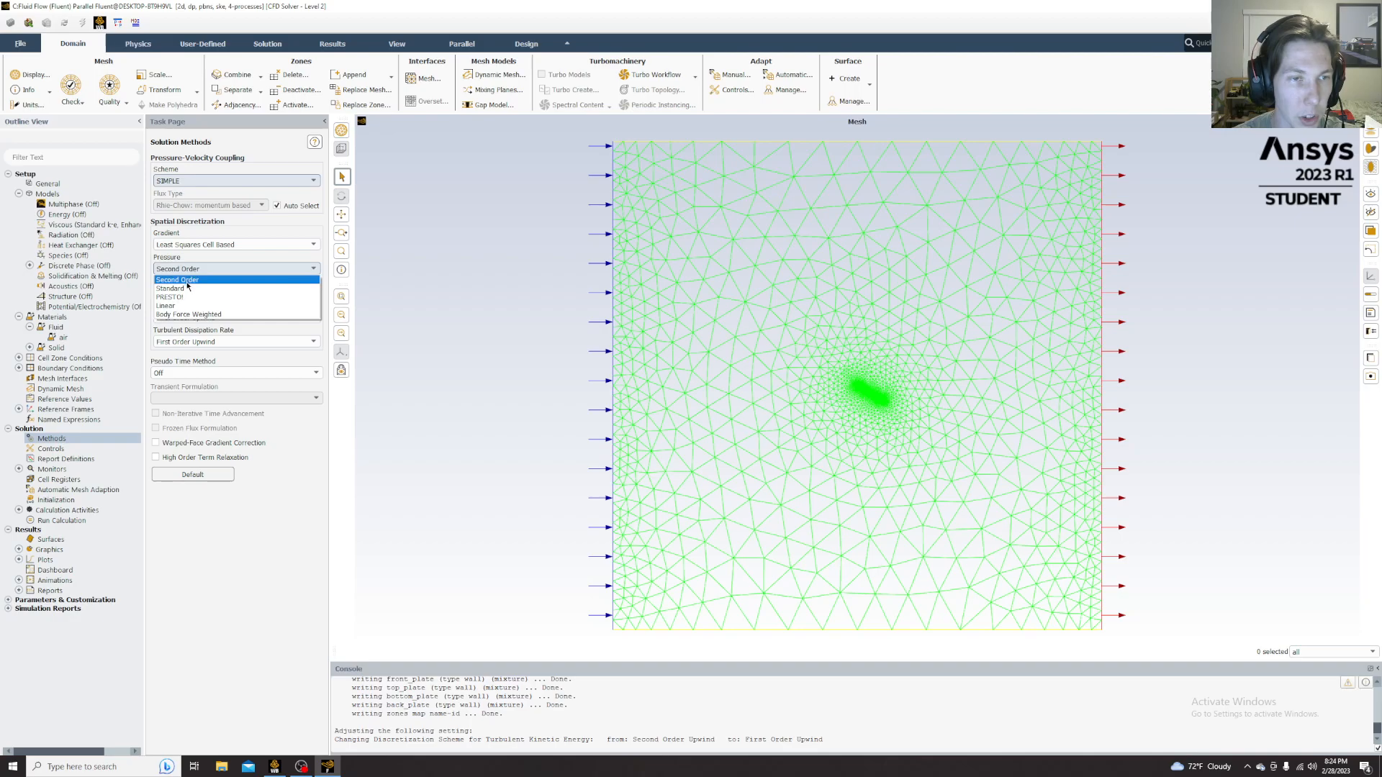
pyautogui.click(218, 280)
pyautogui.click(259, 293)
pyautogui.click(298, 306)
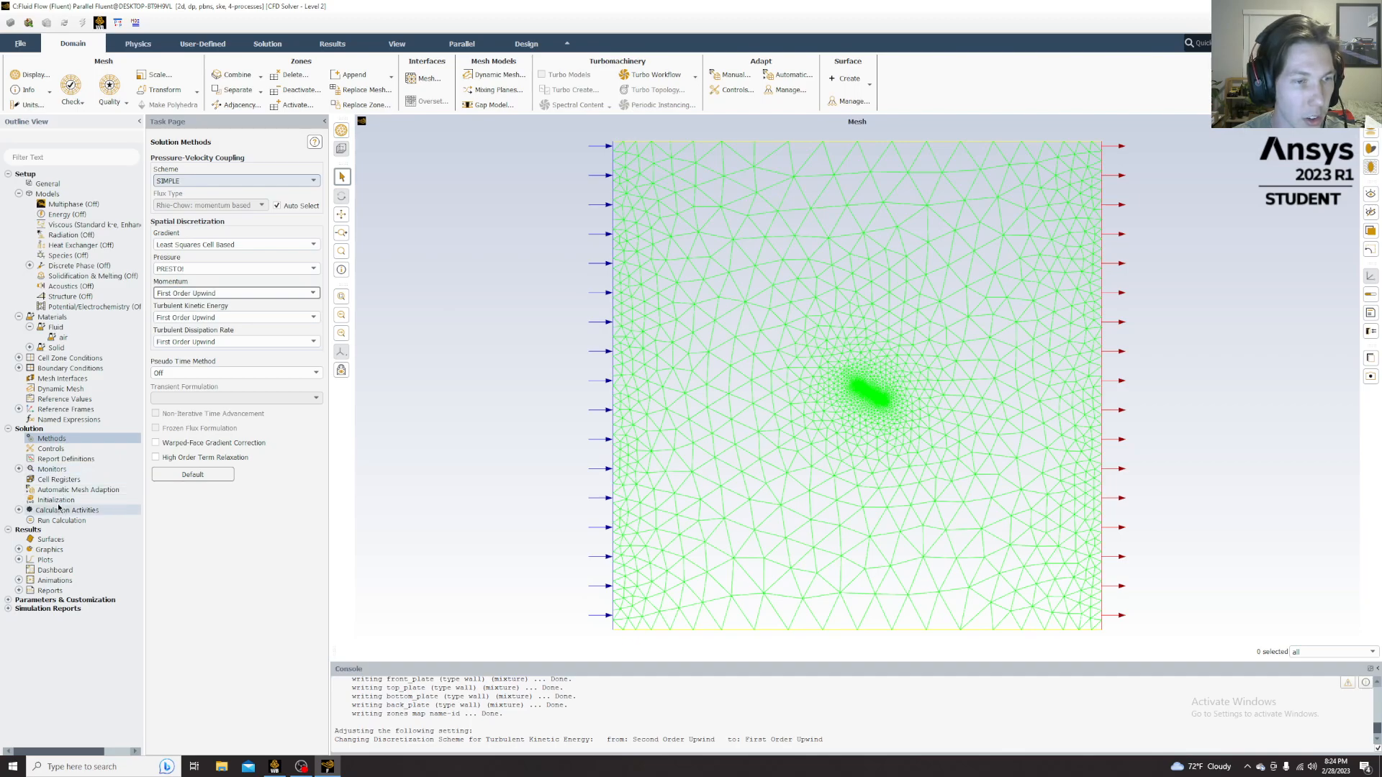
# - Initialize the solution with Hybrid Initialization and run the calculation for 1500 iterations, dismissing the completion notice
pyautogui.click(58, 499)
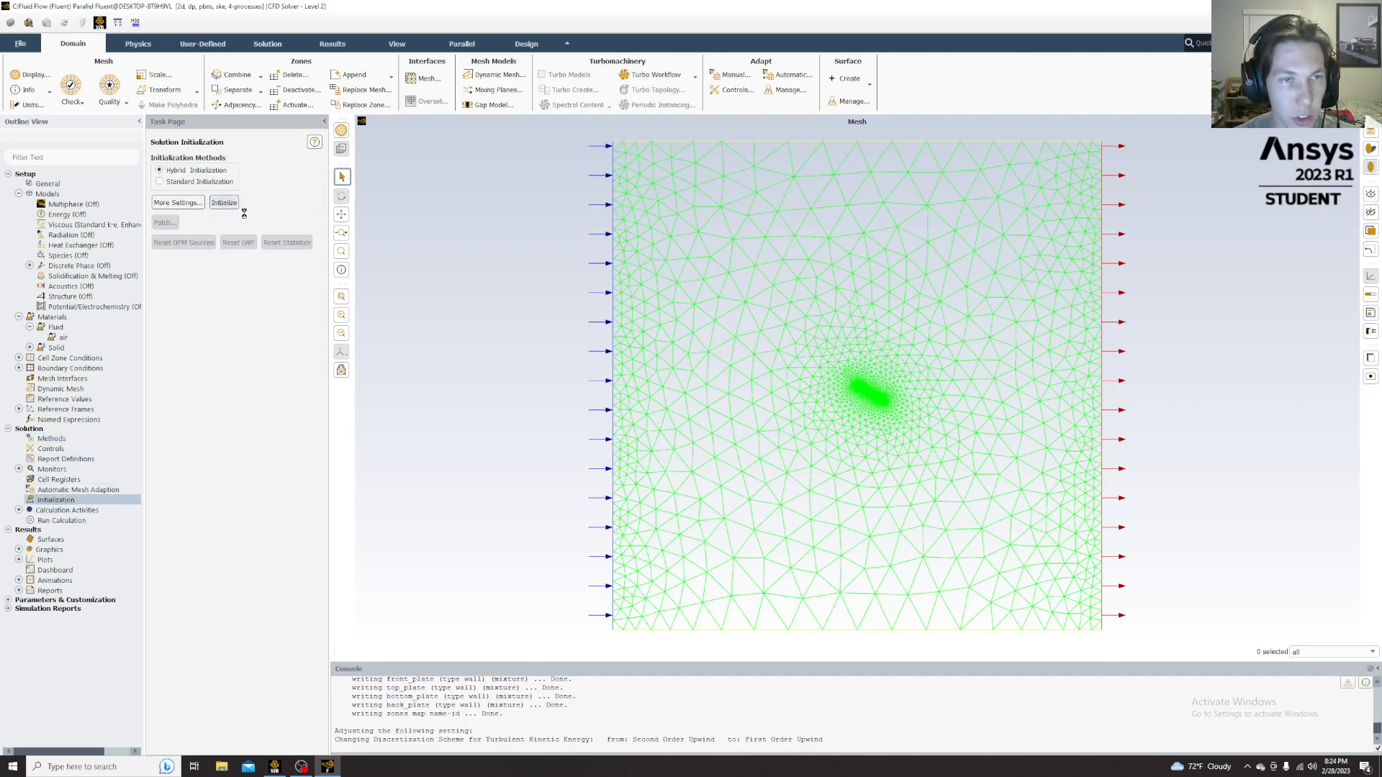
pyautogui.click(223, 203)
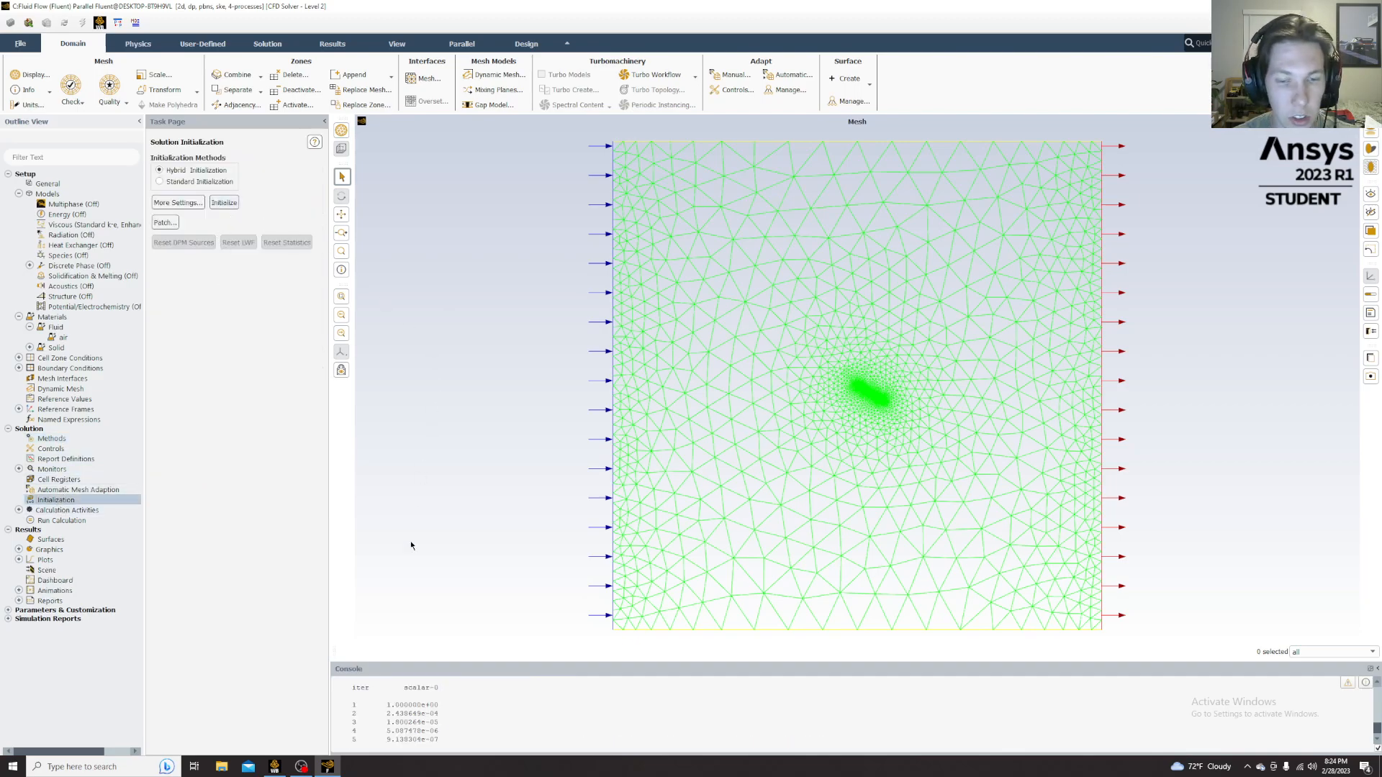
pyautogui.click(62, 520)
pyautogui.doubleClick(189, 207)
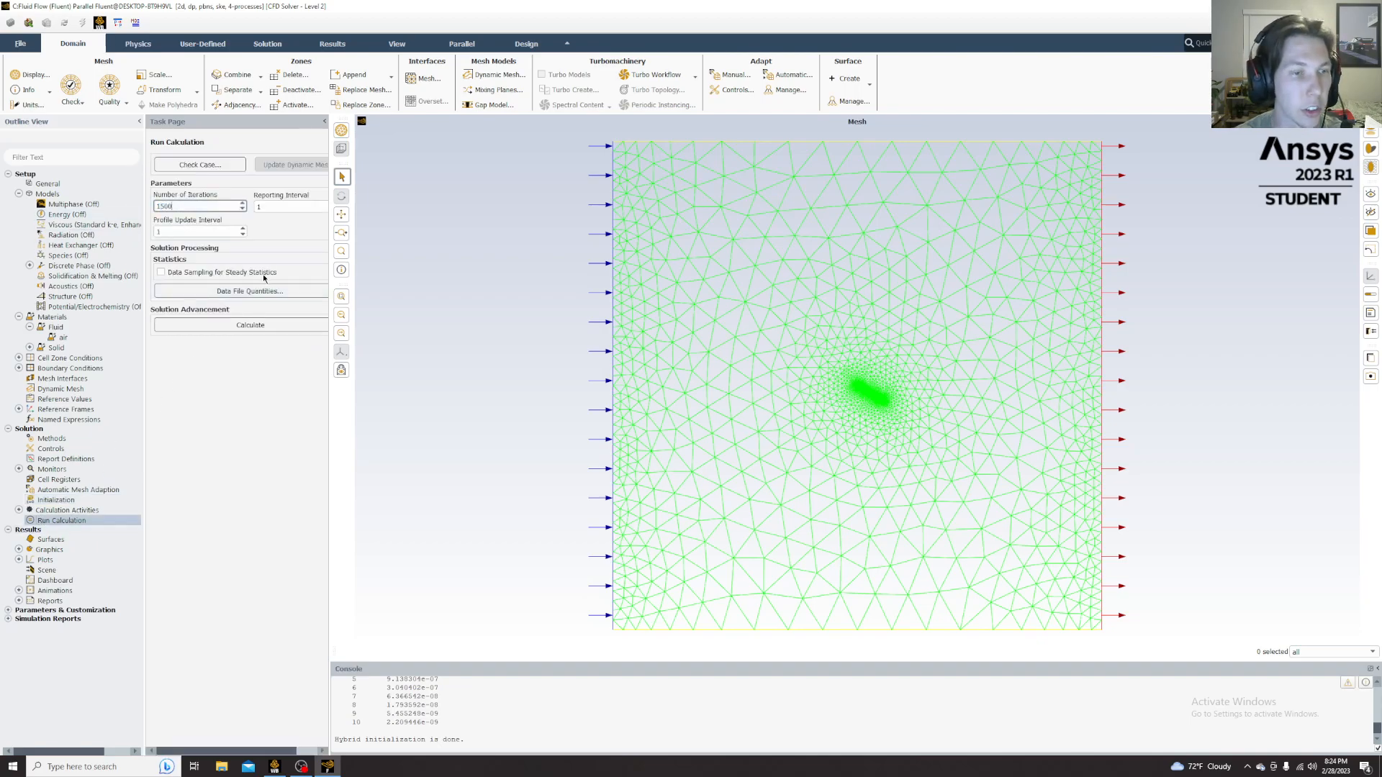
pyautogui.click(250, 324)
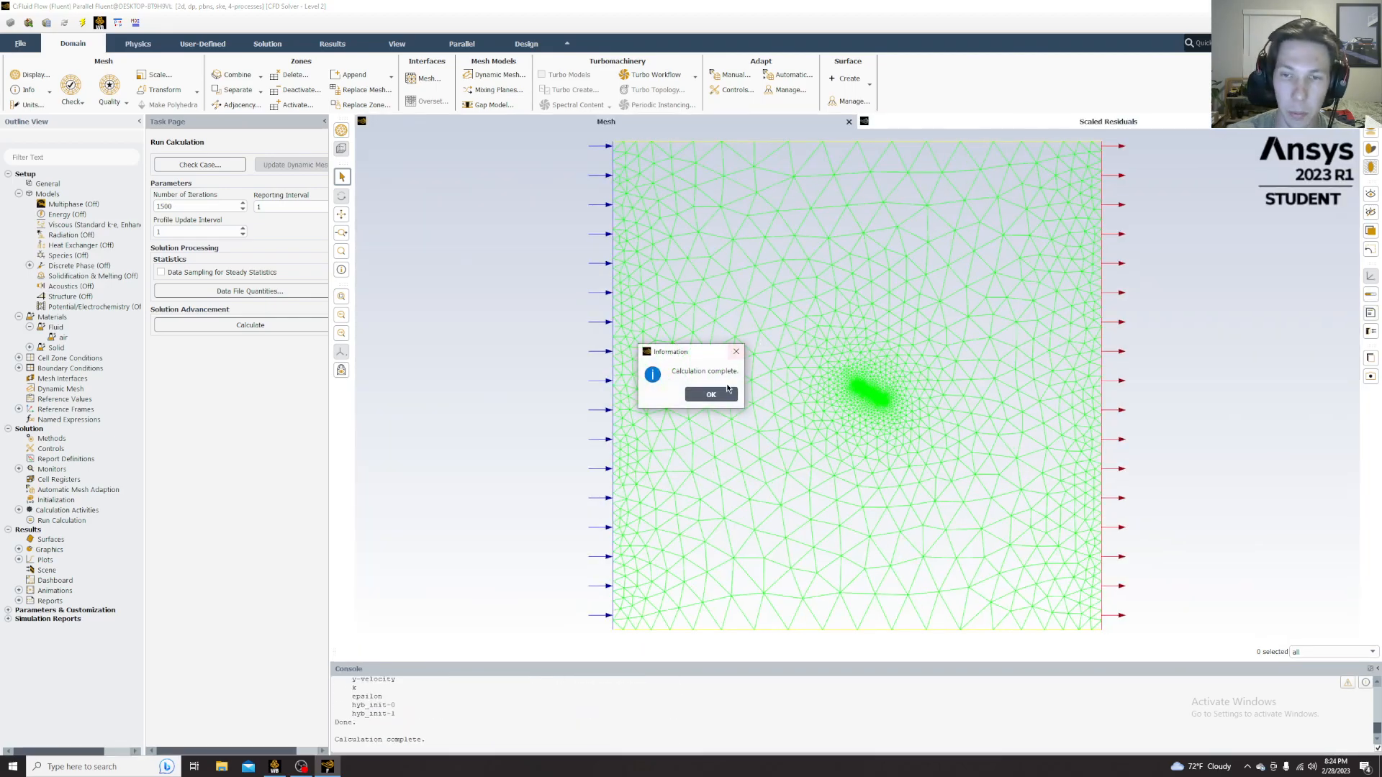
pyautogui.click(710, 394)
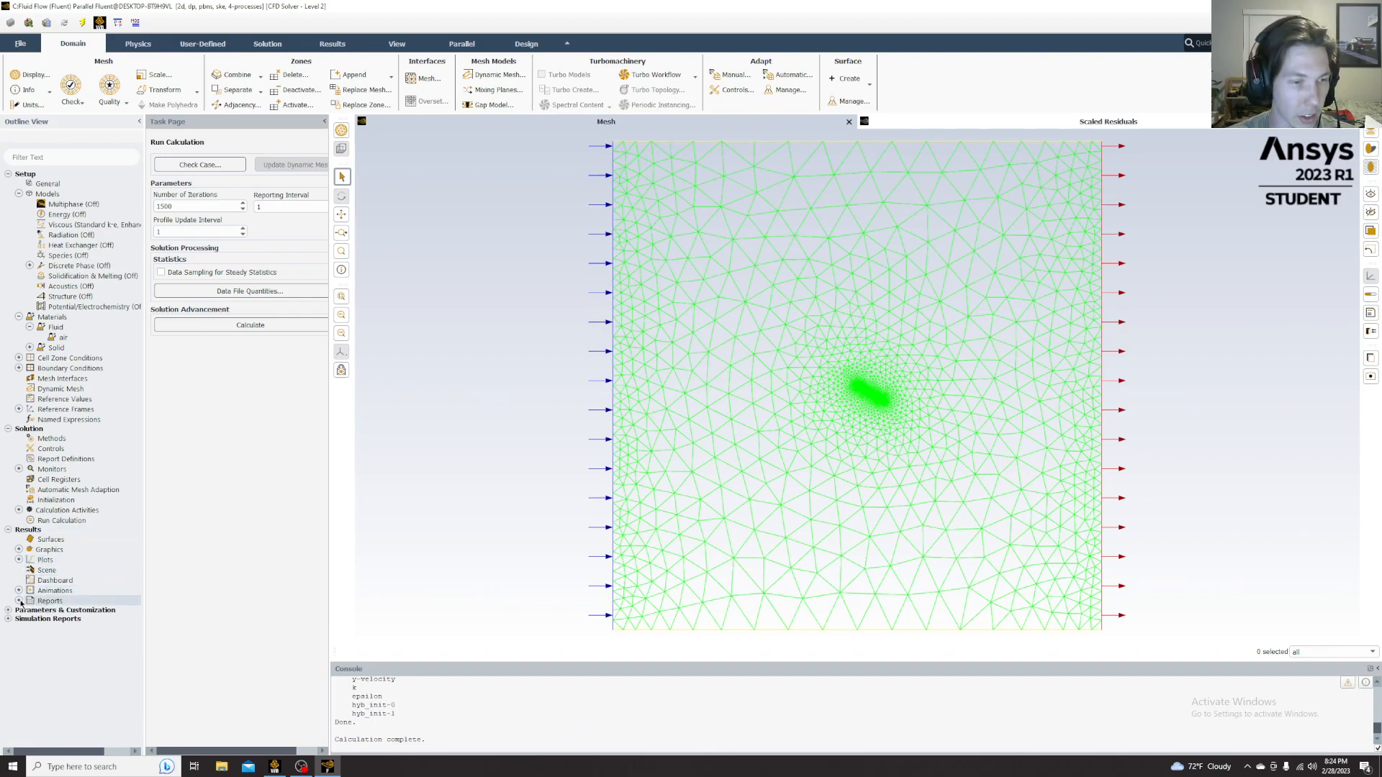
# - Print a force report along direction vector X 1, Y 0 for the back, bottom, front and top plate wall zones
pyautogui.doubleClick(50, 602)
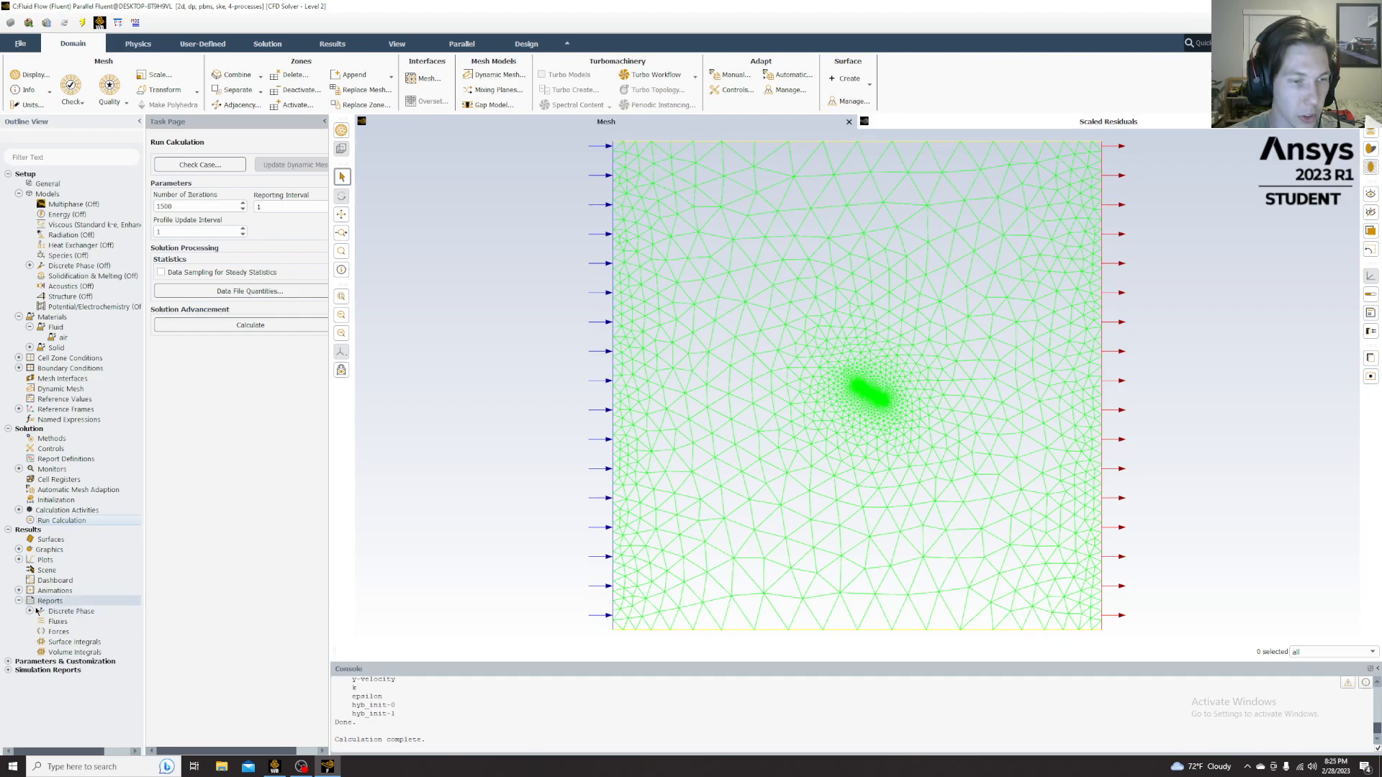
pyautogui.doubleClick(57, 631)
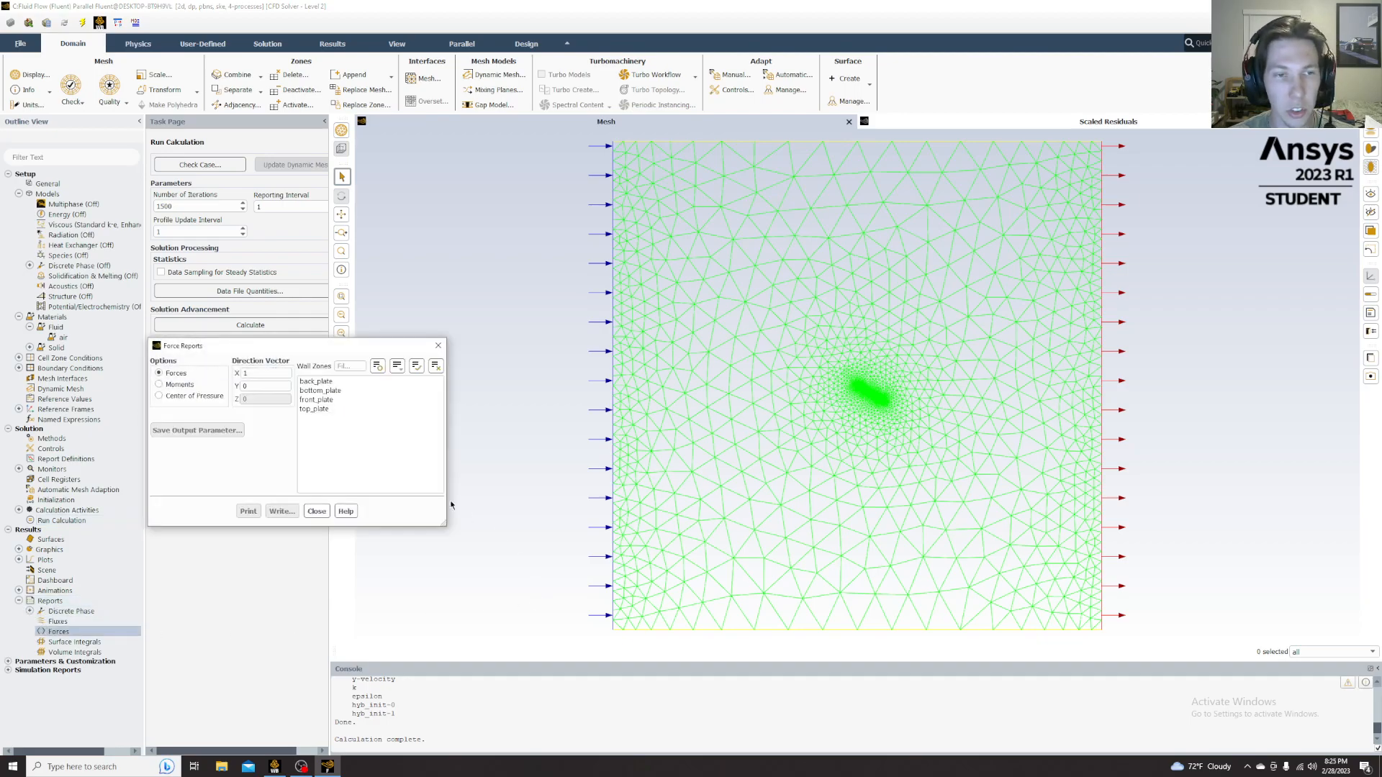
pyautogui.moveTo(320, 410); pyautogui.dragTo(395, 363)
pyautogui.moveTo(327, 425); pyautogui.dragTo(330, 361)
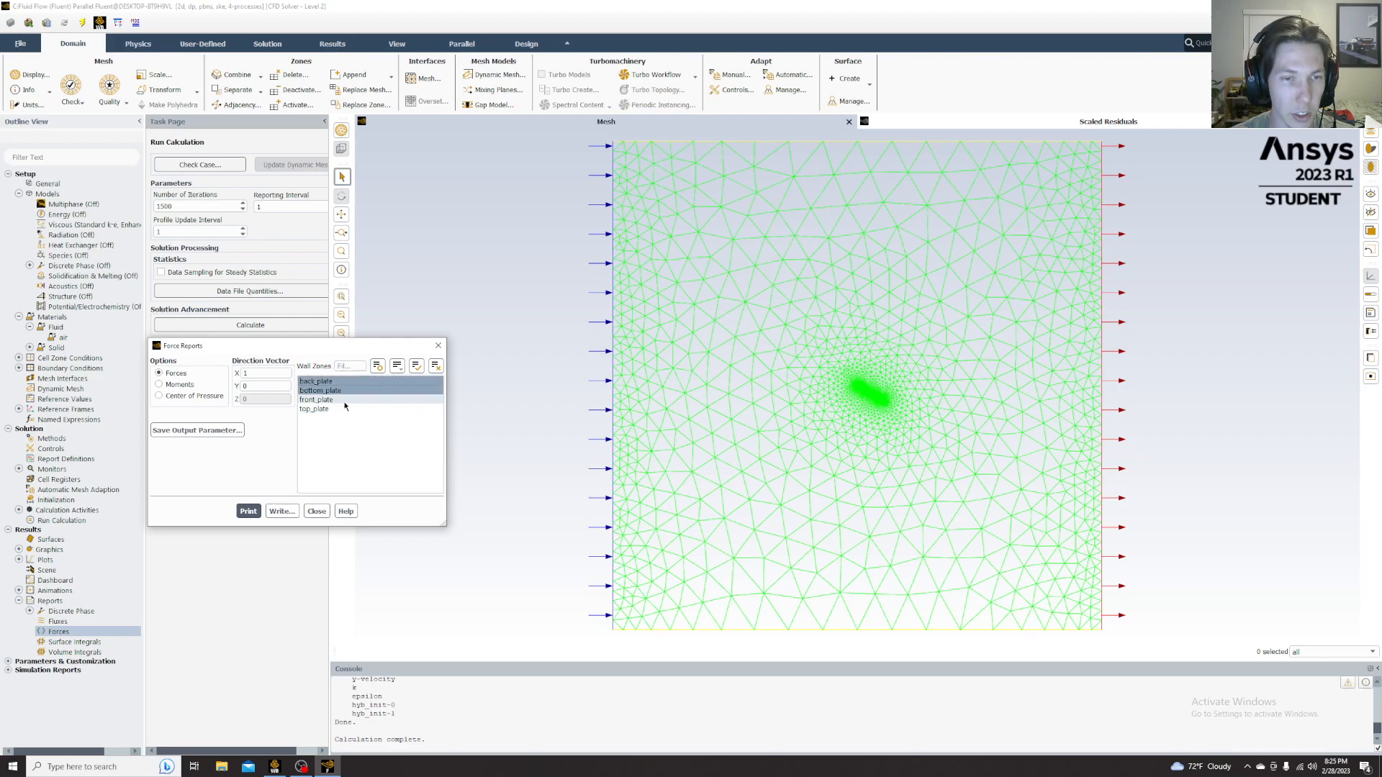
pyautogui.click(318, 401)
pyautogui.click(321, 410)
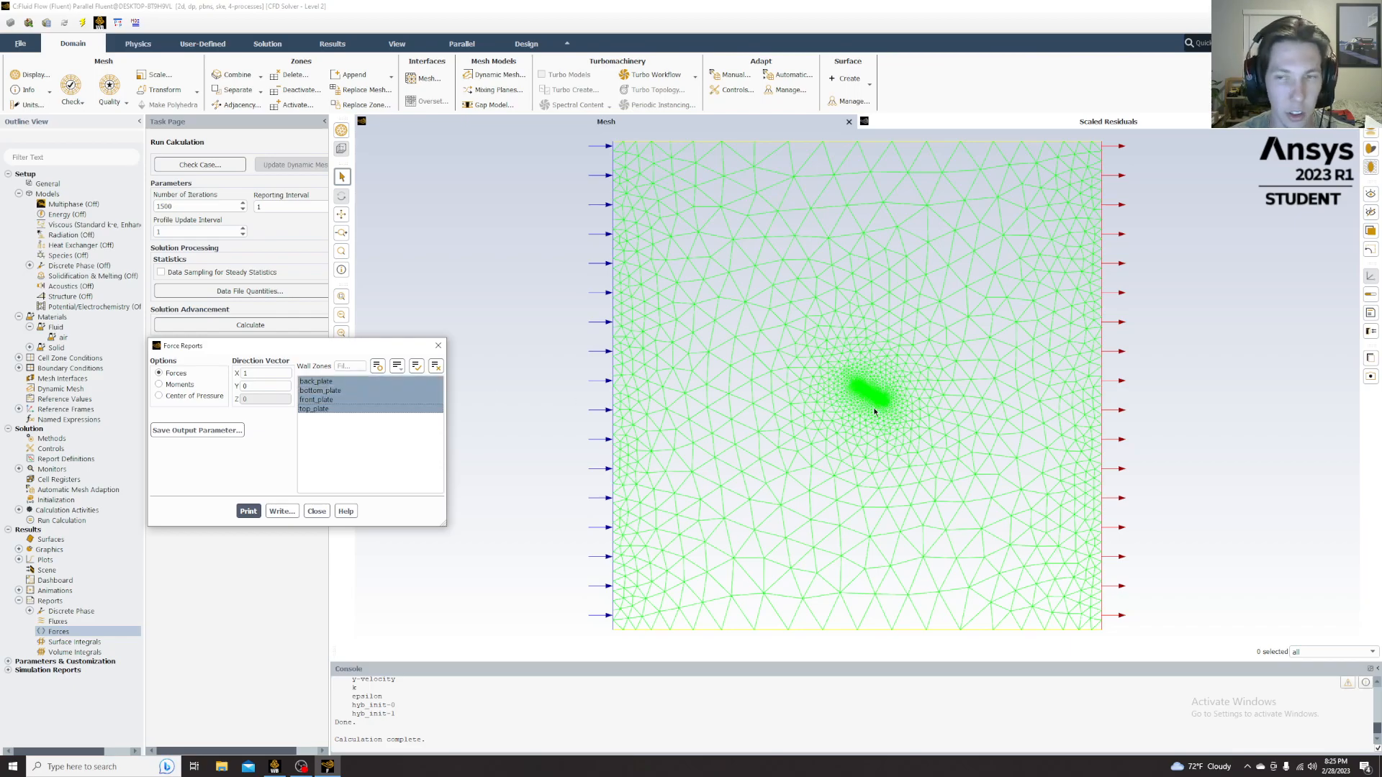
pyautogui.click(247, 512)
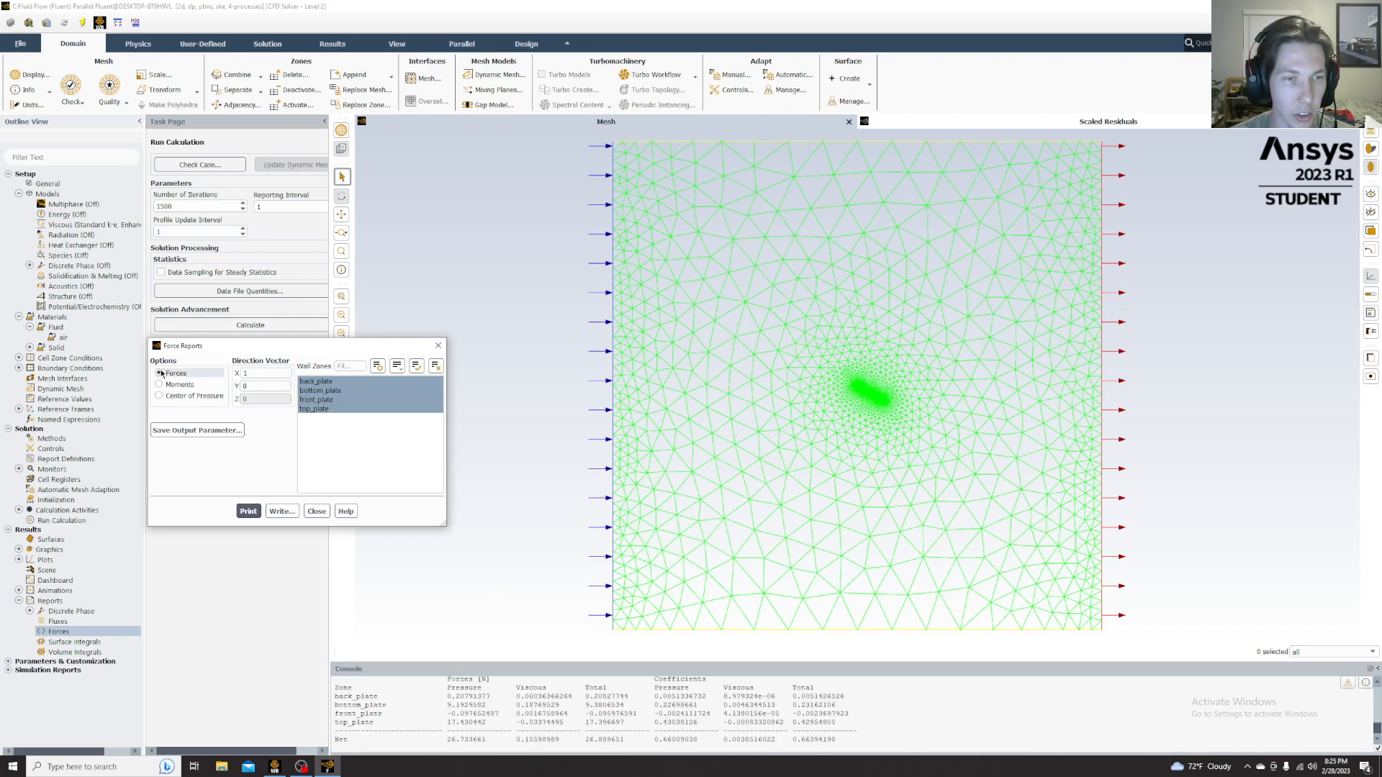
pyautogui.click(317, 511)
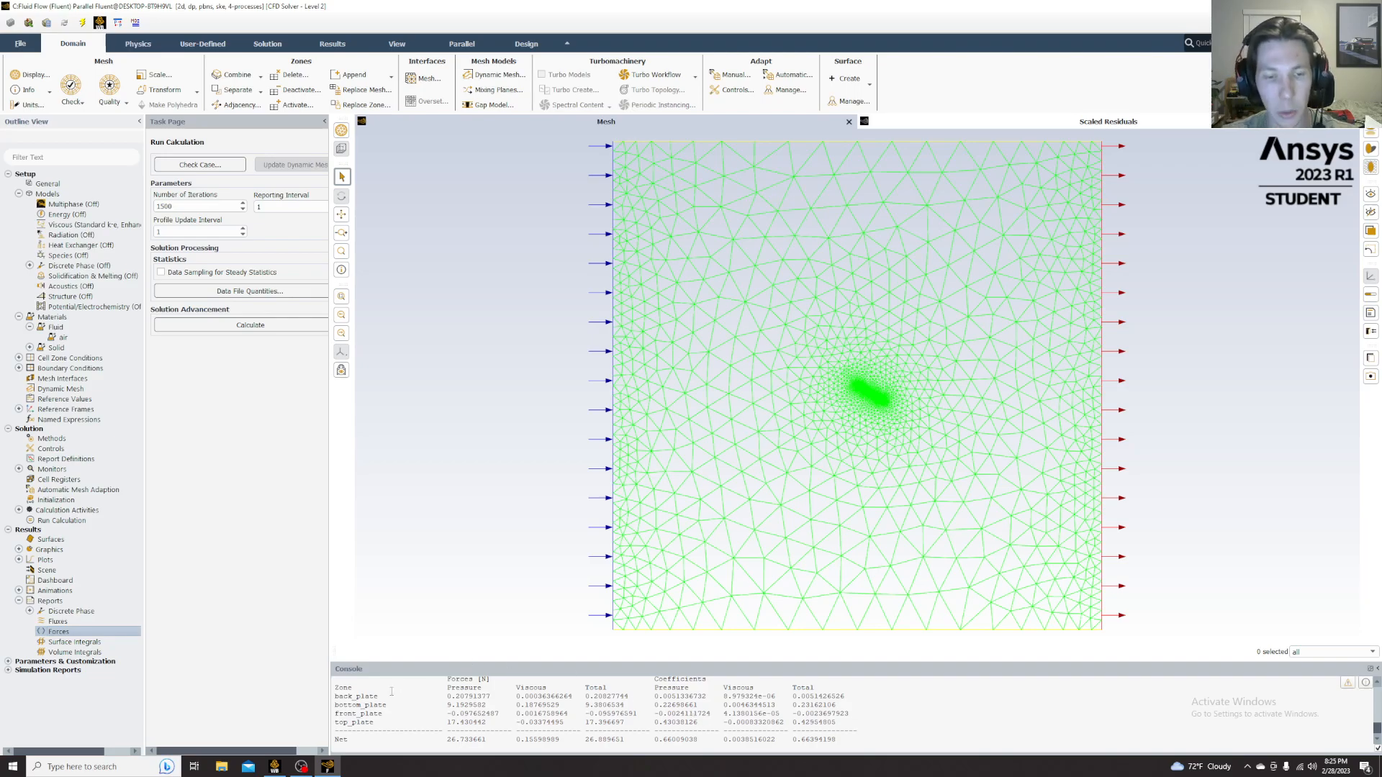
# - Enlarge the console and examine the printed table of pressure, viscous and total forces and coefficients for each plate wall
pyautogui.moveTo(391, 660); pyautogui.dragTo(398, 625)
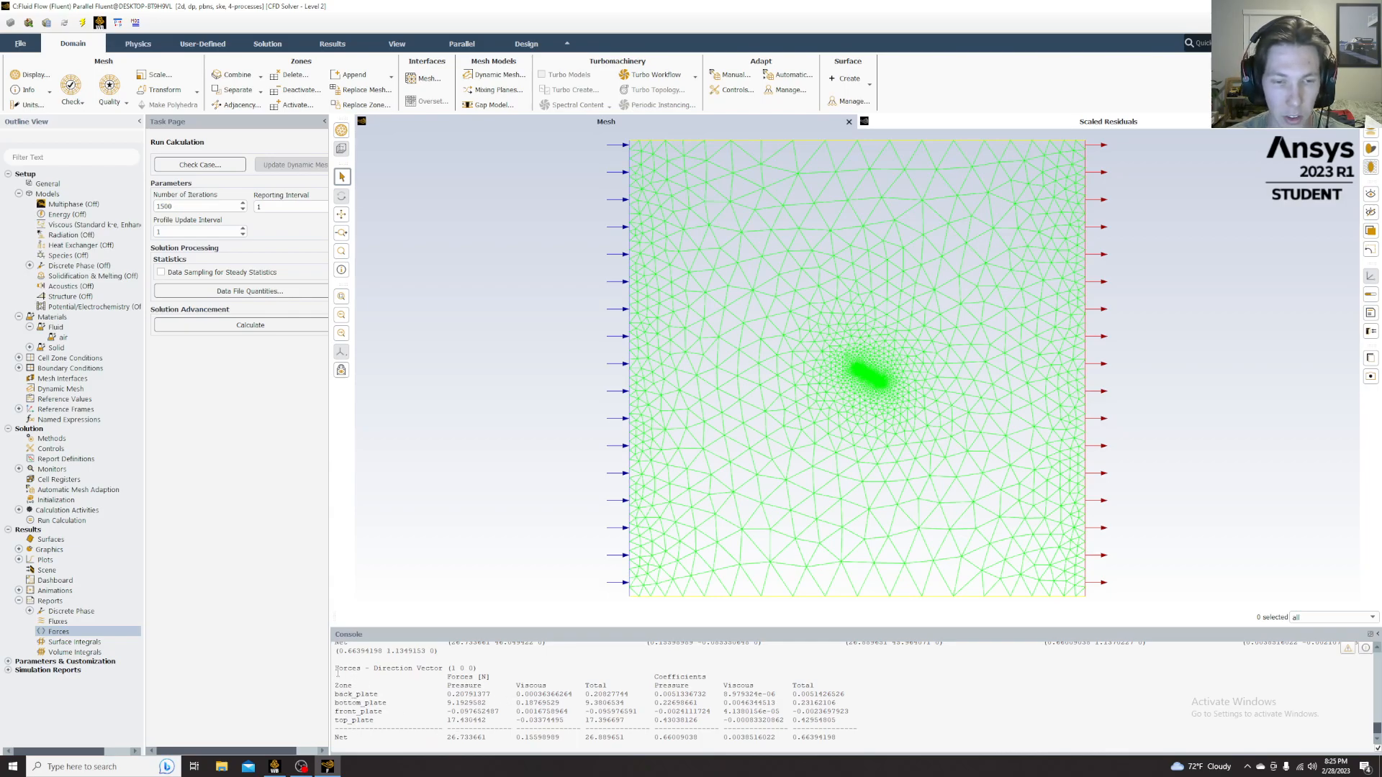
pyautogui.moveTo(335, 679); pyautogui.dragTo(893, 744)
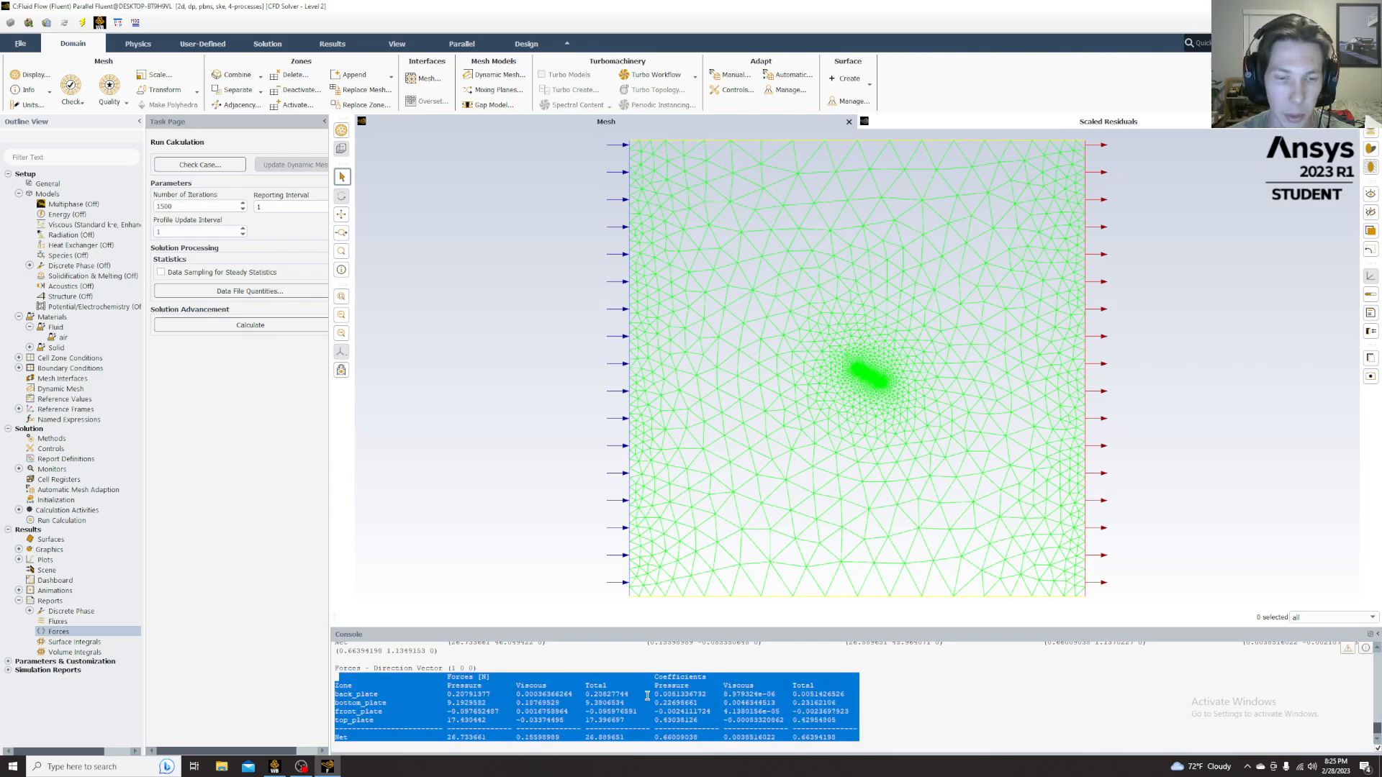
pyautogui.click(499, 694)
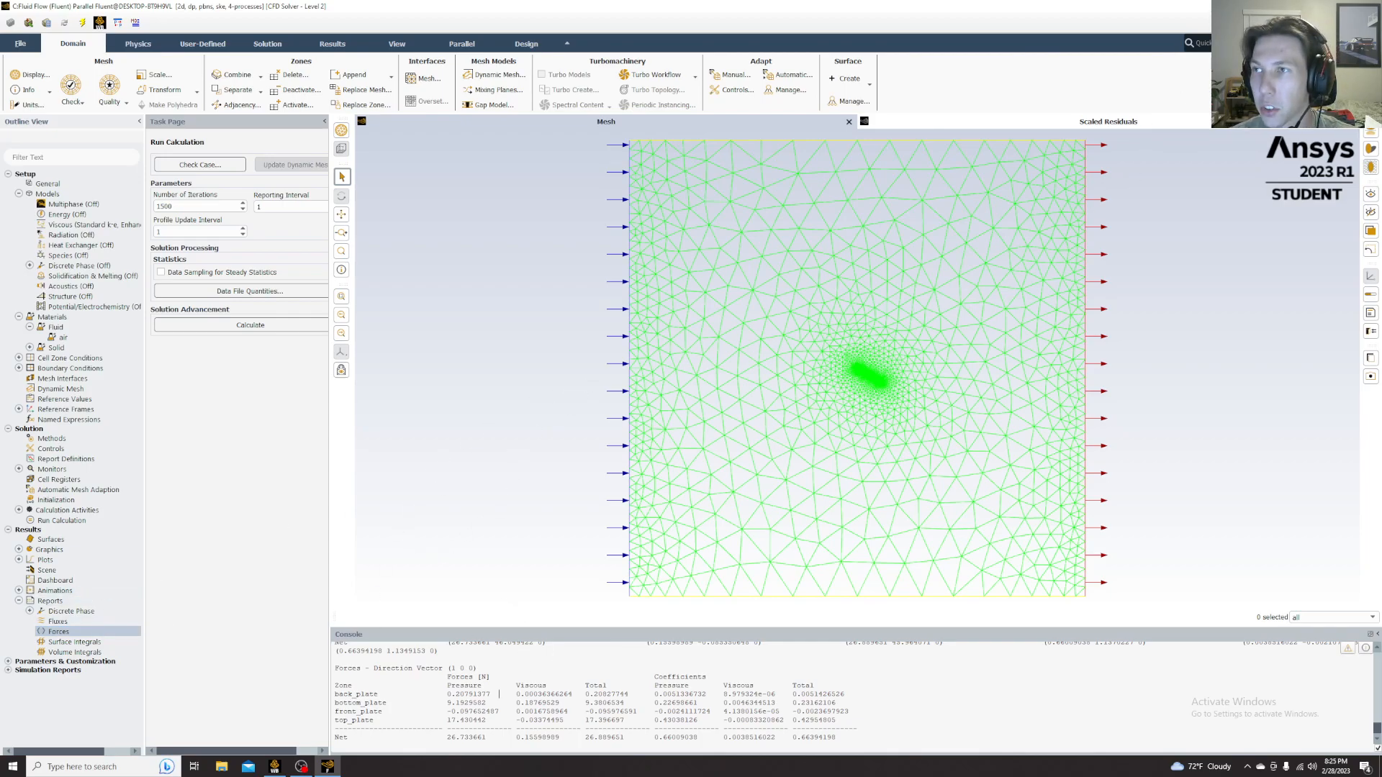
# - Switch to Workbench and open the Results of system C in CFD-Post
pyautogui.hotkey('alt', 'Tab')
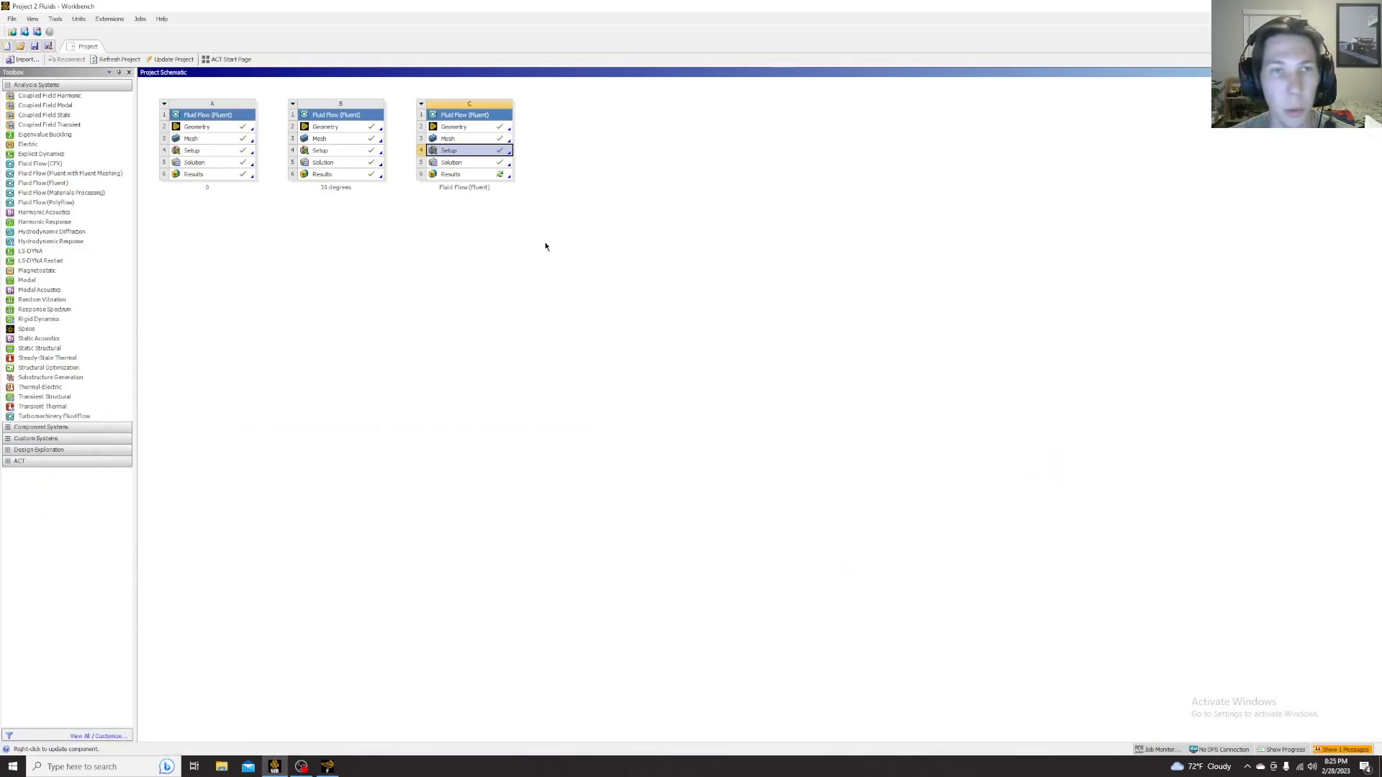
pyautogui.doubleClick(458, 175)
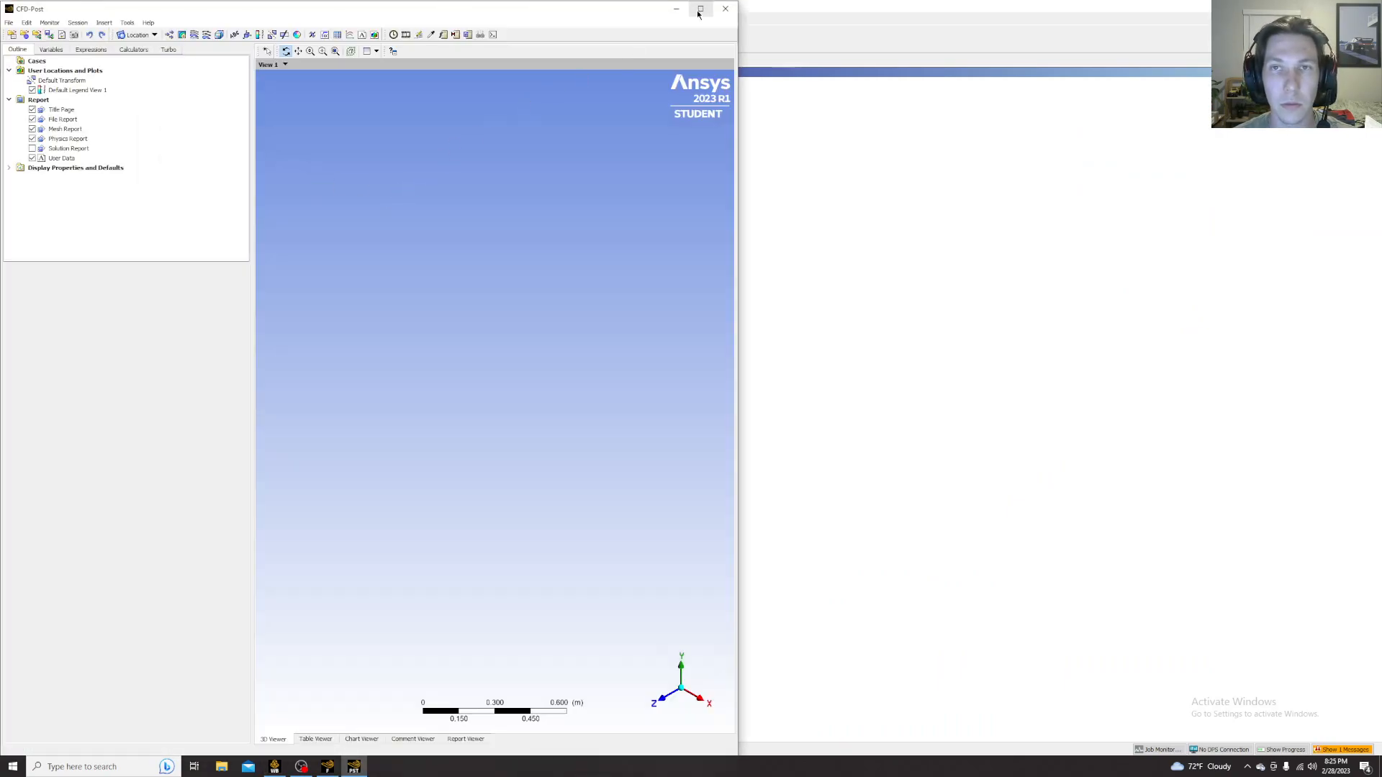
# - Maximize the window, face the model along the Z axis, and insert a contour named Velocity Contour
pyautogui.click(698, 15)
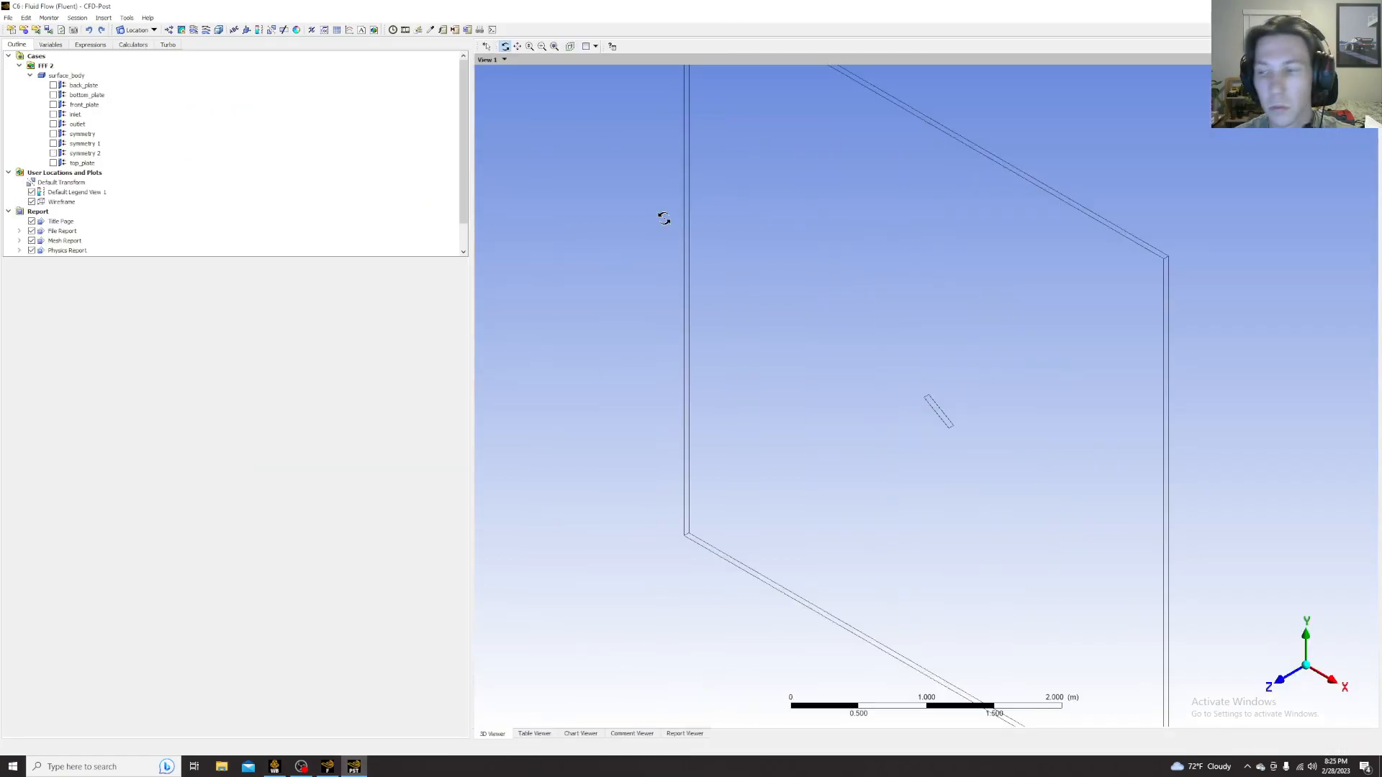
pyautogui.click(1279, 679)
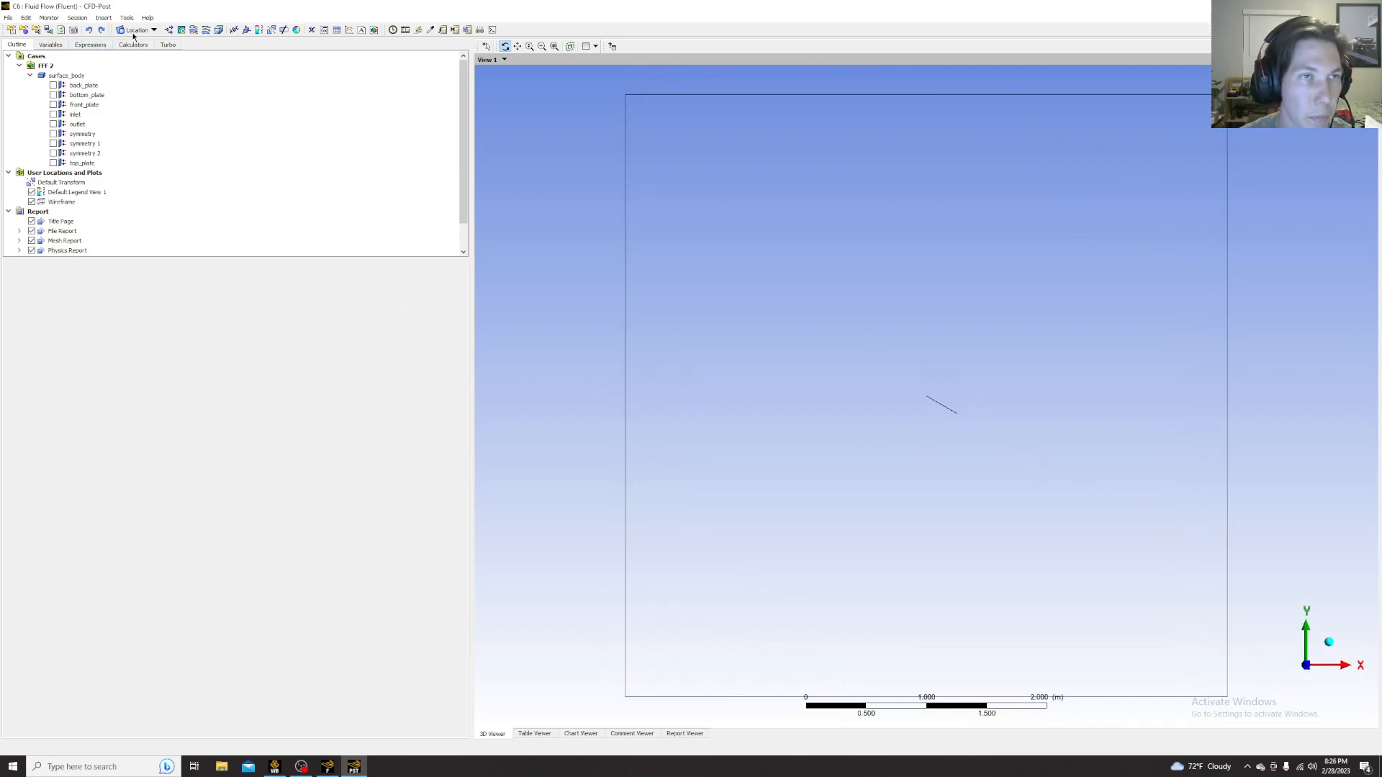
pyautogui.click(182, 30)
pyautogui.write('Velocity')
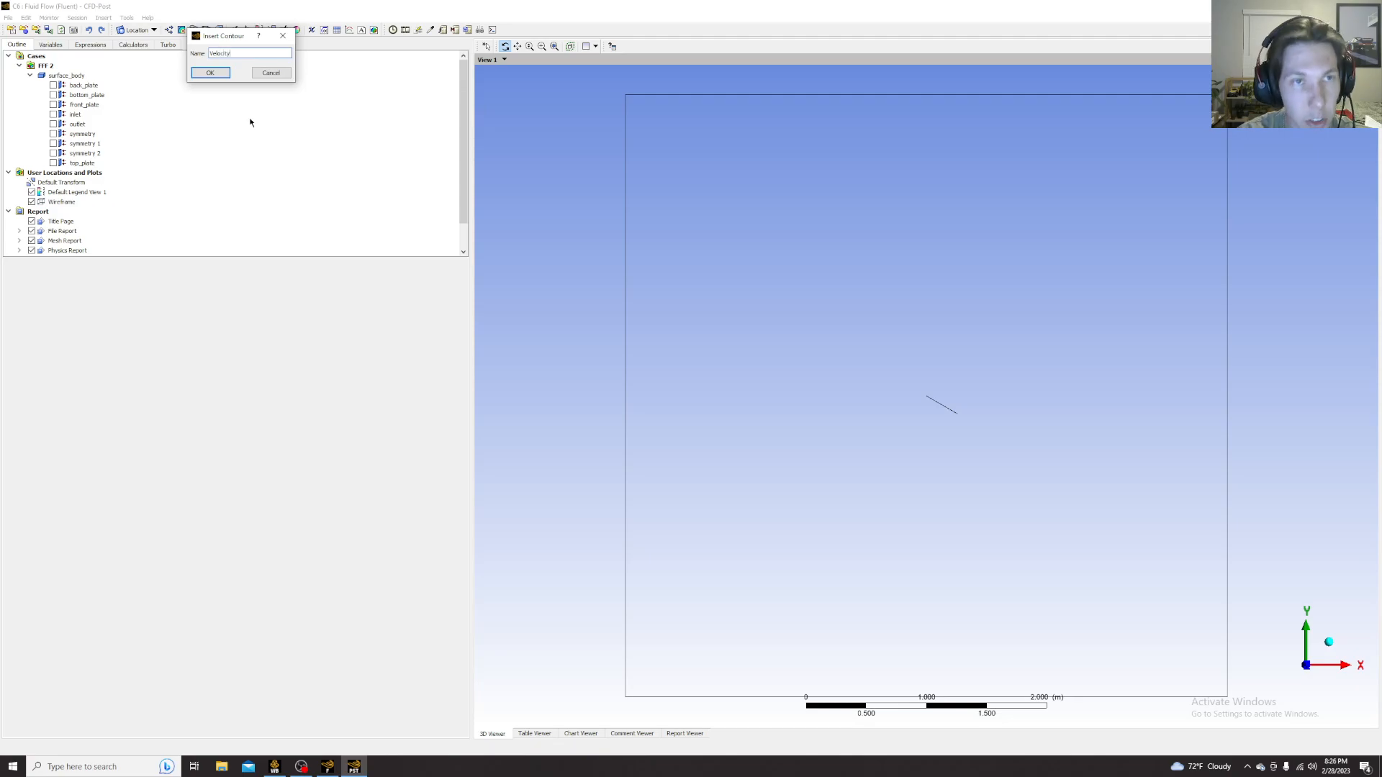
pyautogui.write(' Contour')
pyautogui.press('Return')
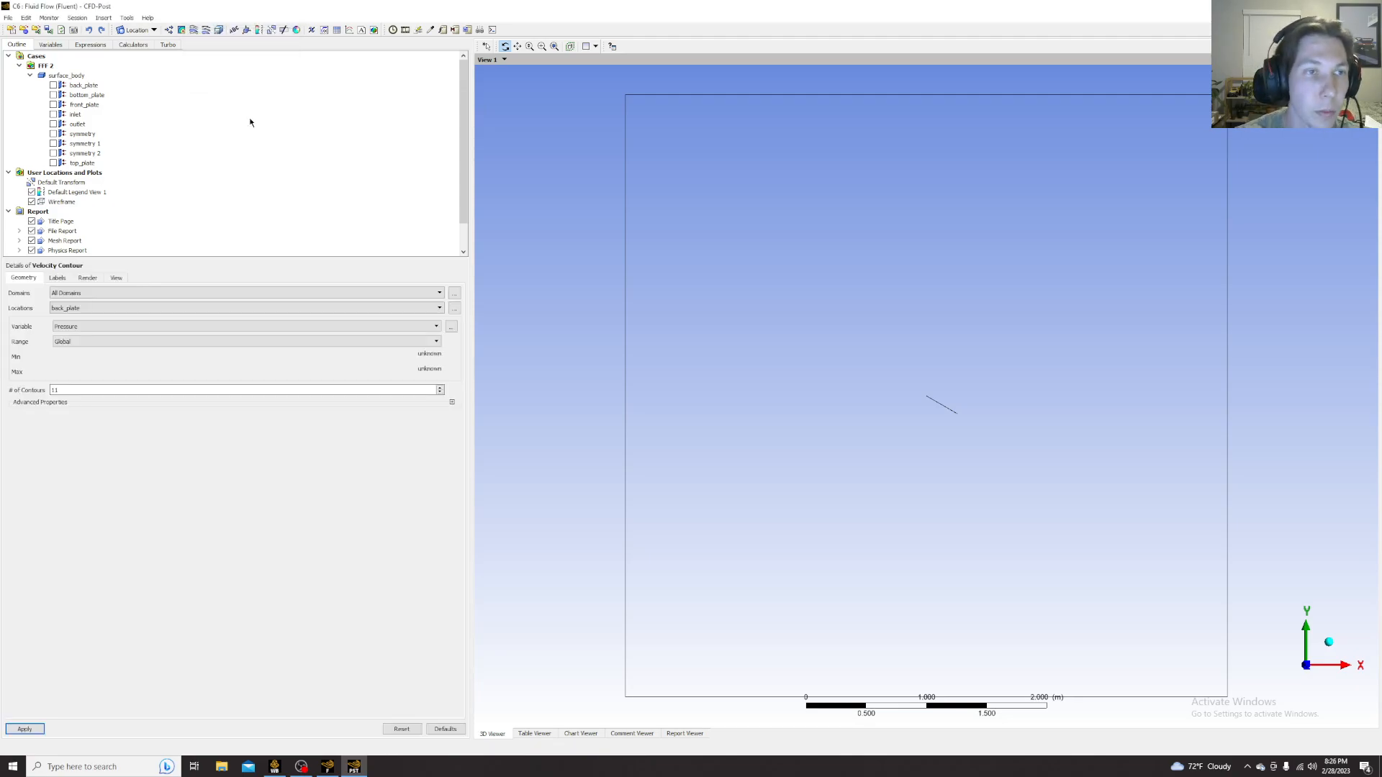
# - Set the velocity contour to the symmetry location, Velocity variable and 750 contours, and apply it
pyautogui.click(65, 308)
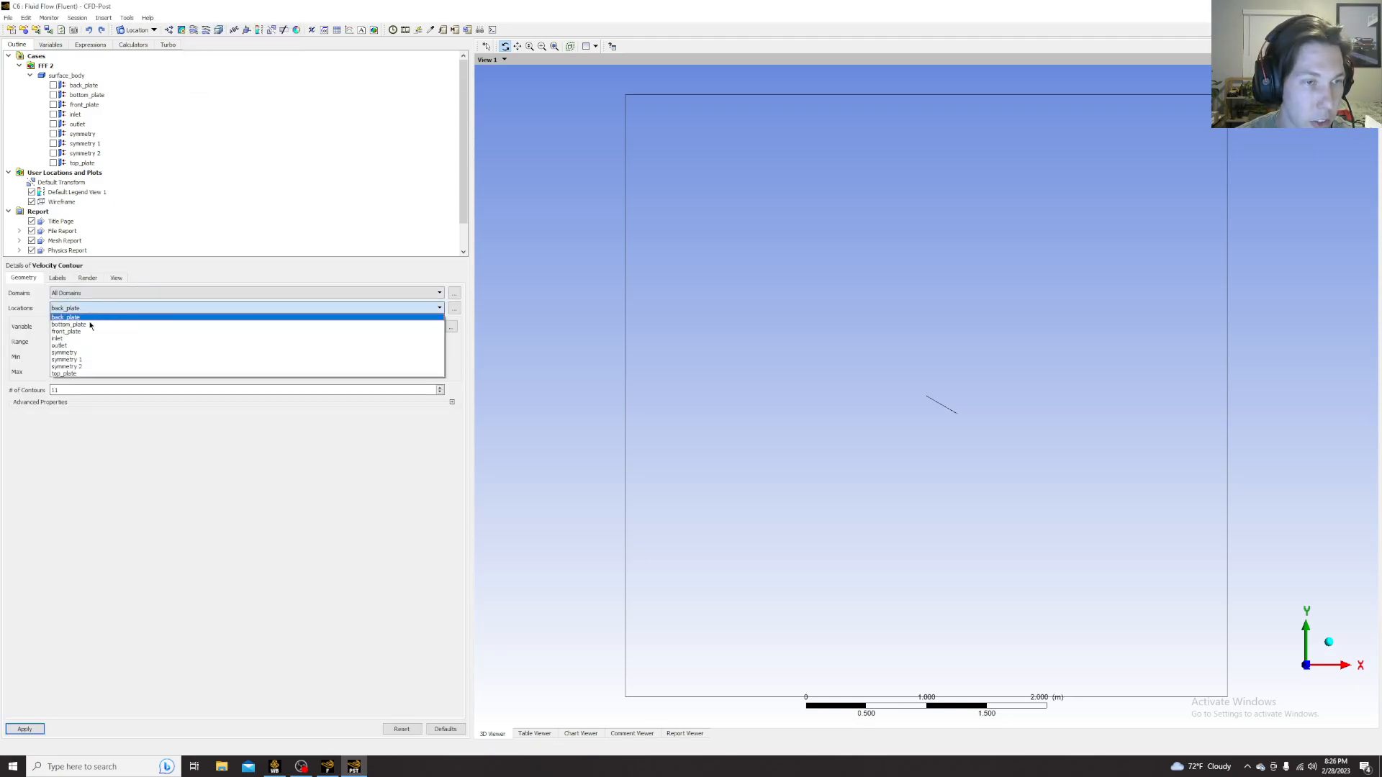
pyautogui.click(76, 352)
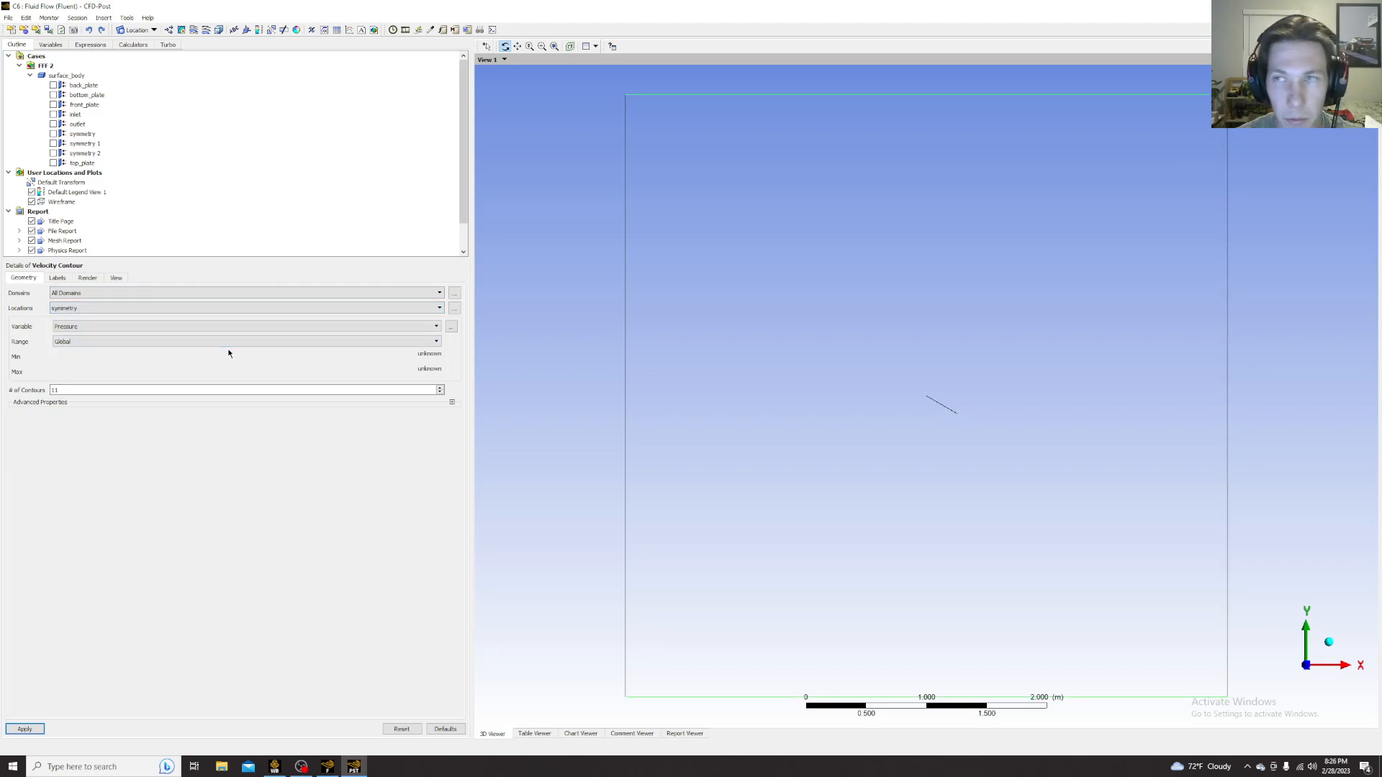
pyautogui.click(85, 308)
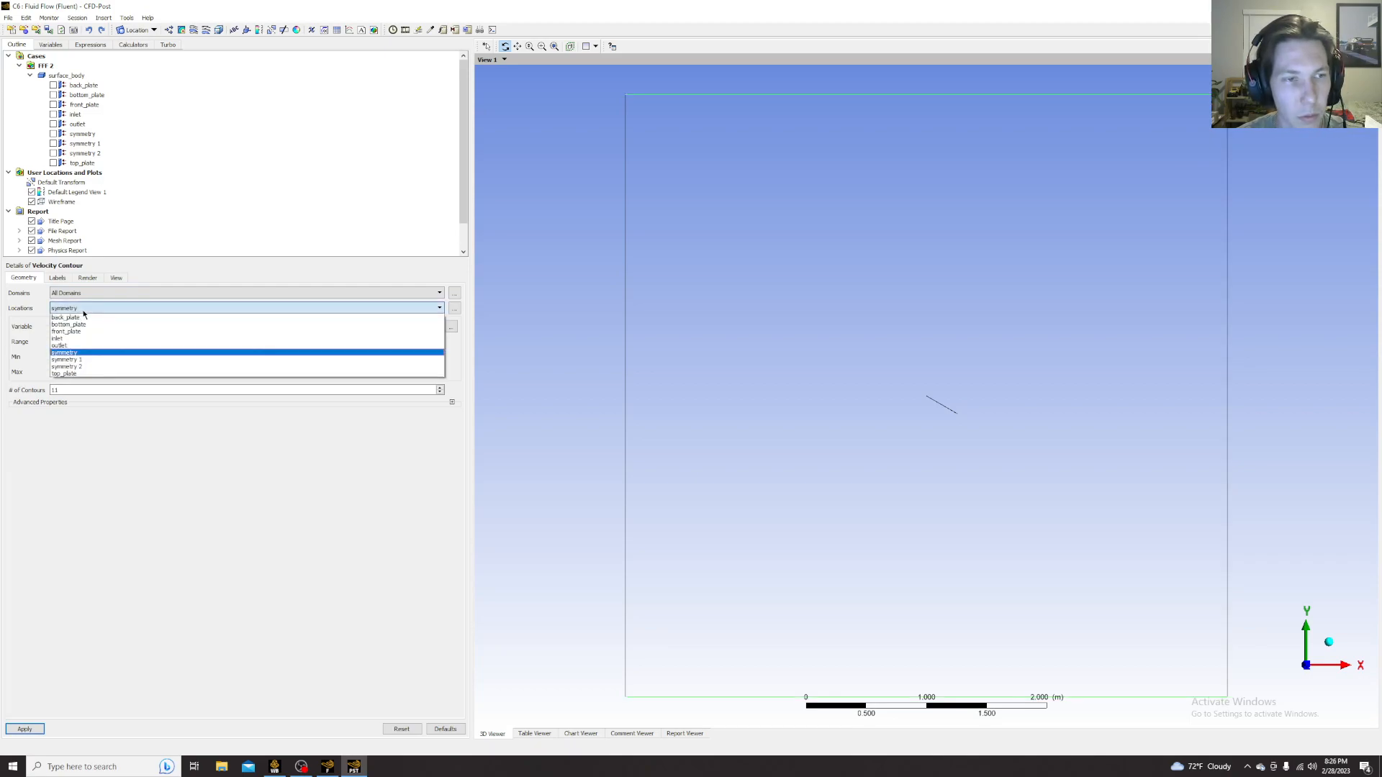
pyautogui.click(84, 311)
pyautogui.click(80, 326)
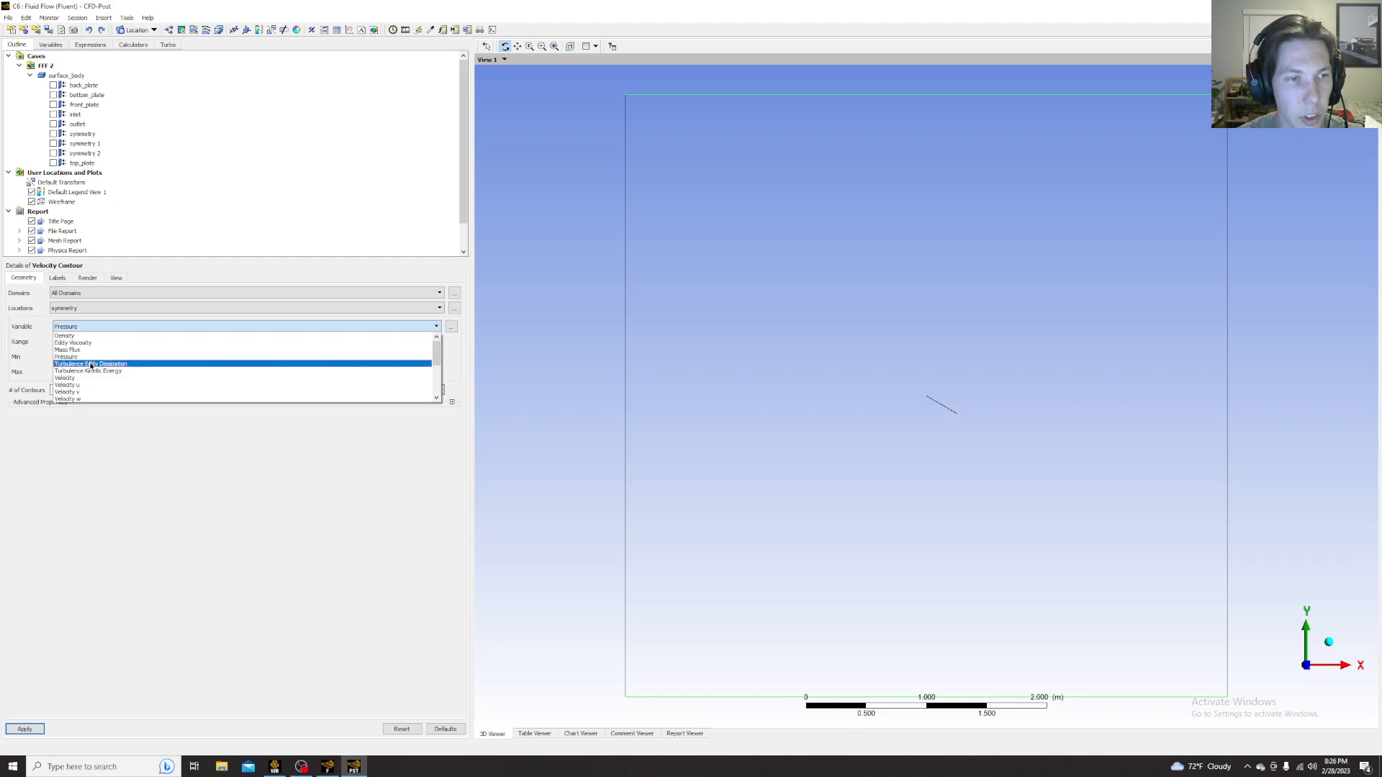
pyautogui.click(90, 378)
pyautogui.doubleClick(59, 390)
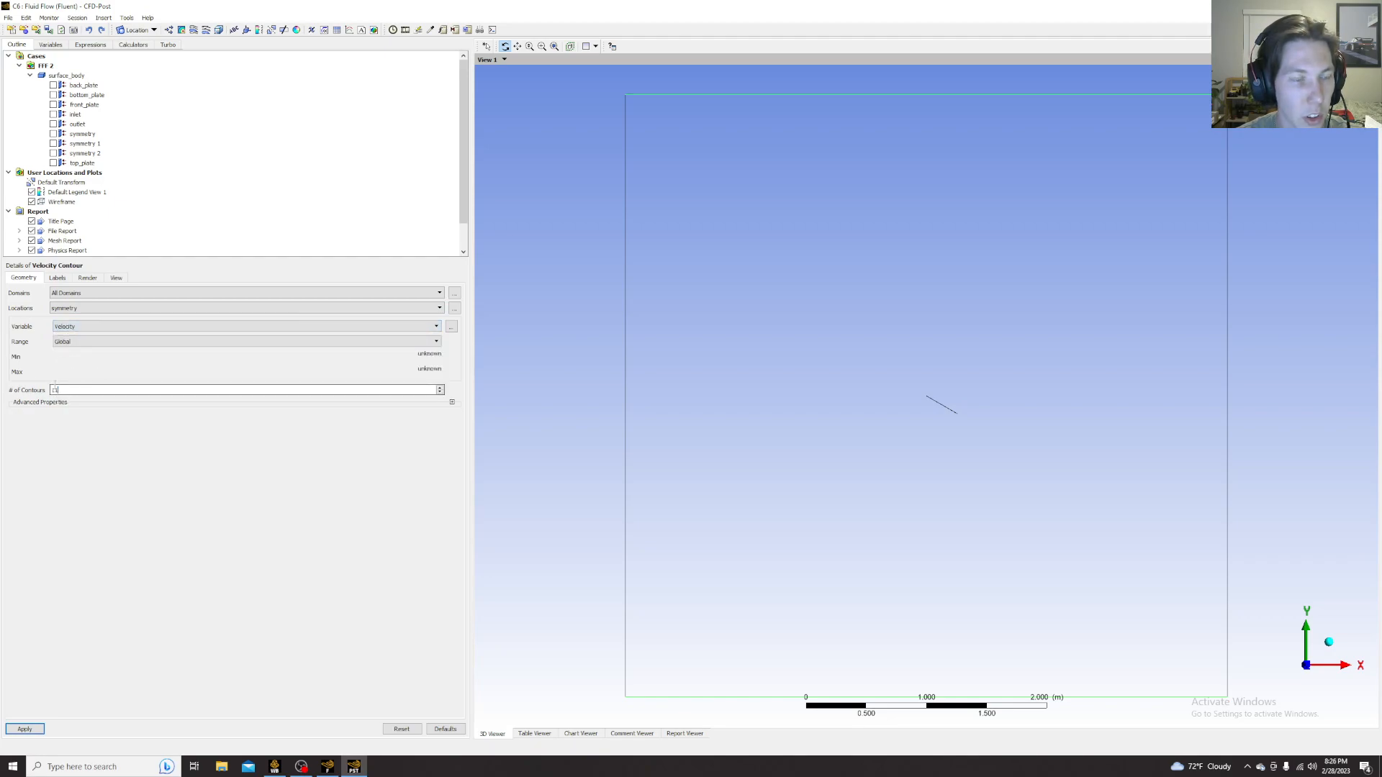
pyautogui.write('750')
pyautogui.click(25, 728)
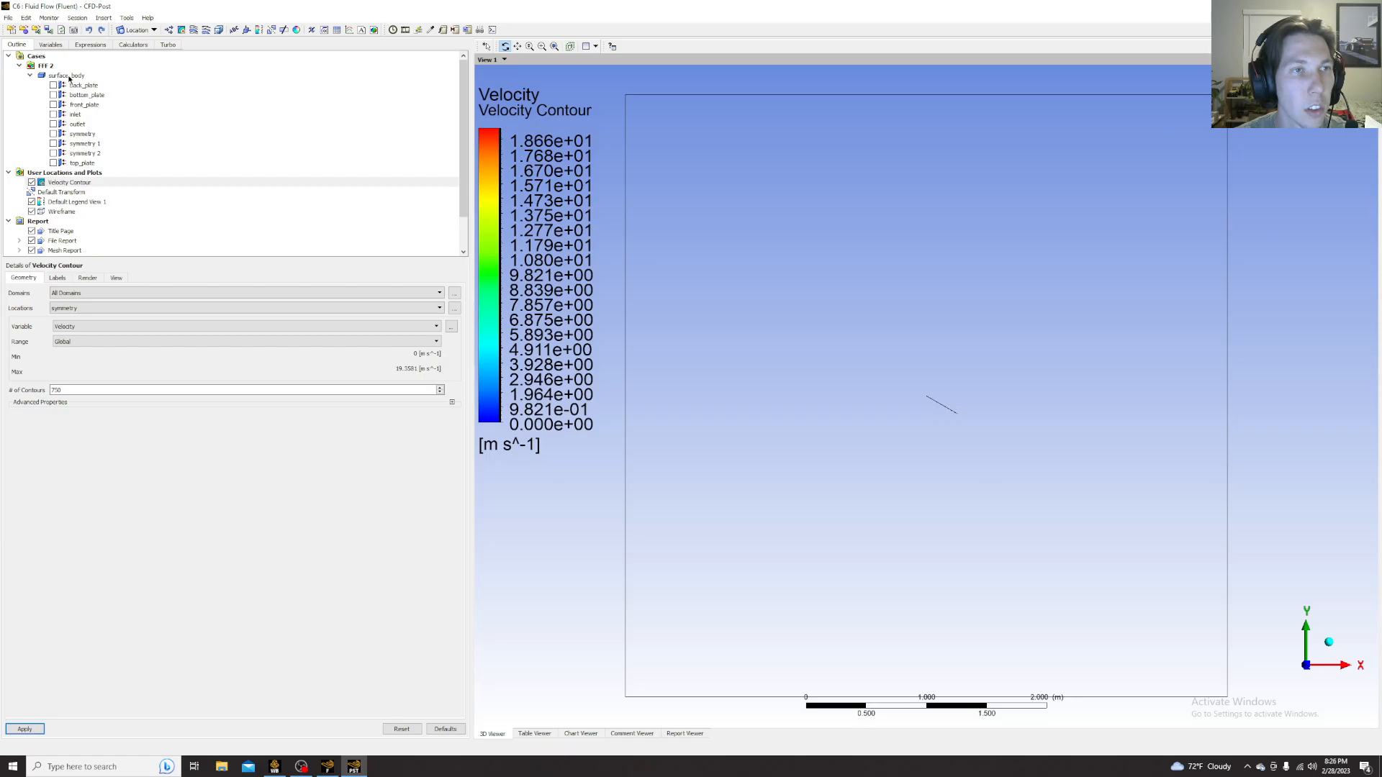
# - Change the velocity contour's location to symmetry 1 and display the flow around the plate up close
pyautogui.click(68, 308)
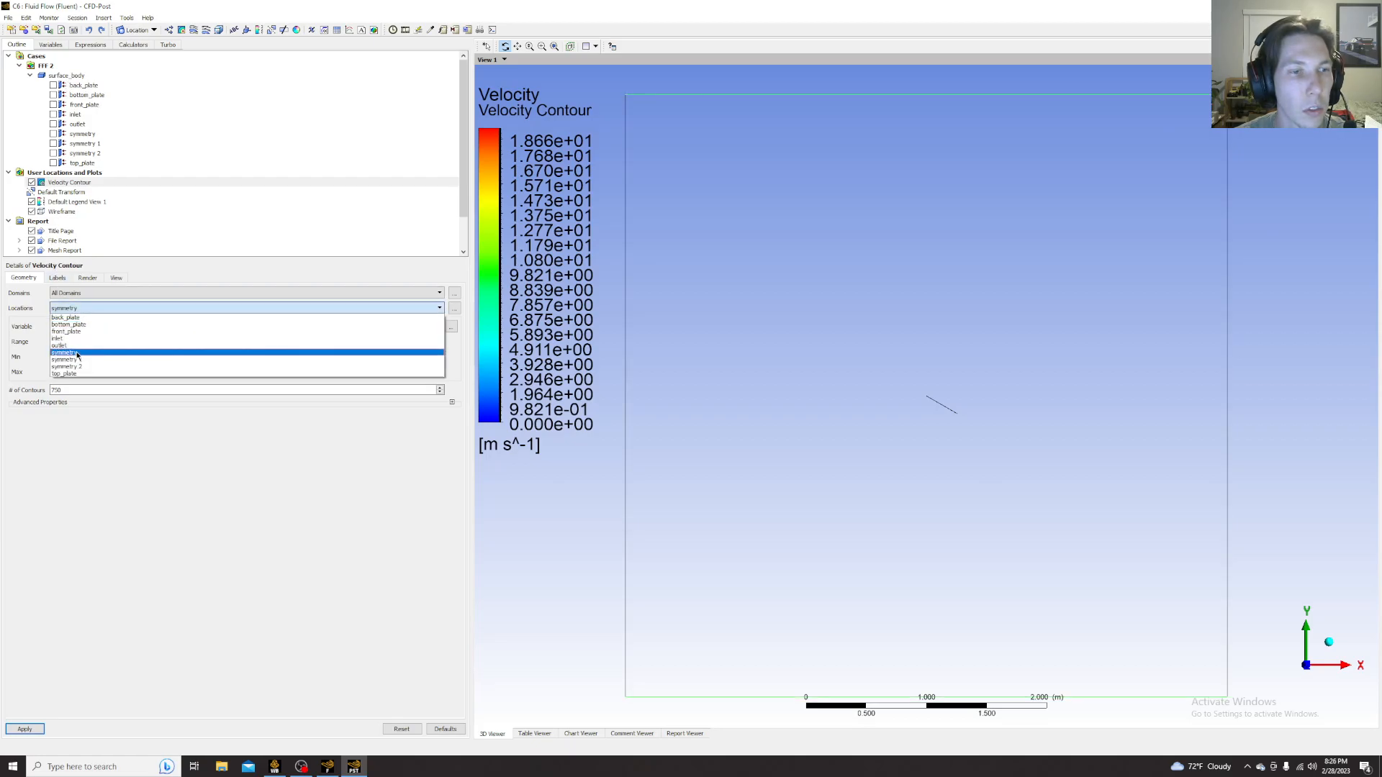
pyautogui.click(78, 360)
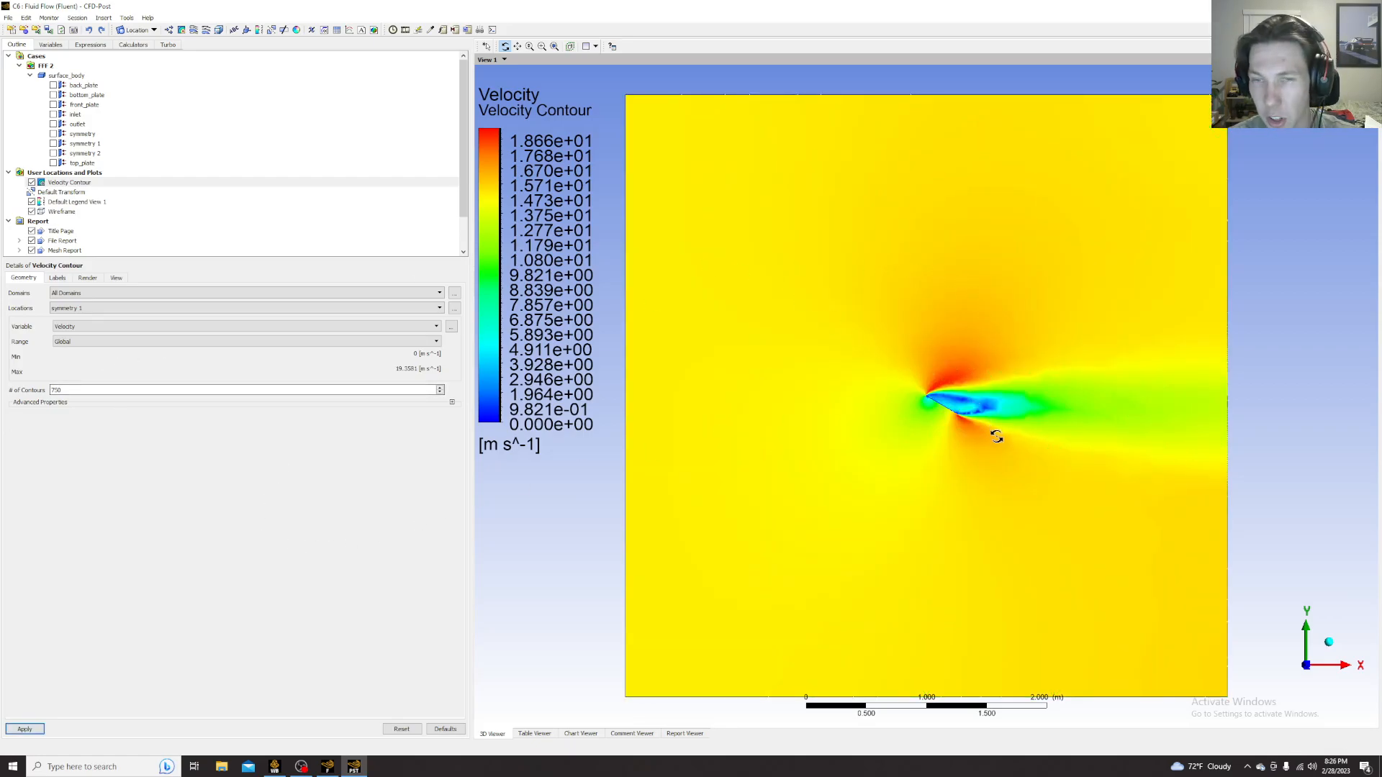
pyautogui.moveTo(872, 337); pyautogui.dragTo(1188, 480, button='right')
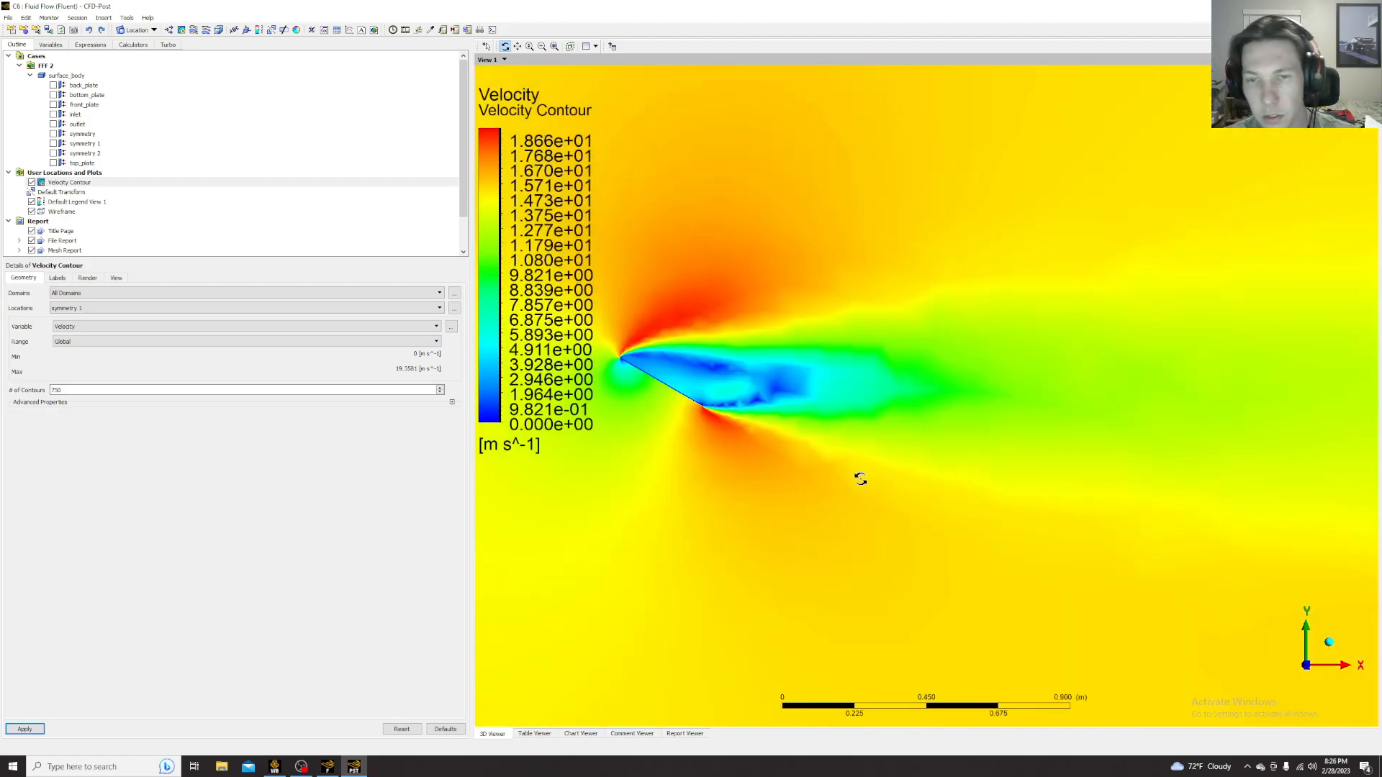
pyautogui.scroll(1, 1027, 515)
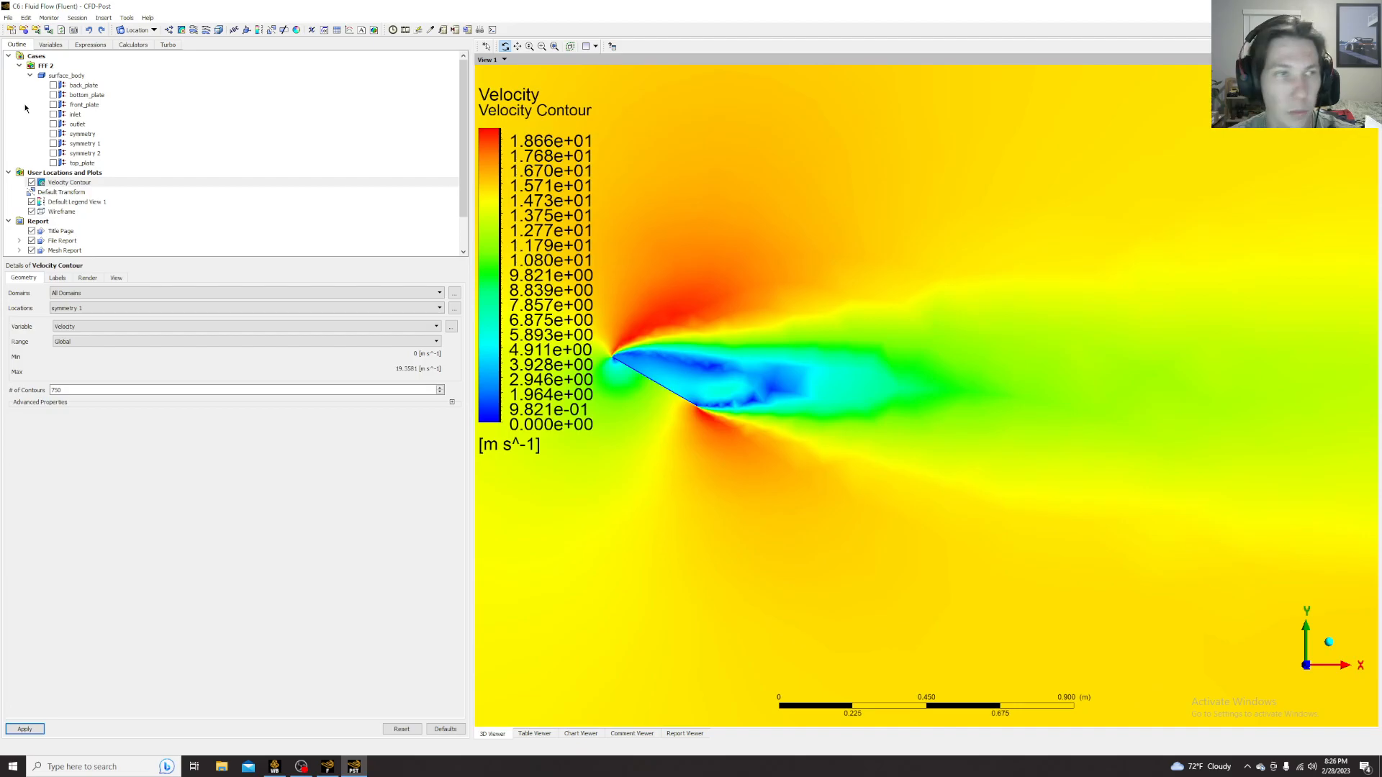
# - Format the default legend with a Variable title, horizontal layout and Fixed numbers at precision 2
pyautogui.click(49, 203)
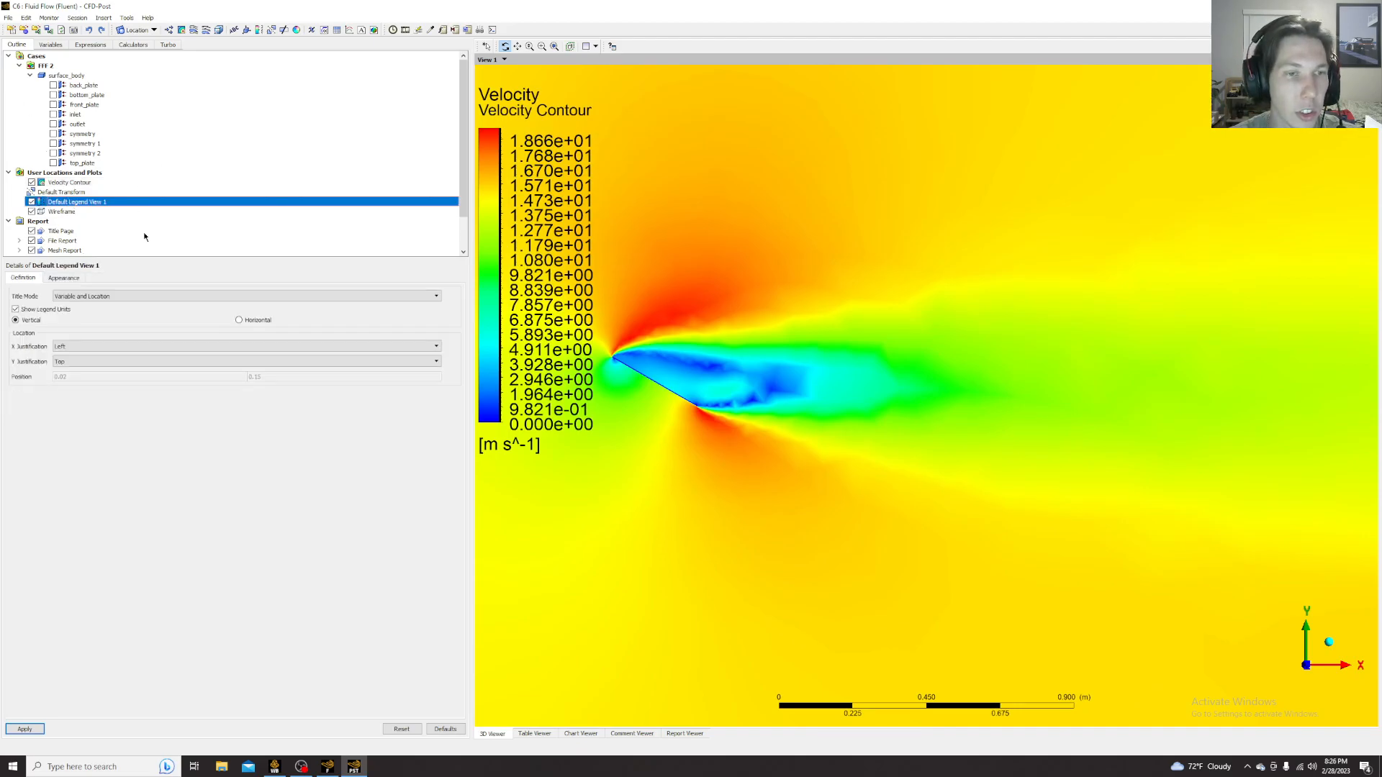
pyautogui.click(180, 296)
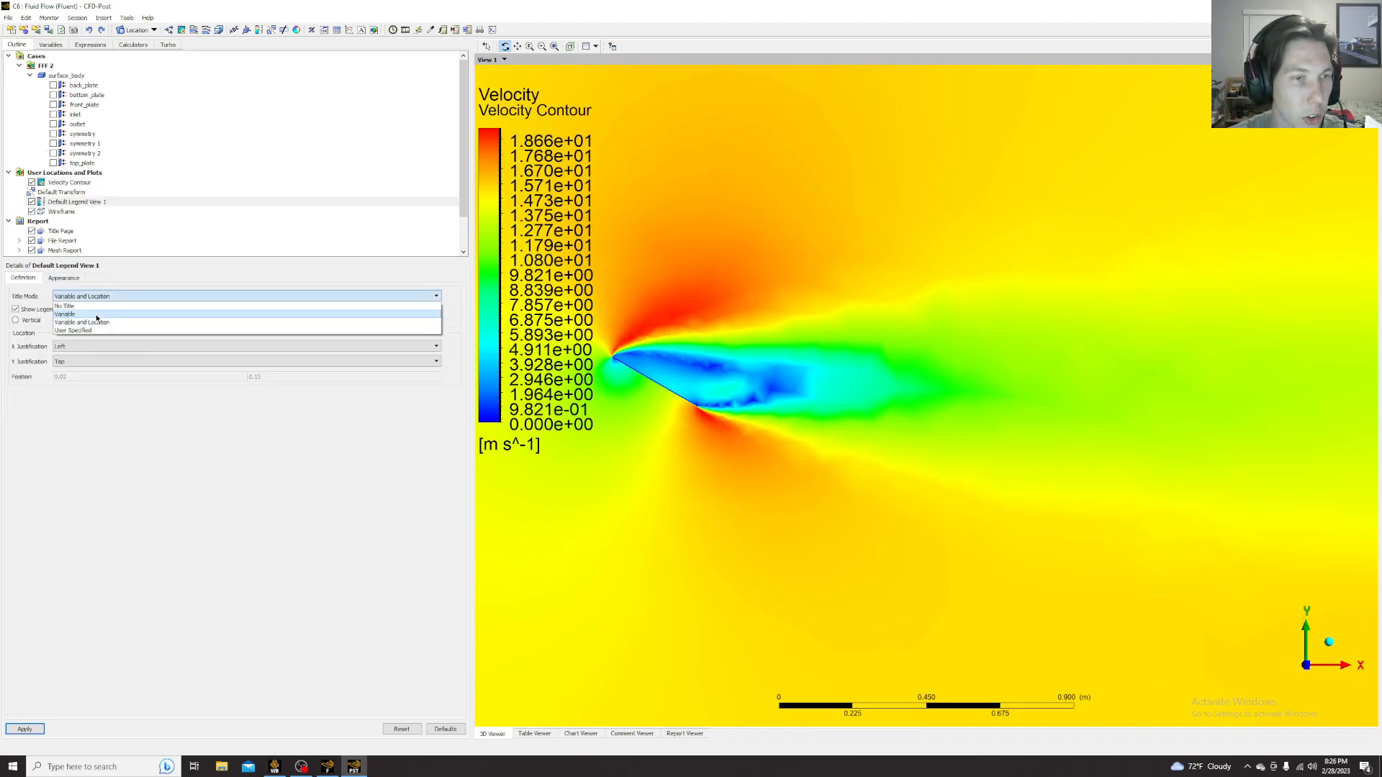
pyautogui.click(87, 314)
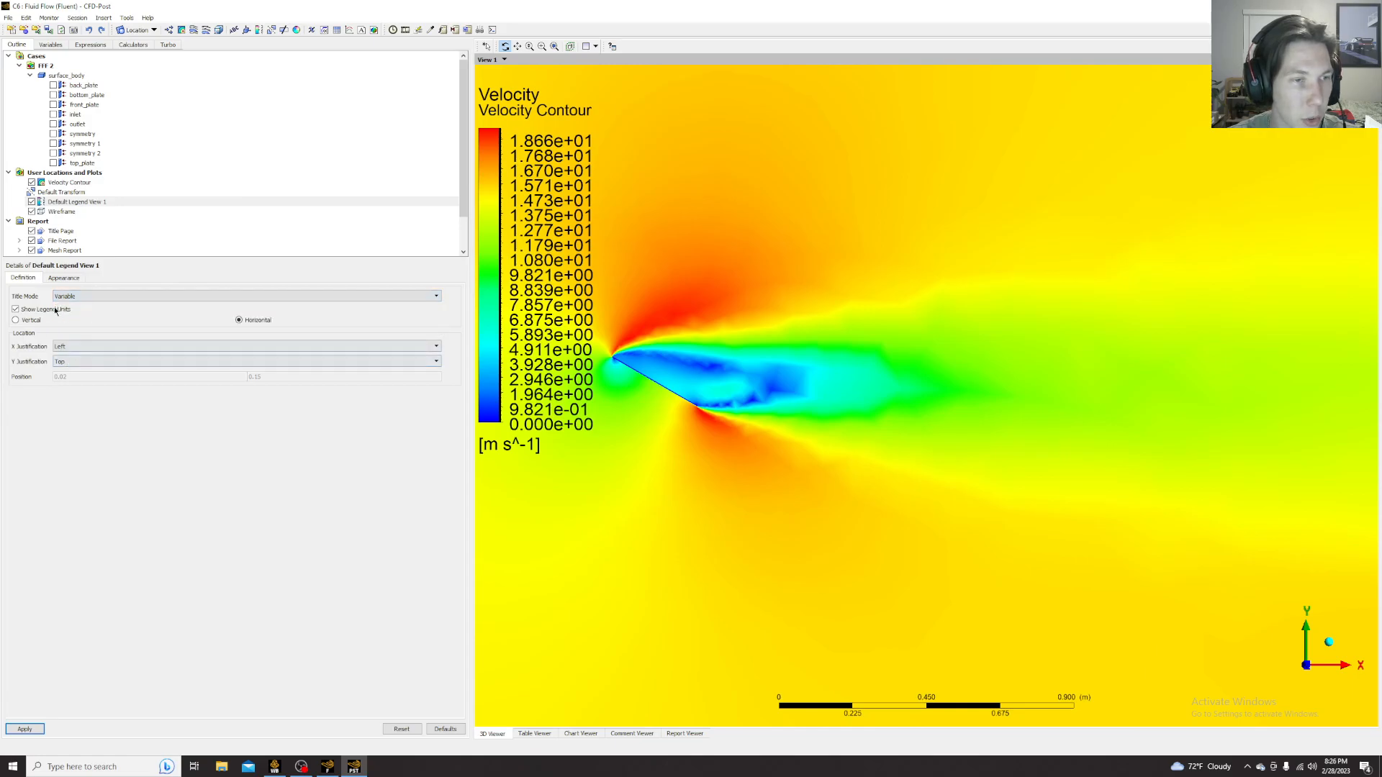
pyautogui.click(63, 278)
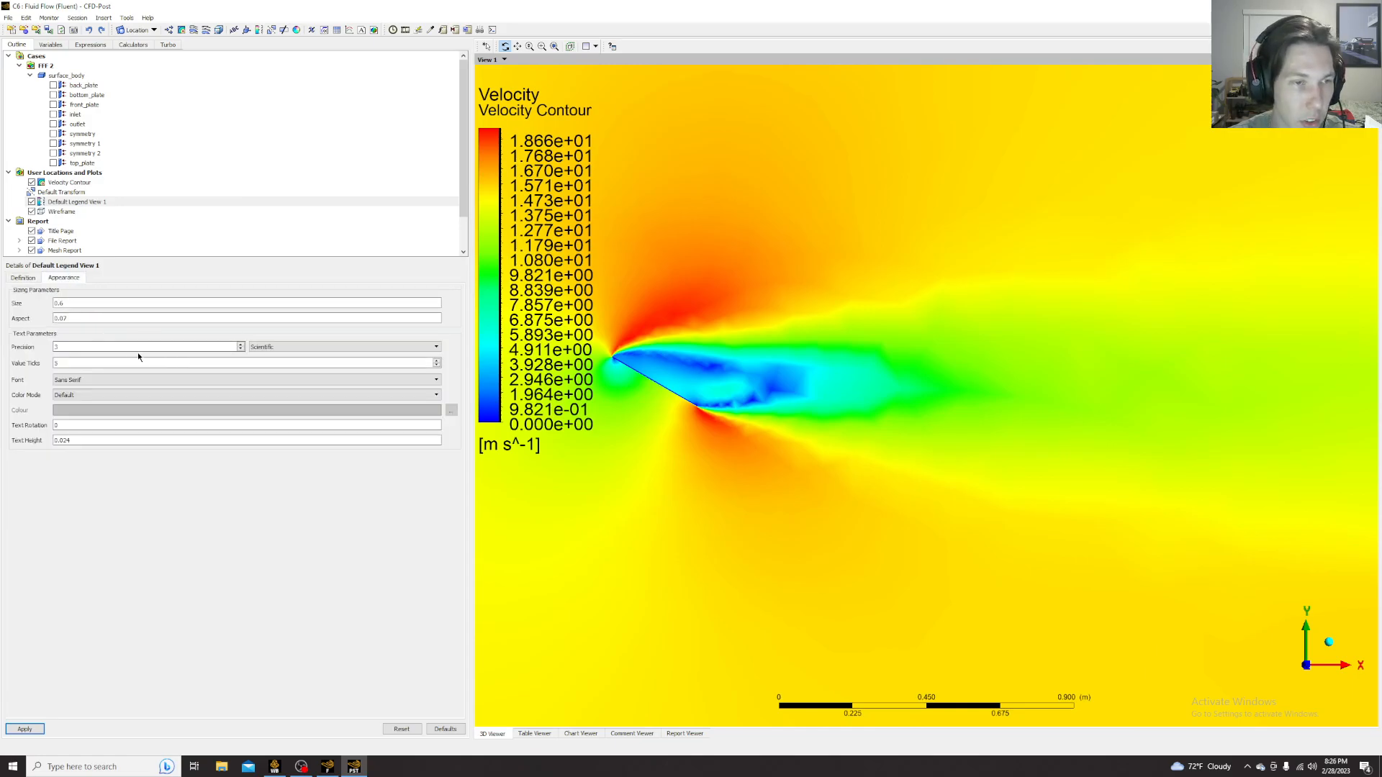
pyautogui.click(270, 347)
pyautogui.click(270, 357)
pyautogui.click(241, 346)
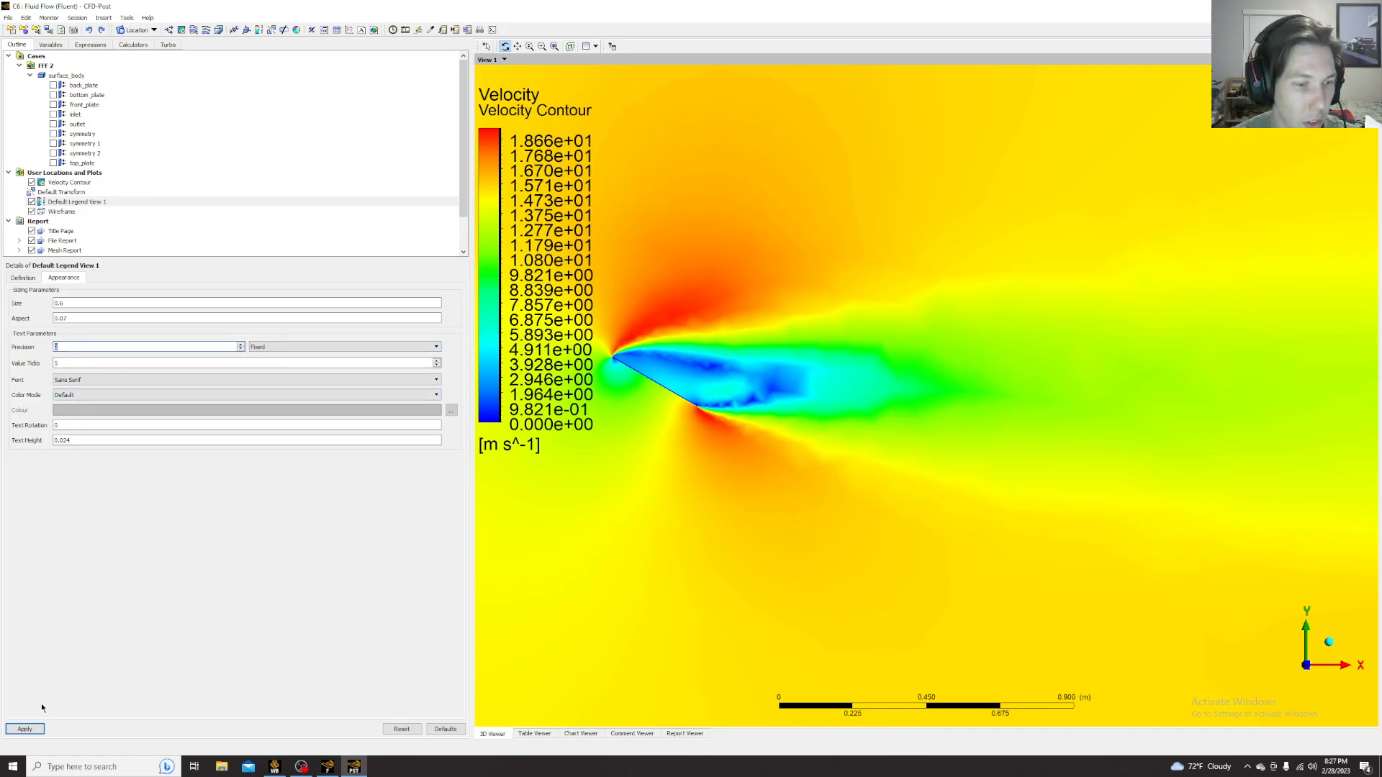
pyautogui.click(25, 728)
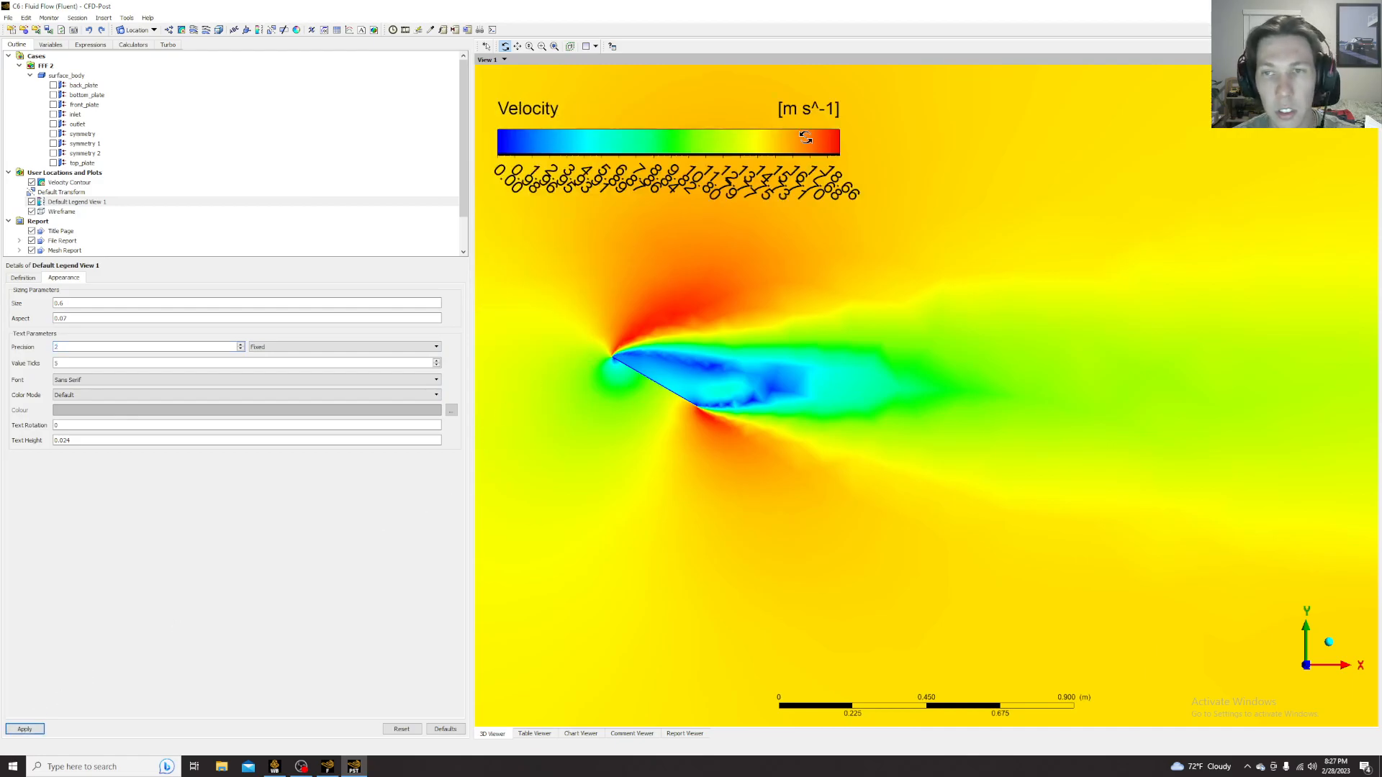
# - Set the legend size to 0.8 and apply it to spread out the value labels
pyautogui.click(66, 304)
pyautogui.press('BackSpace')
pyautogui.write('8')
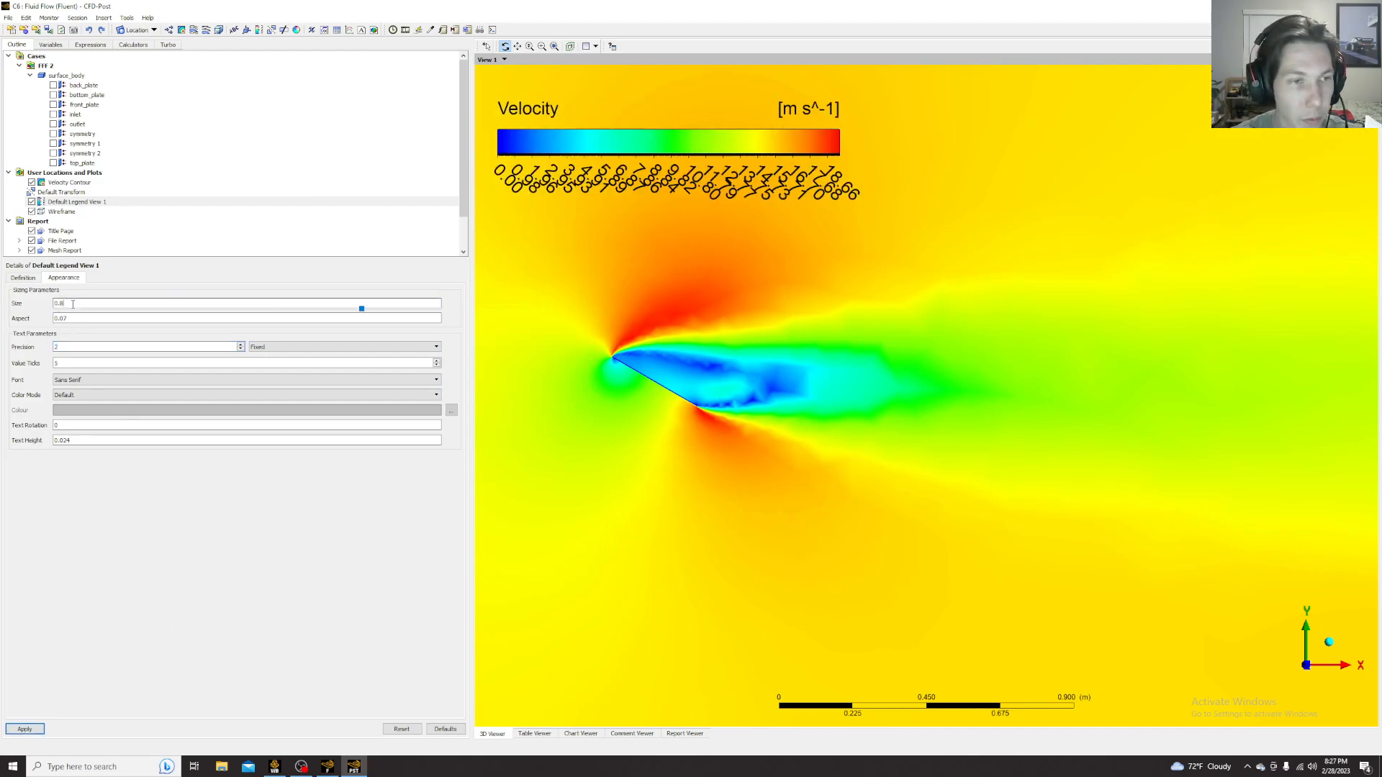
pyautogui.click(36, 731)
pyautogui.scroll(1, 693, 449)
pyautogui.scroll(1, 694, 448)
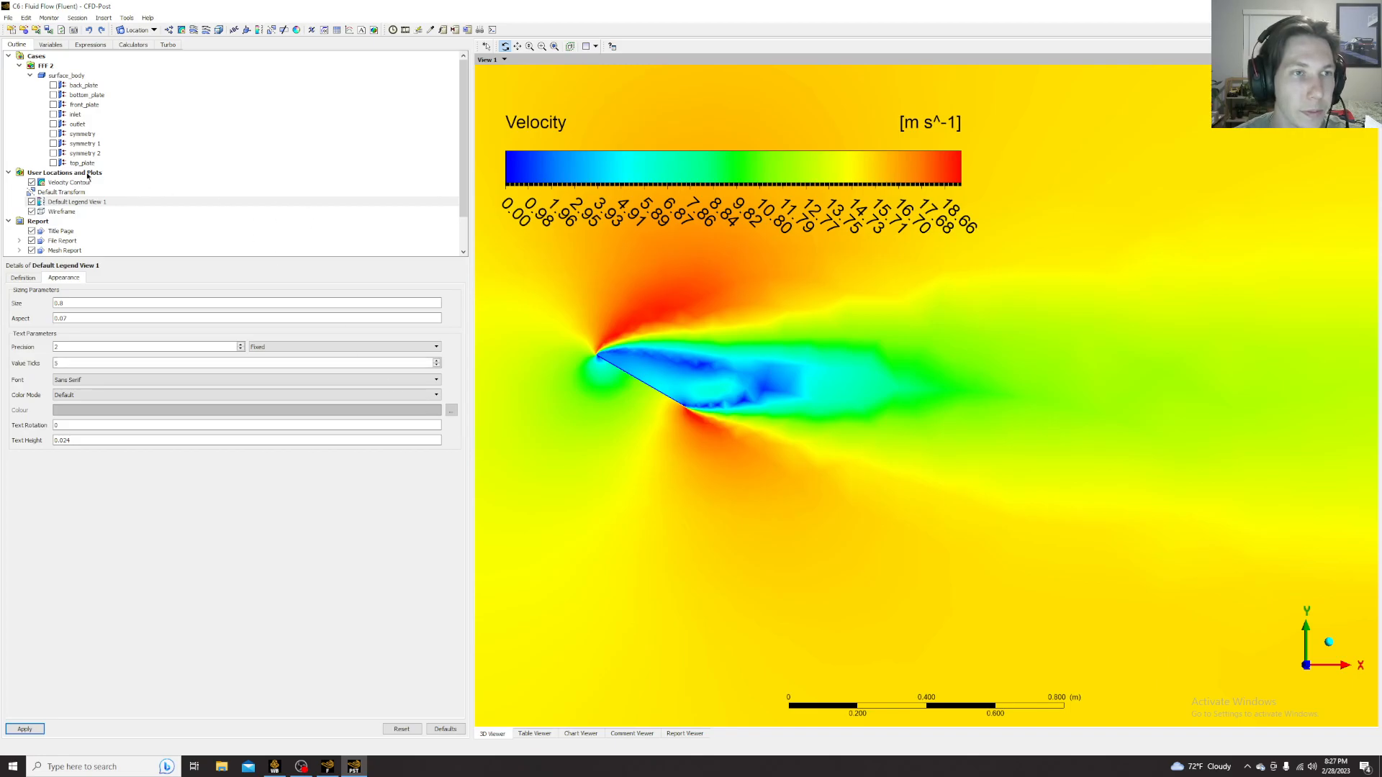
pyautogui.scroll(-1, 820, 388)
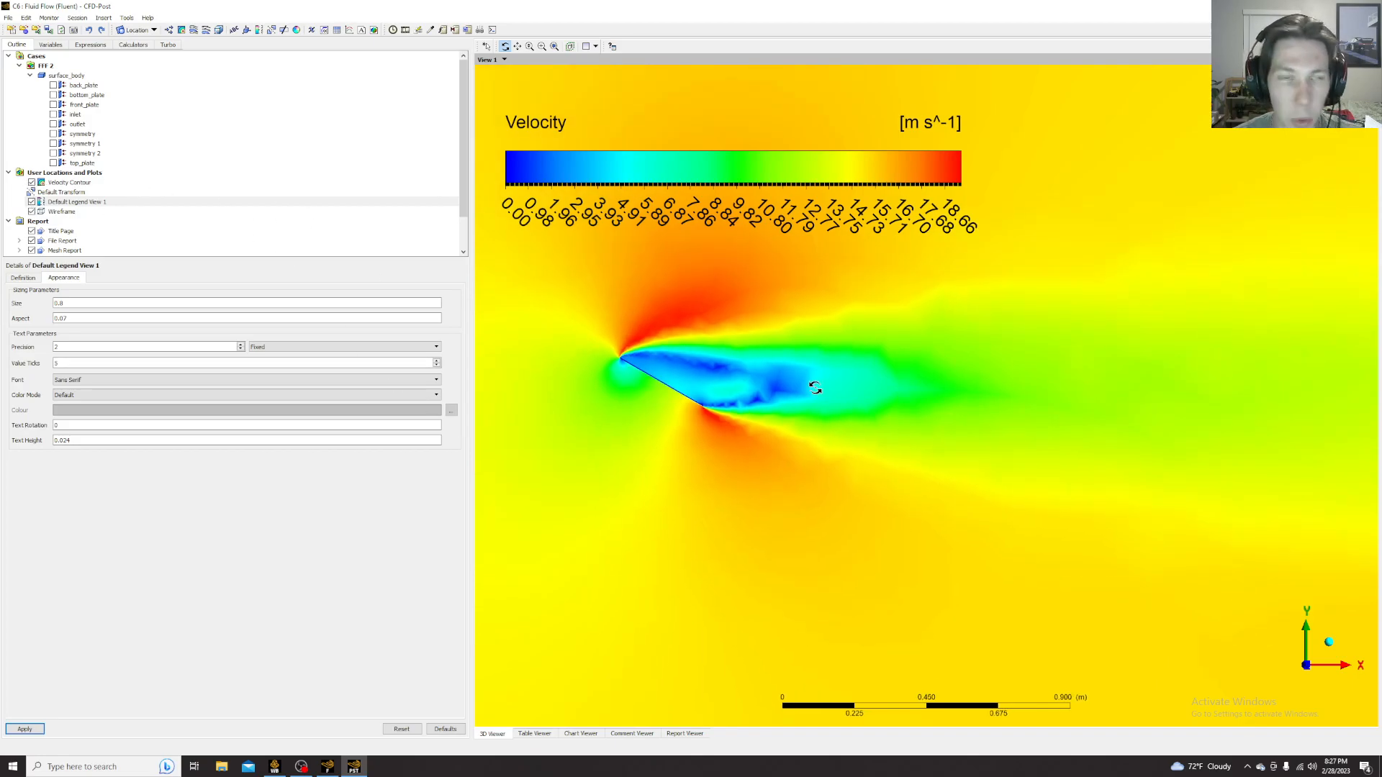
# - Hide the velocity contour and insert another contour named Pressure Contour
pyautogui.click(31, 182)
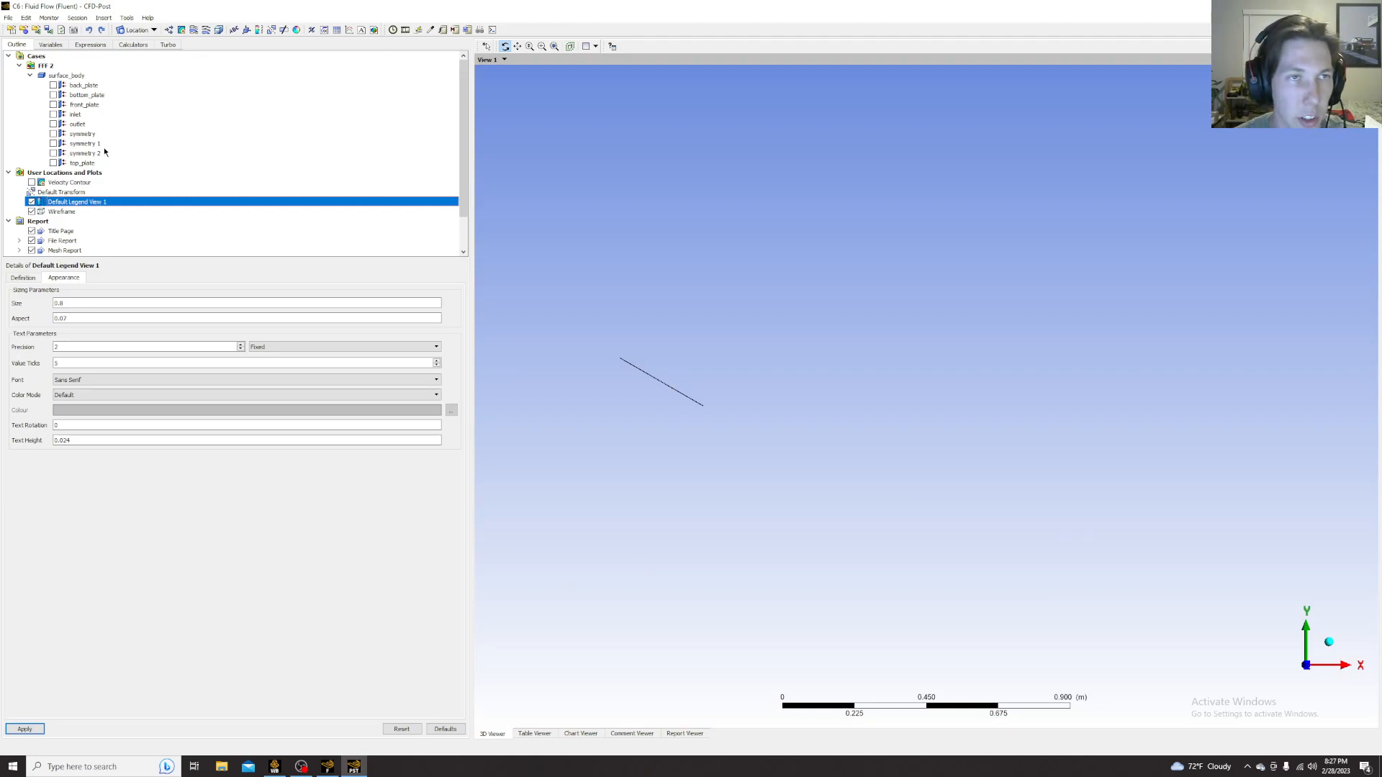
pyautogui.click(180, 30)
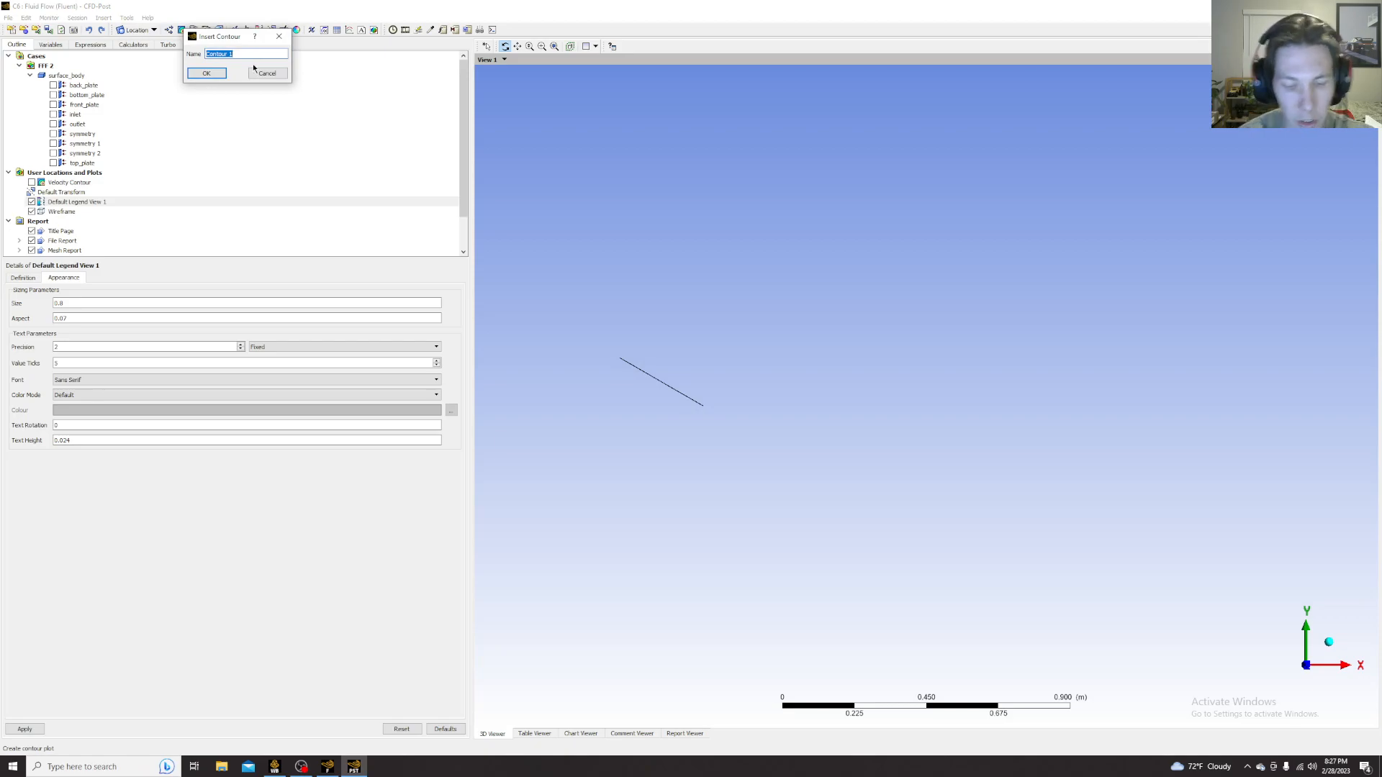
pyautogui.write('Pressure COnt')
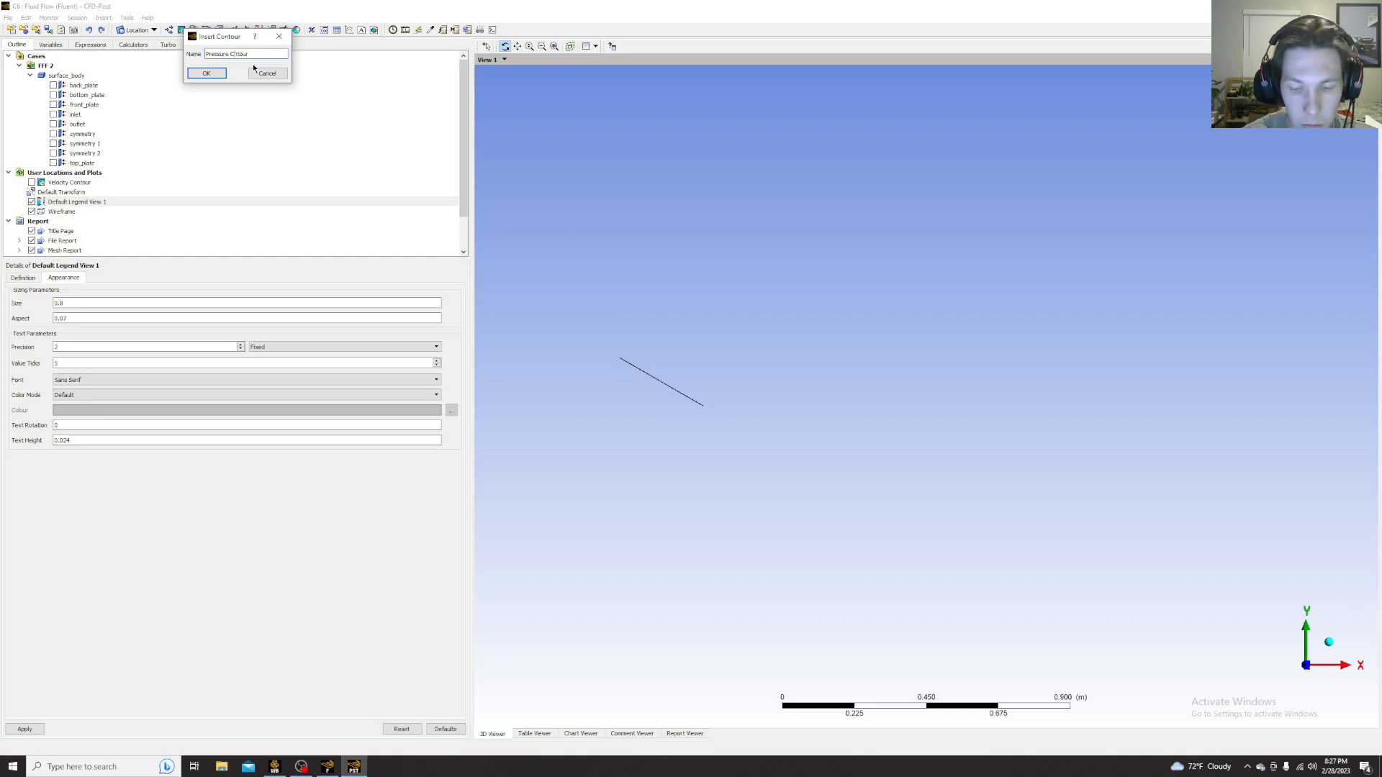
pyautogui.click(207, 73)
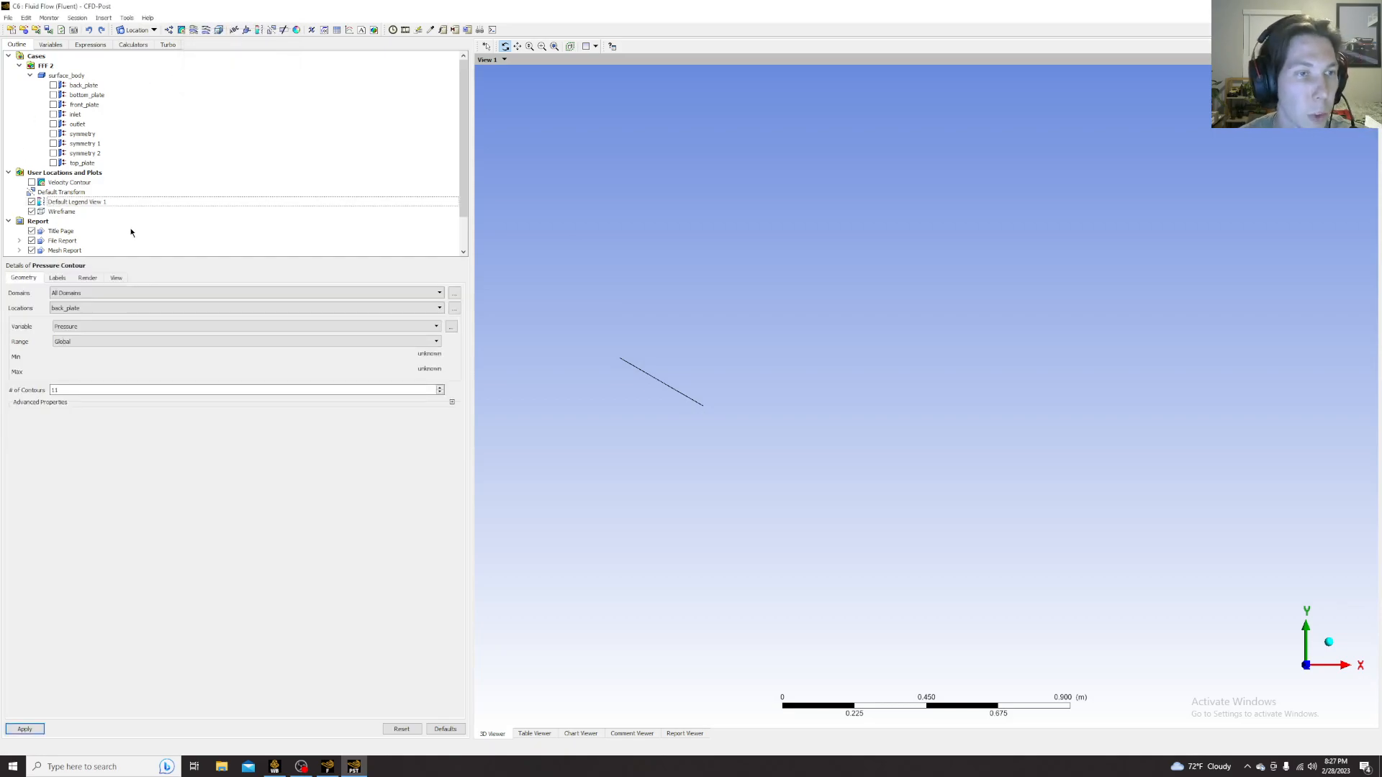
# - Plot the pressure contour on symmetry 1 with 750 contours and inspect the pressure field around the plate
pyautogui.click(77, 308)
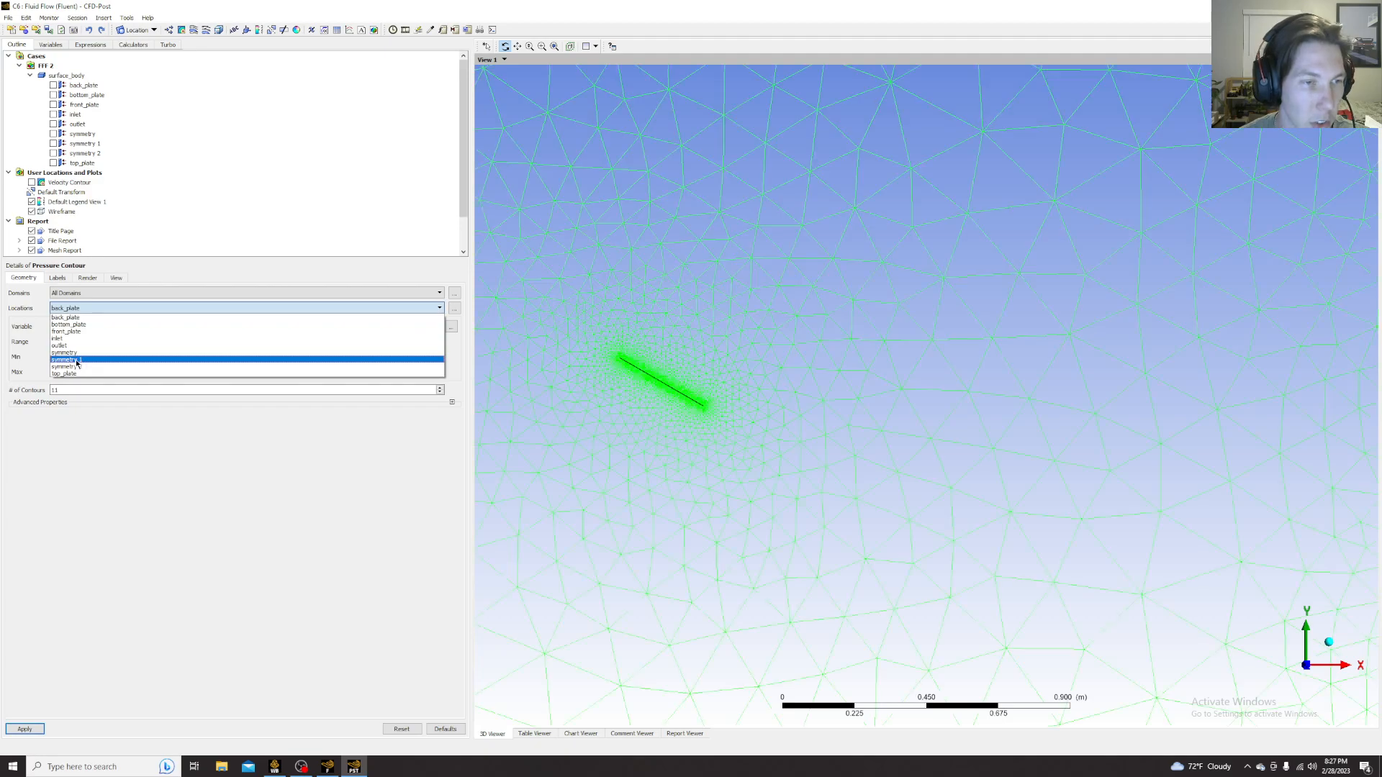
pyautogui.click(82, 362)
pyautogui.moveTo(79, 387); pyautogui.dragTo(6, 380)
pyautogui.write('750')
pyautogui.click(25, 729)
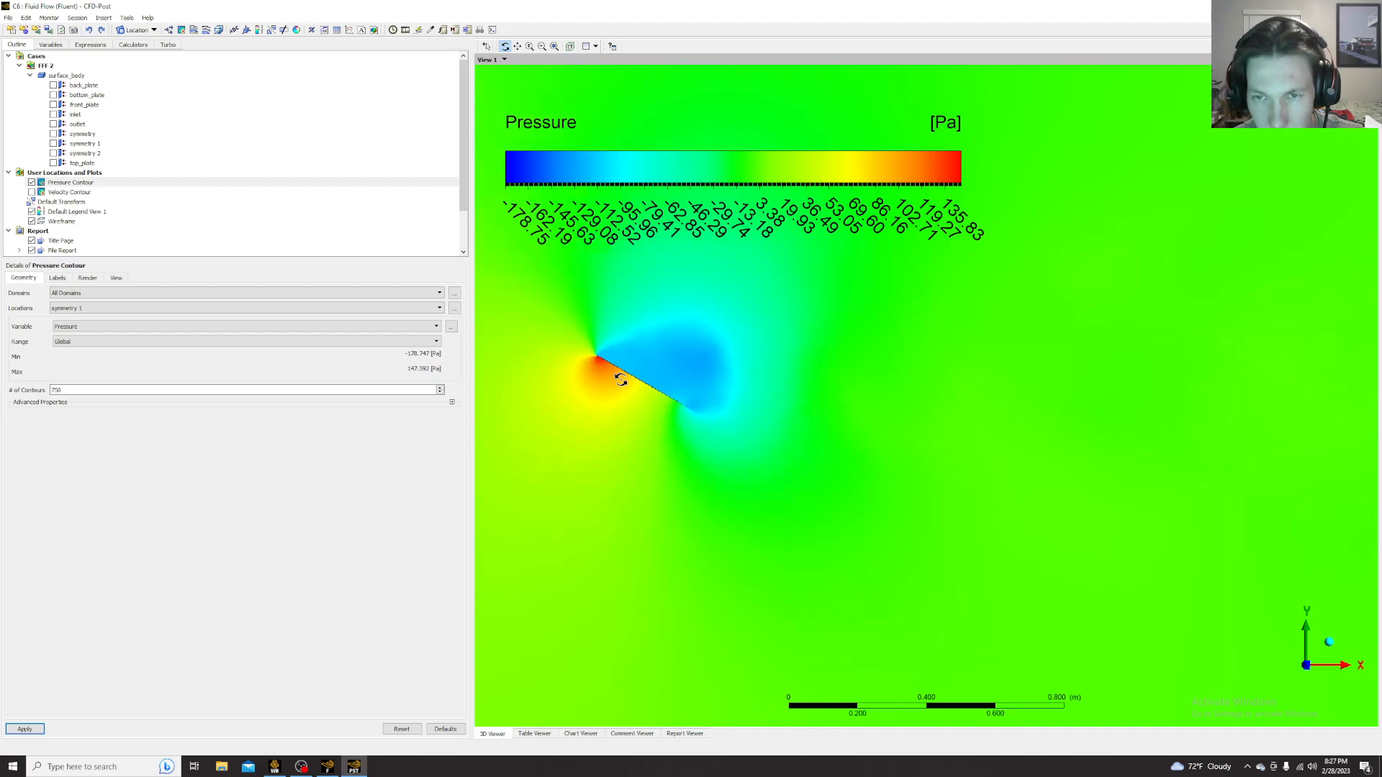
pyautogui.moveTo(513, 254); pyautogui.dragTo(897, 480, button='right')
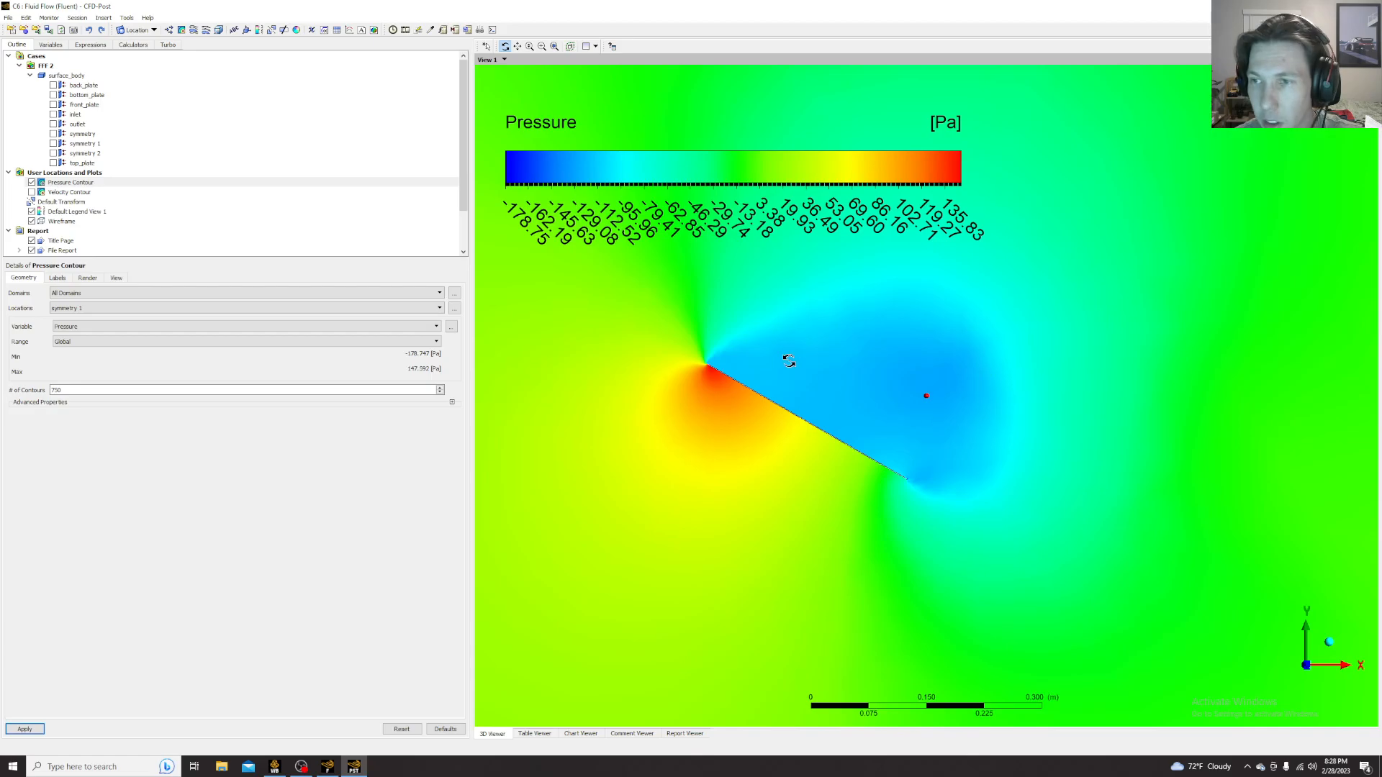
pyautogui.scroll(-1, 925, 412)
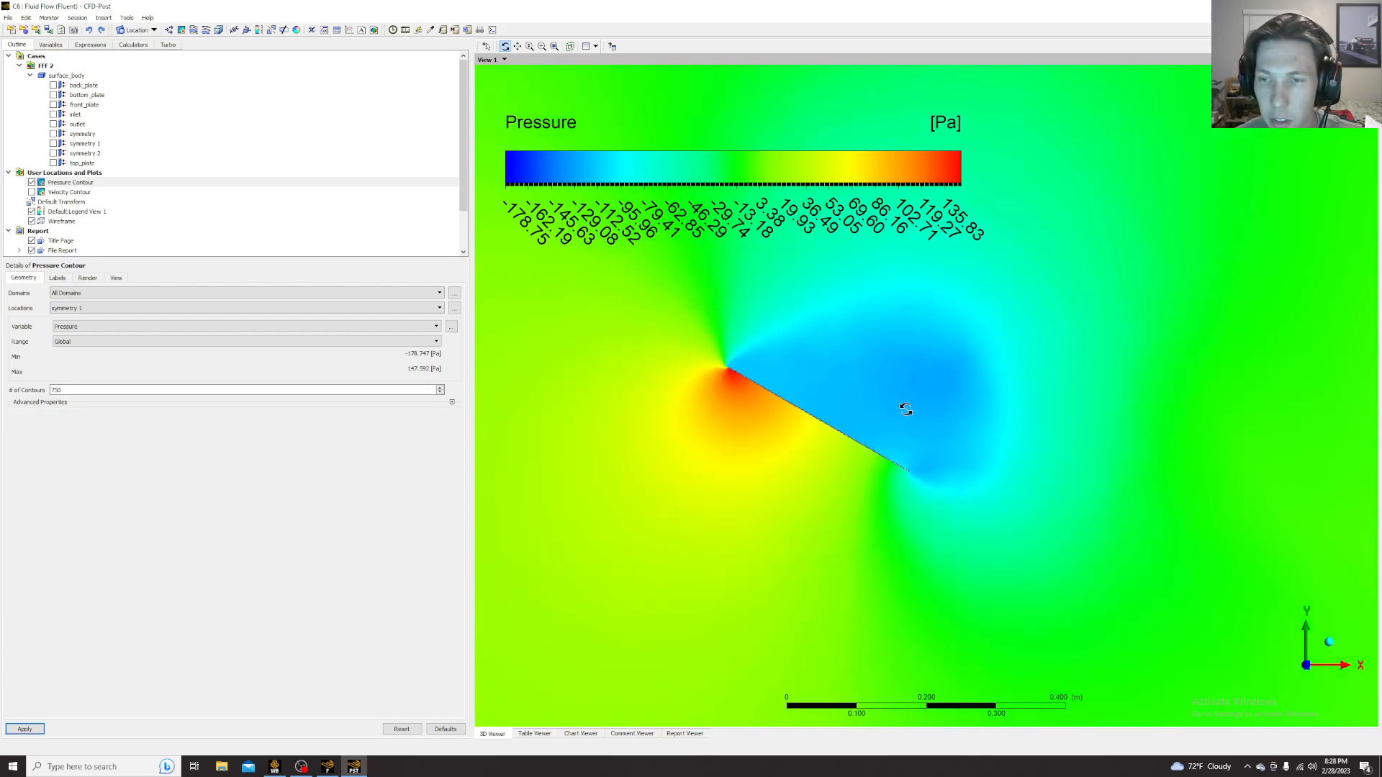
pyautogui.scroll(-2, 913, 411)
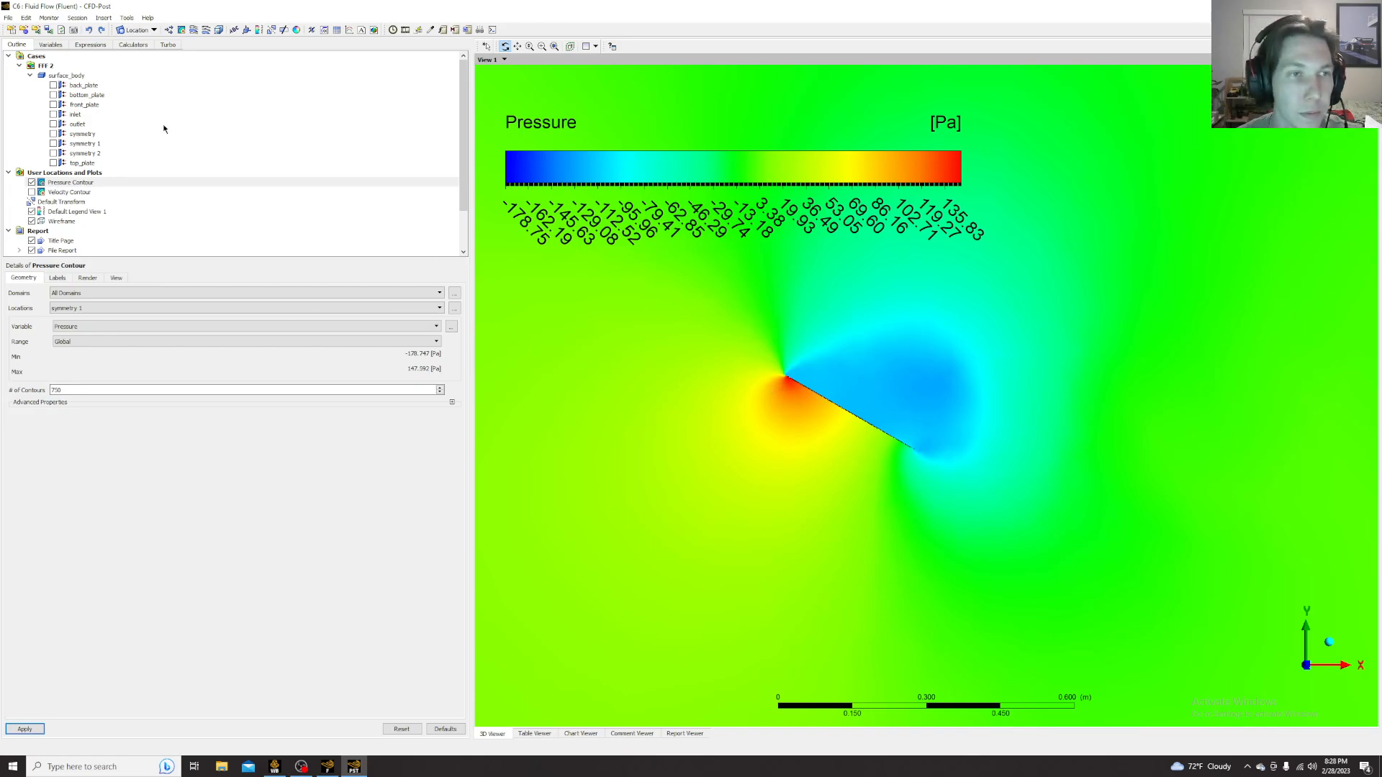
# - Hide the pressure contour and insert a vector plot named Velocity Vectors
pyautogui.click(28, 183)
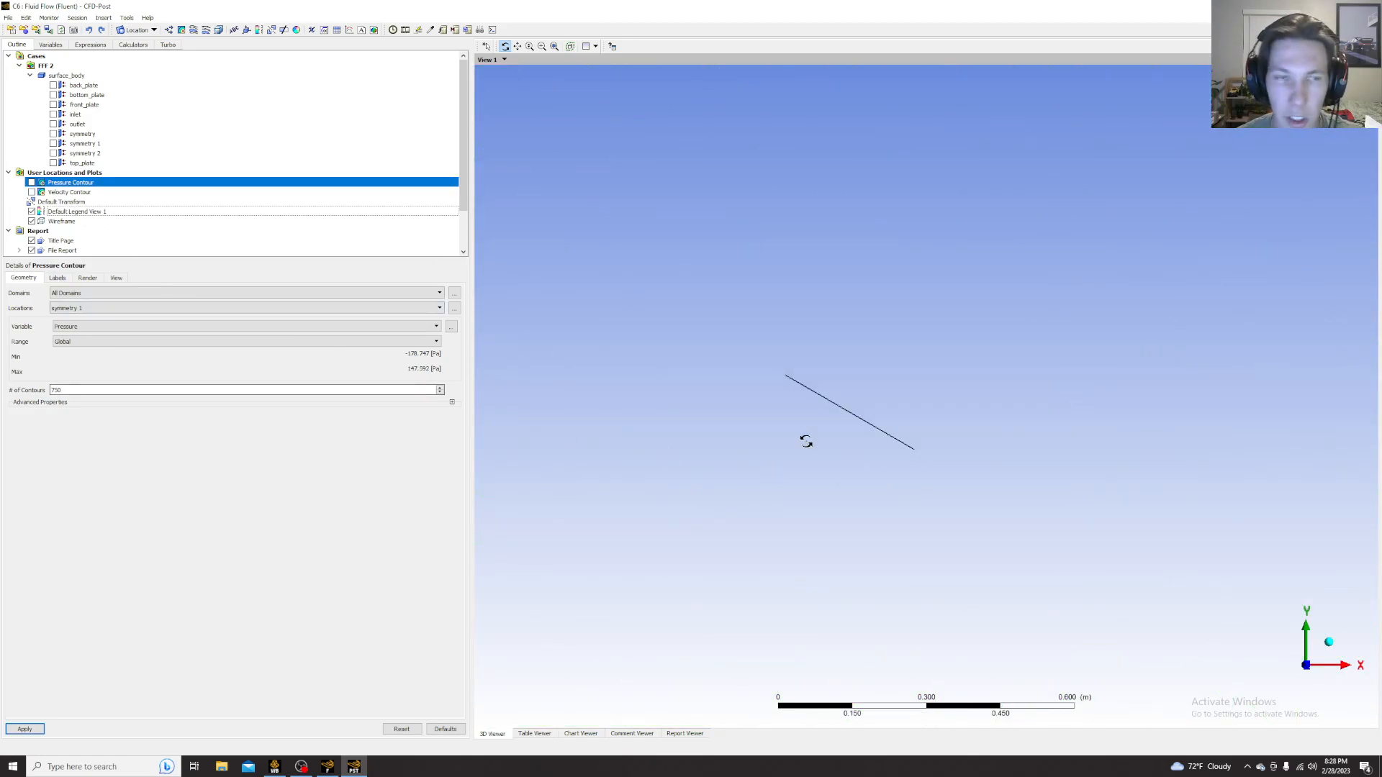
pyautogui.click(168, 30)
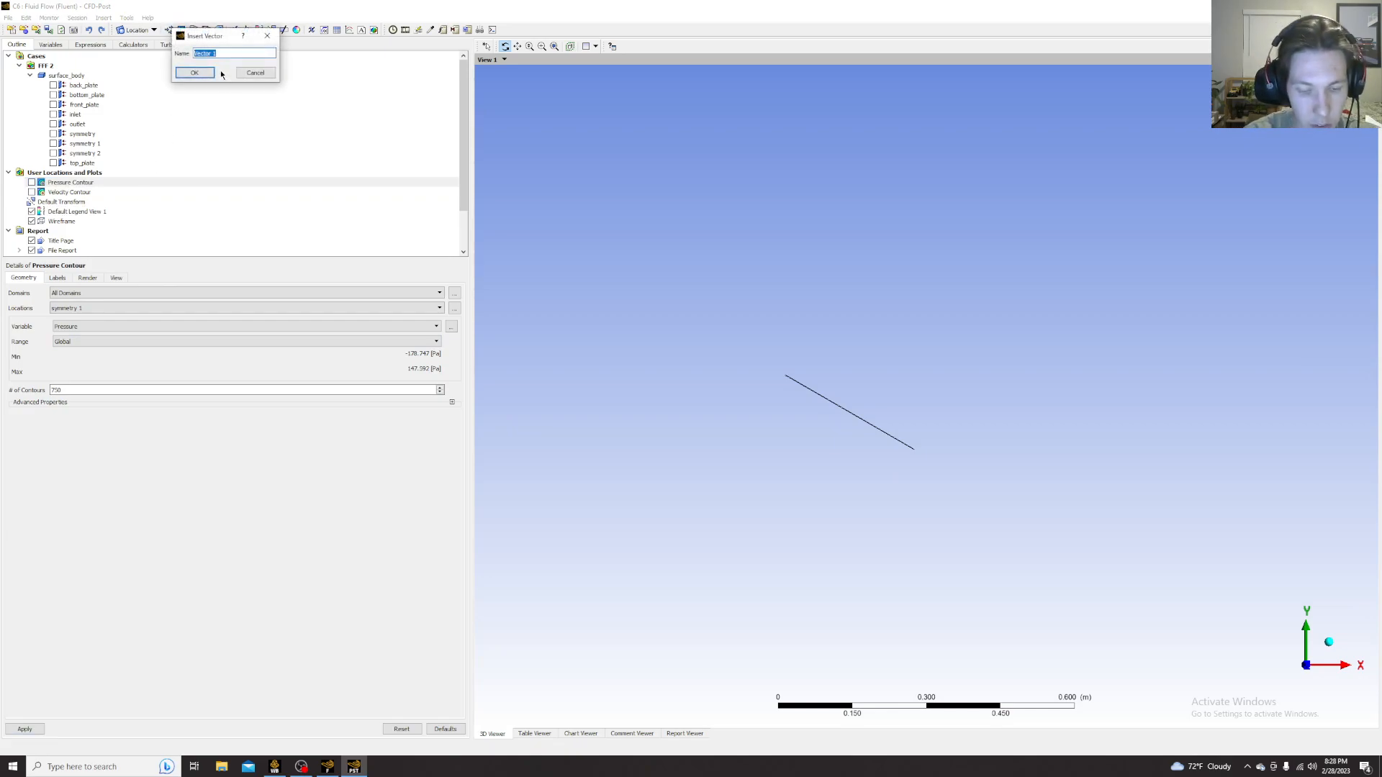
pyautogui.write('Velocity')
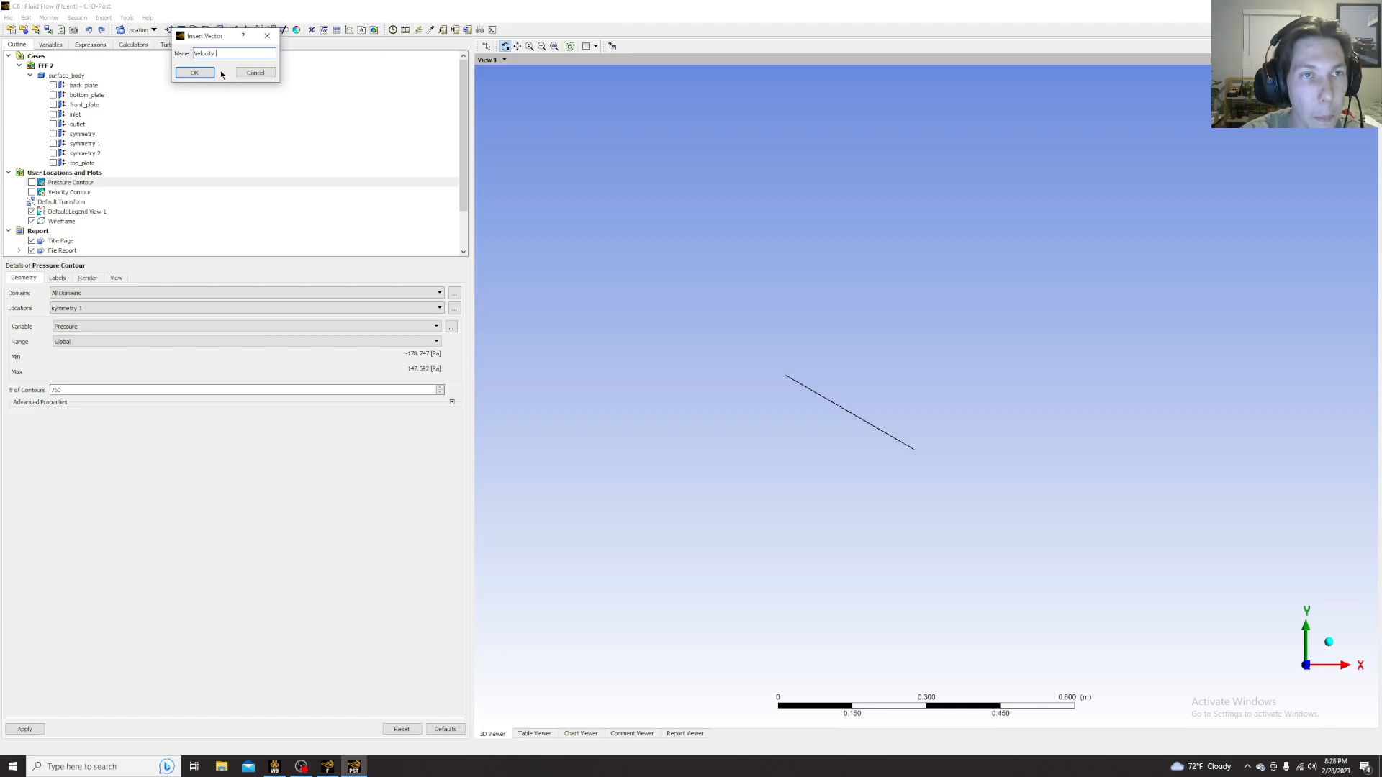
pyautogui.write(' Vectos')
pyautogui.press('Return')
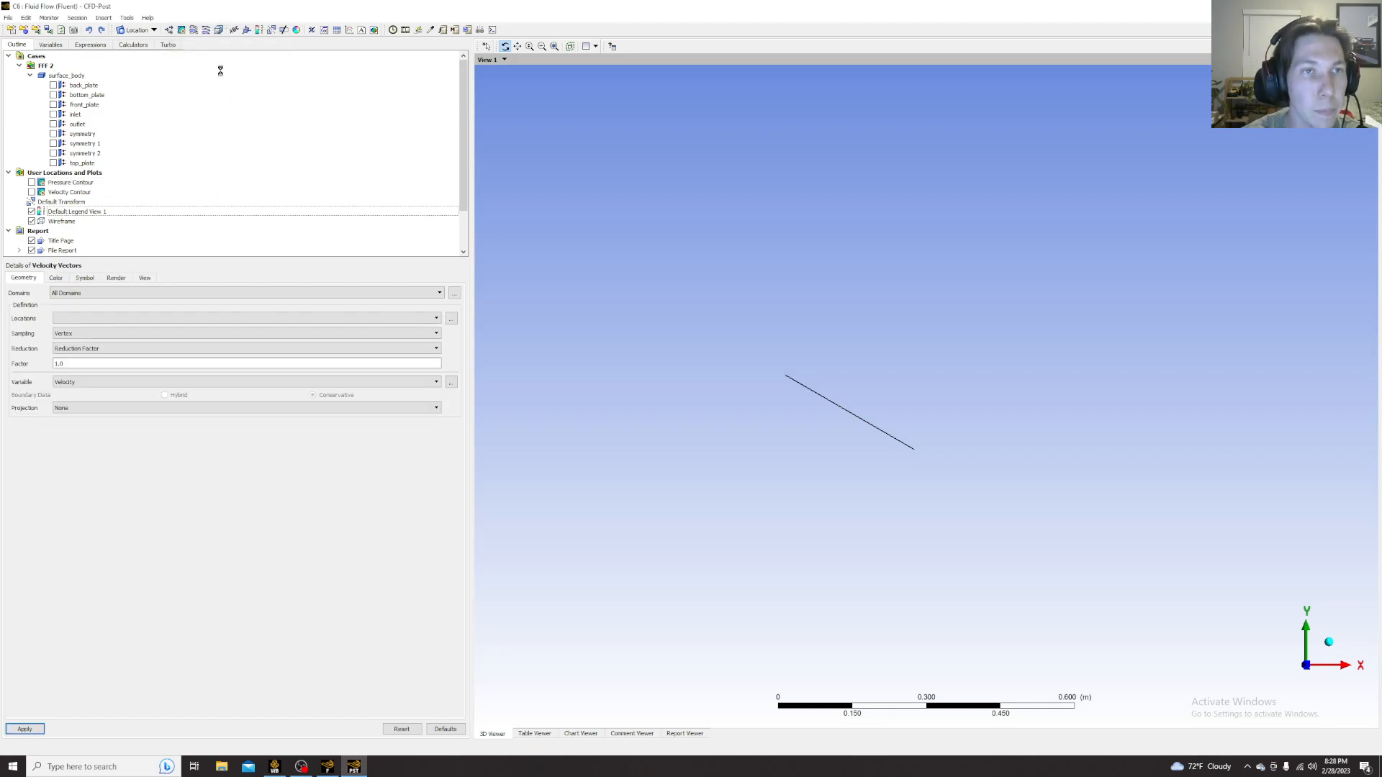
# - Plot the velocity vectors on symmetry 1 and inspect the recirculating flow behind the plate
pyautogui.click(61, 321)
pyautogui.click(82, 356)
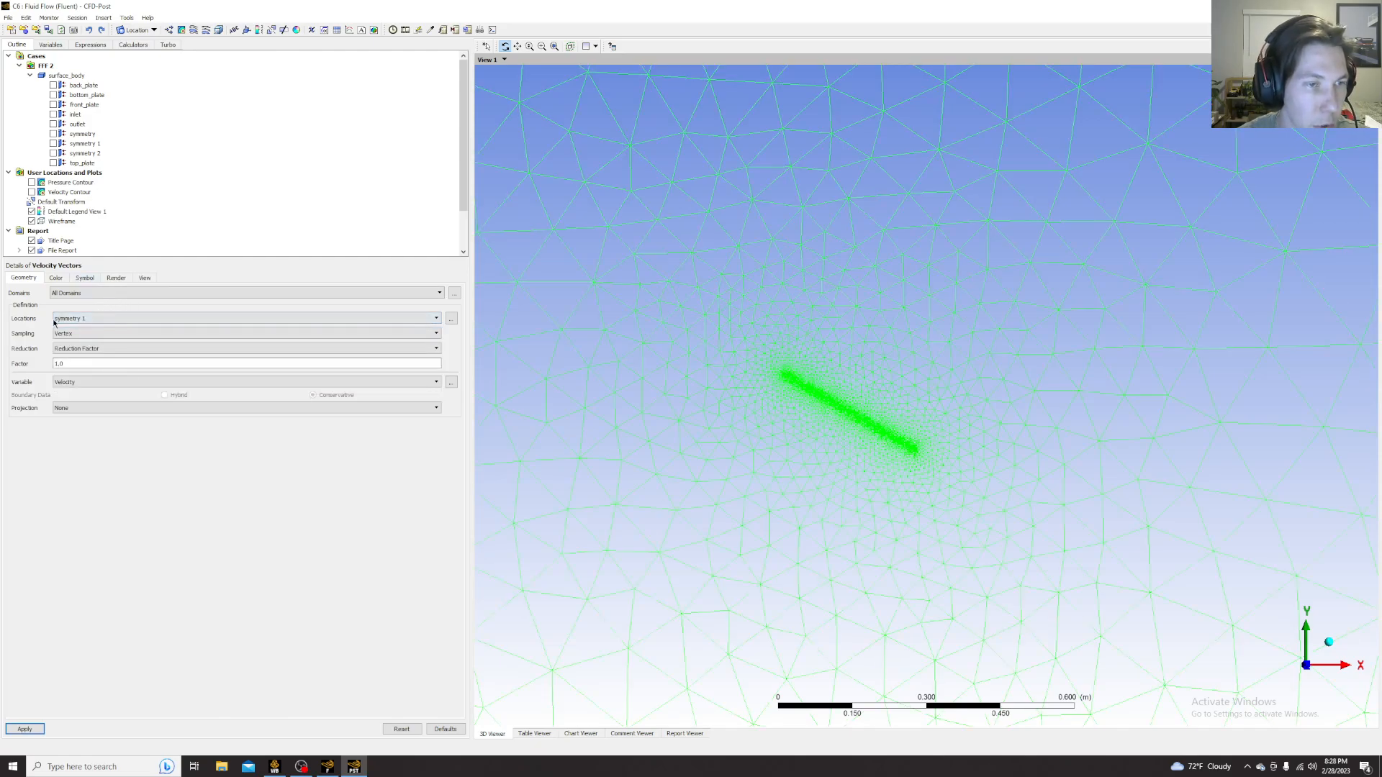
pyautogui.click(25, 729)
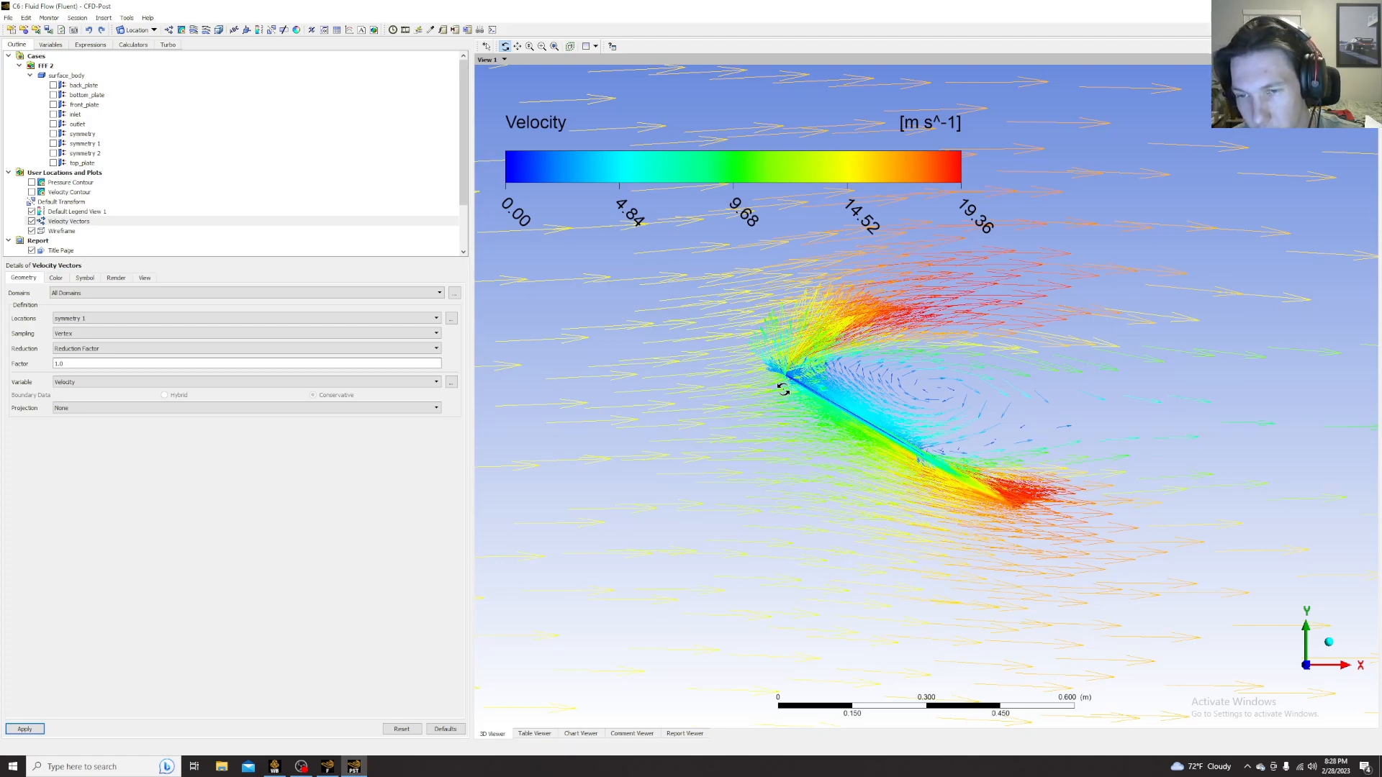
pyautogui.scroll(3, 1082, 422)
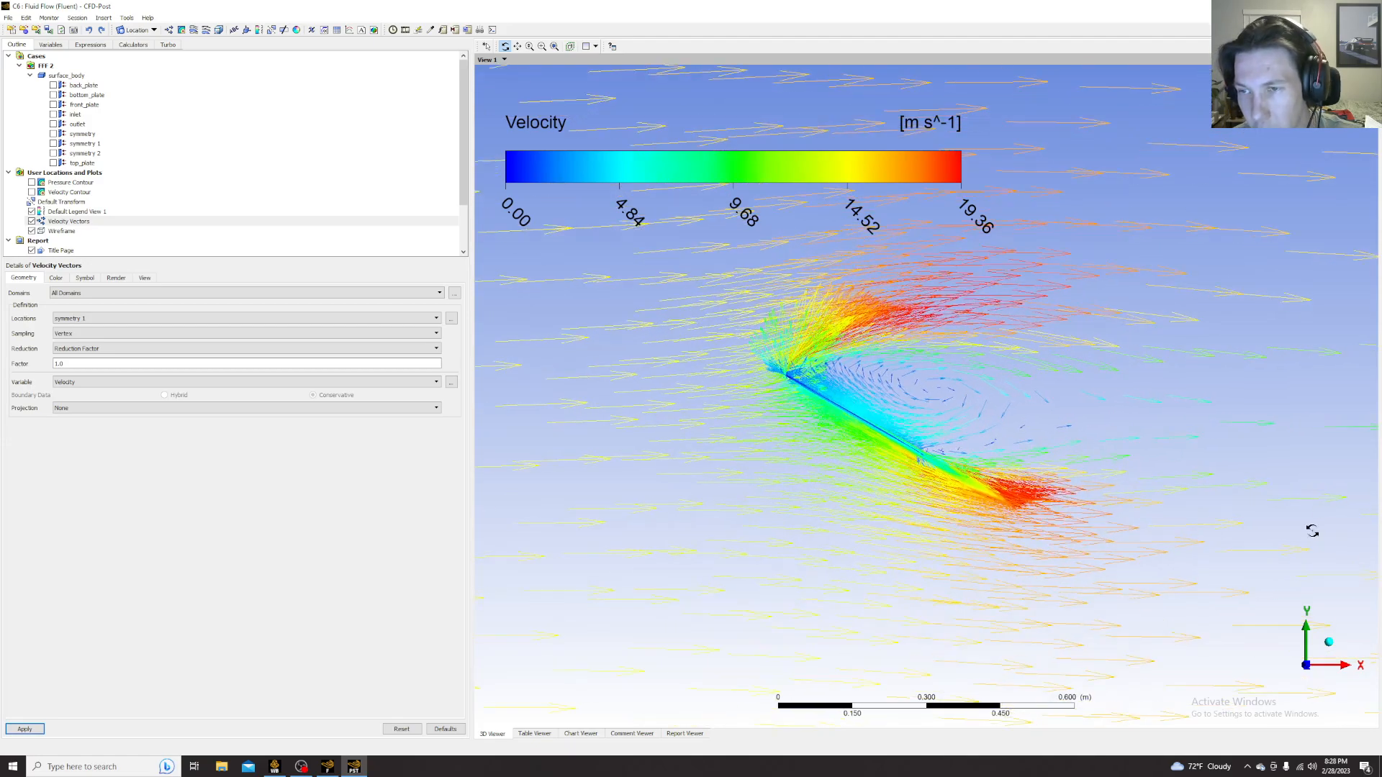
pyautogui.scroll(3, 1231, 485)
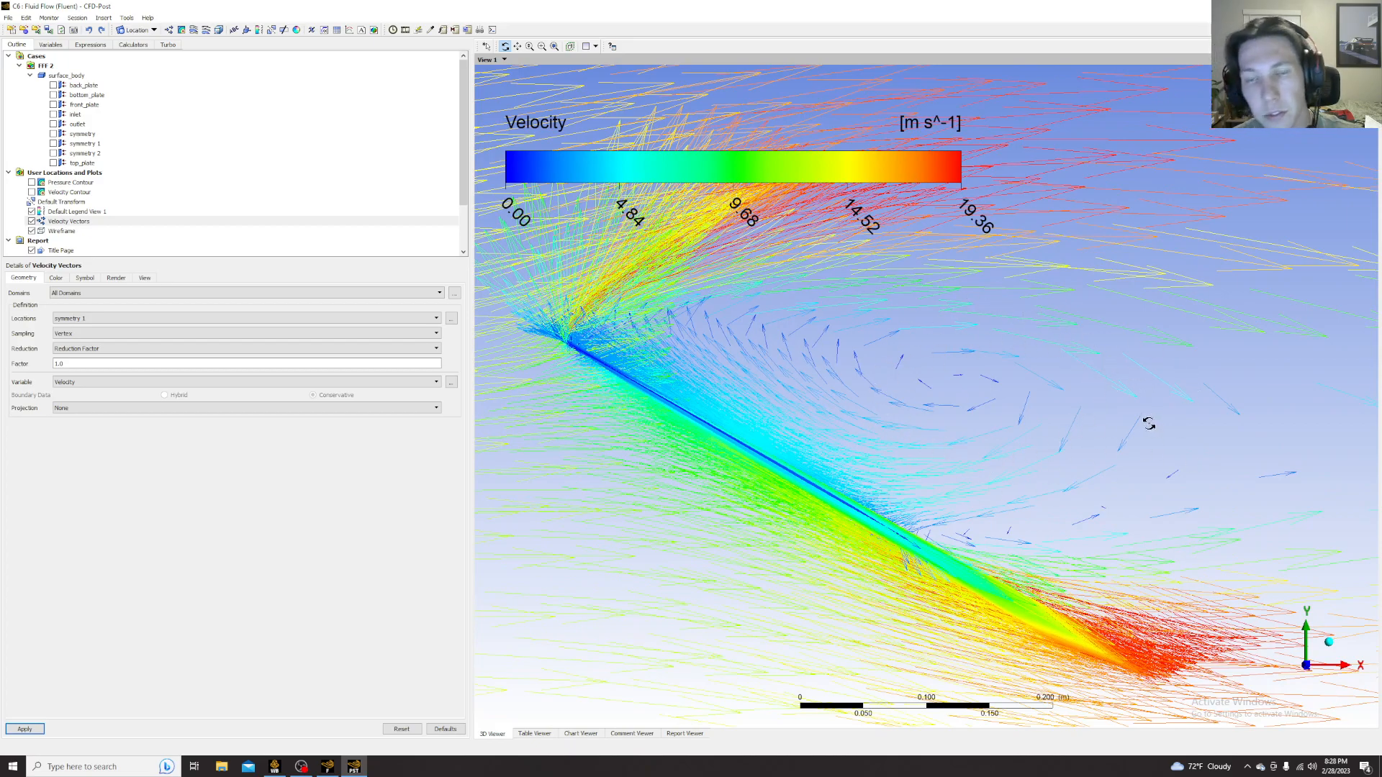
pyautogui.scroll(-5, 1144, 418)
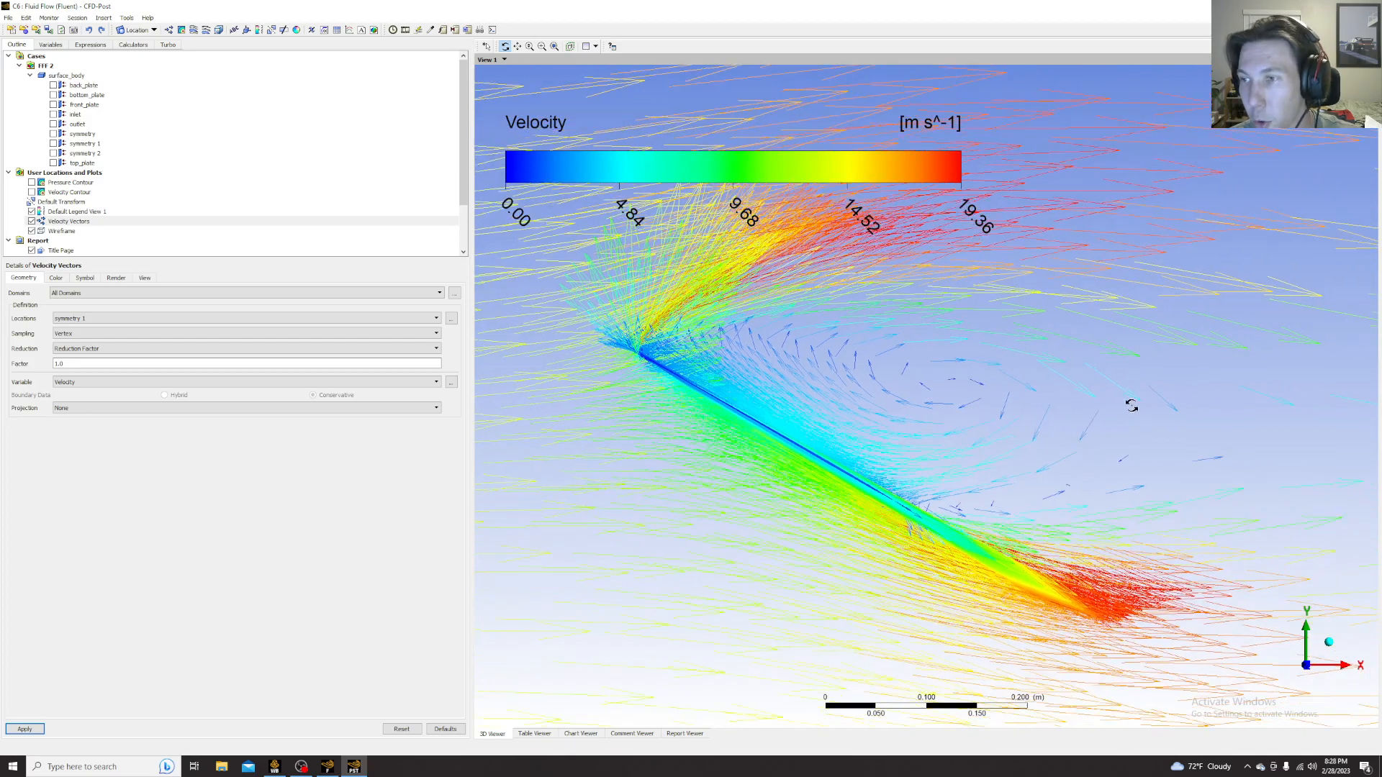
pyautogui.scroll(-1, 1127, 403)
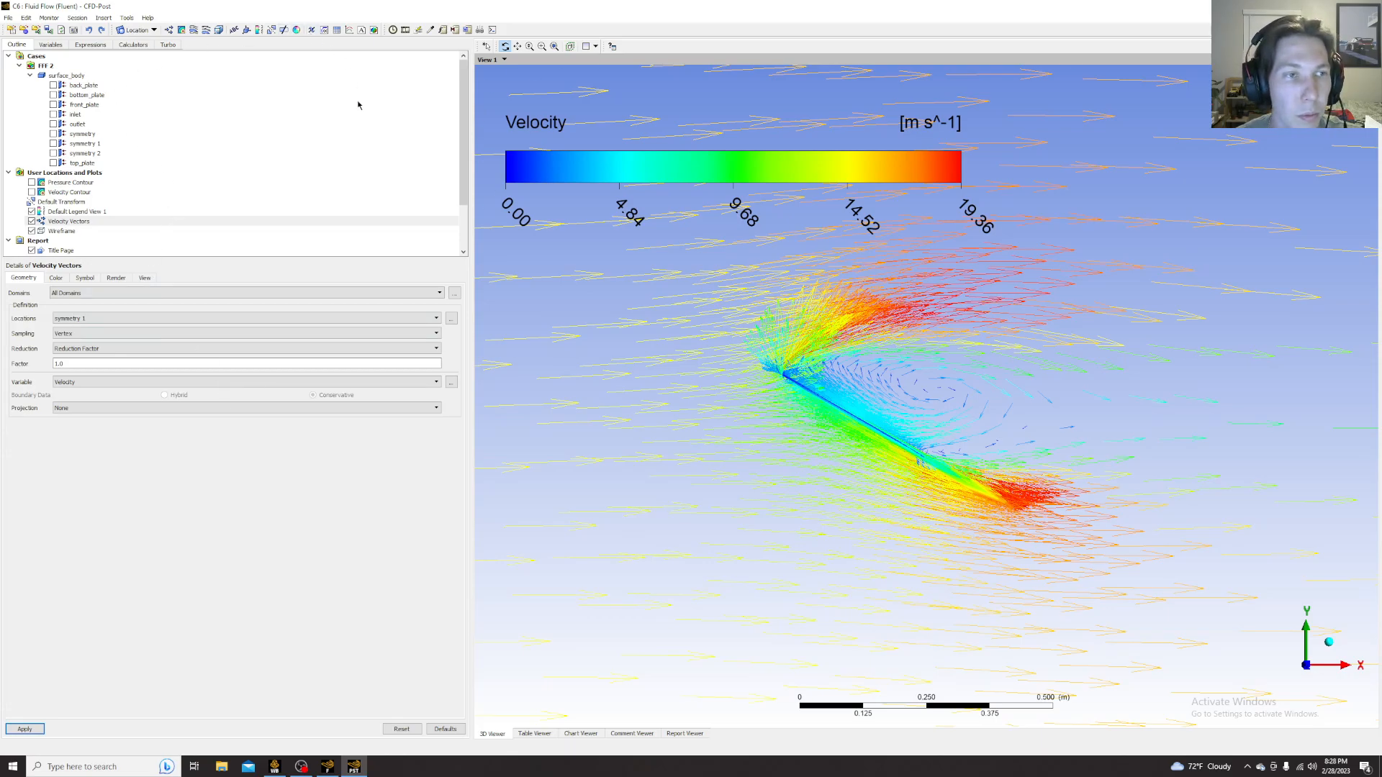
# - View the velocity vectors, velocity contour and pressure contour one at a time, leaving all three hidden
pyautogui.click(30, 221)
pyautogui.click(31, 221)
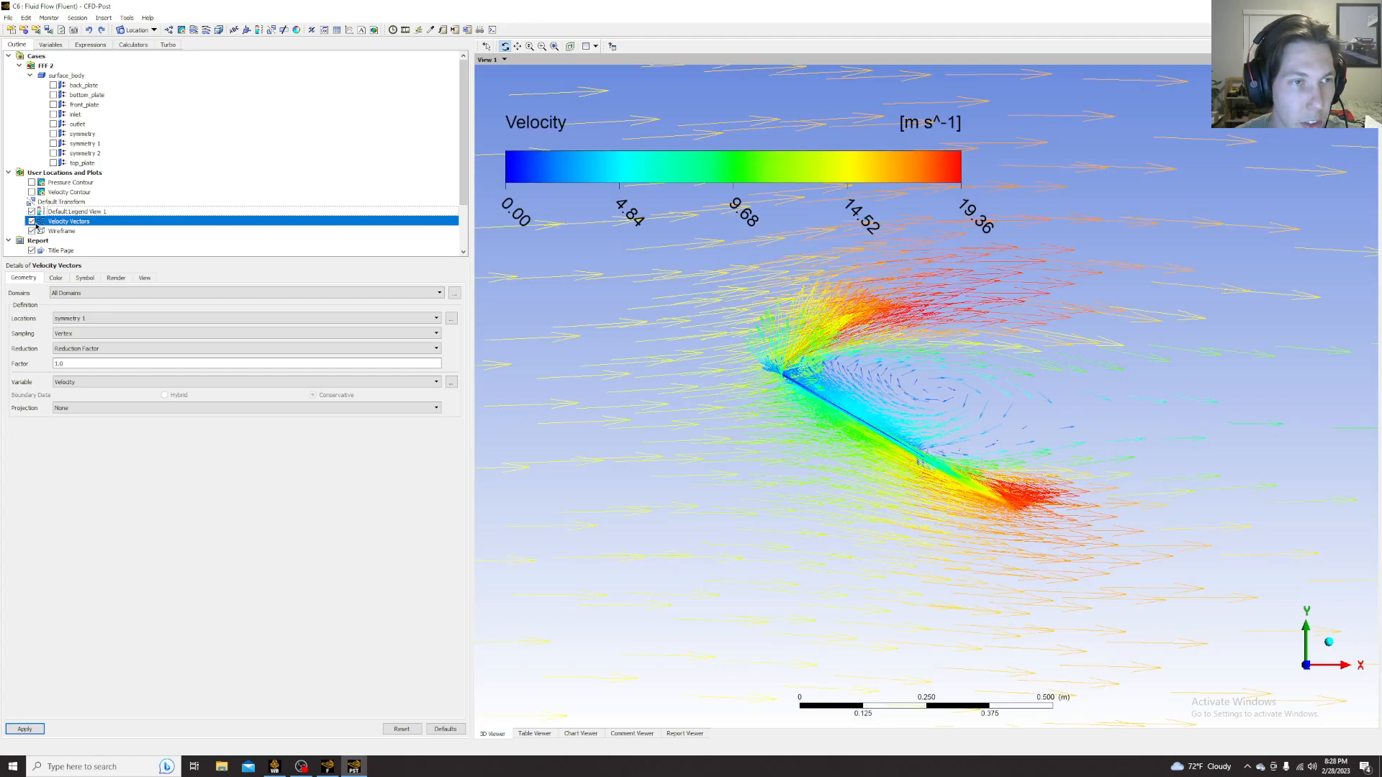
pyautogui.click(31, 221)
pyautogui.click(31, 192)
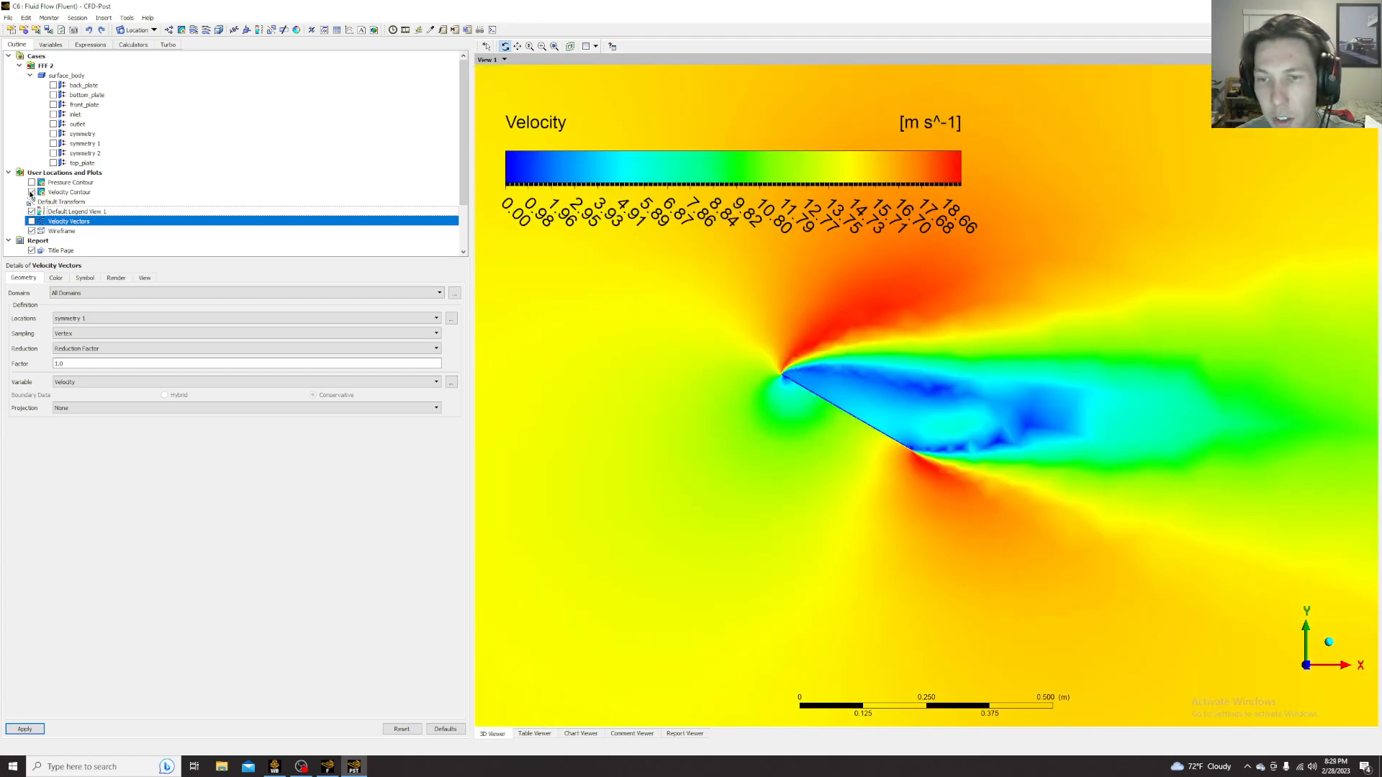
pyautogui.click(31, 192)
pyautogui.click(31, 183)
pyautogui.click(31, 182)
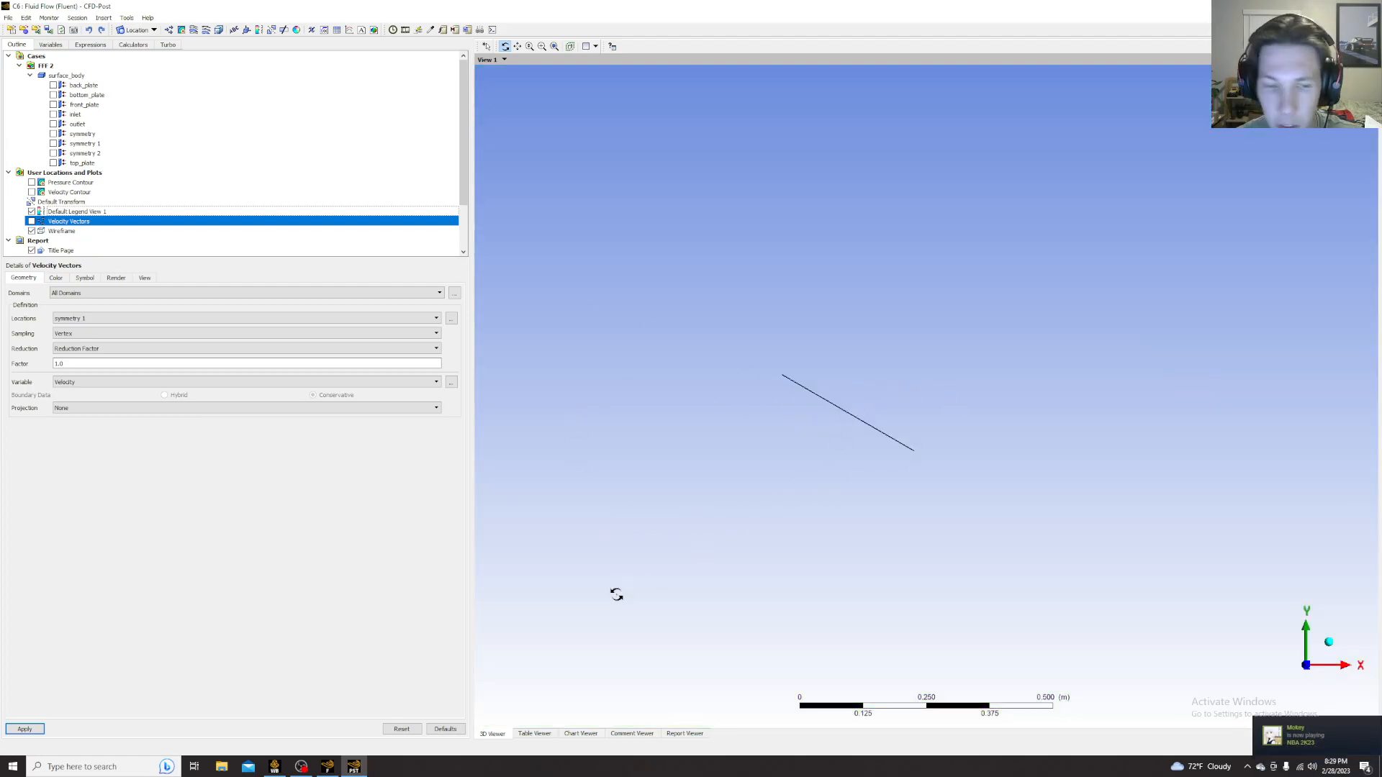
# - Switch to Workbench and duplicate Fluid Flow (Fluent) system C from its Geometry cell
pyautogui.click(274, 766)
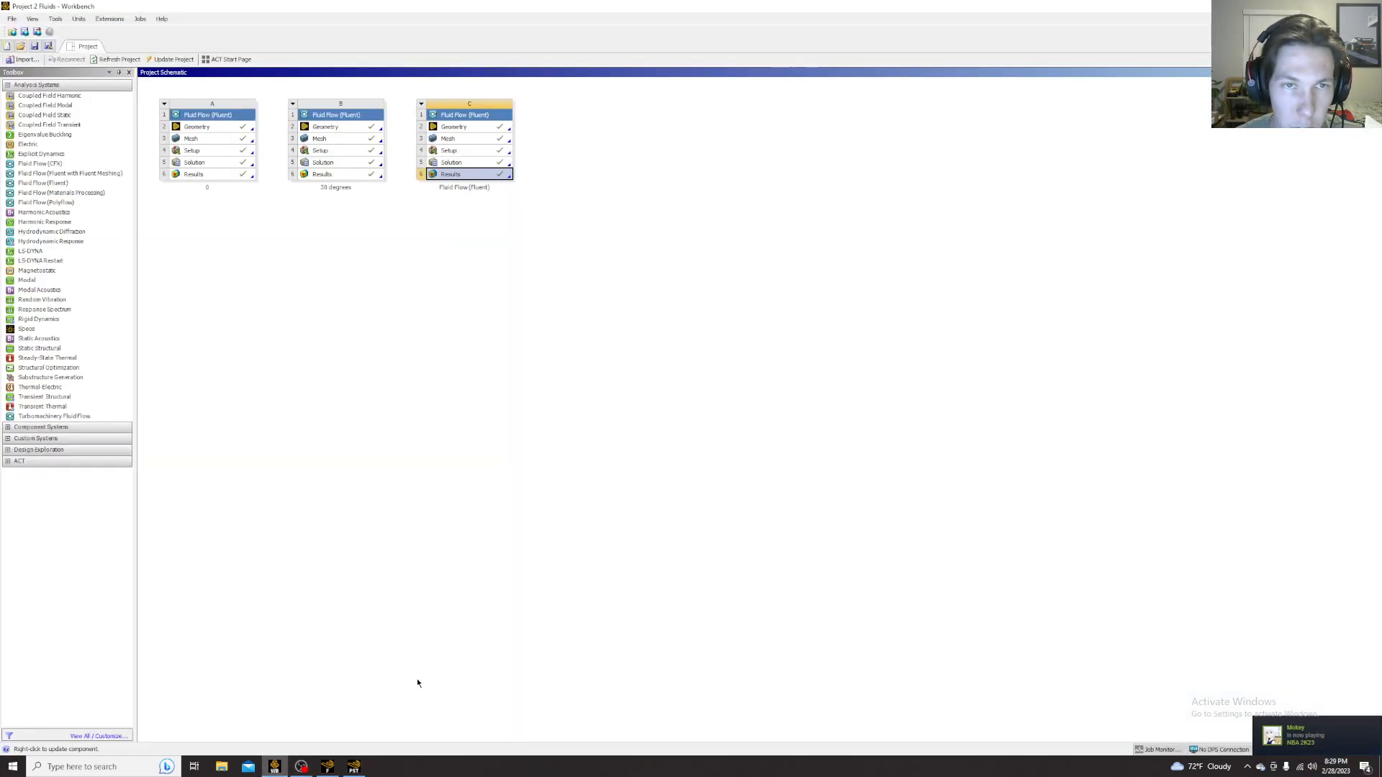
pyautogui.rightClick(449, 128)
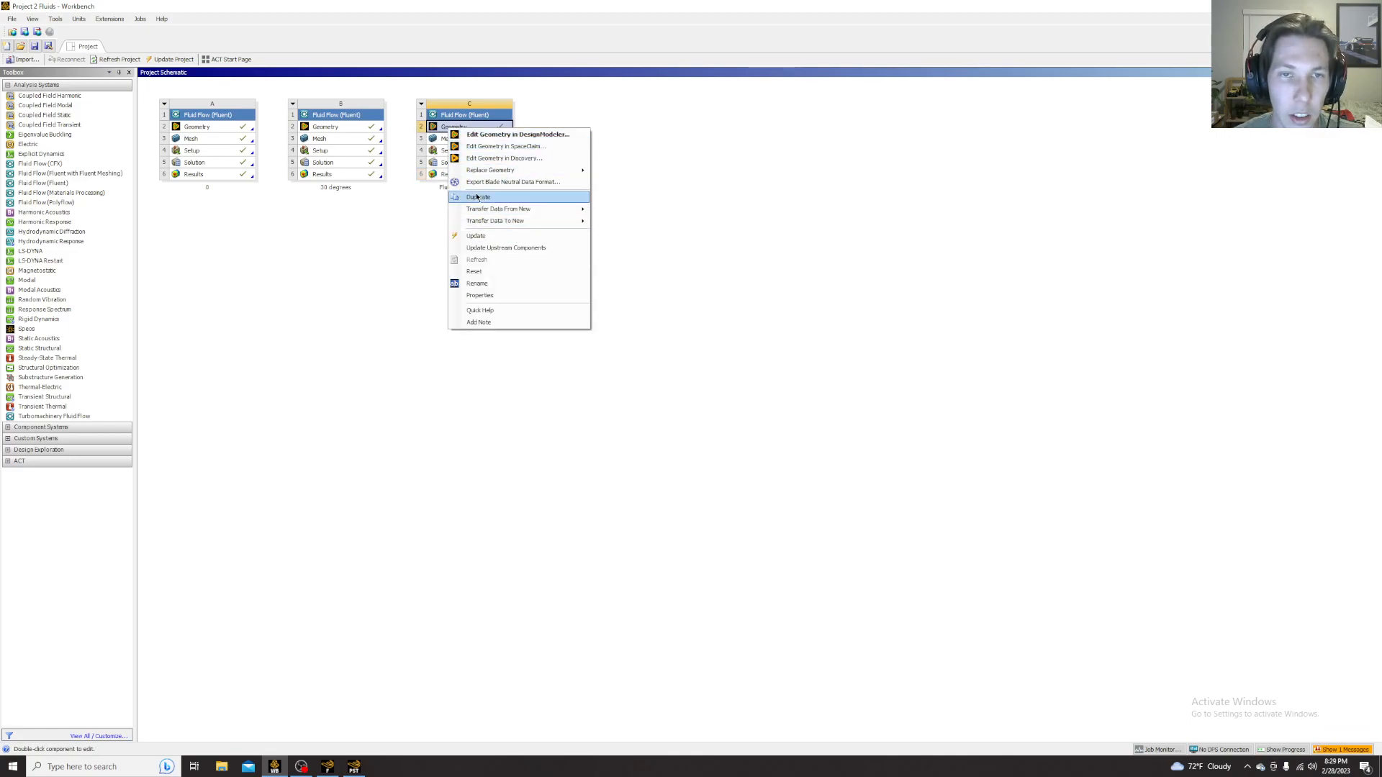
pyautogui.click(477, 197)
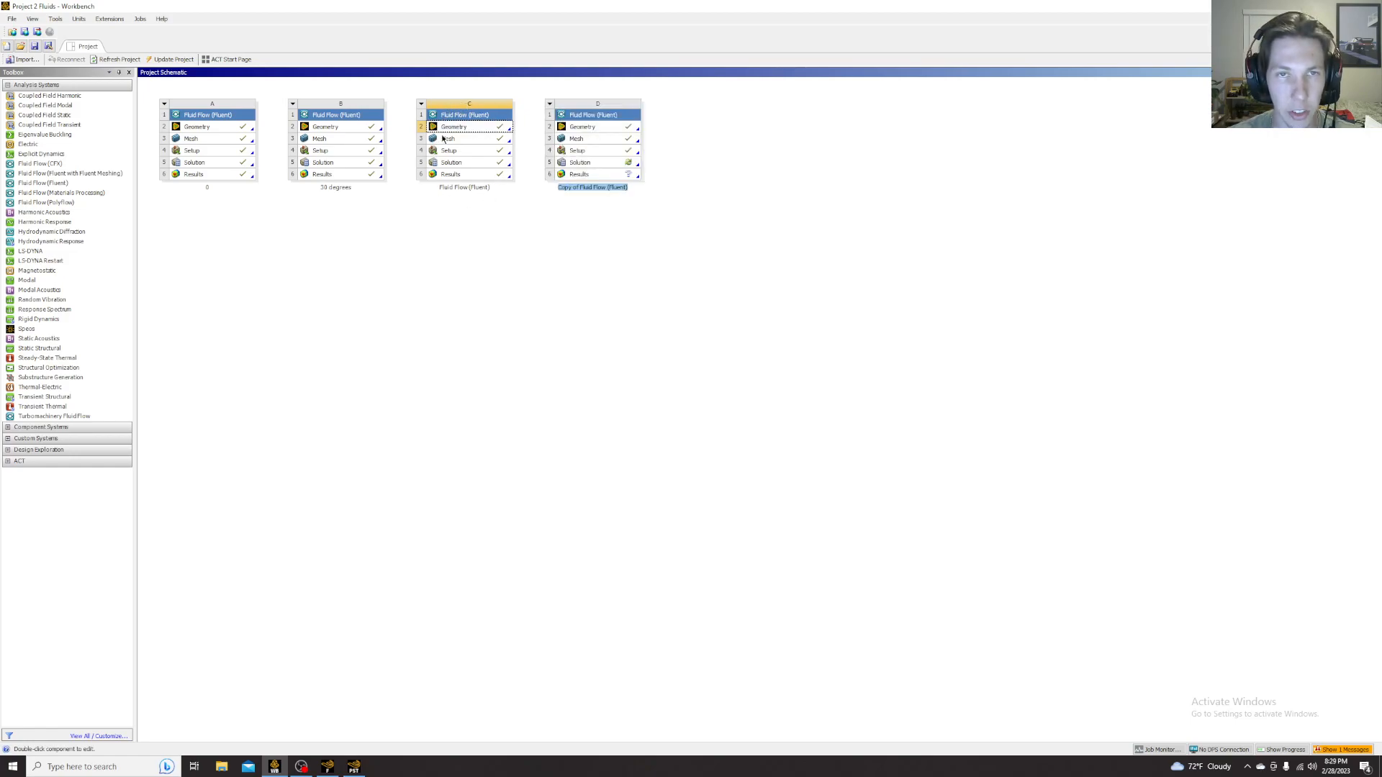
# - Open the duplicated system's geometry in DesignModeler, face the XY plane and select Sketch2 to show its dimensions
pyautogui.doubleClick(585, 128)
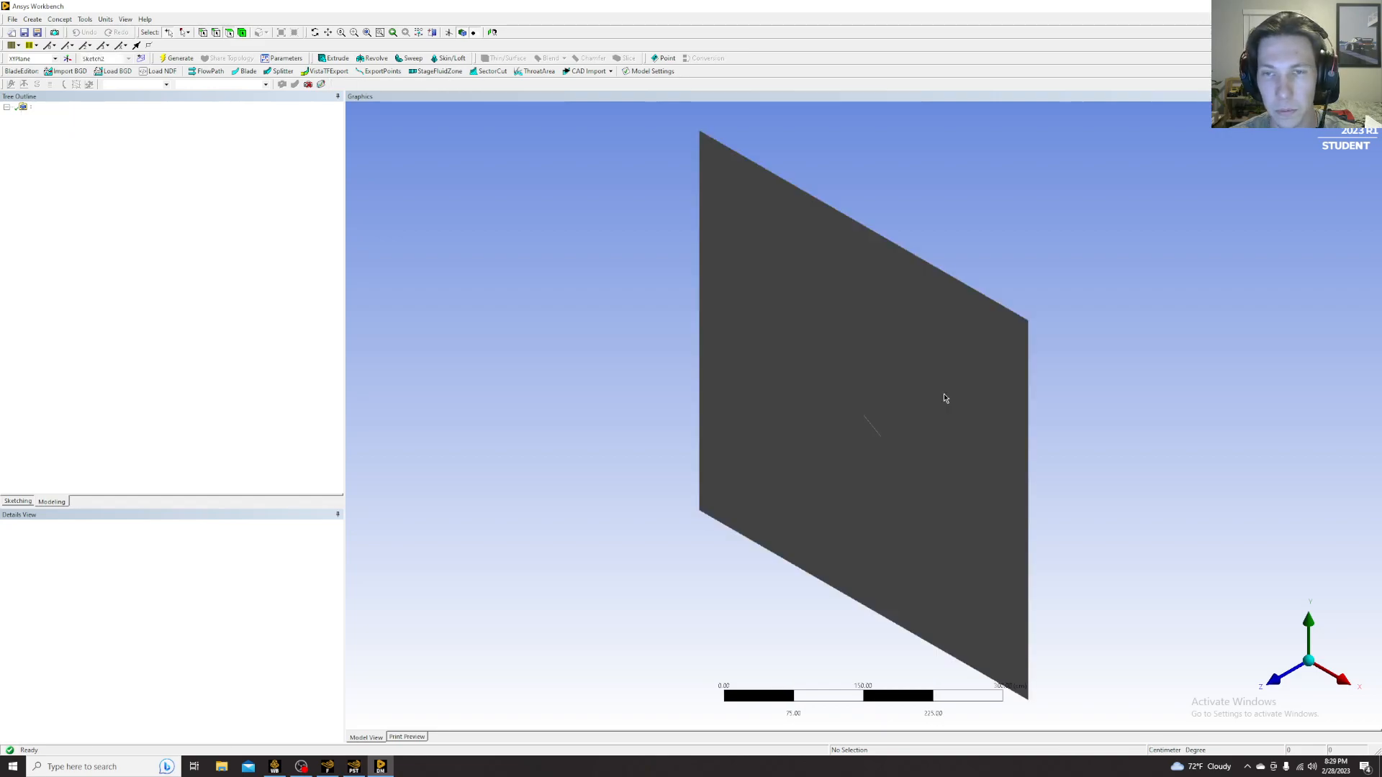
pyautogui.click(1275, 680)
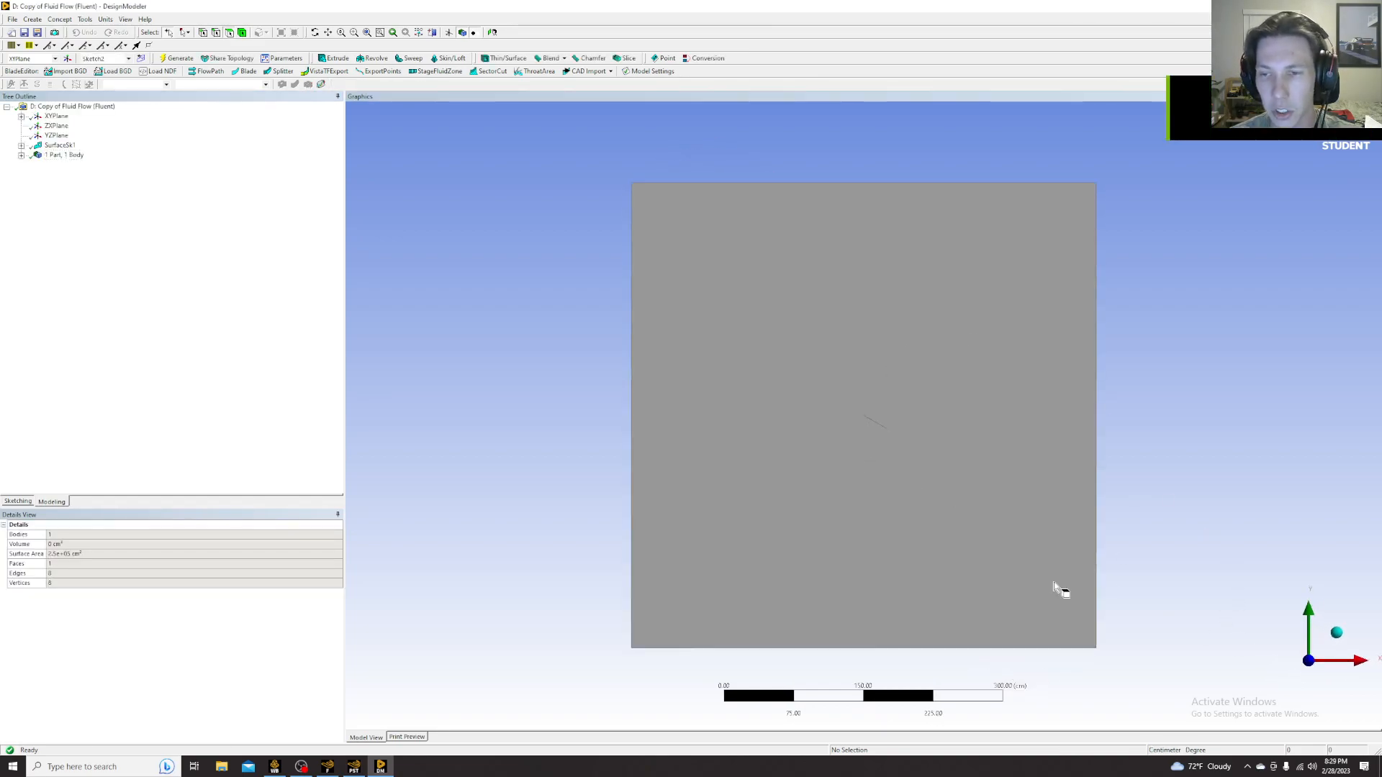
pyautogui.click(22, 117)
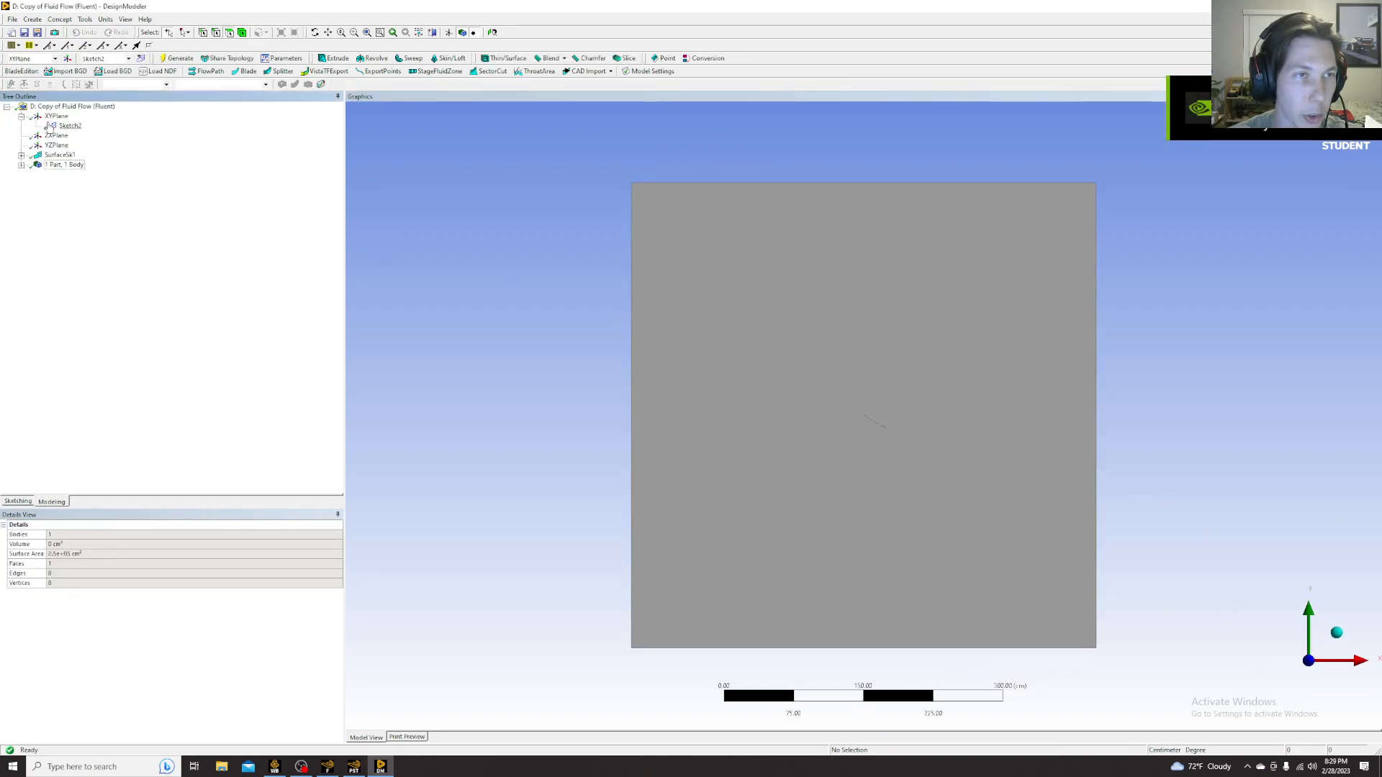
pyautogui.click(49, 126)
pyautogui.scroll(-1, 866, 422)
pyautogui.scroll(2, 898, 449)
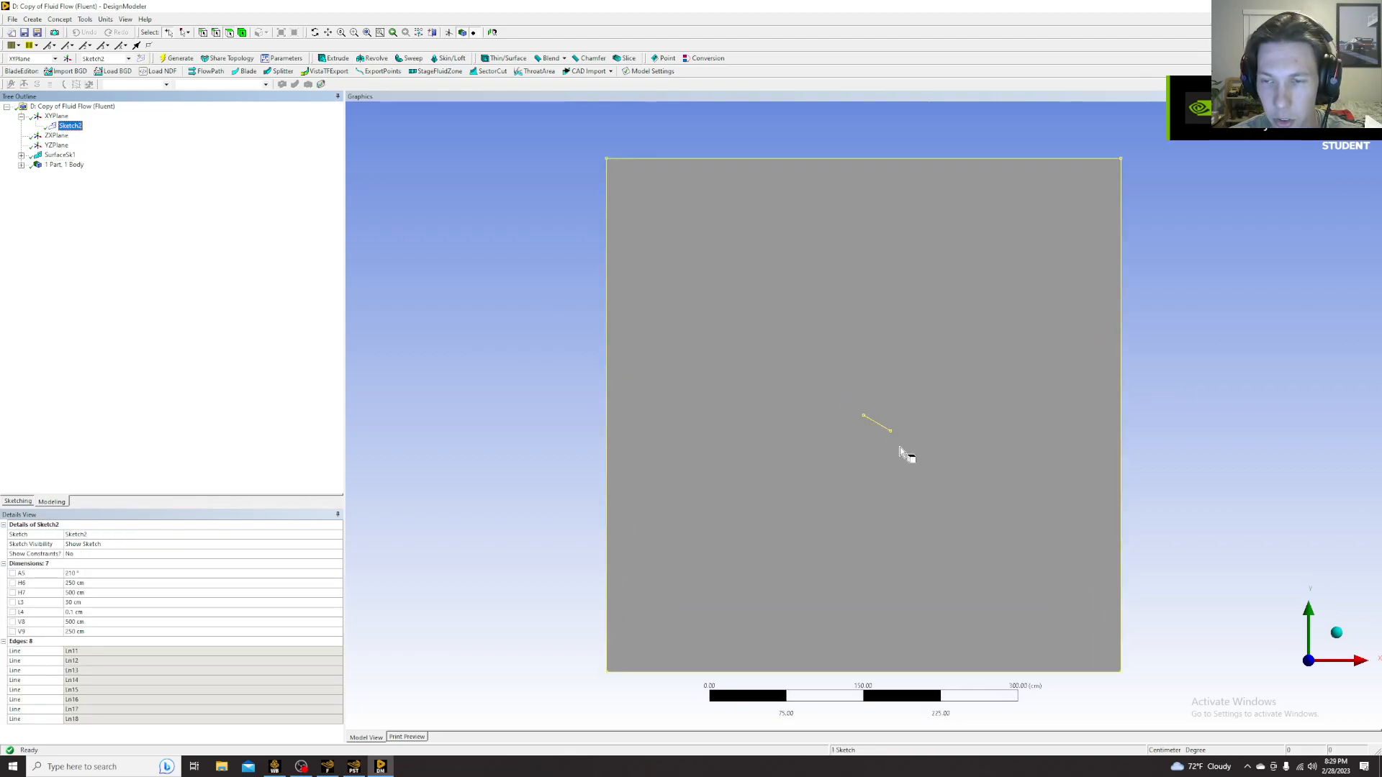
pyautogui.scroll(5, 936, 475)
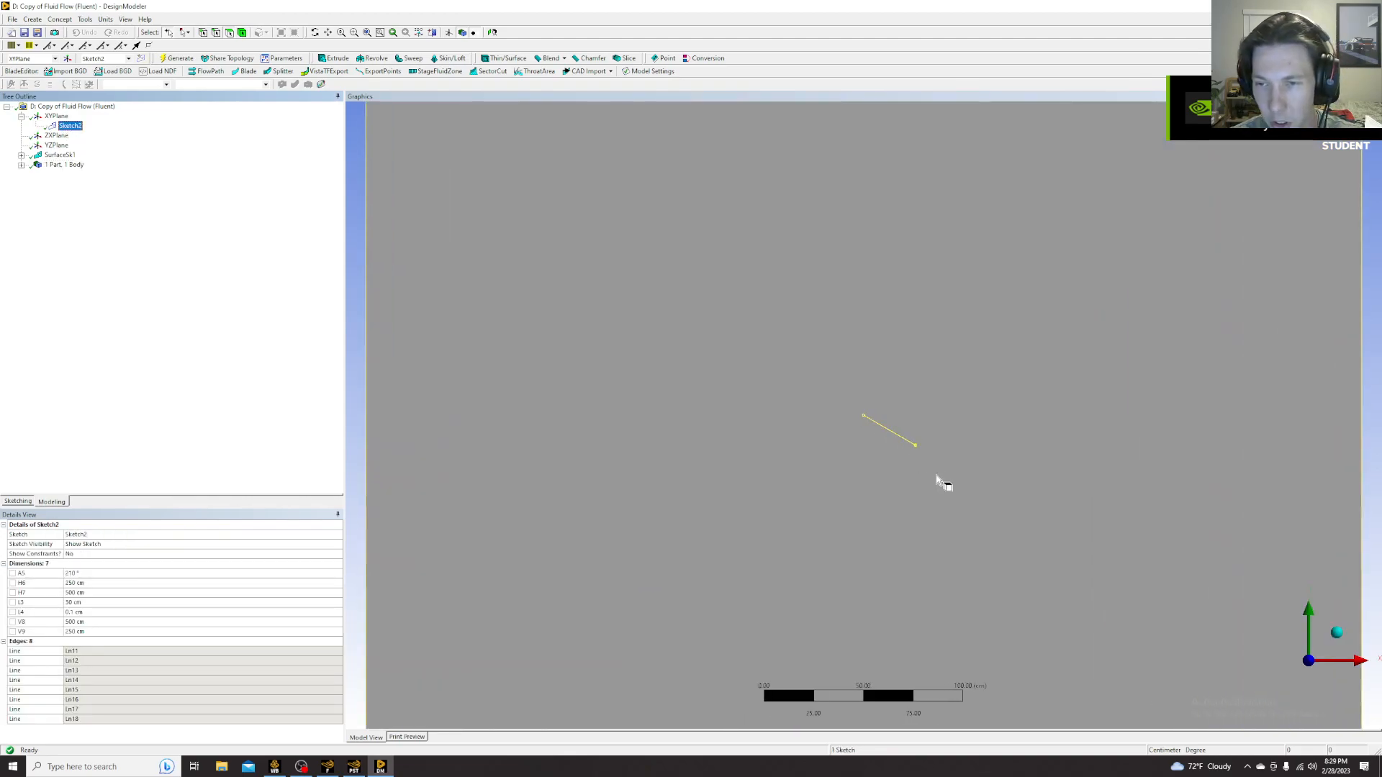
pyautogui.click(65, 127)
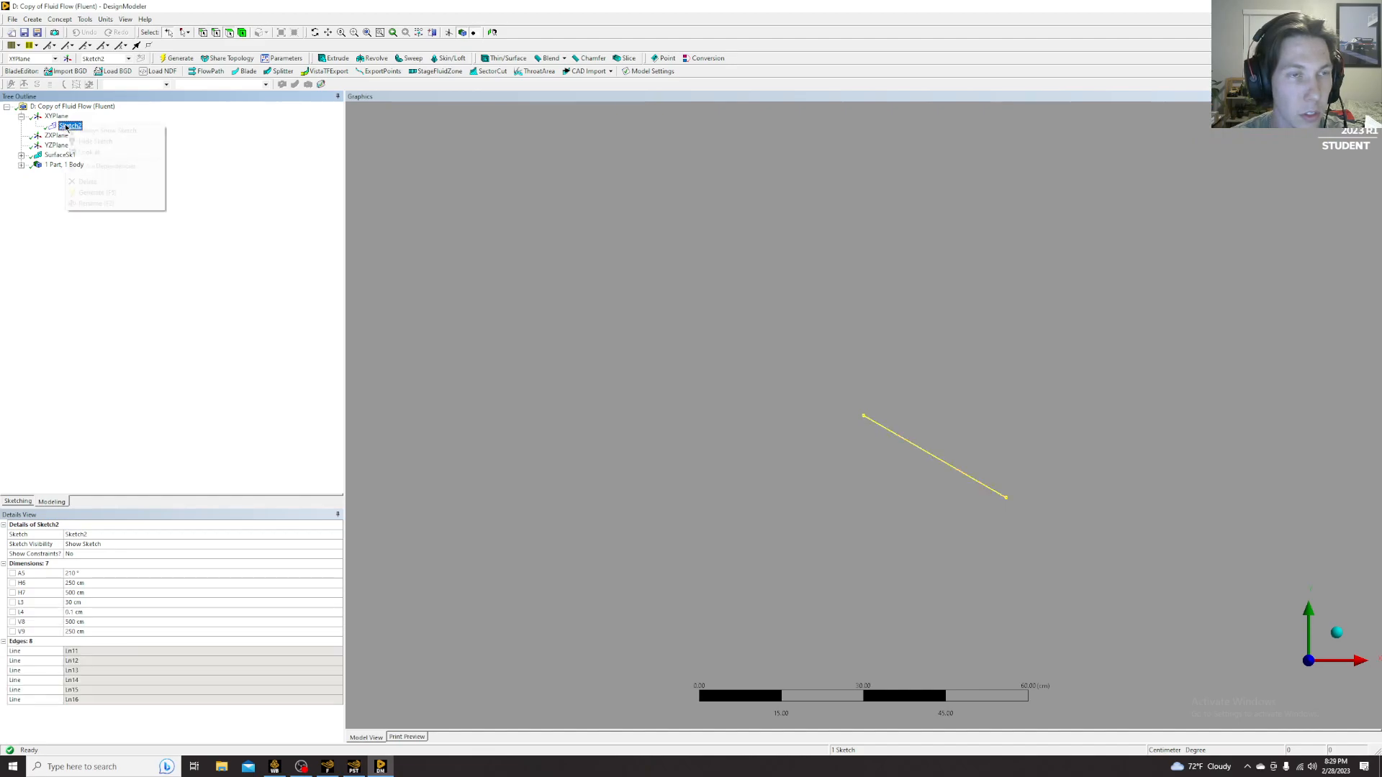
pyautogui.rightClick(65, 127)
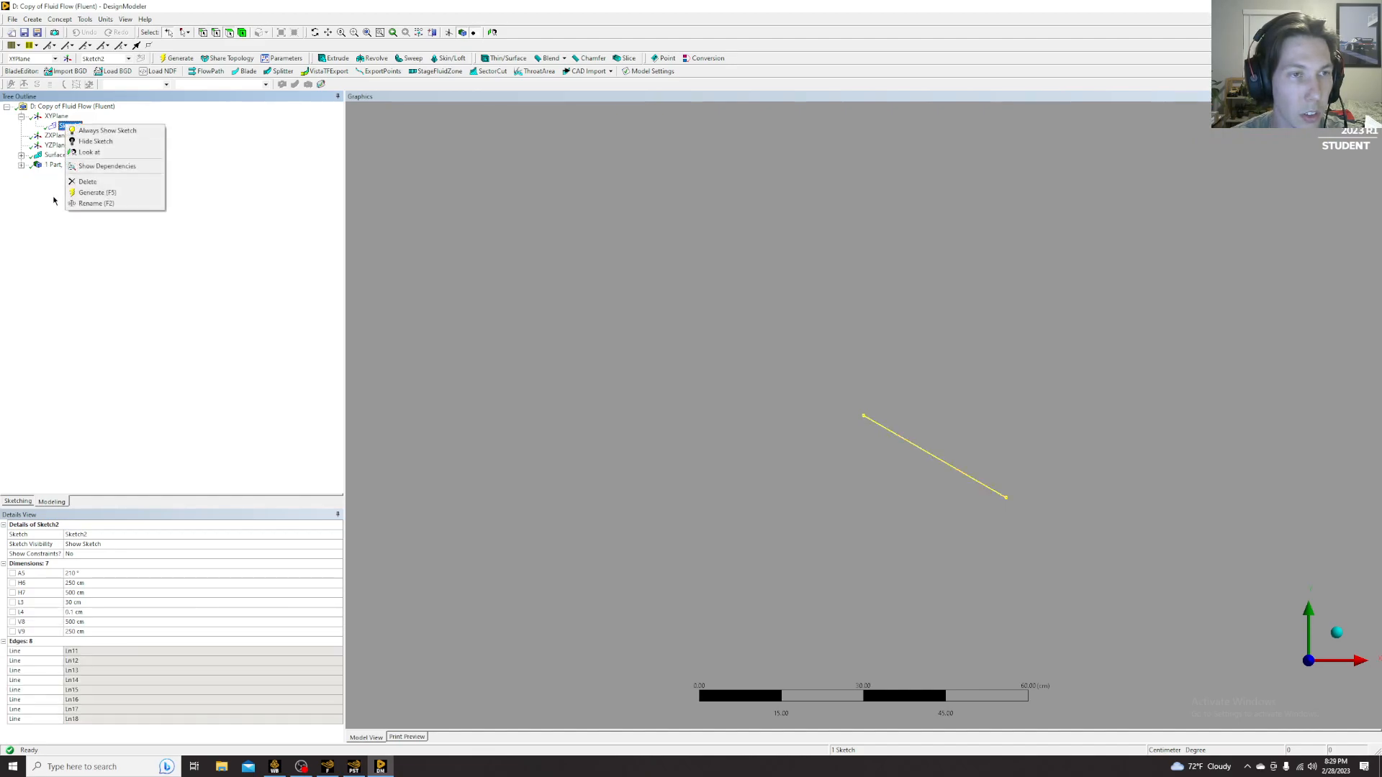
pyautogui.click(54, 201)
pyautogui.rightClick(49, 165)
pyautogui.click(21, 251)
pyautogui.press('Up')
pyautogui.press('Up')
pyautogui.press('Up')
pyautogui.press('Up')
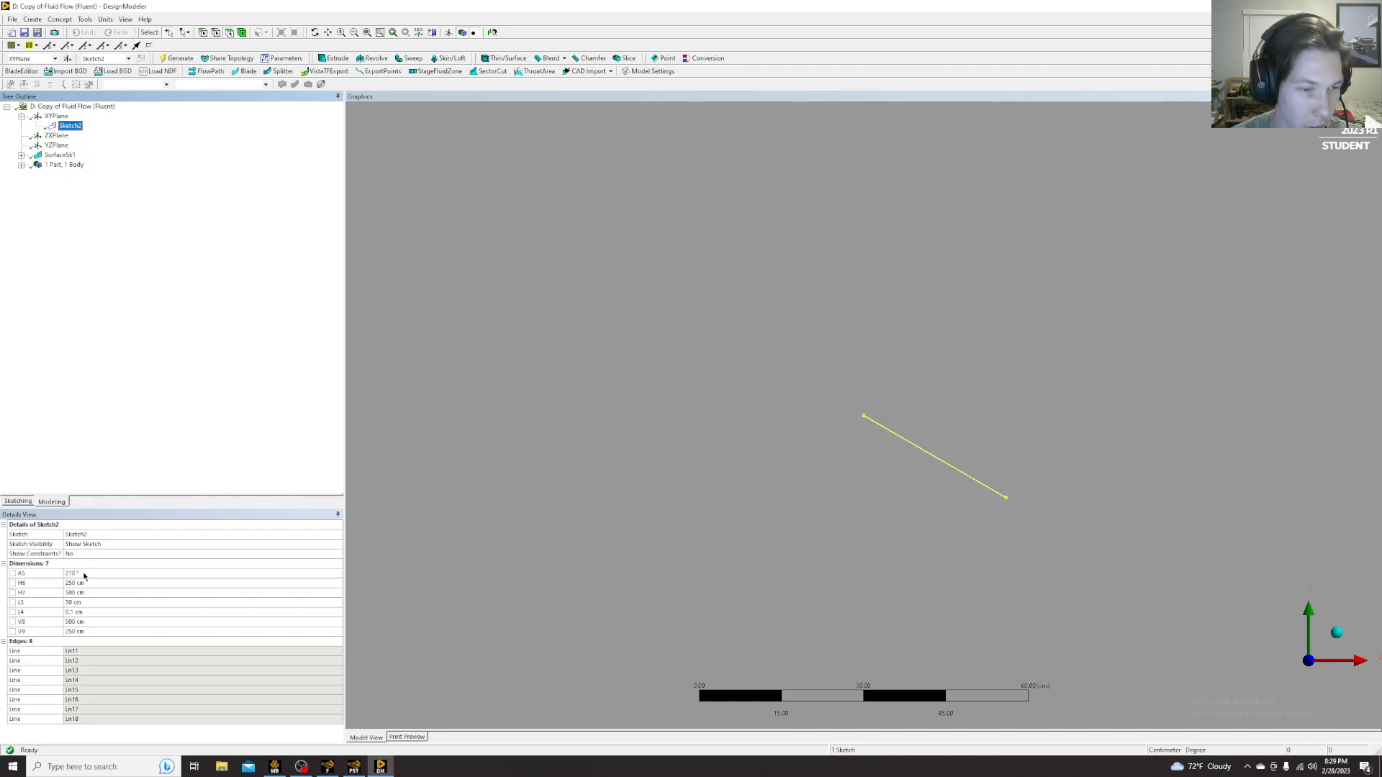
# - Set Sketch2's plate angle dimension A5 to 220°, regenerate the surface and close the geometry editor
pyautogui.click(82, 573)
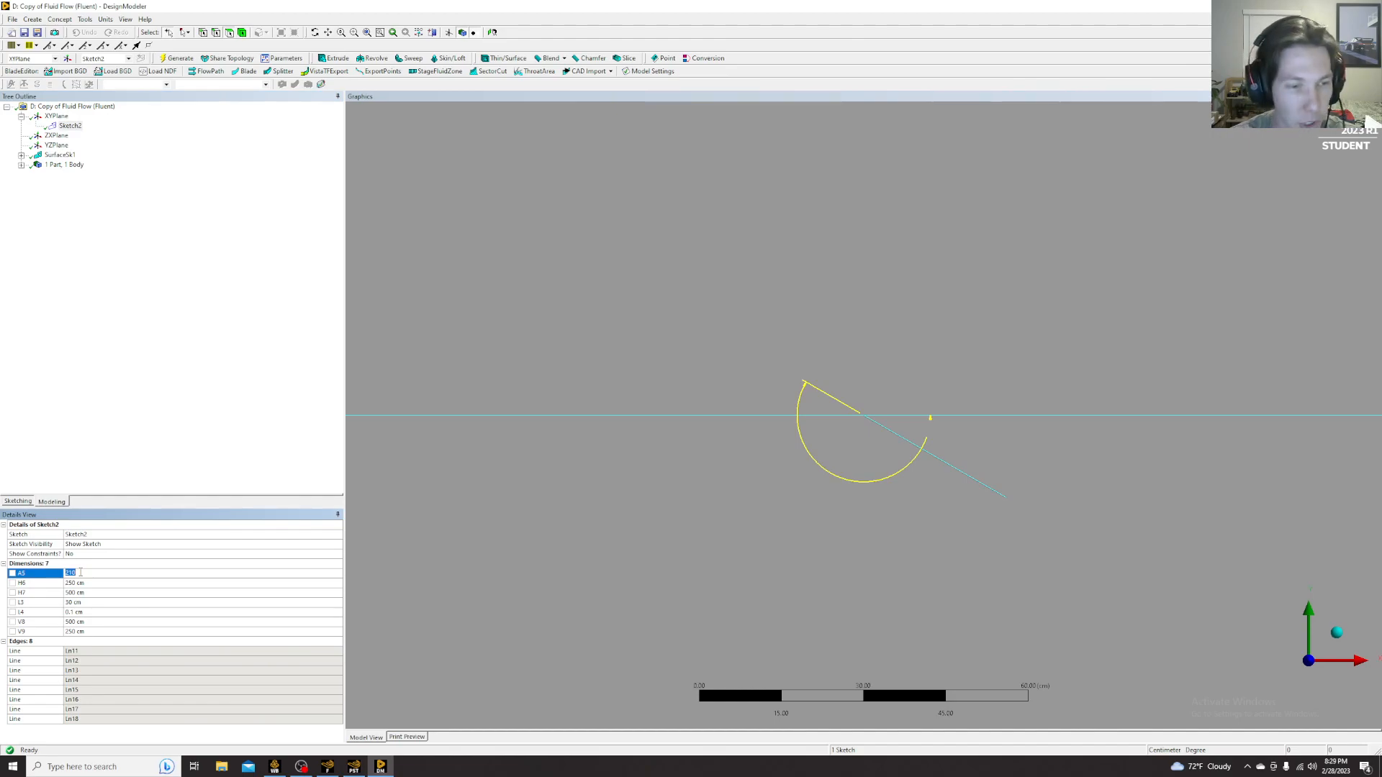
pyautogui.write('220')
pyautogui.press('Return')
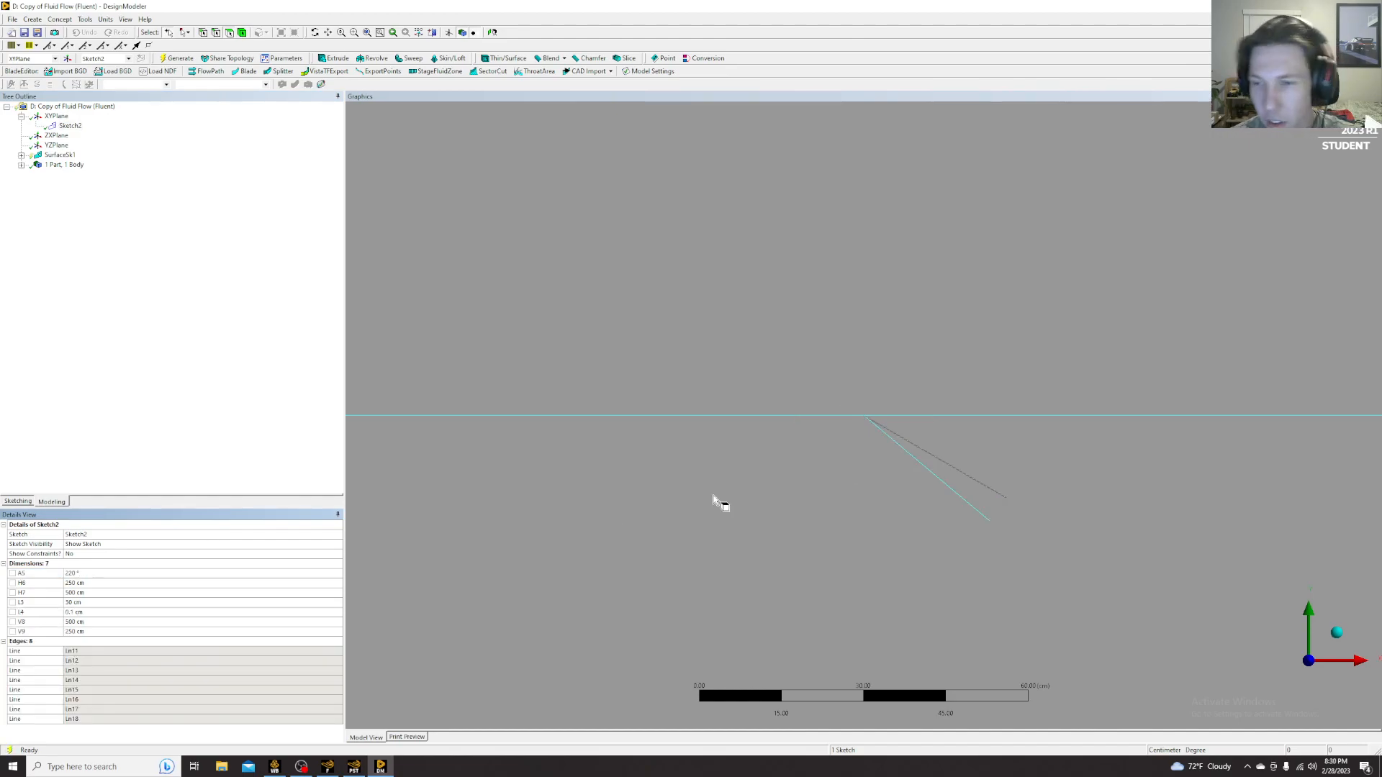
pyautogui.click(594, 377)
pyautogui.scroll(-5, 853, 472)
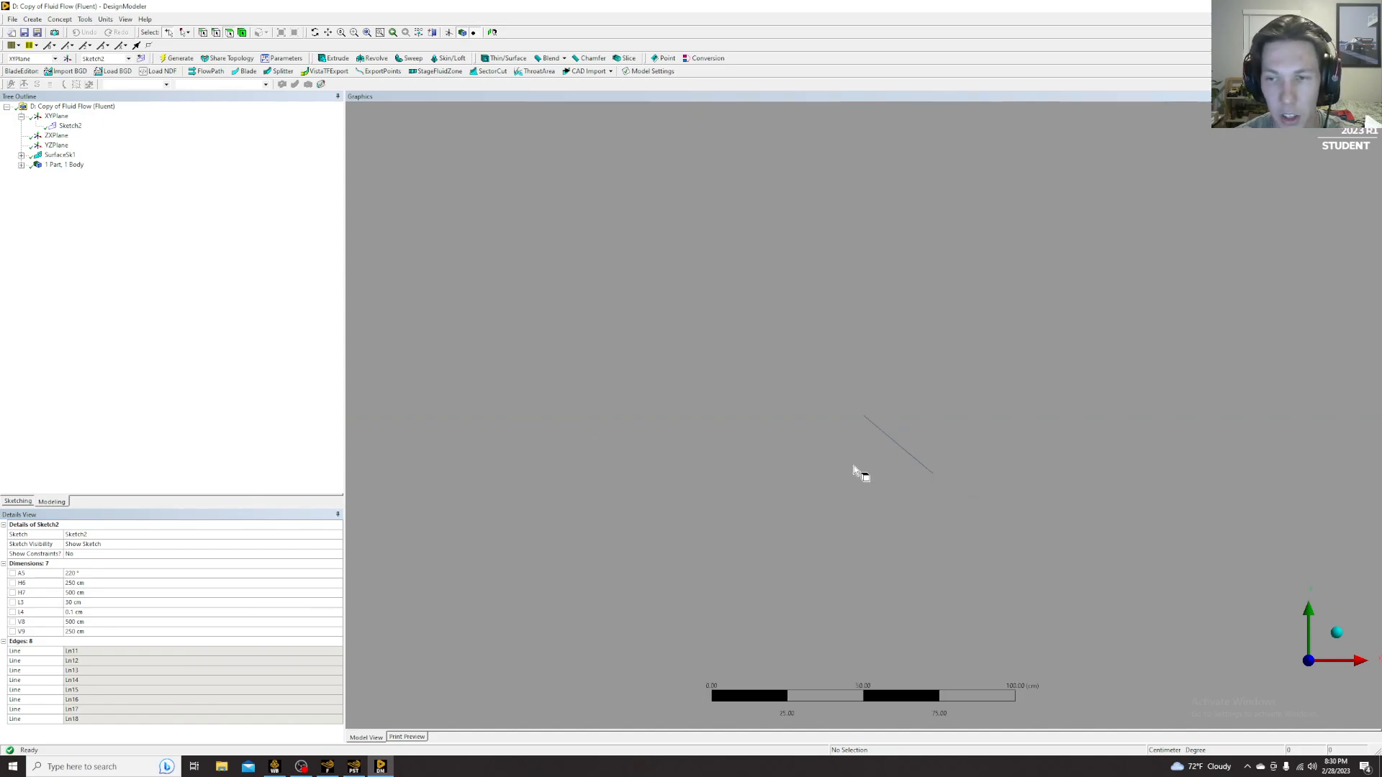
pyautogui.scroll(-3, 854, 469)
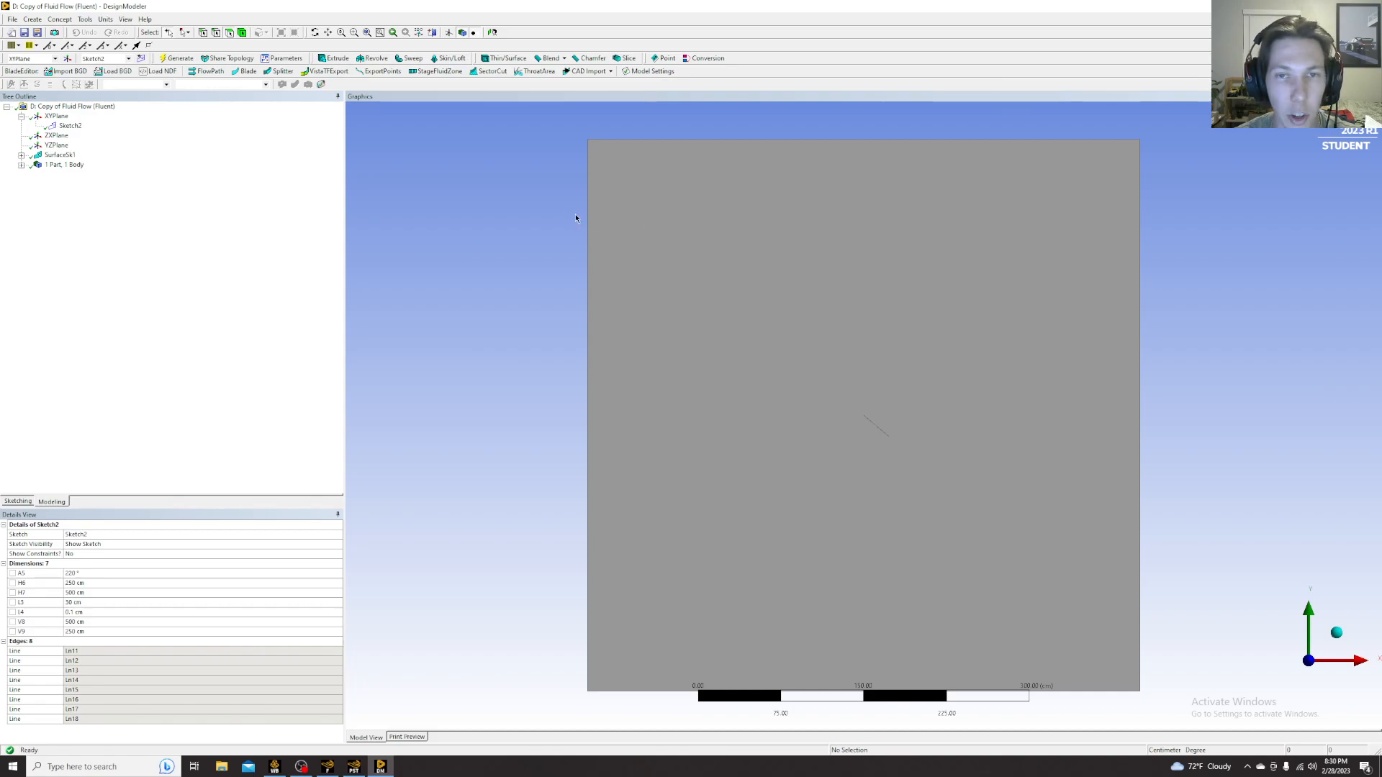
pyautogui.hotkey('alt', 'F4')
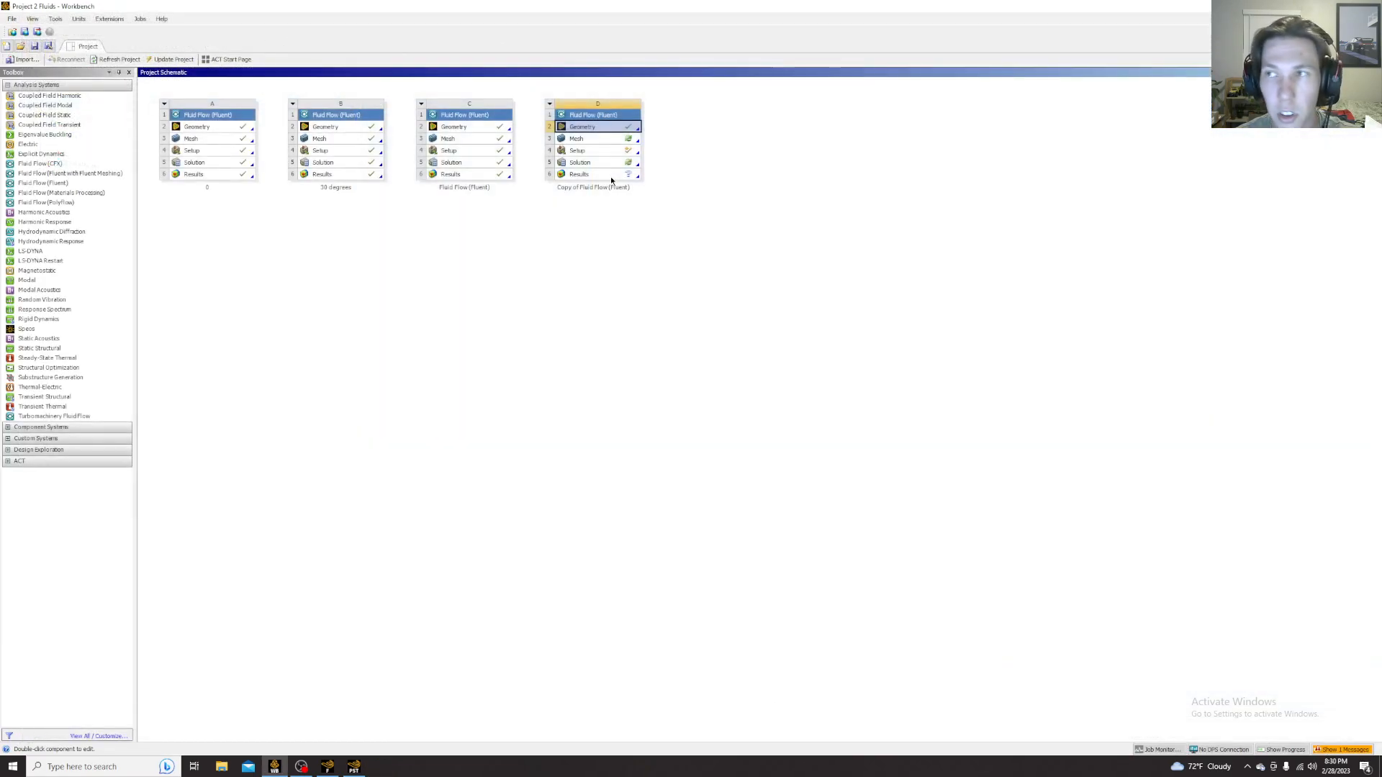
# - Try to update the Mesh and Results cells of duplicated system D, and dismiss the error dialogs
pyautogui.rightClick(583, 139)
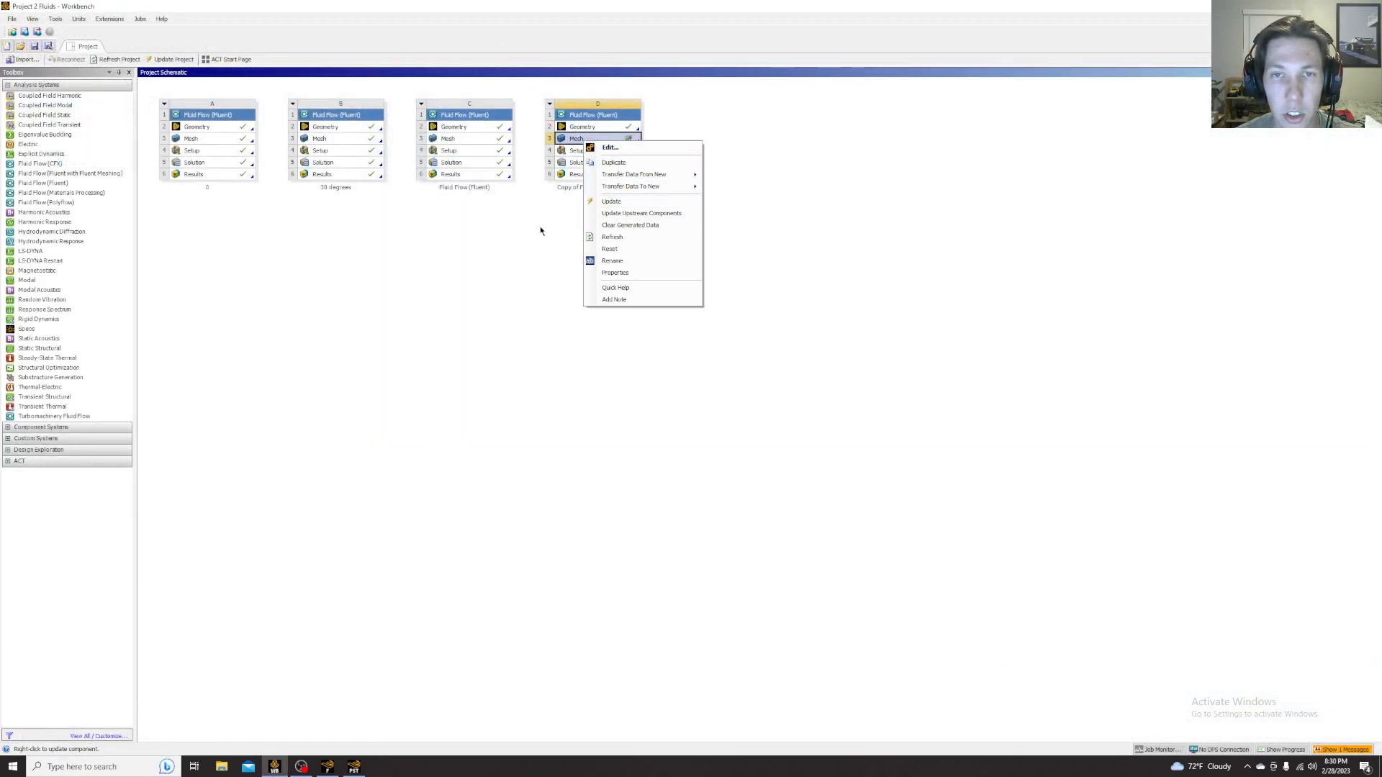
pyautogui.click(611, 201)
pyautogui.rightClick(586, 172)
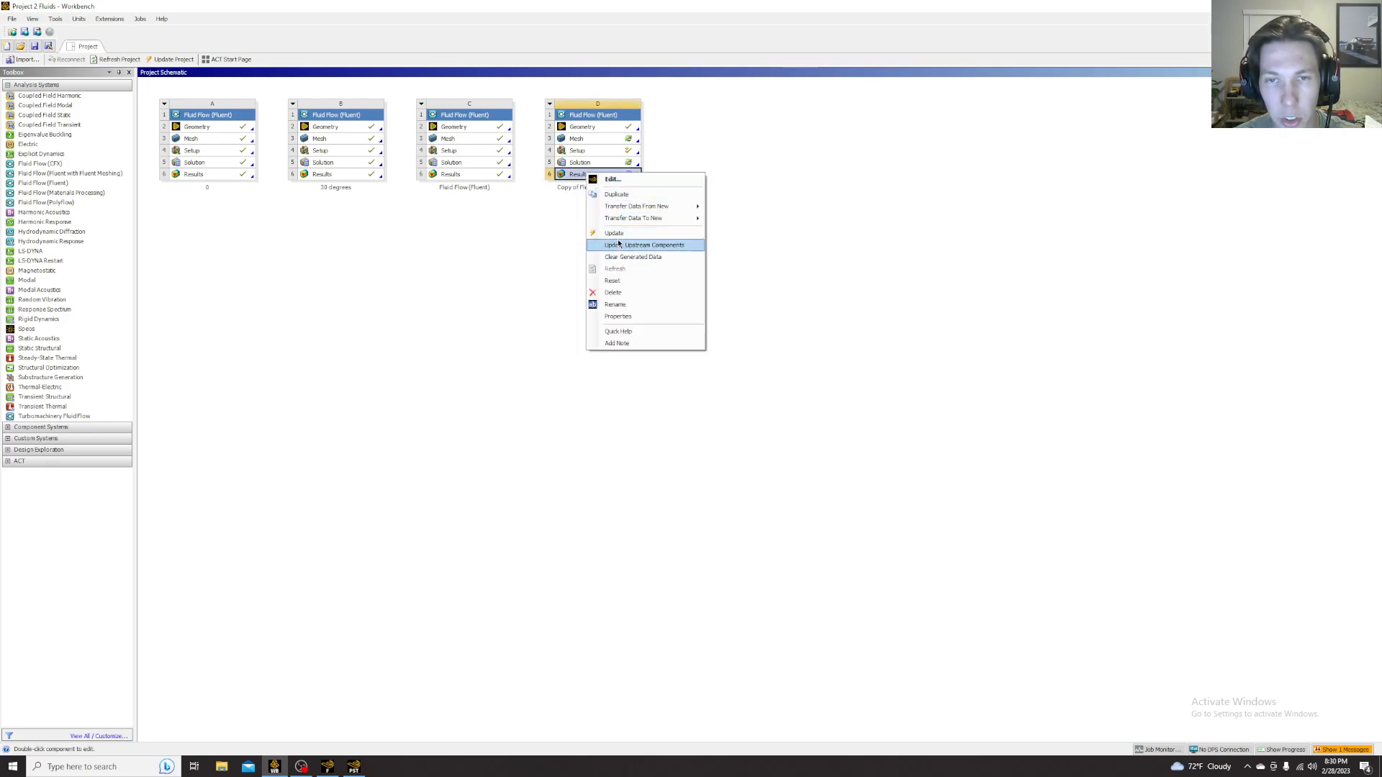
pyautogui.click(613, 233)
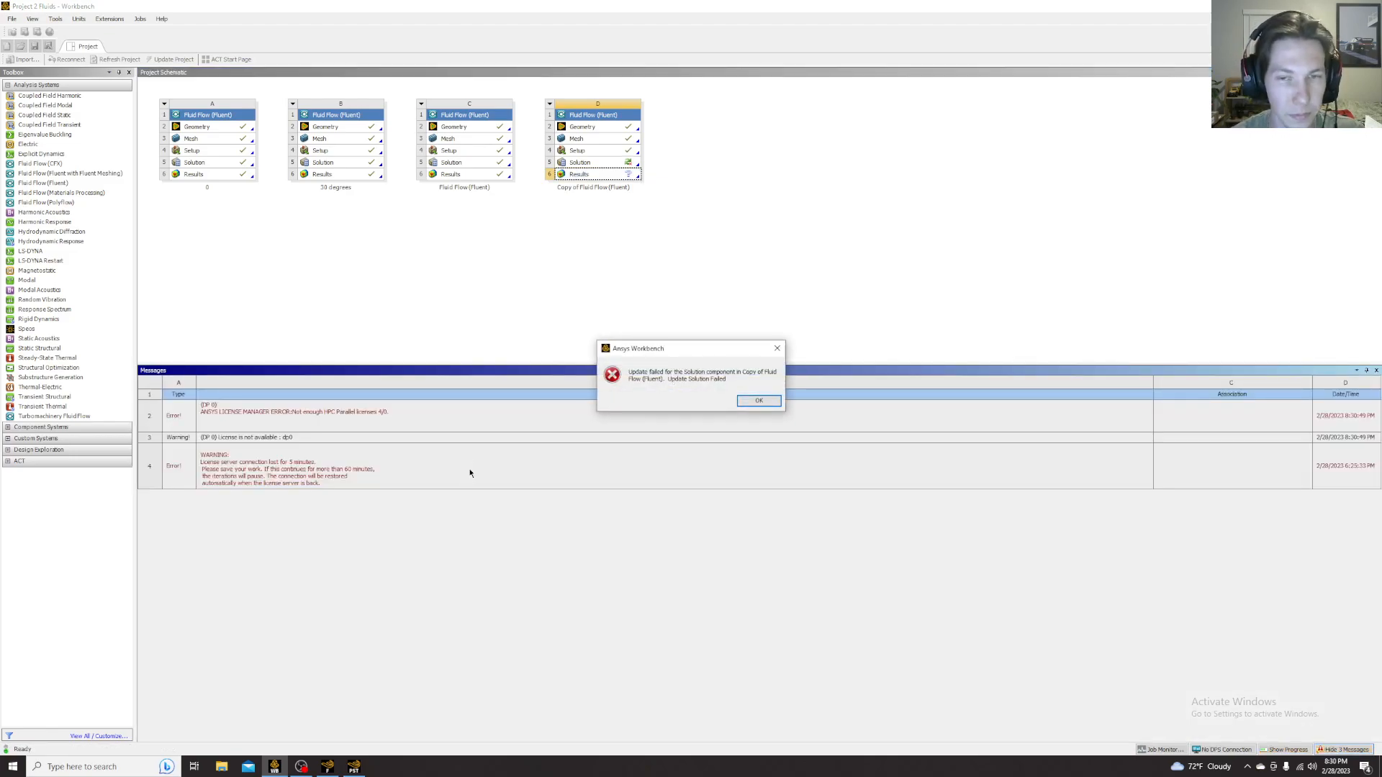
pyautogui.click(759, 400)
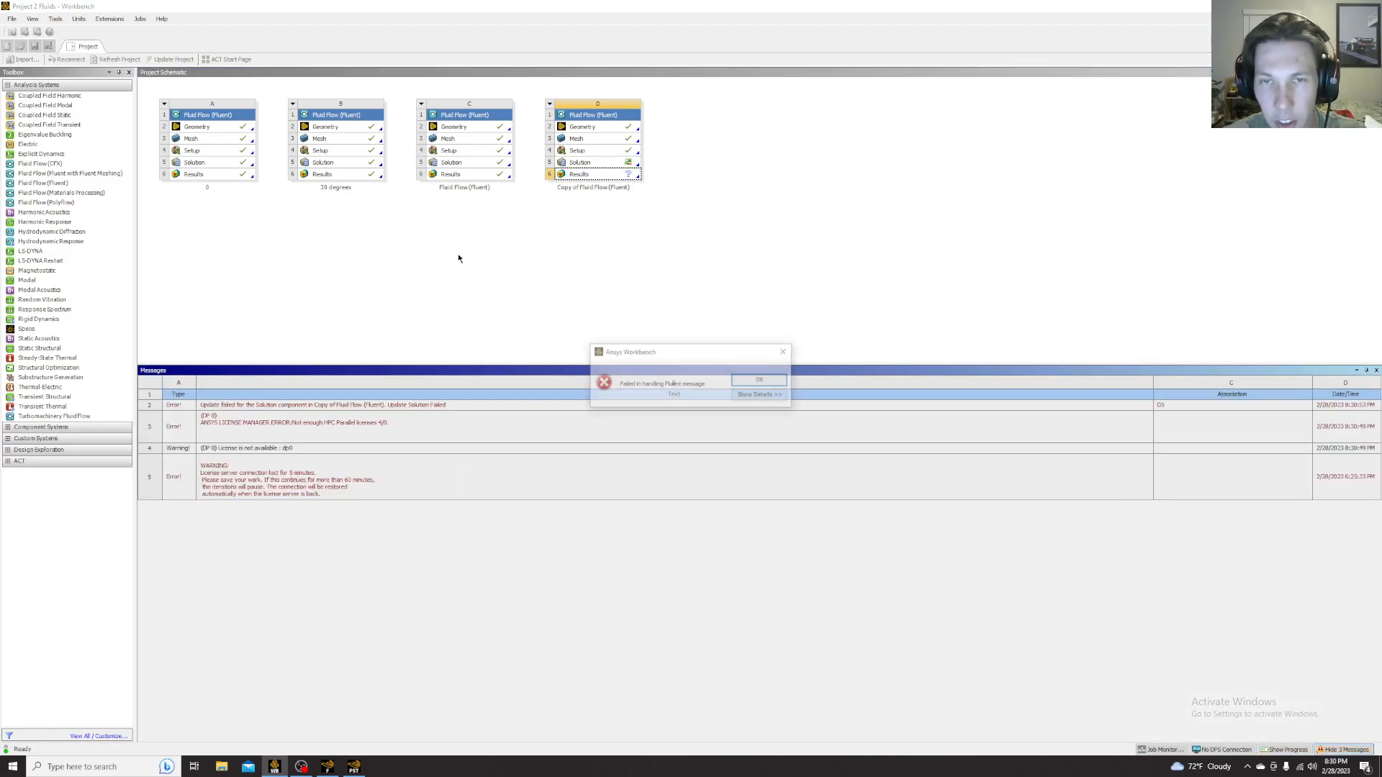
pyautogui.click(752, 396)
# - Launch Fluent from the duplicated system's Setup cell with double precision and 4 solver processes
pyautogui.click(588, 161)
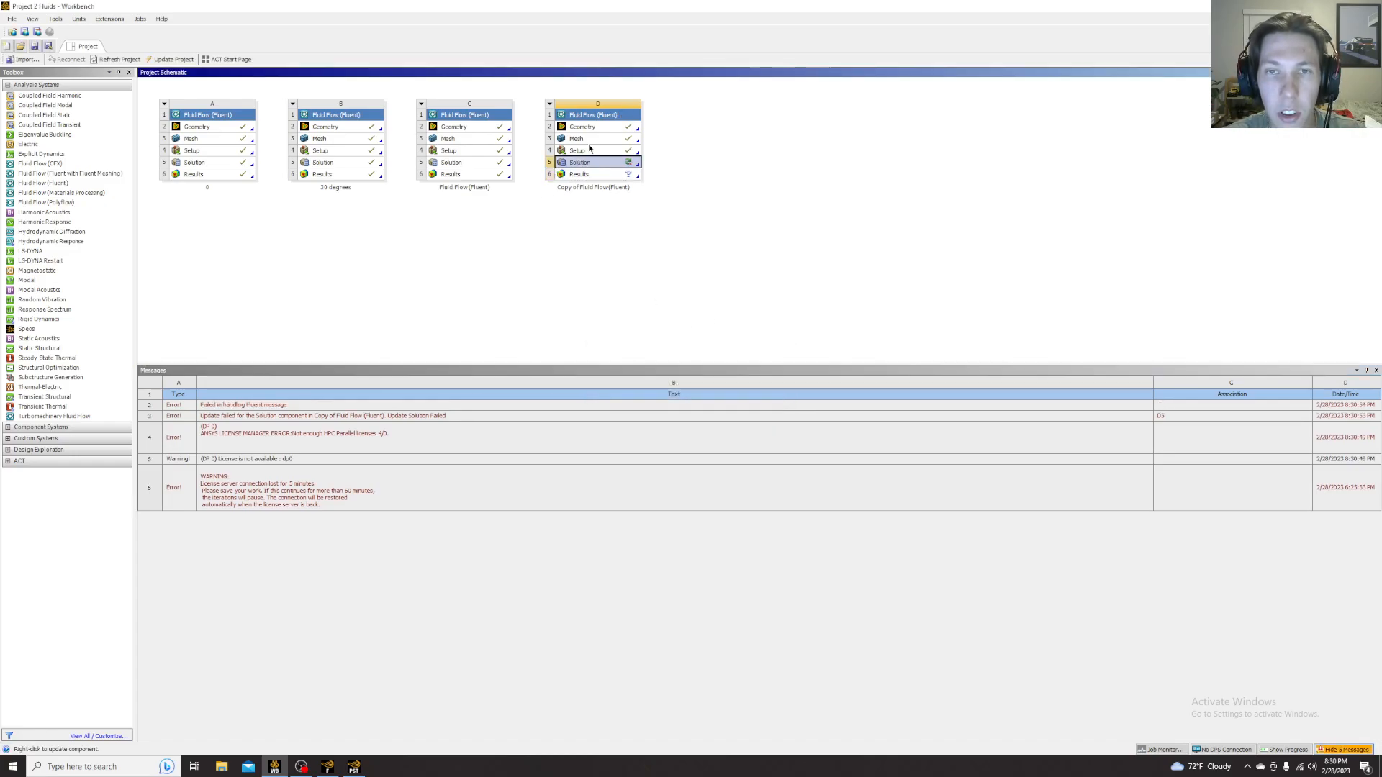
pyautogui.doubleClick(586, 151)
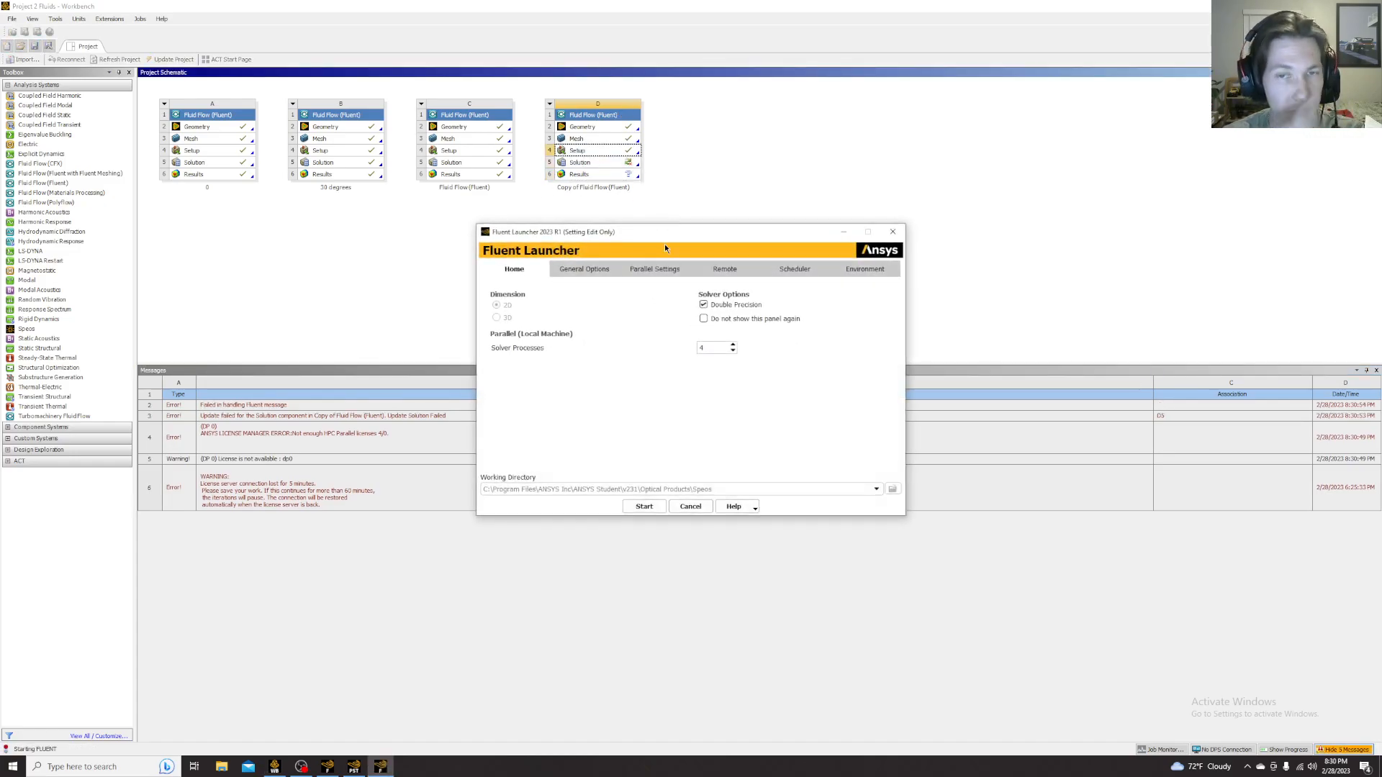
pyautogui.click(646, 507)
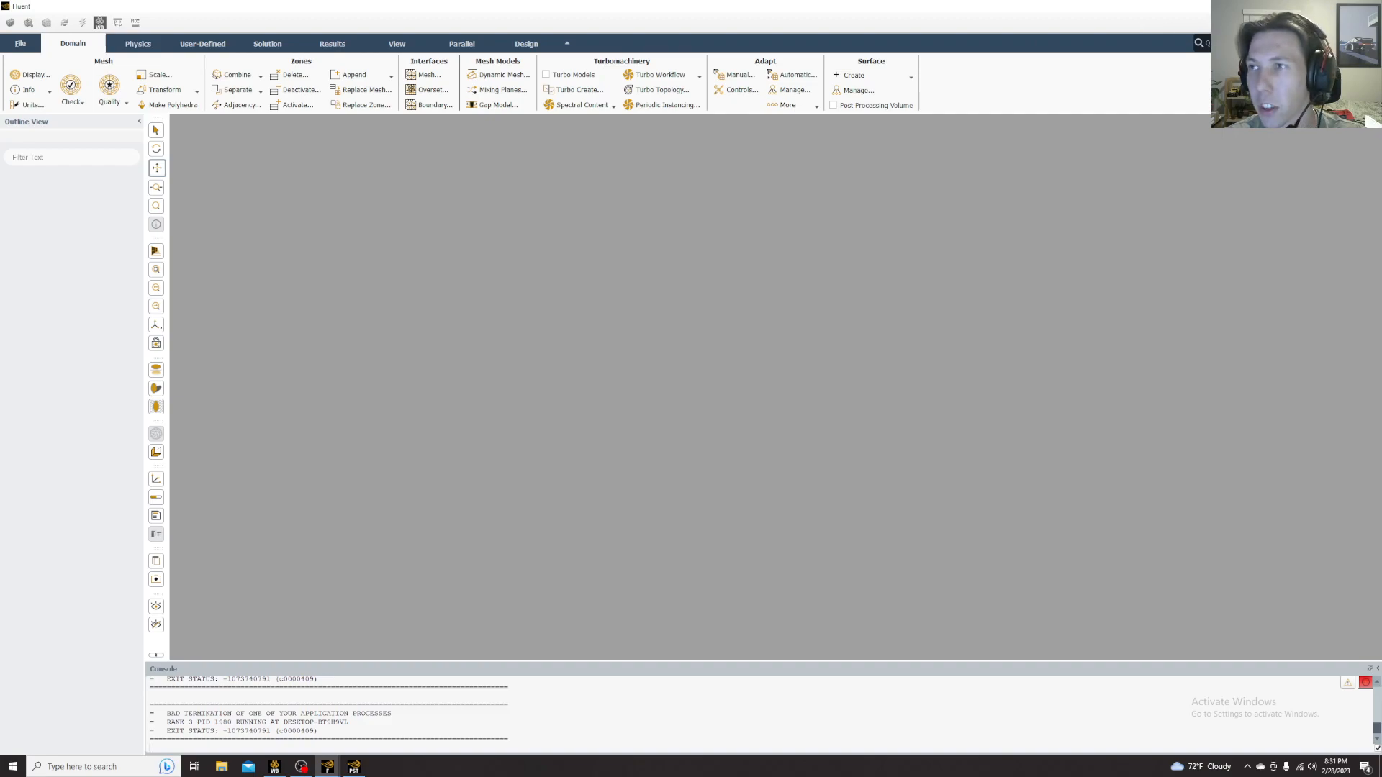
pyautogui.click(274, 767)
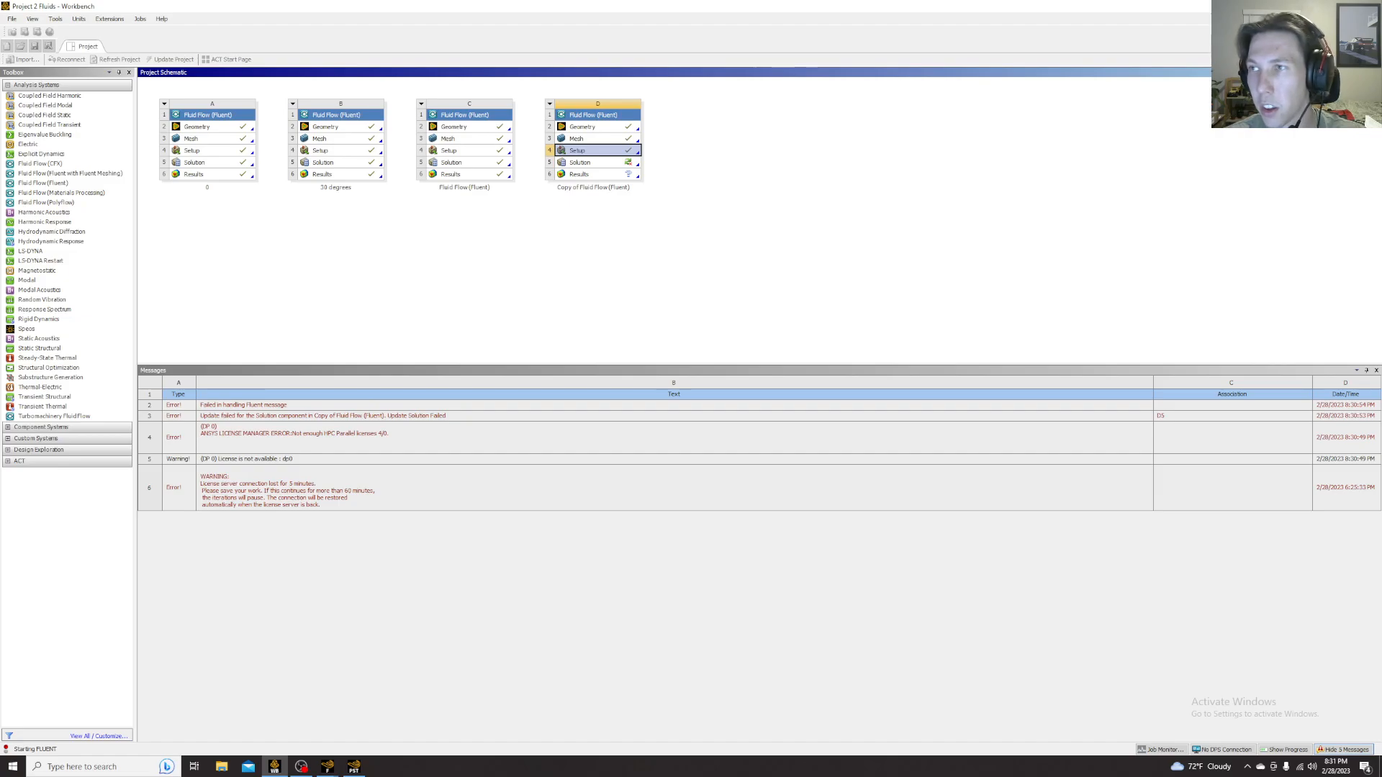
pyautogui.click(301, 767)
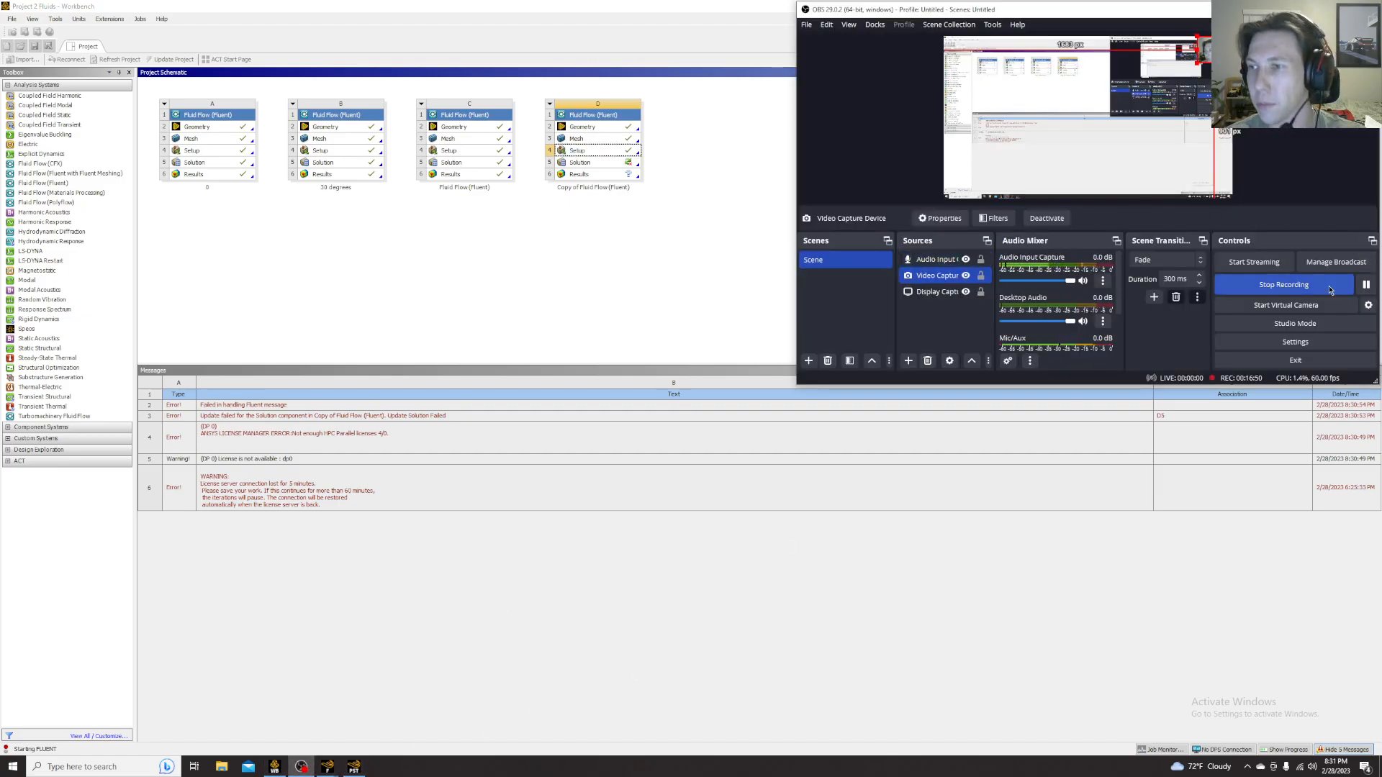